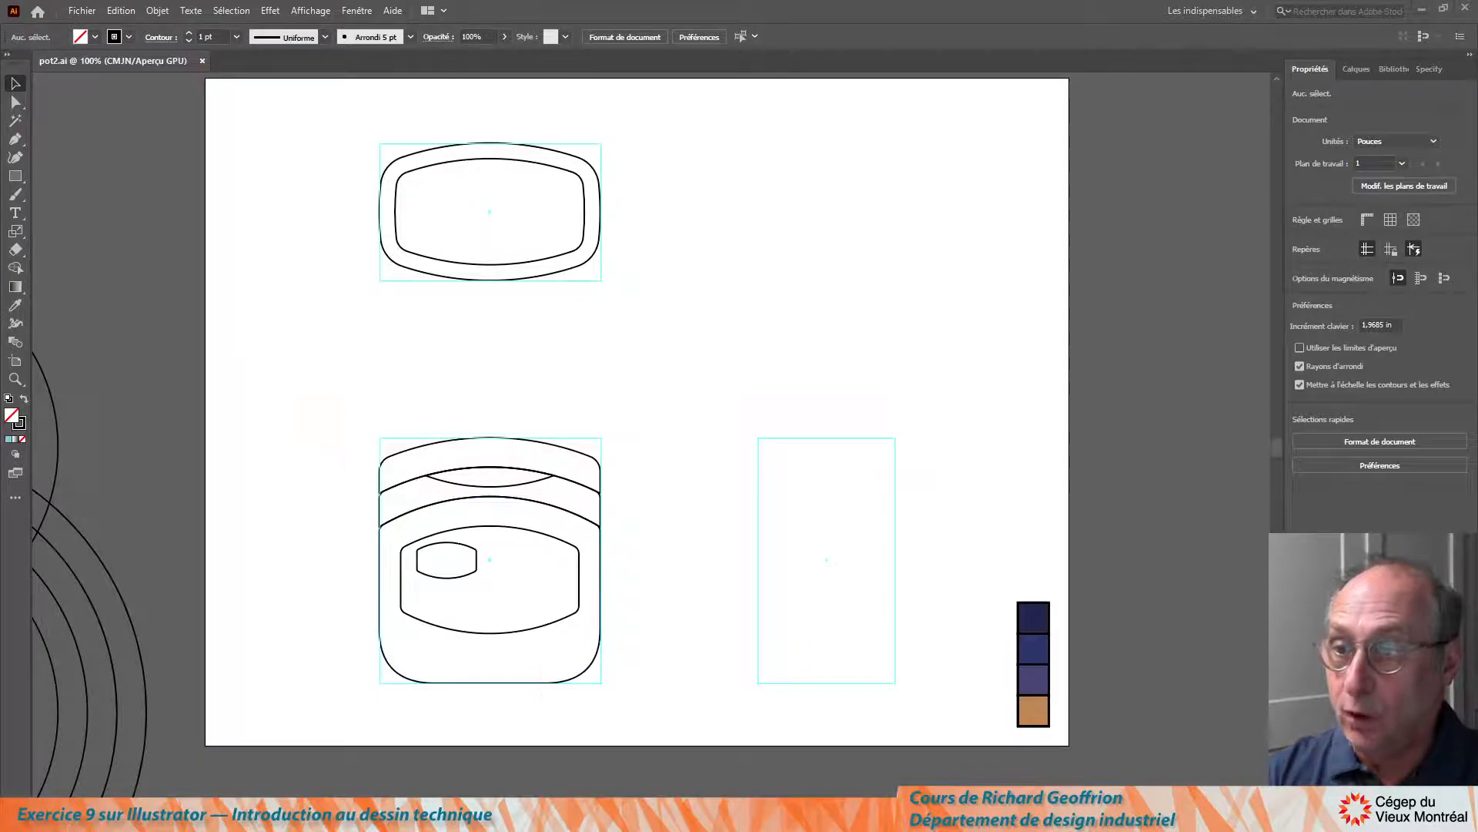
# Duplicate the complete front view and move the copy to about X 11.5 in, Y 2.2 in, over the artboard's upper-right edge
pyautogui.moveTo(354, 414); pyautogui.dragTo(653, 718)
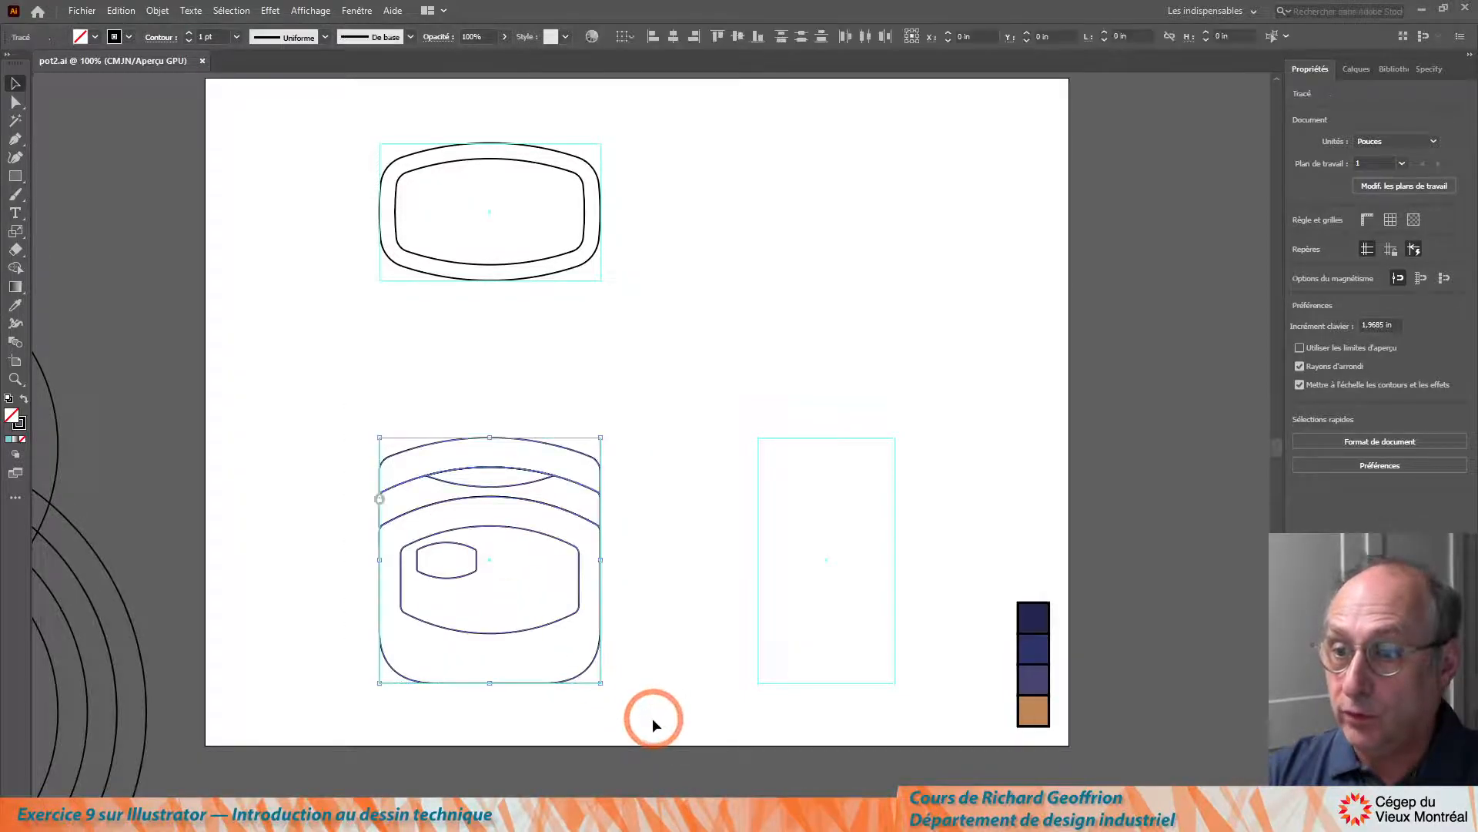
pyautogui.hotkey('alt', 'shift', 'Right')
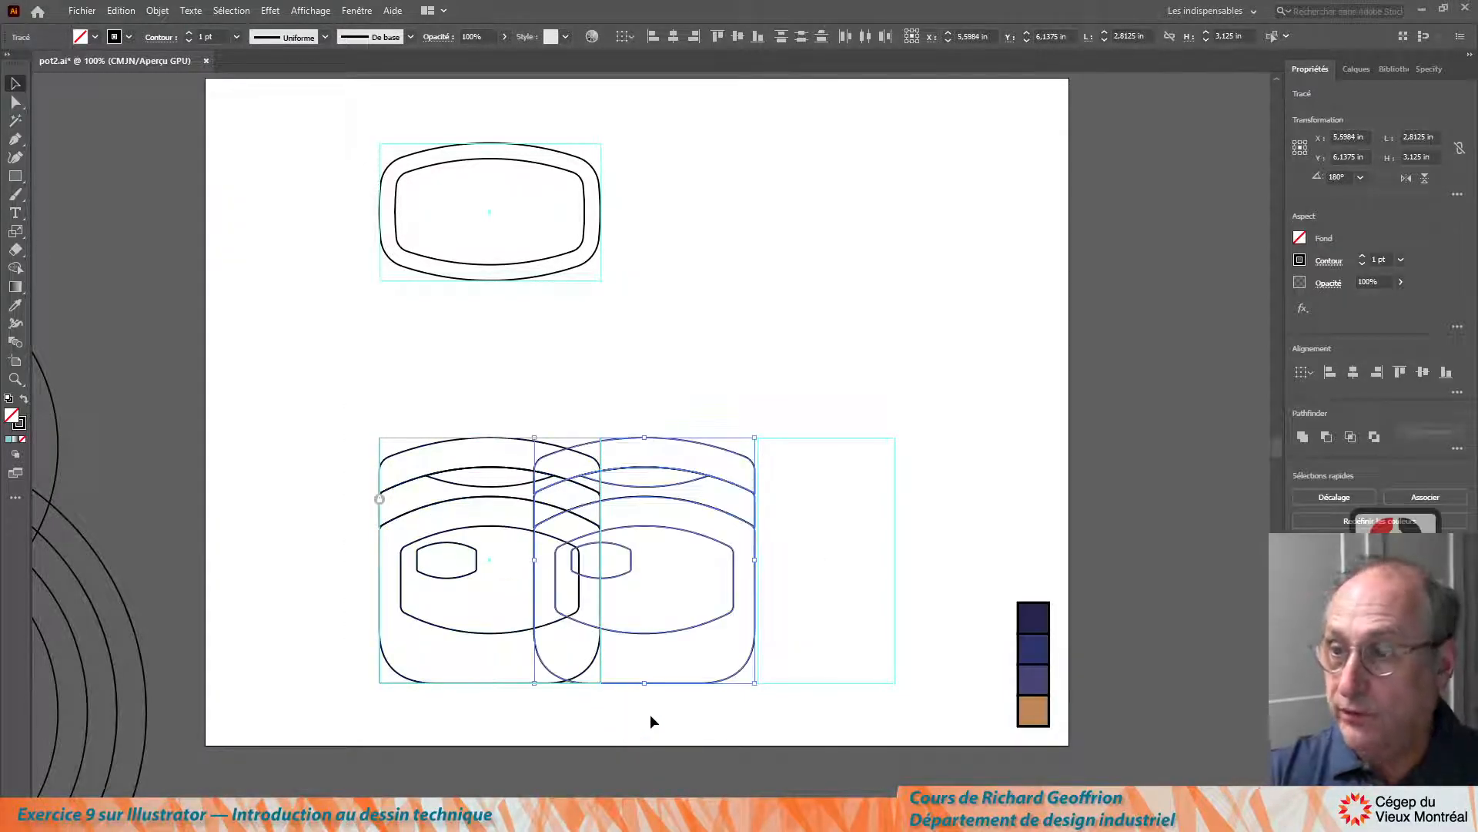
pyautogui.hotkey('shift', 'Right')
pyautogui.hotkey('shift', 'Up')
pyautogui.hotkey('shift', 'Up')
pyautogui.hotkey('shift', 'Up')
pyautogui.hotkey('shift', 'Down')
pyautogui.hotkey('shift', 'Right')
pyautogui.hotkey('shift', 'Right')
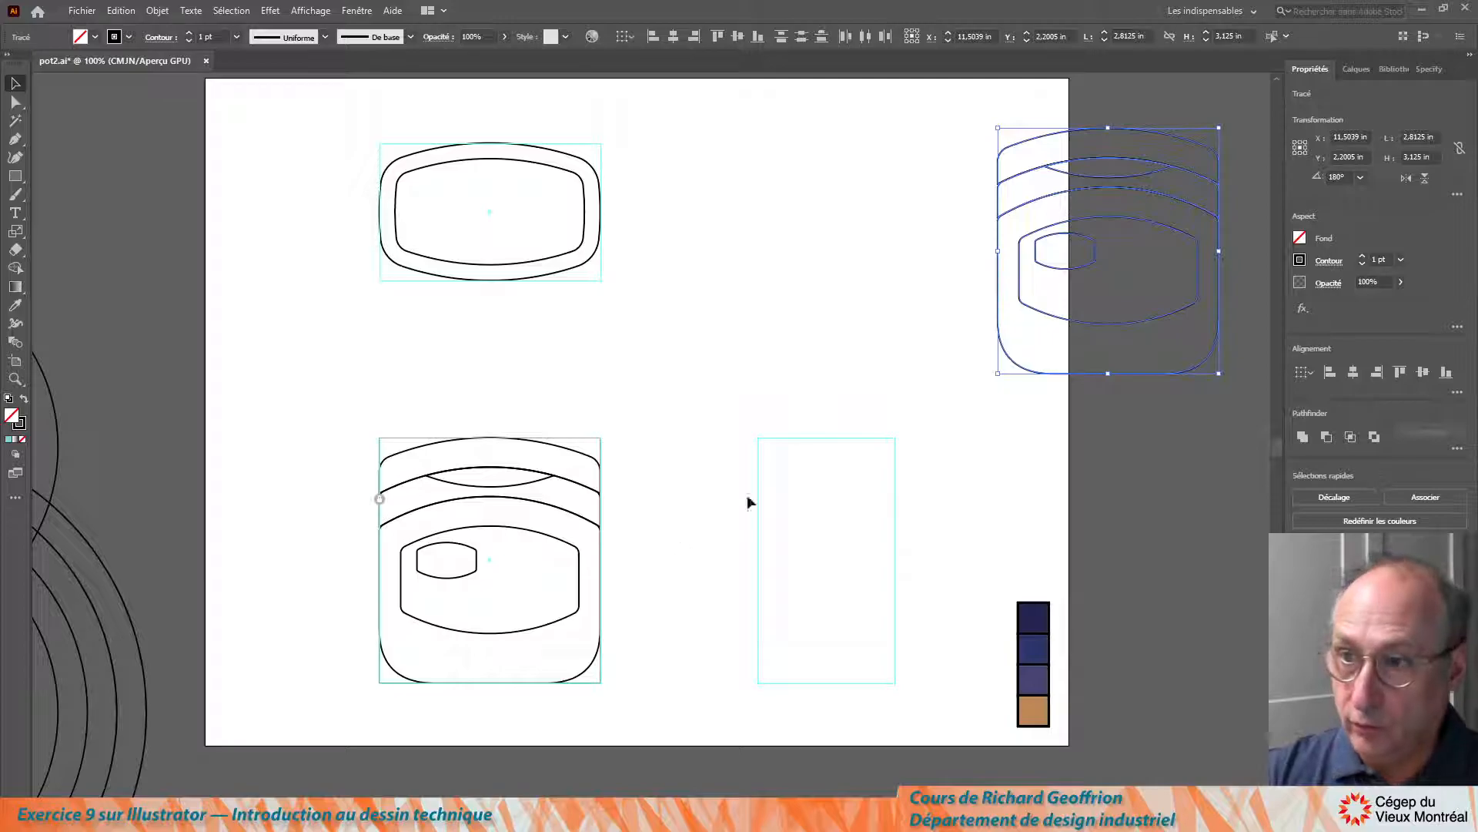
# Place a duplicate of the top view at about X -0.31 in, Y 1.7 in, and delete the original's inner outline
pyautogui.moveTo(266, 118); pyautogui.dragTo(707, 324)
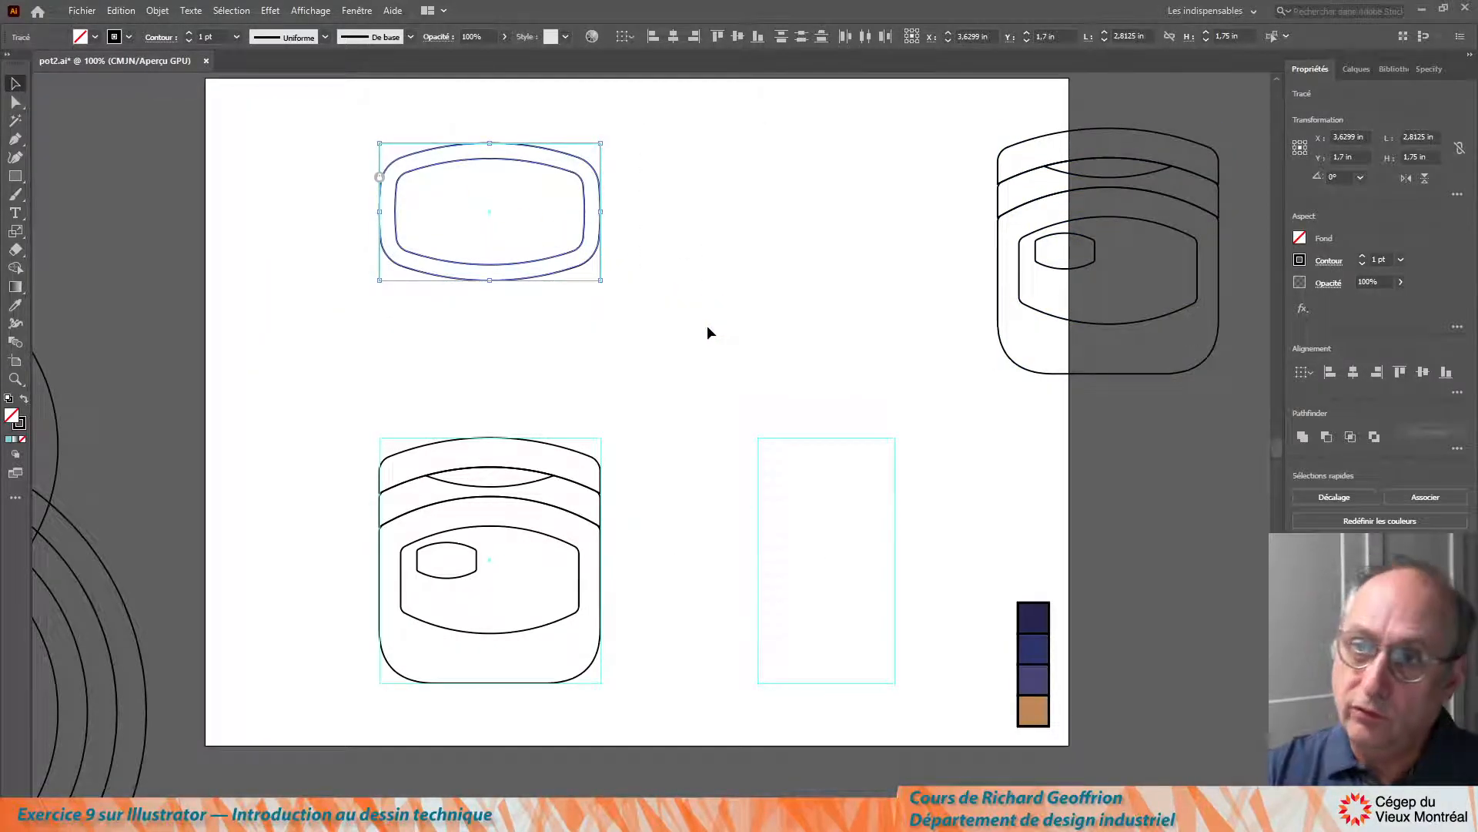
pyautogui.hotkey('ctrl', 'd')
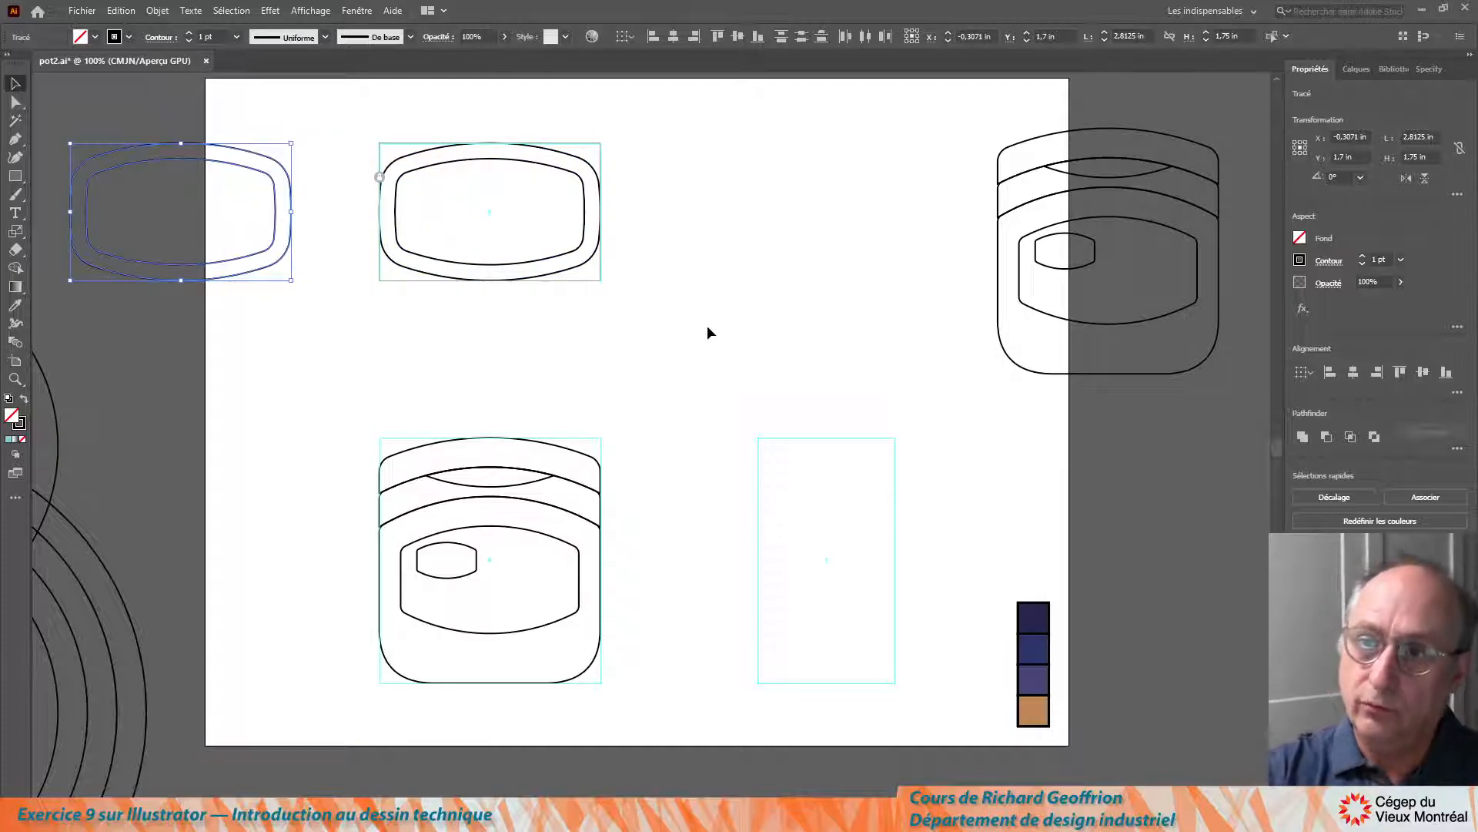
pyautogui.click(565, 174)
pyautogui.press('Delete')
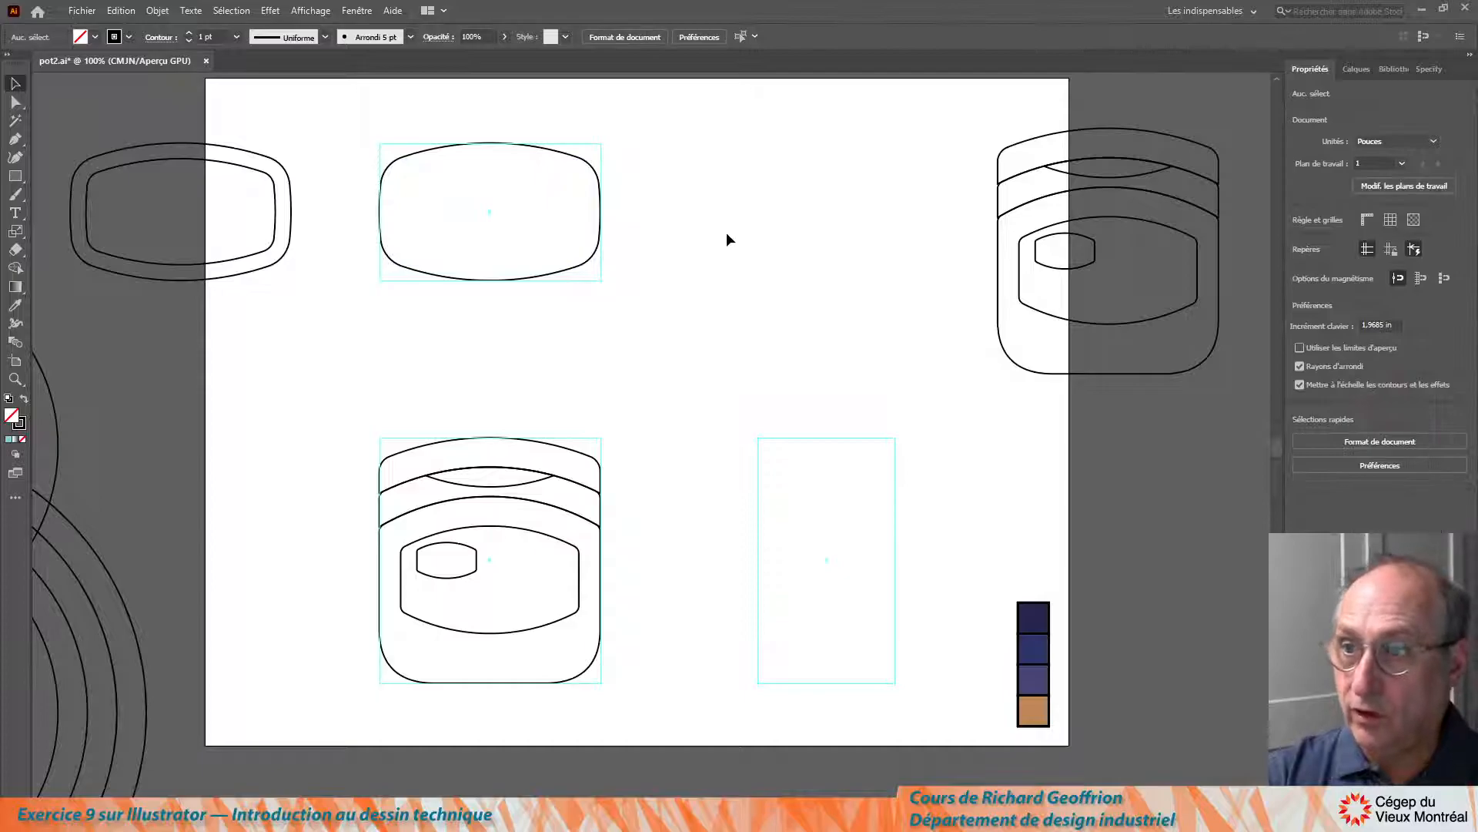
# Square the two right-hand corners of the original top-view outline by reducing their radius to 0 in
pyautogui.click(15, 102)
pyautogui.moveTo(641, 128); pyautogui.dragTo(565, 312)
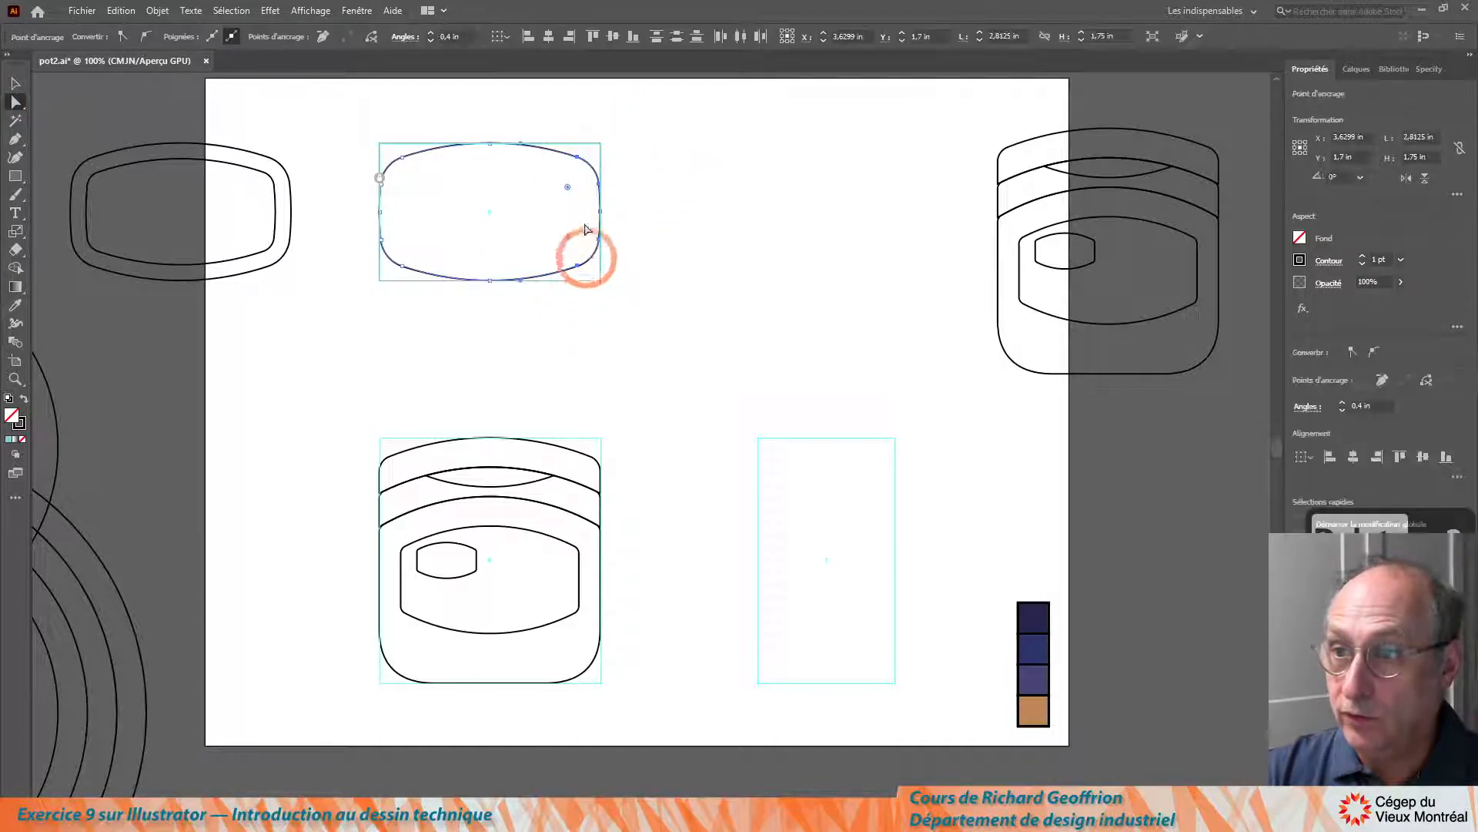
pyautogui.moveTo(568, 188); pyautogui.dragTo(663, 148)
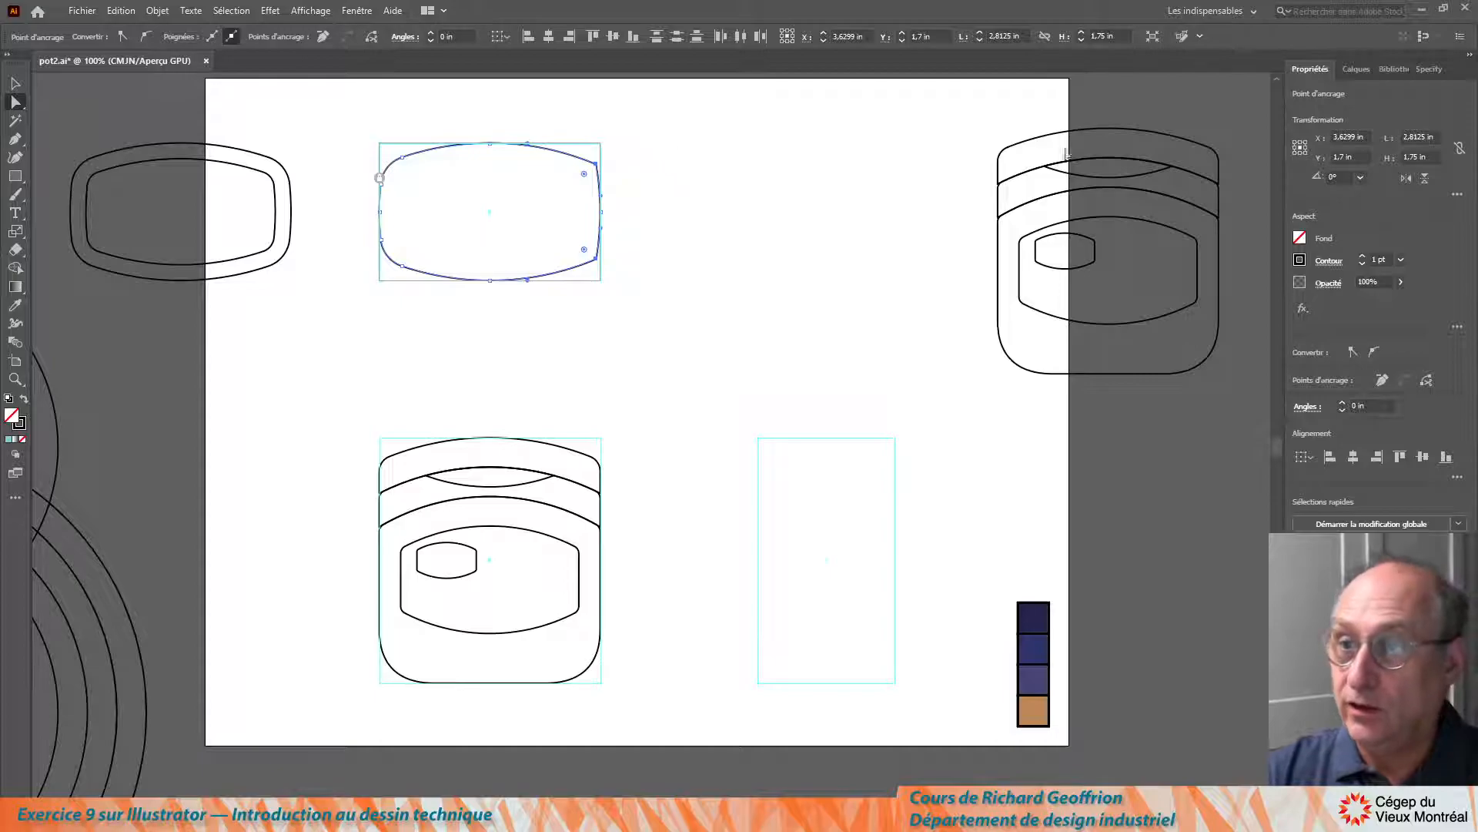
pyautogui.click(665, 177)
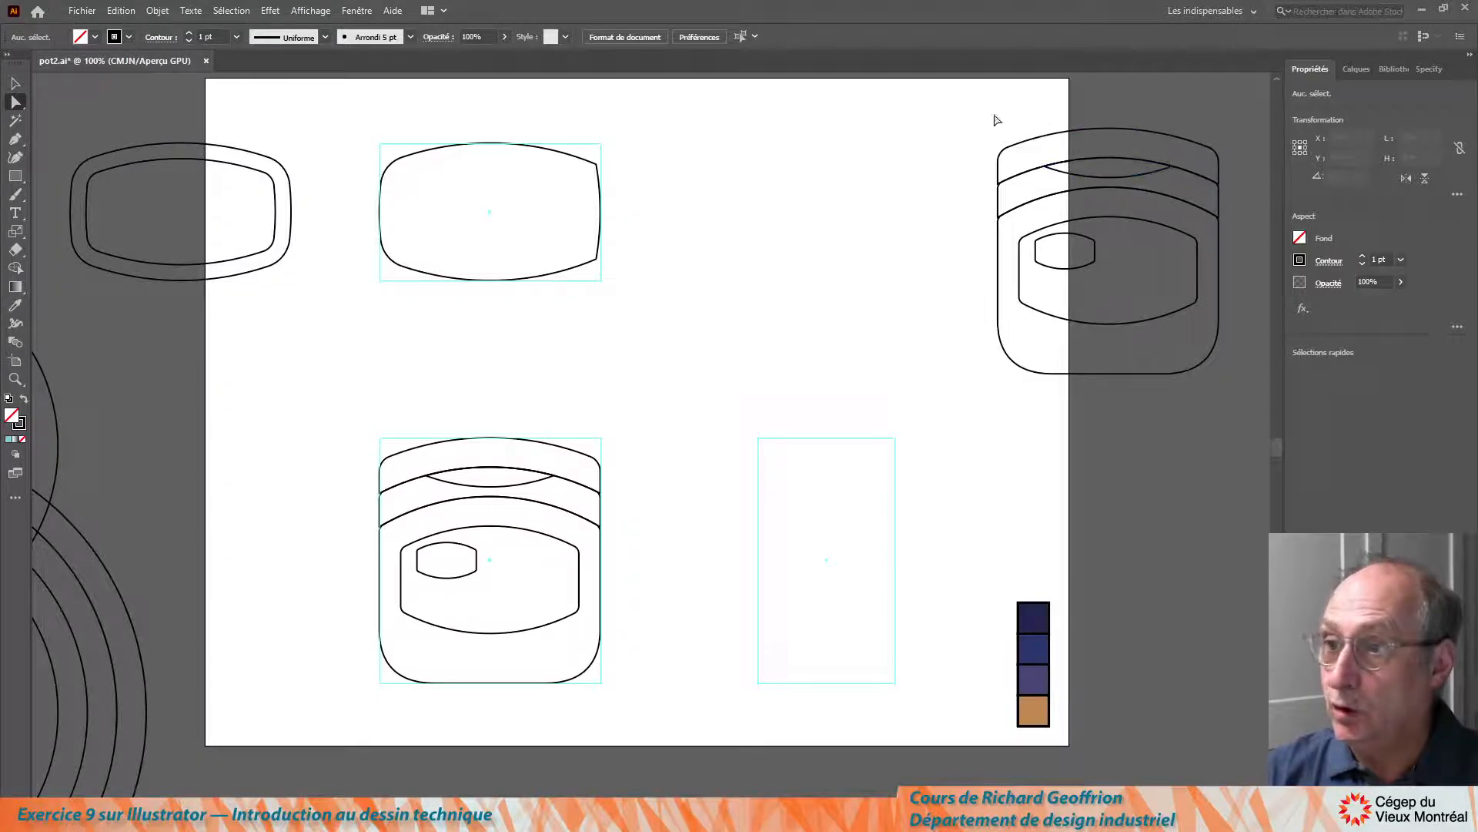
# Move the uppermost band of the copied front view to about X 7.57 in and square its two upper corners to 0 in radius
pyautogui.moveTo(997, 123)
pyautogui.mouseDown()
pyautogui.moveTo(1032, 145)
pyautogui.moveTo(1025, 164)
pyautogui.mouseUp()
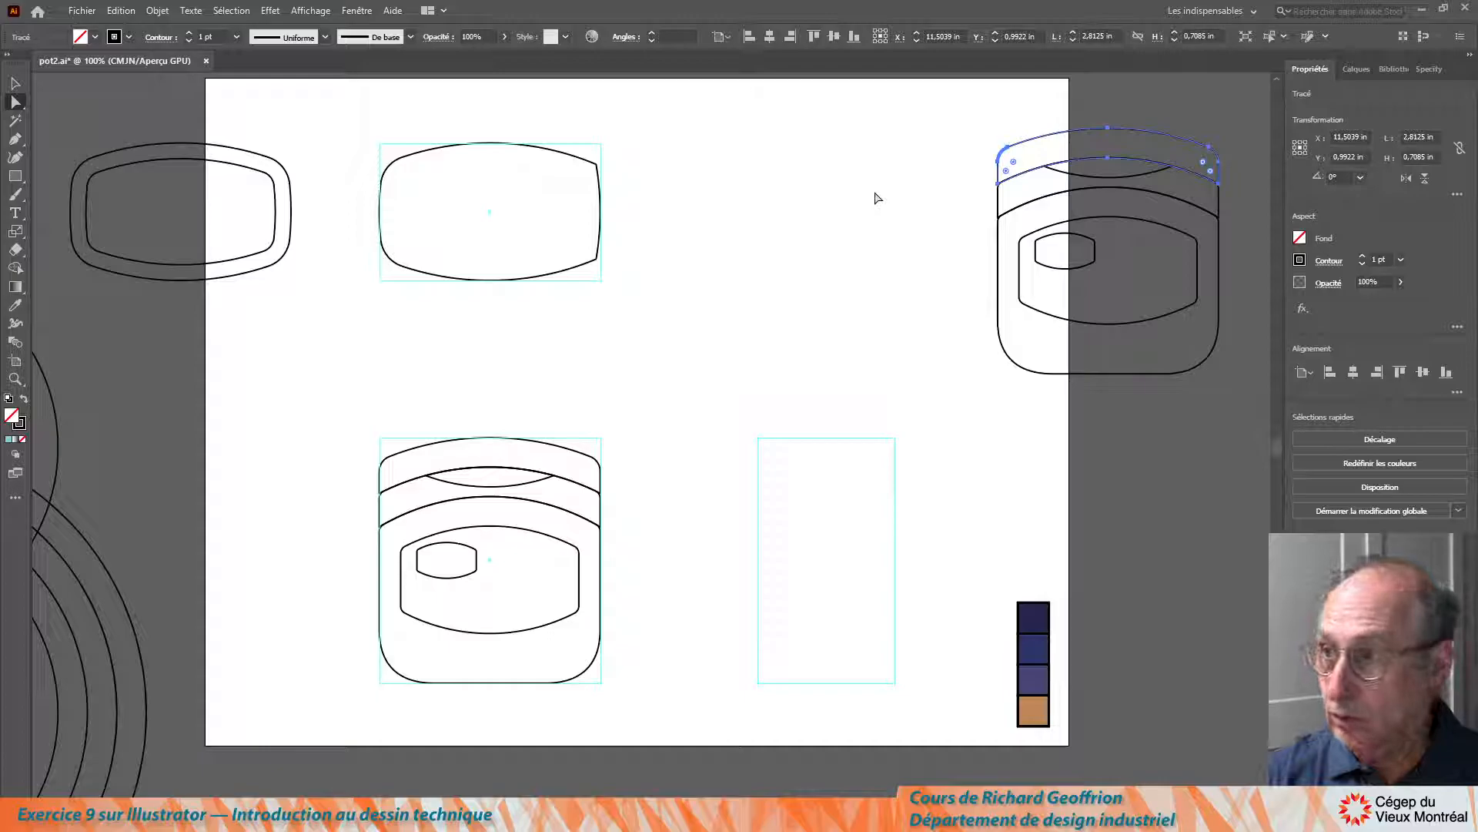
pyautogui.hotkey('shift', 'Left')
pyautogui.hotkey('shift', 'Left')
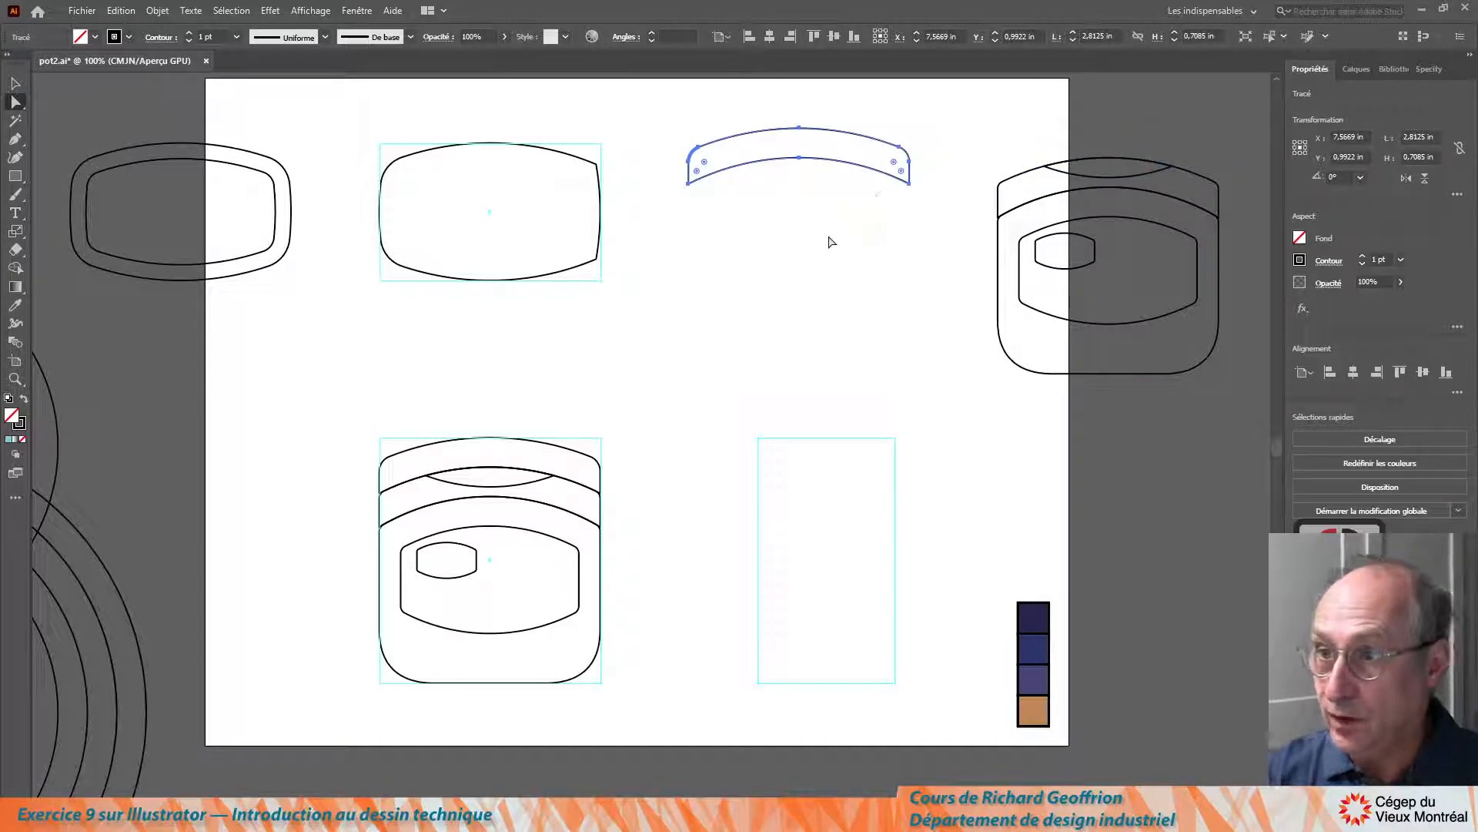
pyautogui.click(746, 214)
pyautogui.moveTo(678, 127)
pyautogui.mouseDown()
pyautogui.moveTo(708, 168)
pyautogui.moveTo(668, 123)
pyautogui.mouseUp()
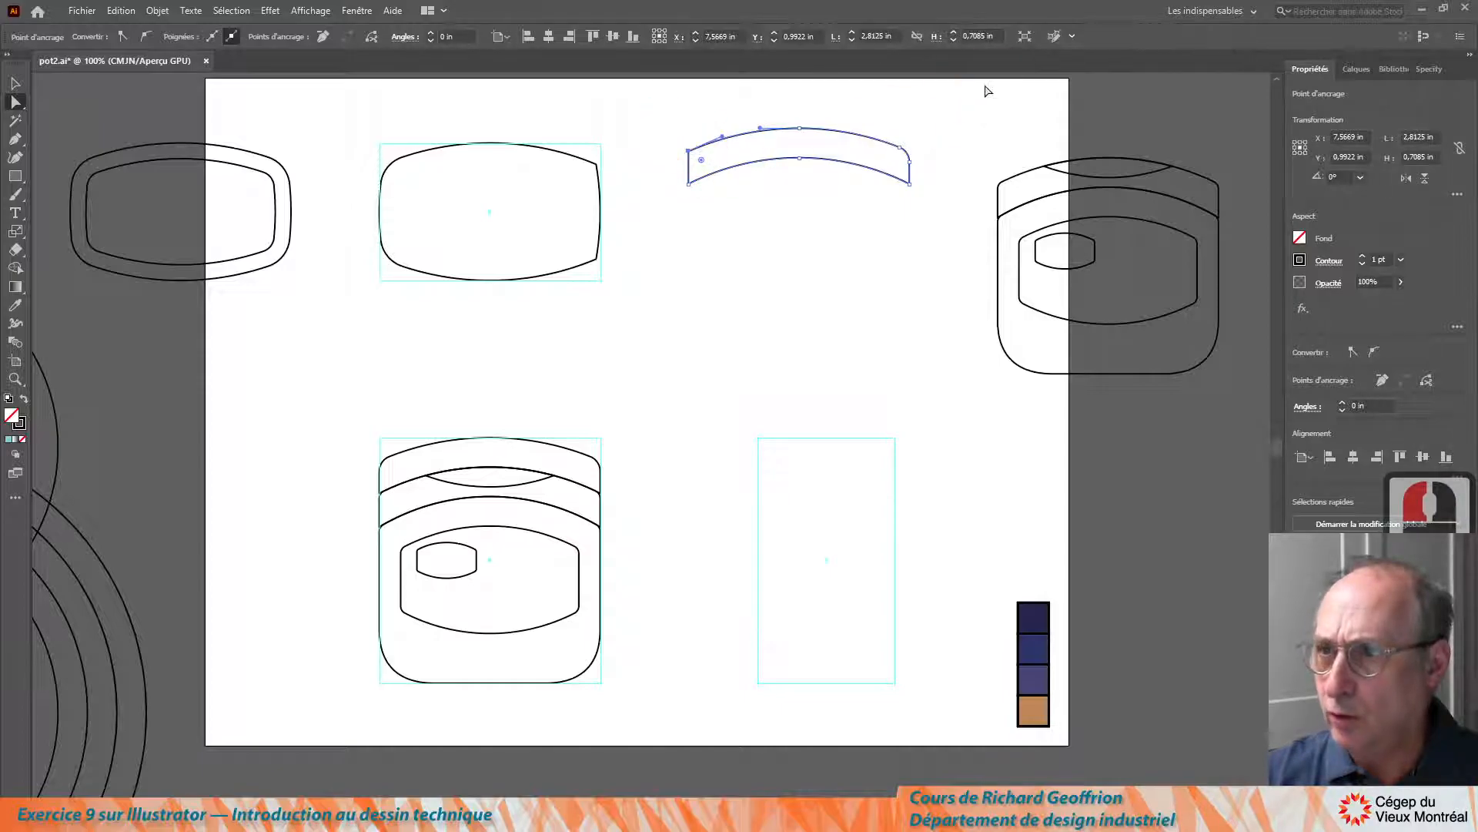
pyautogui.moveTo(941, 116)
pyautogui.mouseDown()
pyautogui.moveTo(893, 162)
pyautogui.moveTo(948, 134)
pyautogui.mouseUp()
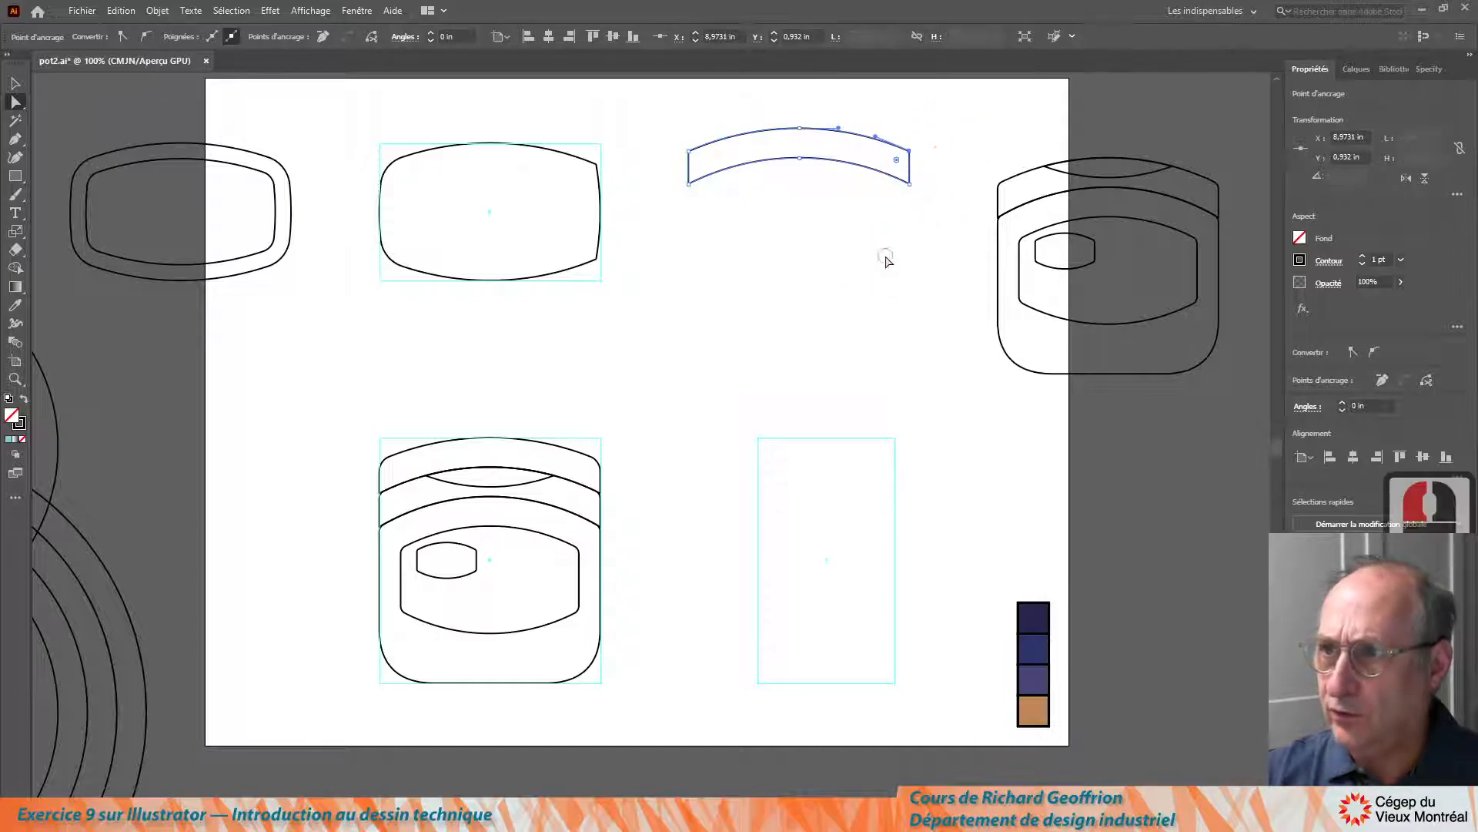
pyautogui.click(876, 252)
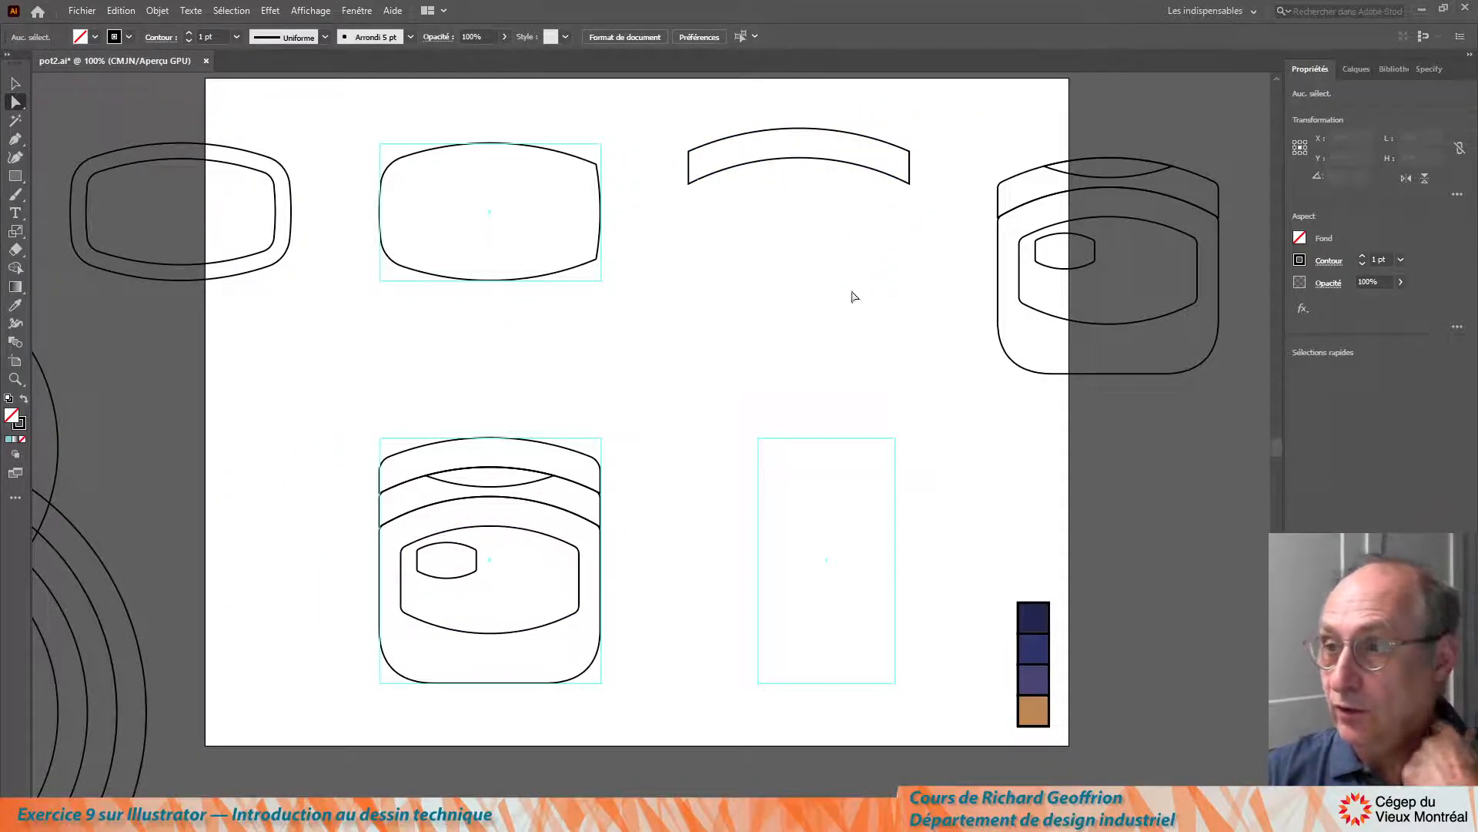
# Move the second band of the copied front view into the empty space below the first band, at about X 7.57 in, Y 3.36 in
pyautogui.click(1033, 169)
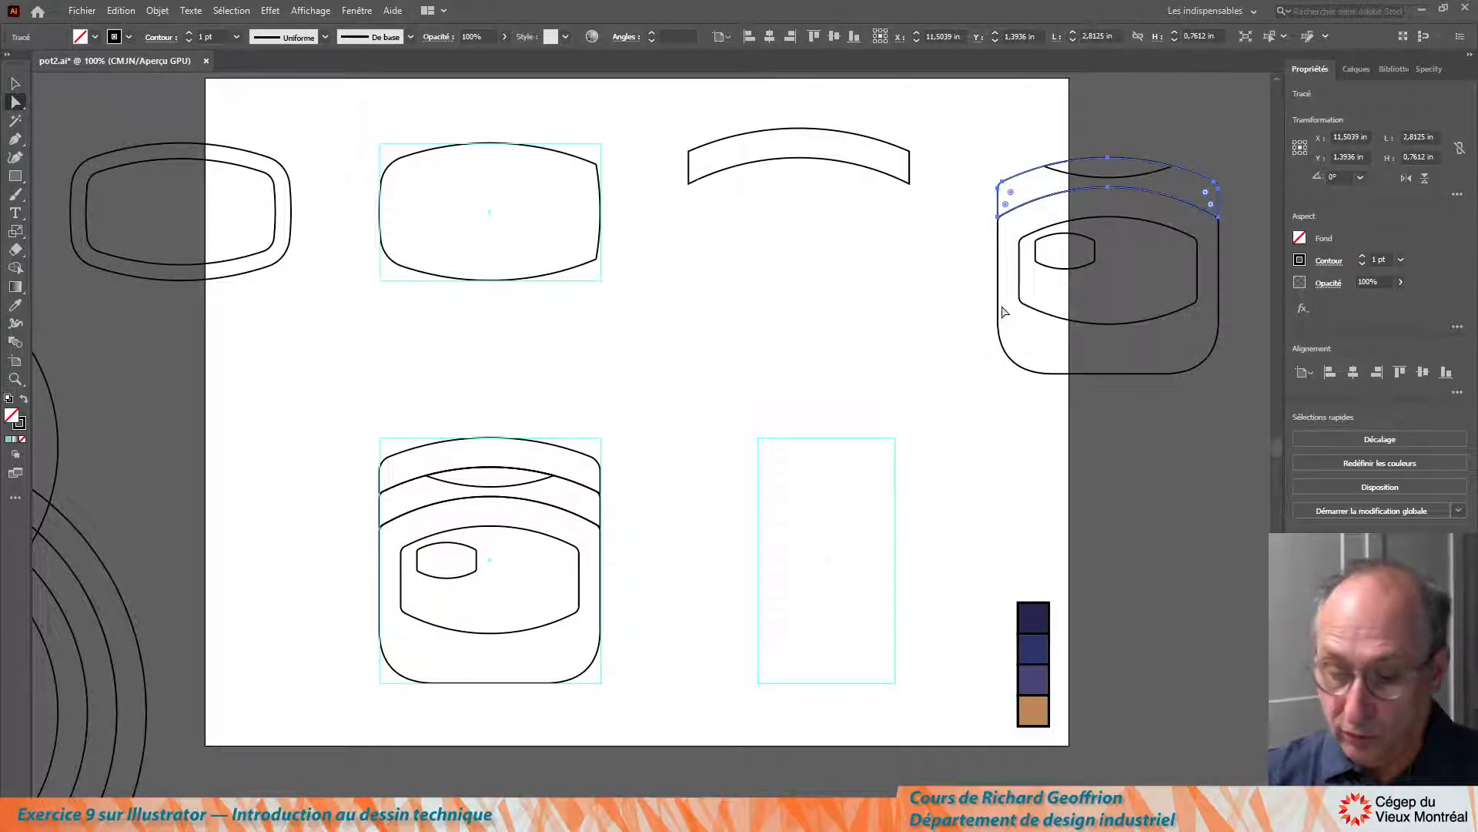
pyautogui.hotkey('shift', 'Left')
pyautogui.hotkey('shift', 'Left')
pyautogui.hotkey('ctrl', 'z')
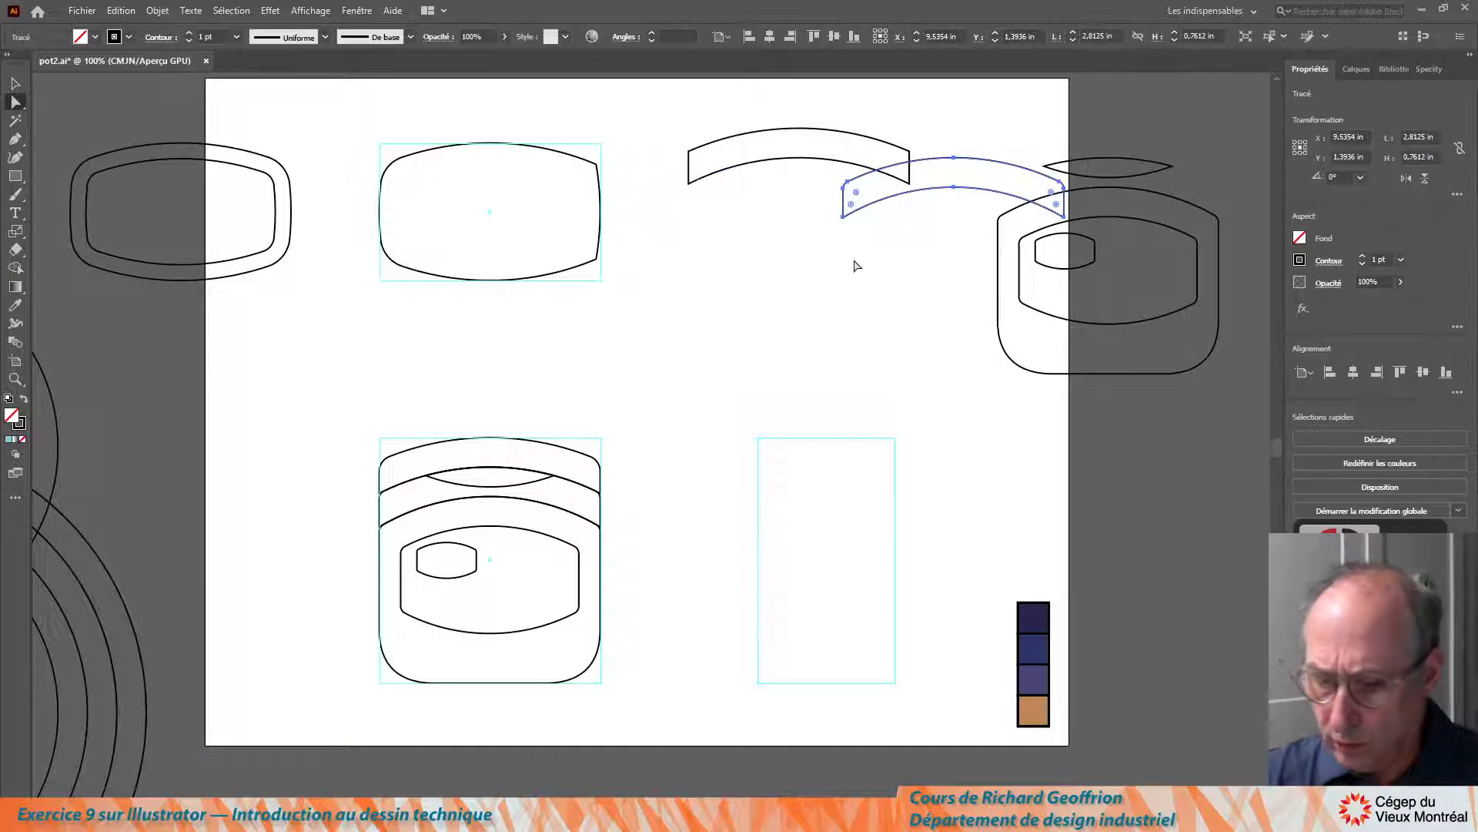
pyautogui.hotkey('shift', 'Down')
pyautogui.hotkey('shift', 'Left')
# Square the second band's two upper corners to 0 in radius and move the band up directly beneath the first one
pyautogui.moveTo(647, 295); pyautogui.dragTo(654, 331)
pyautogui.moveTo(923, 324); pyautogui.dragTo(891, 344)
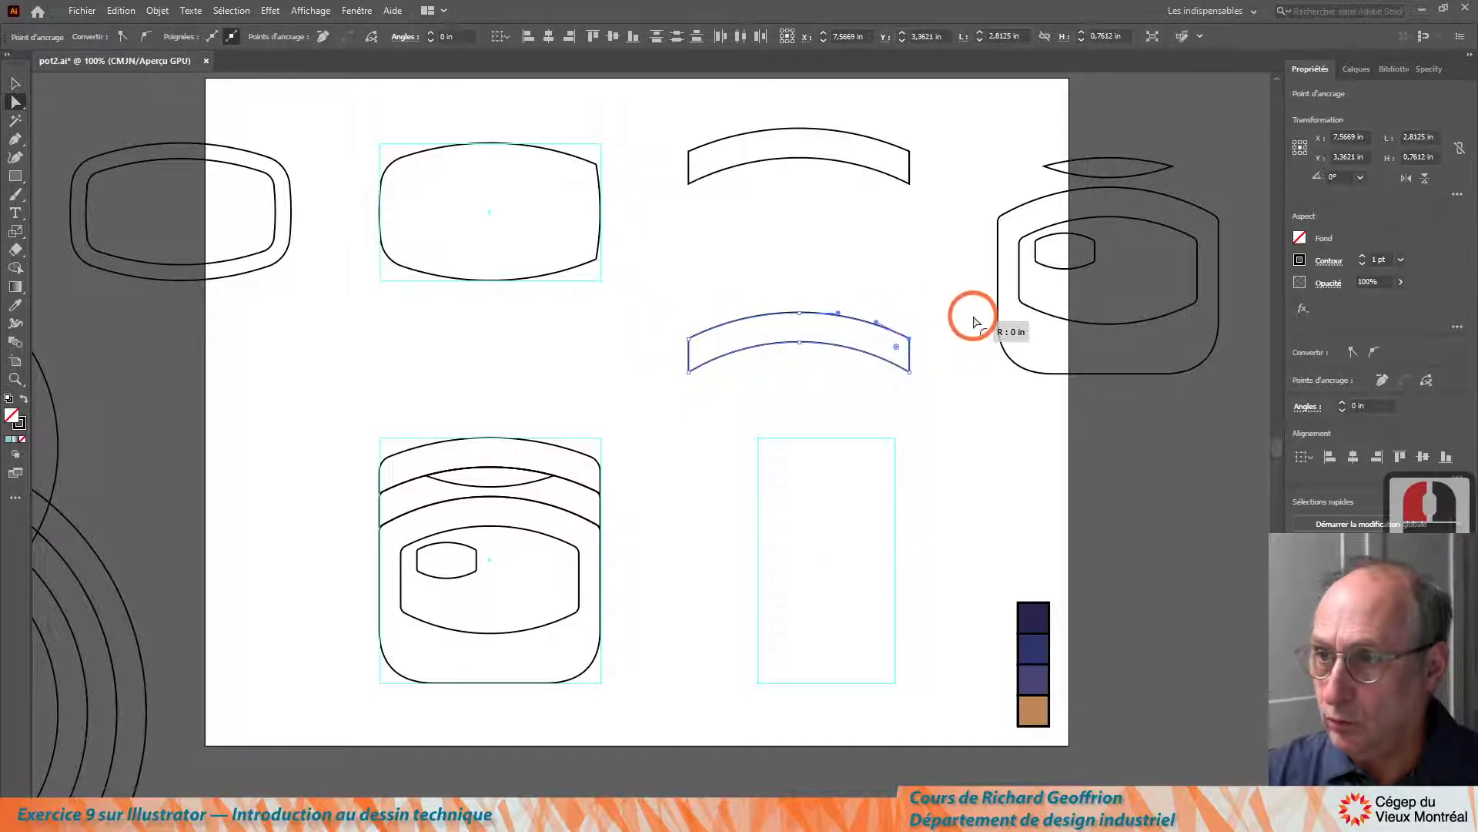
pyautogui.moveTo(651, 299); pyautogui.dragTo(941, 394)
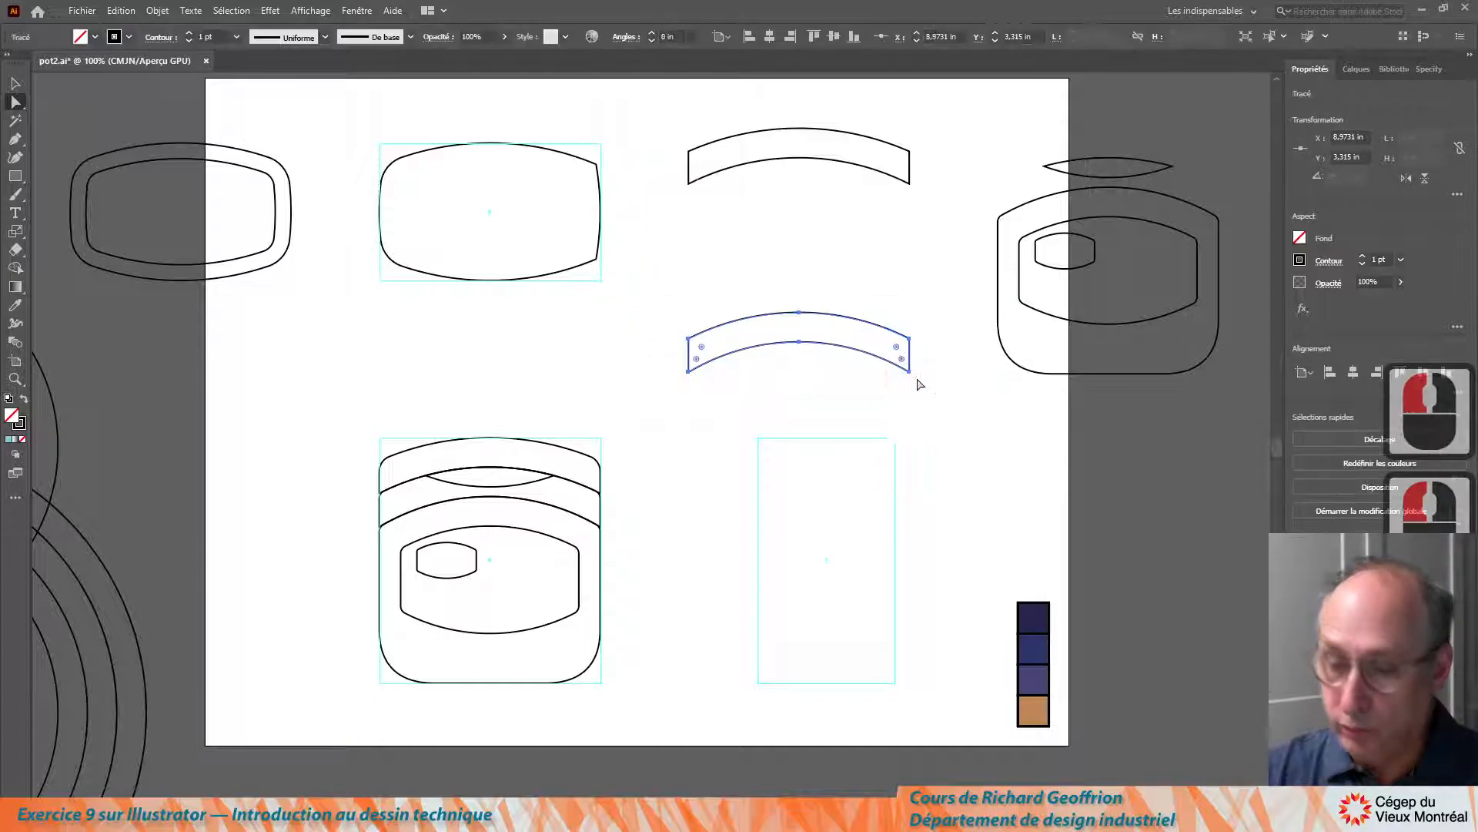
pyautogui.hotkey('shift', 'Up')
# Delete the lens-shaped notch and the small rounded window from the copied front view
pyautogui.moveTo(1006, 121); pyautogui.dragTo(1215, 180)
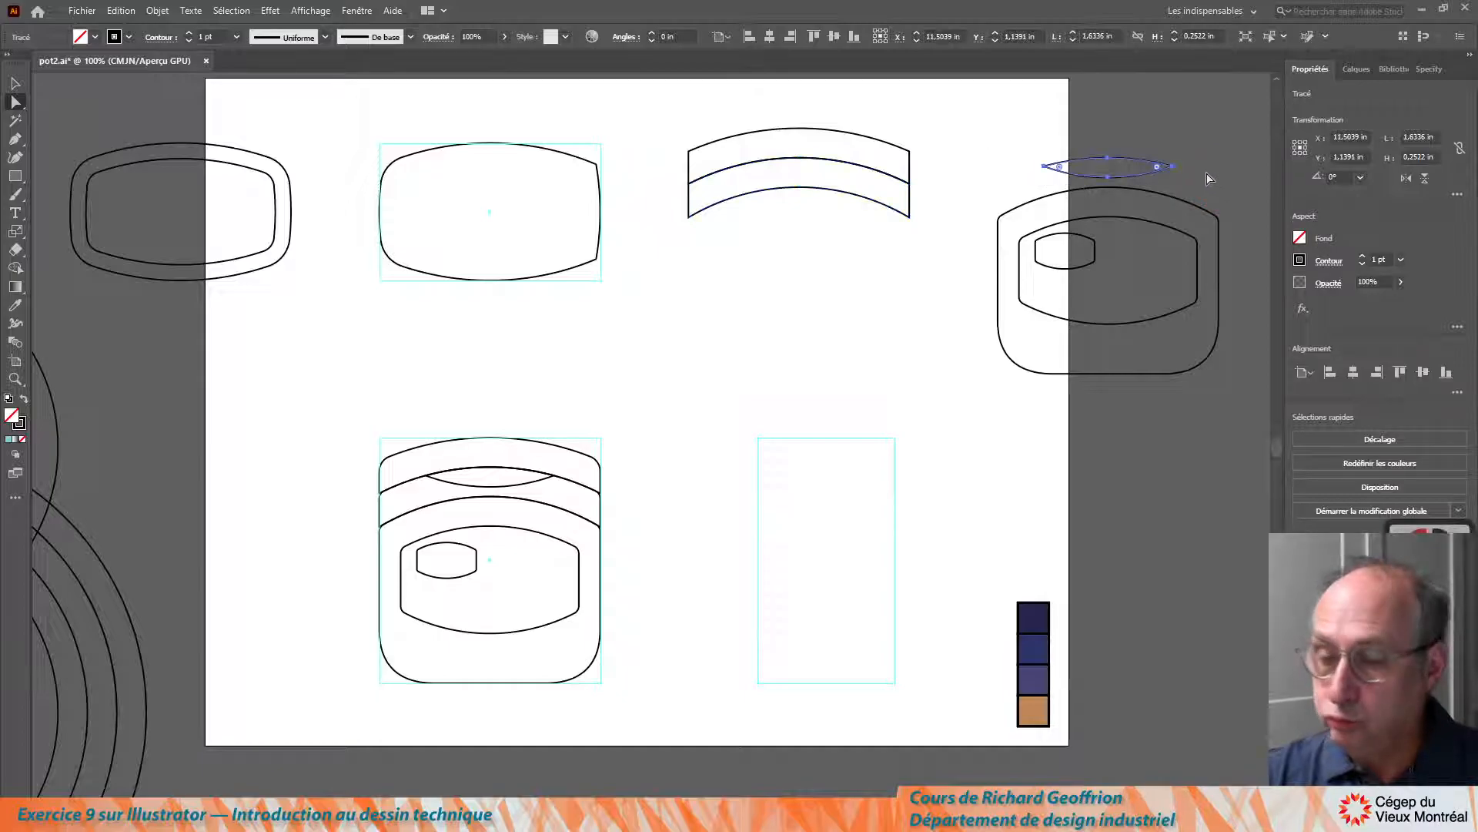
pyautogui.press('Delete')
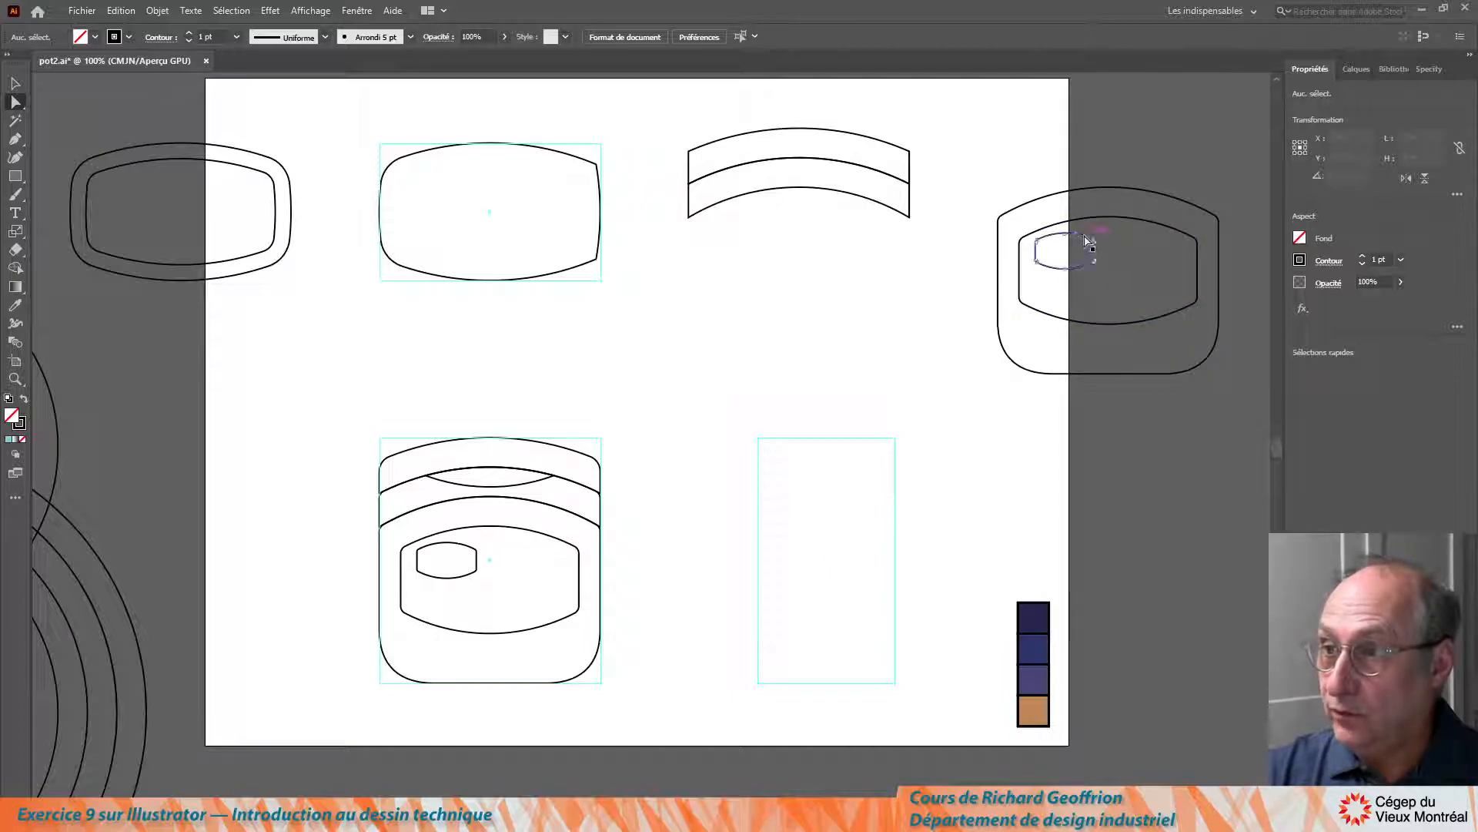
pyautogui.moveTo(1087, 241); pyautogui.dragTo(1105, 285)
pyautogui.press('Delete')
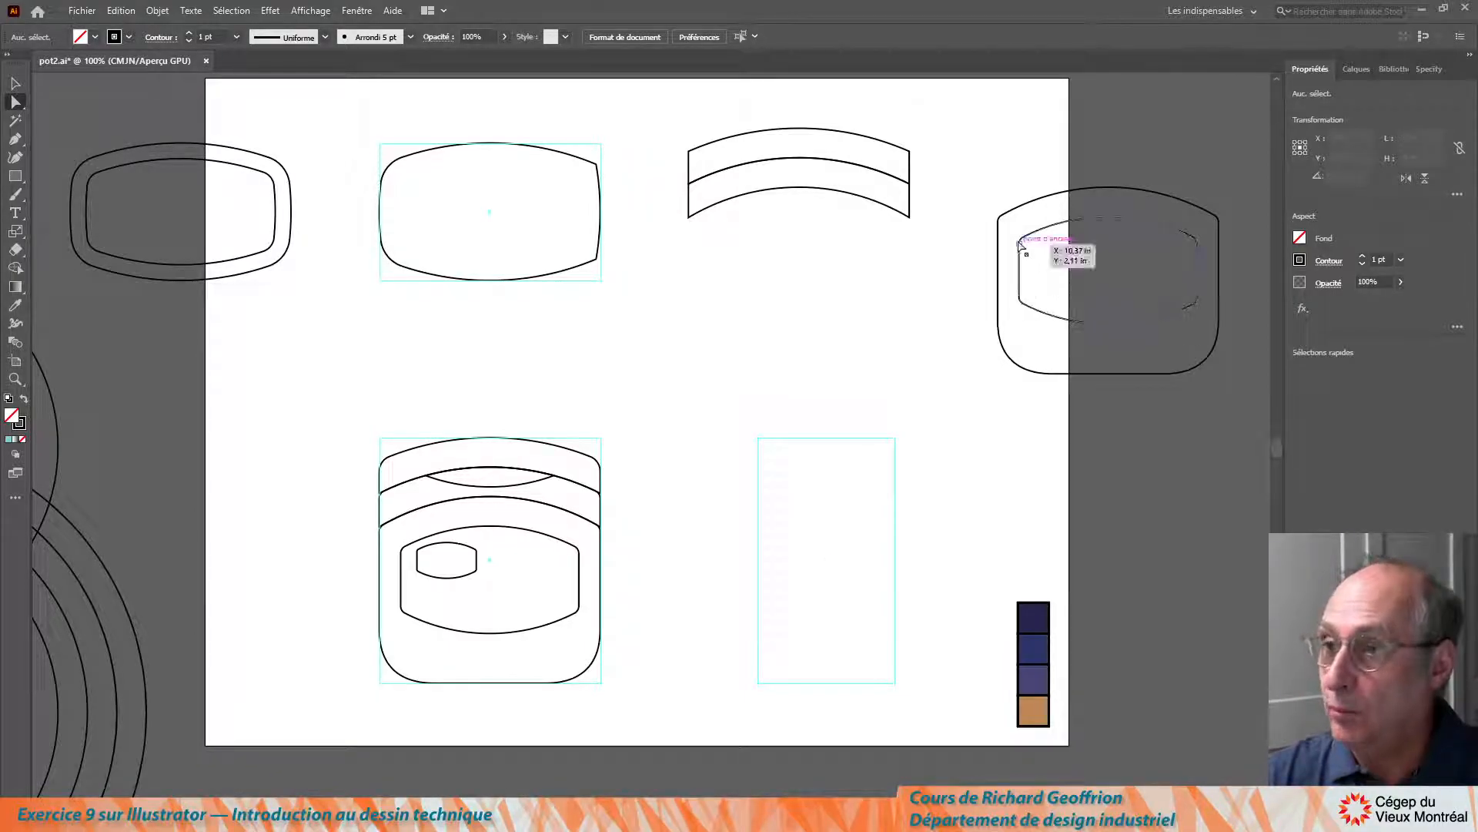
# Delete the left halves of the inner panel and the body outline in the copied front view
pyautogui.moveTo(1005, 233); pyautogui.dragTo(1040, 338)
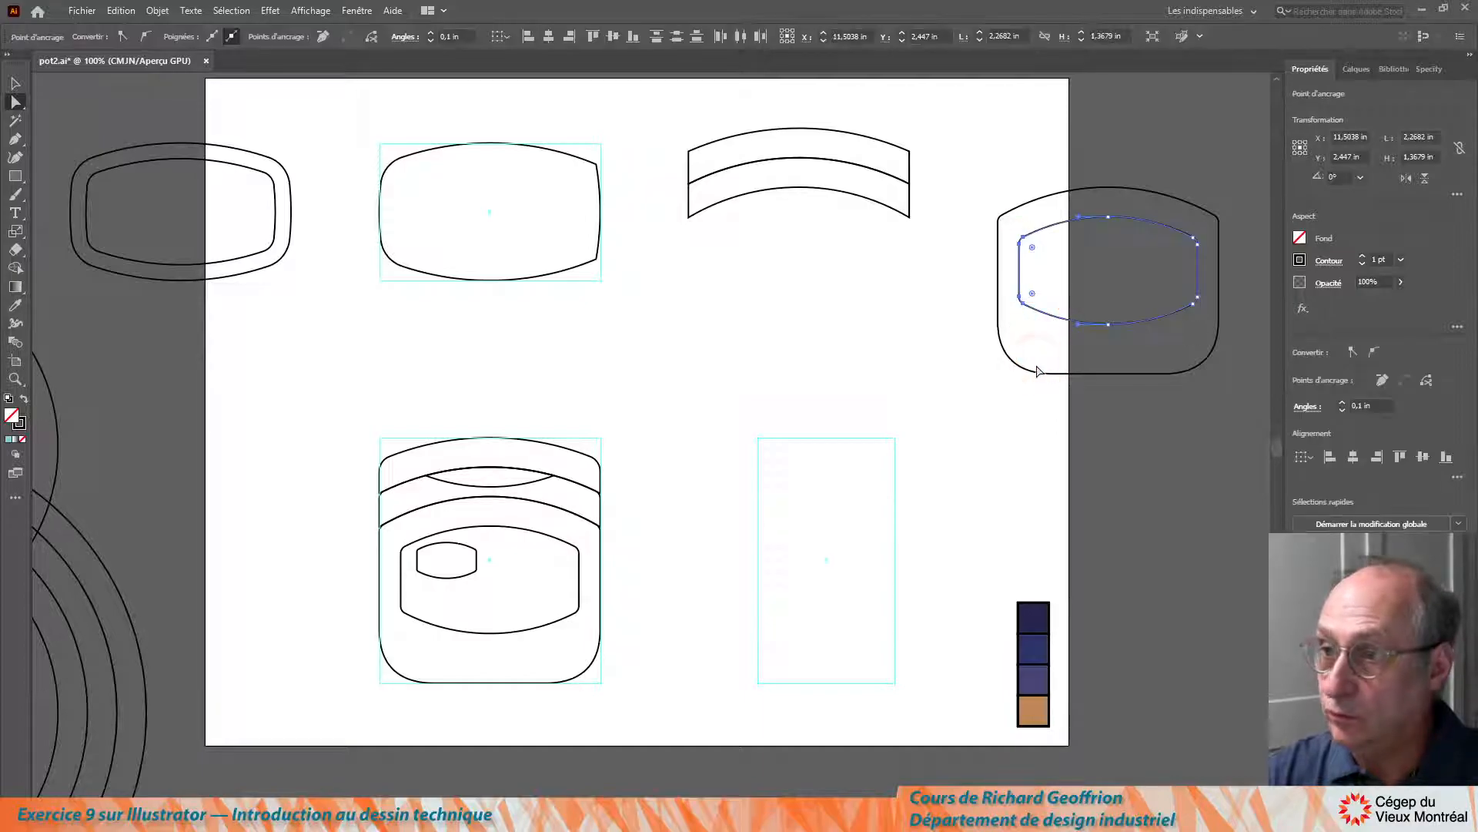
pyautogui.press('Delete')
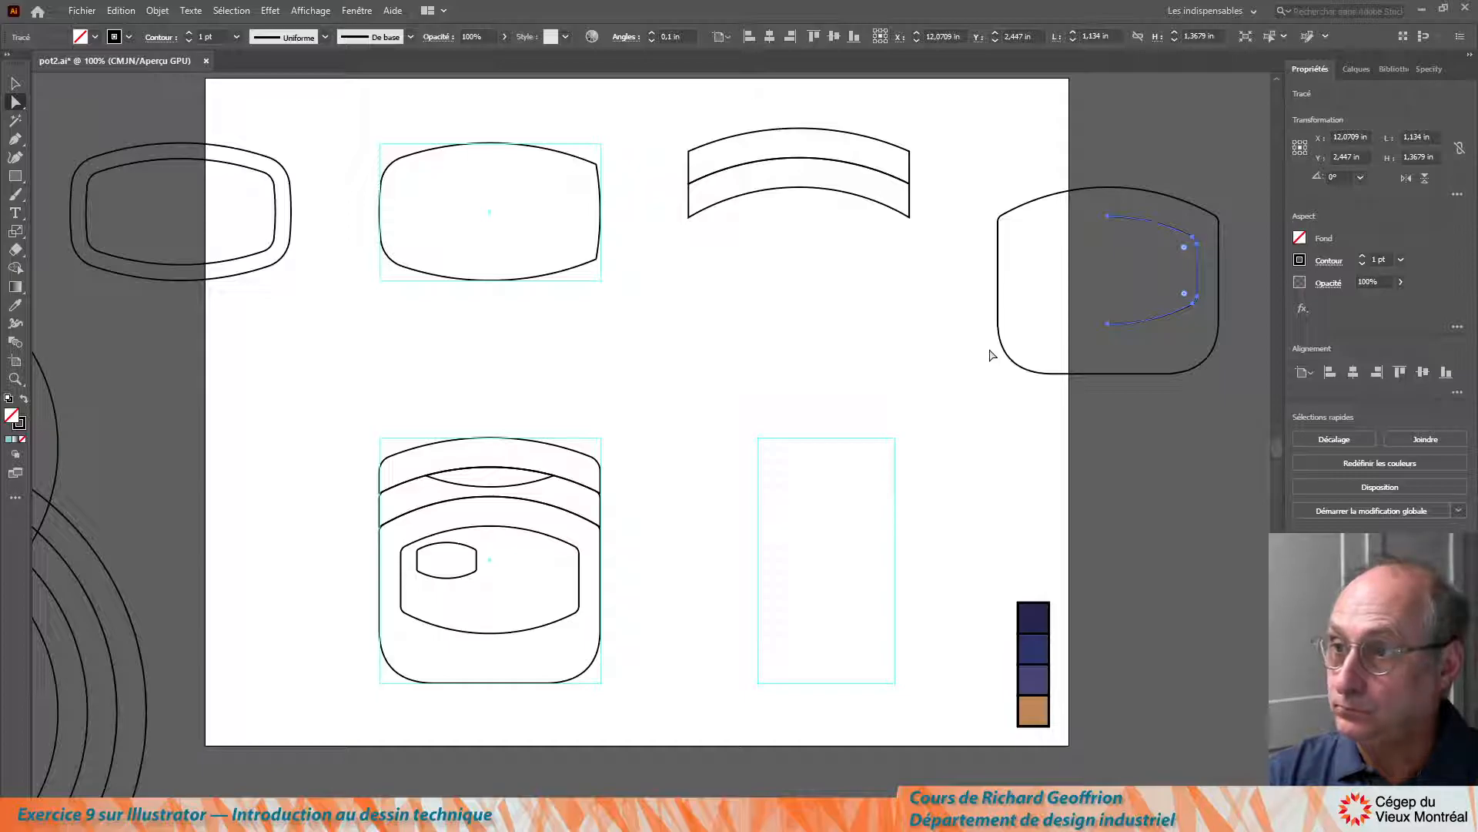
pyautogui.moveTo(988, 180); pyautogui.dragTo(1083, 409)
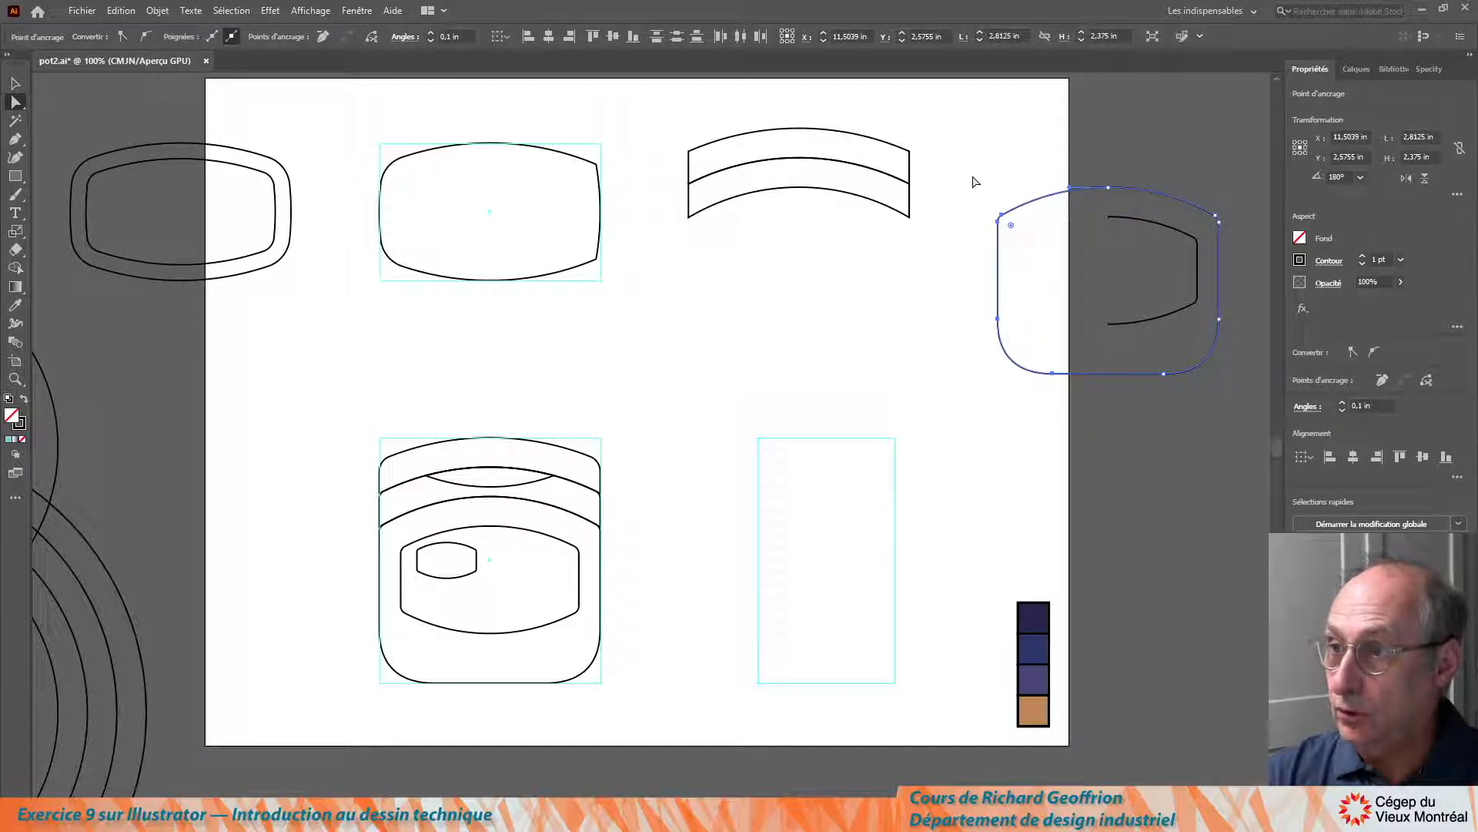
pyautogui.press('Delete')
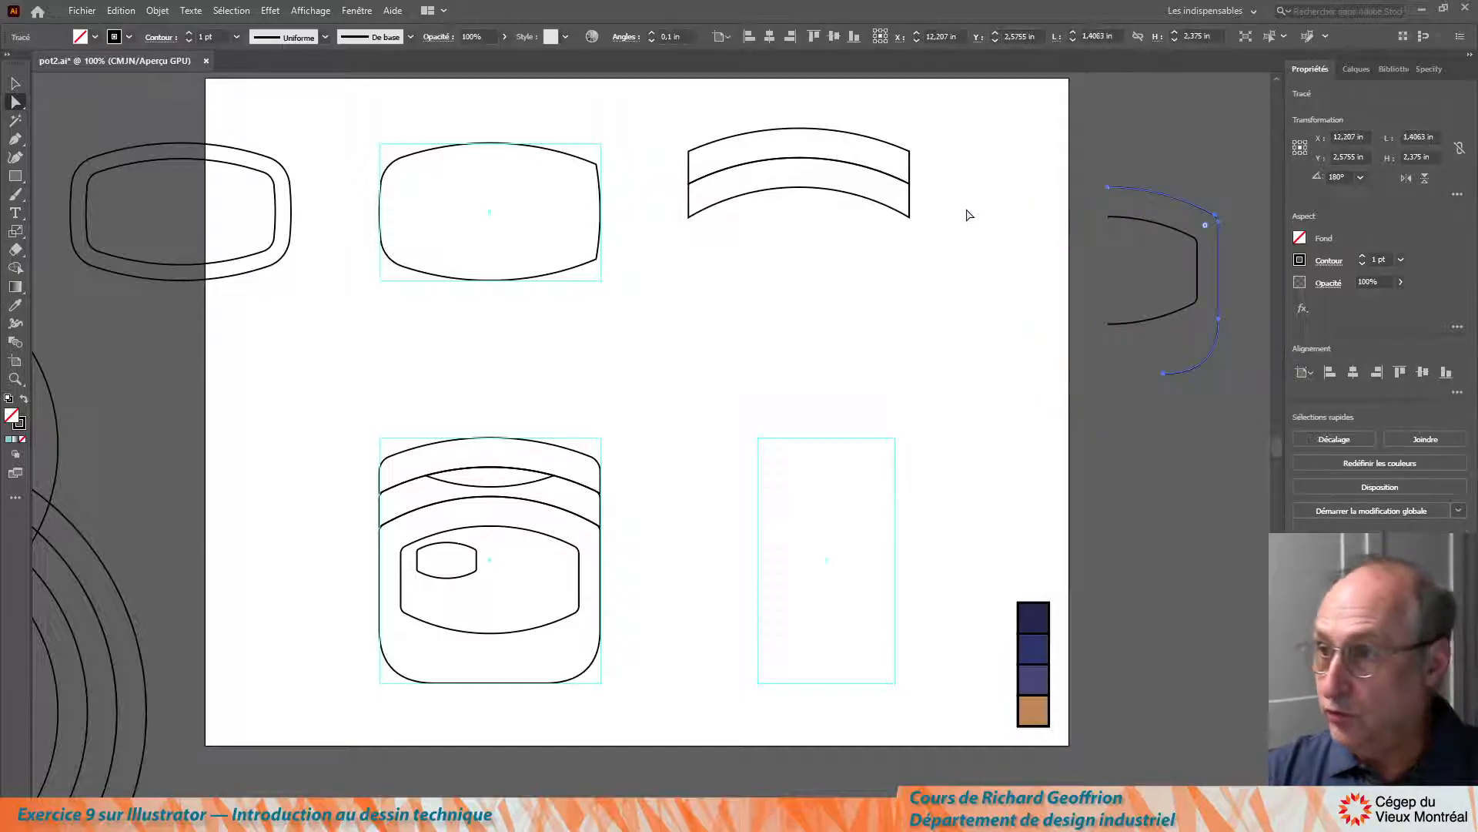
# Extend the half body's bottom edge to the centreline with the Pen tool and close the outline with a straight vertical side
pyautogui.click(15, 139)
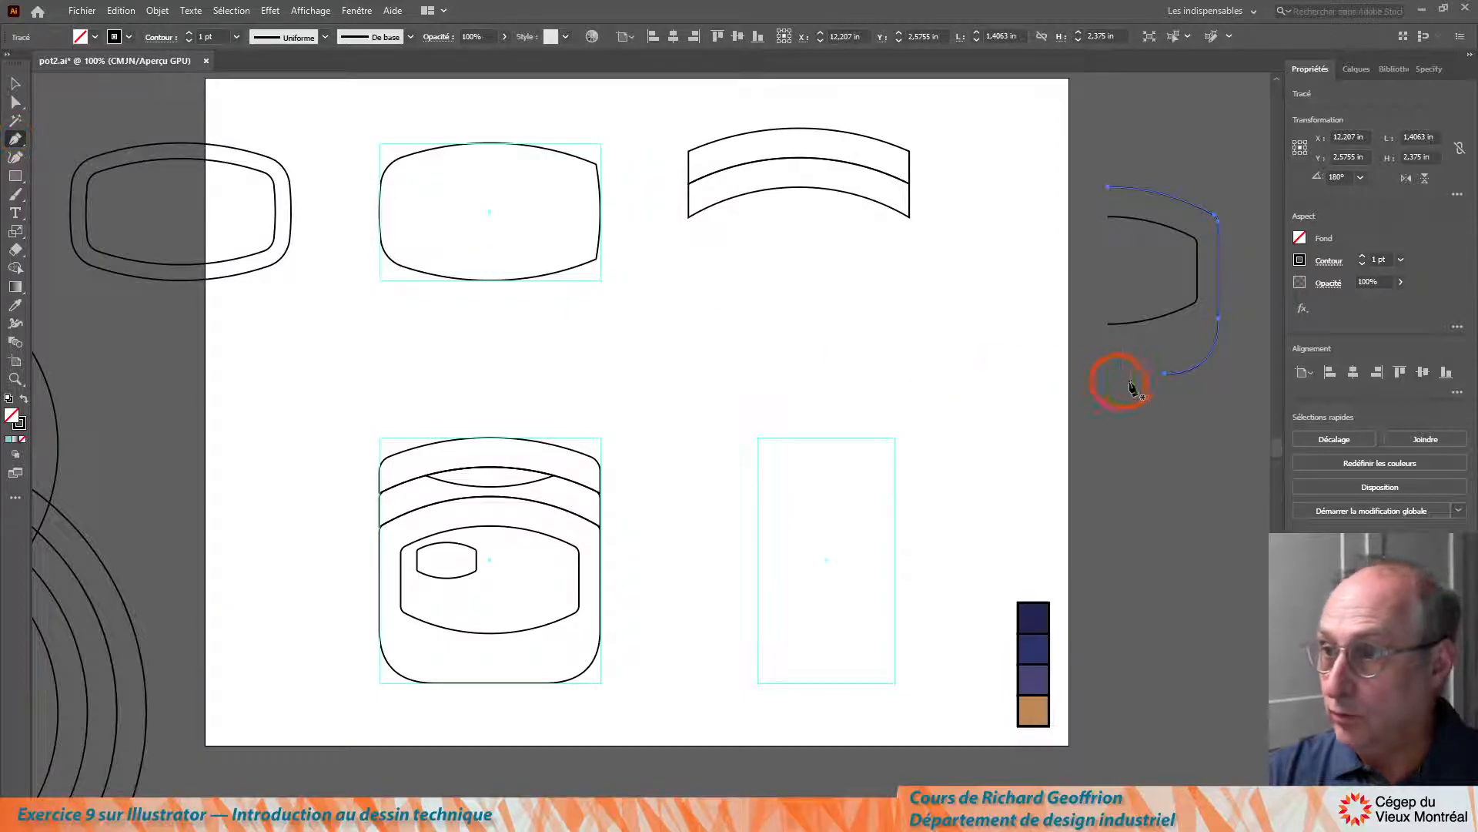
pyautogui.moveTo(1162, 374); pyautogui.dragTo(1110, 377)
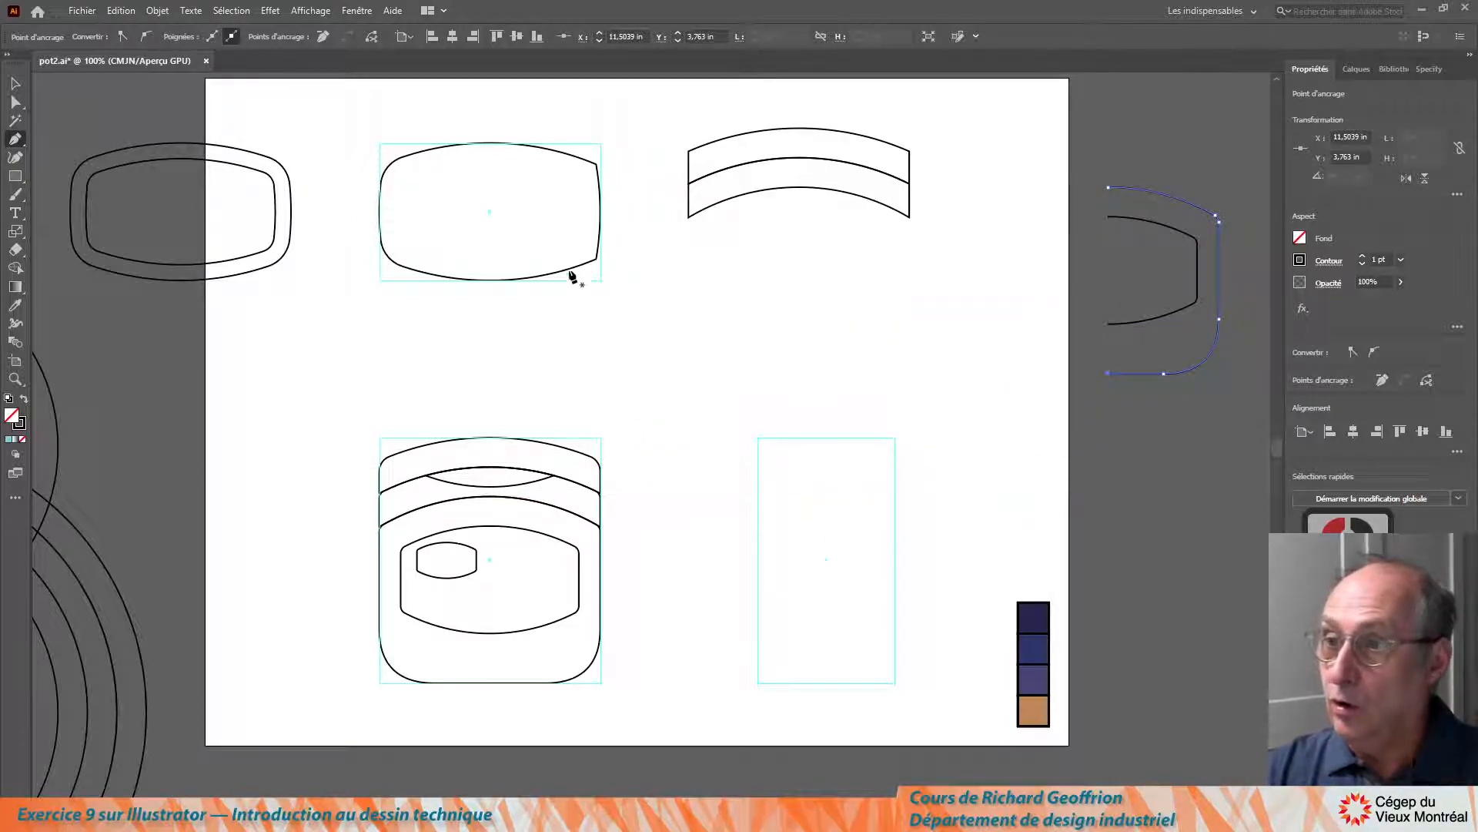
pyautogui.click(15, 82)
pyautogui.click(994, 306)
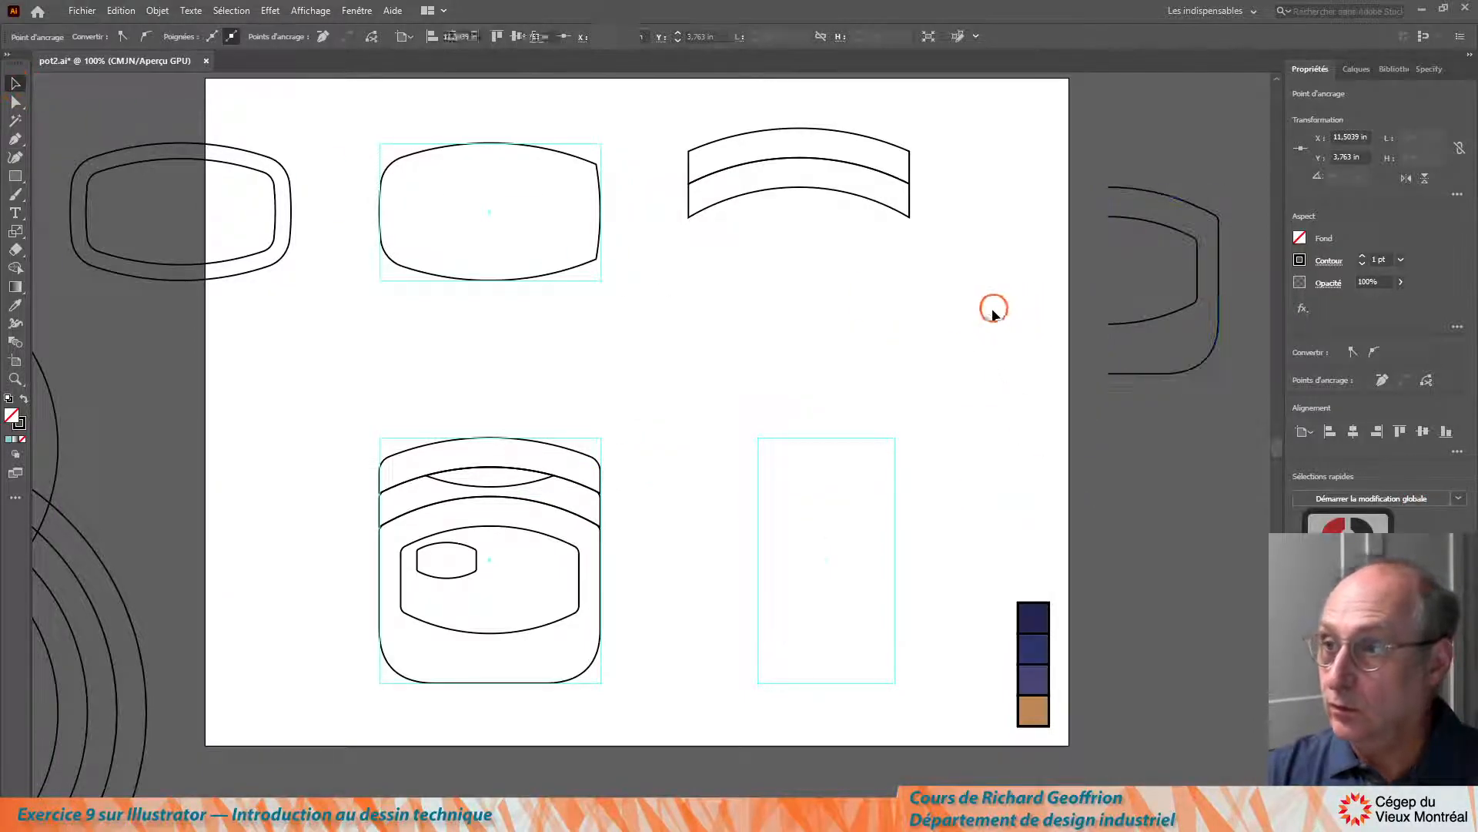
pyautogui.click(1171, 198)
pyautogui.click(1198, 222)
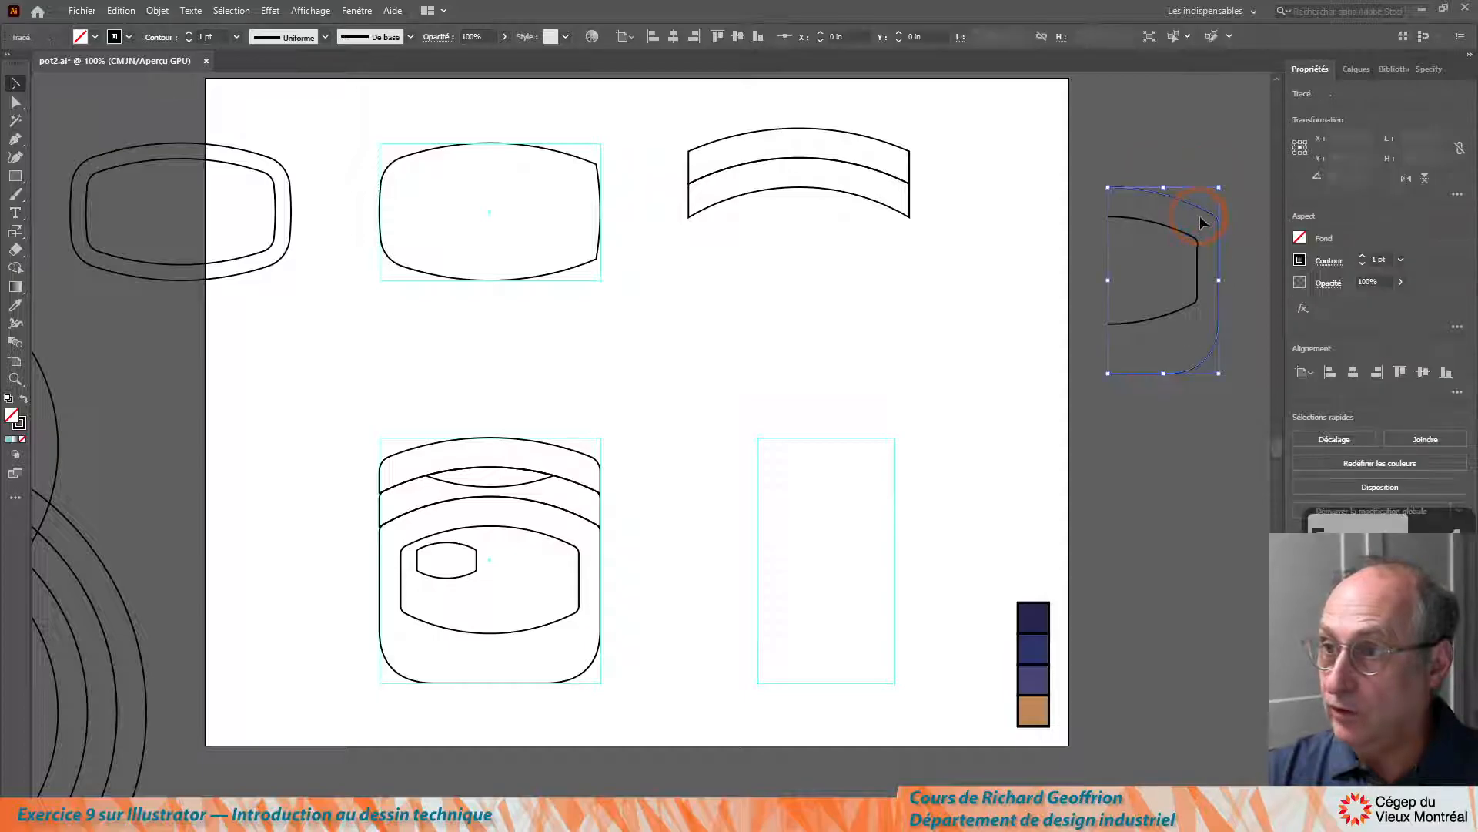
pyautogui.click(1205, 218)
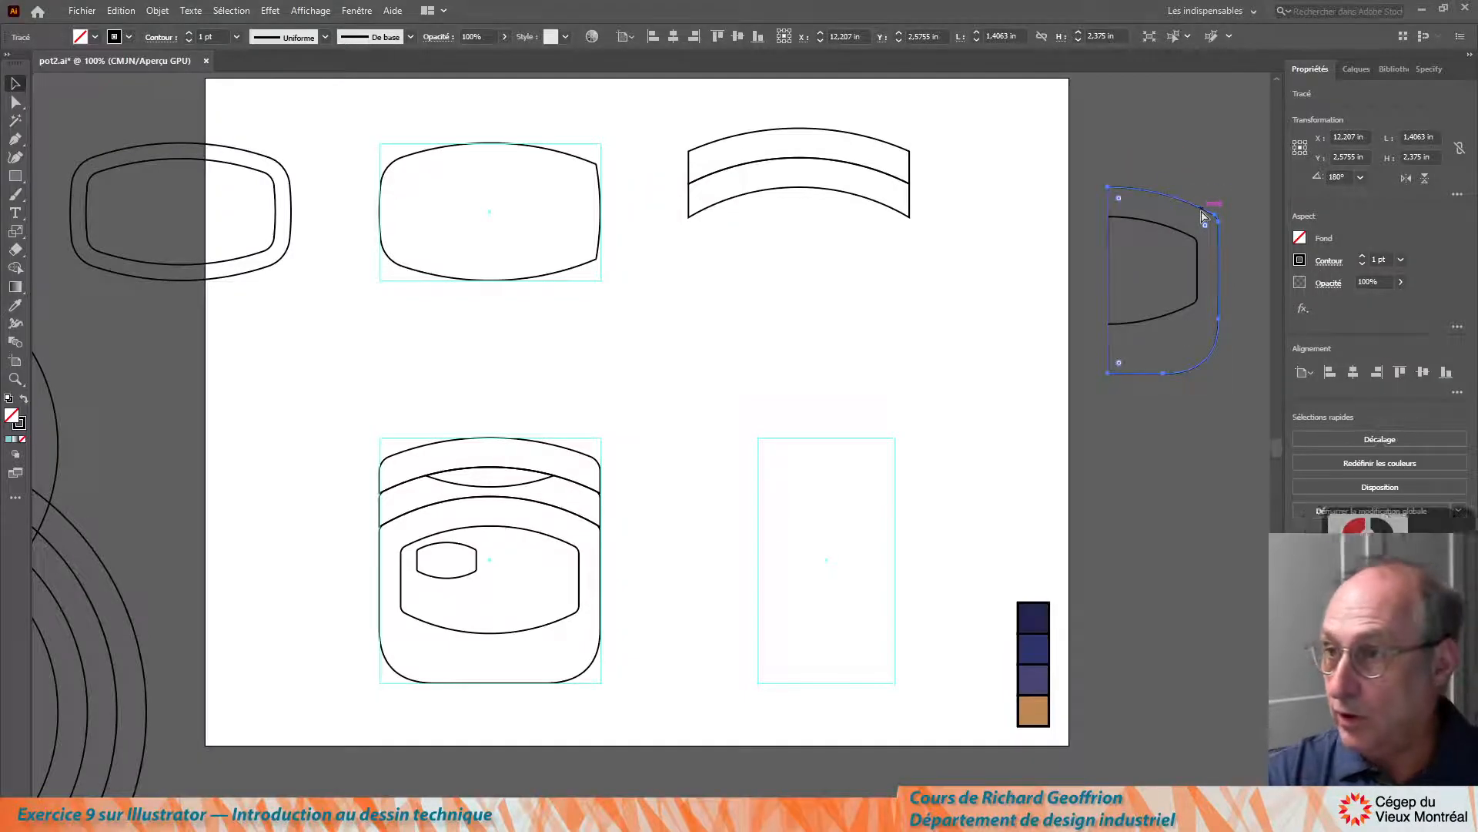
# Shift the half inner panel clear of the body, join its open ends with a straight side, and return it to its place
pyautogui.click(1163, 222)
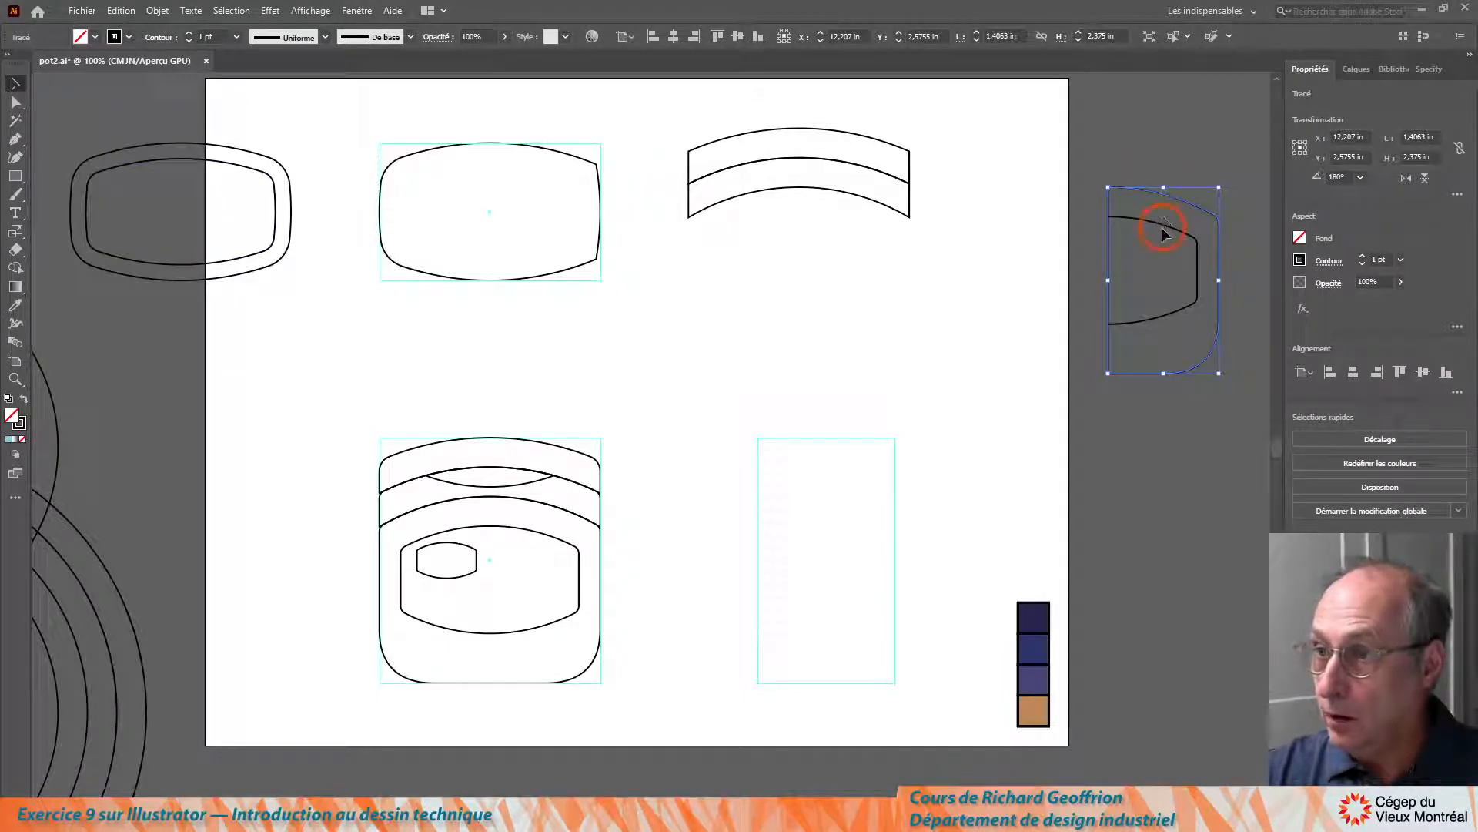
pyautogui.hotkey('shift', 'Left')
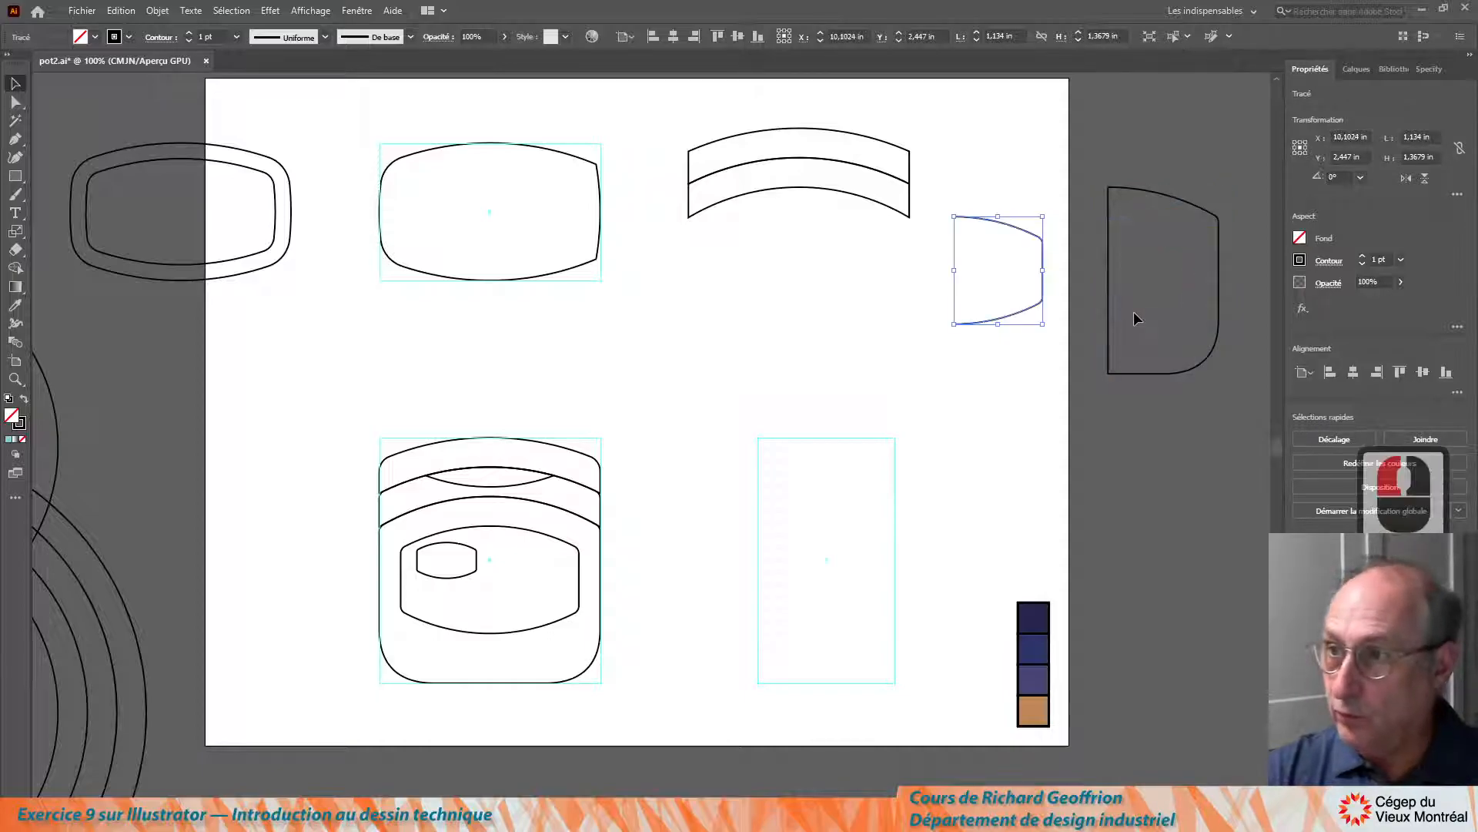
pyautogui.hotkey('ctrl', 'j')
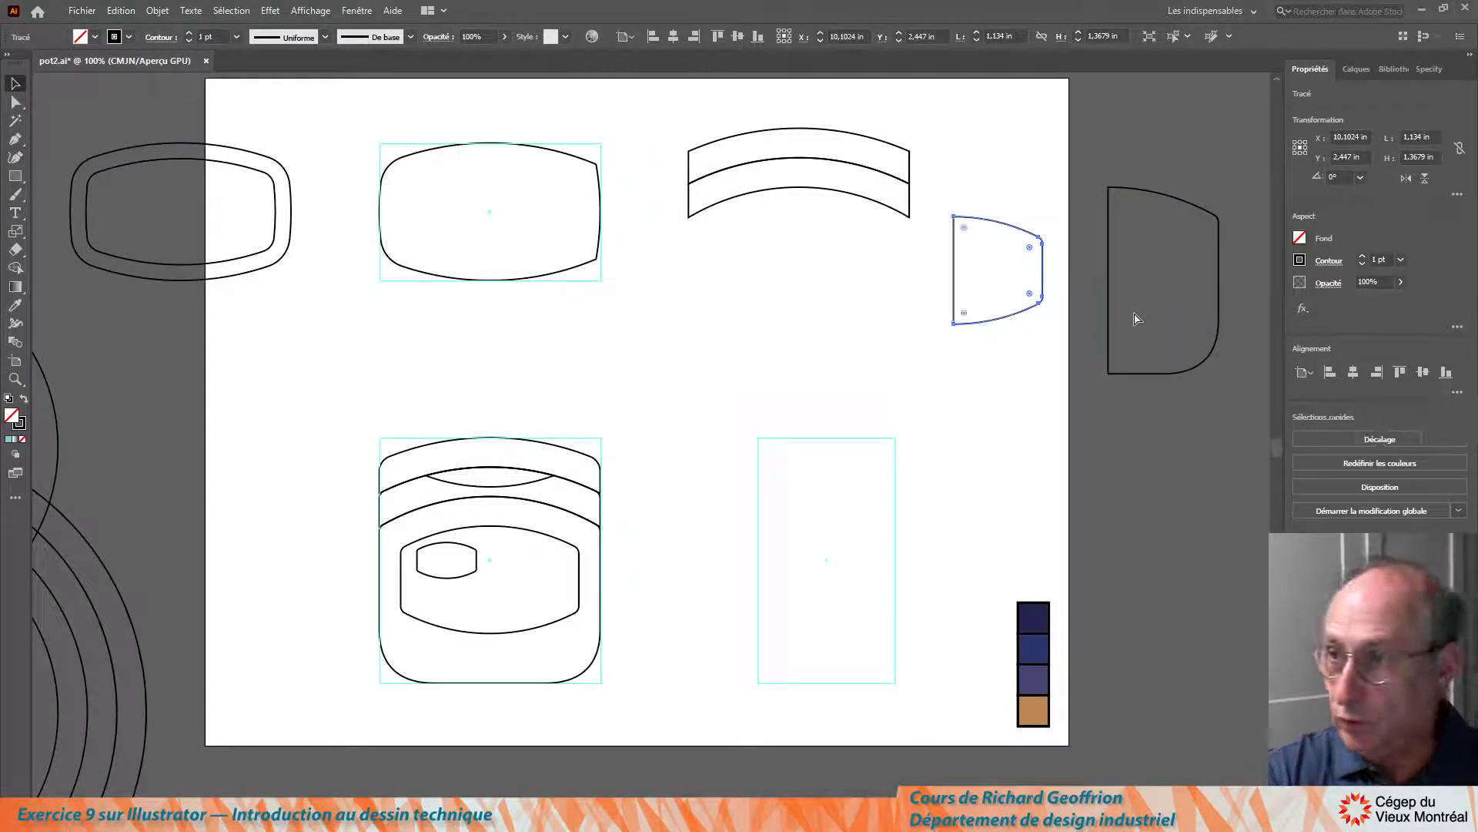
pyautogui.hotkey('shift', 'Right')
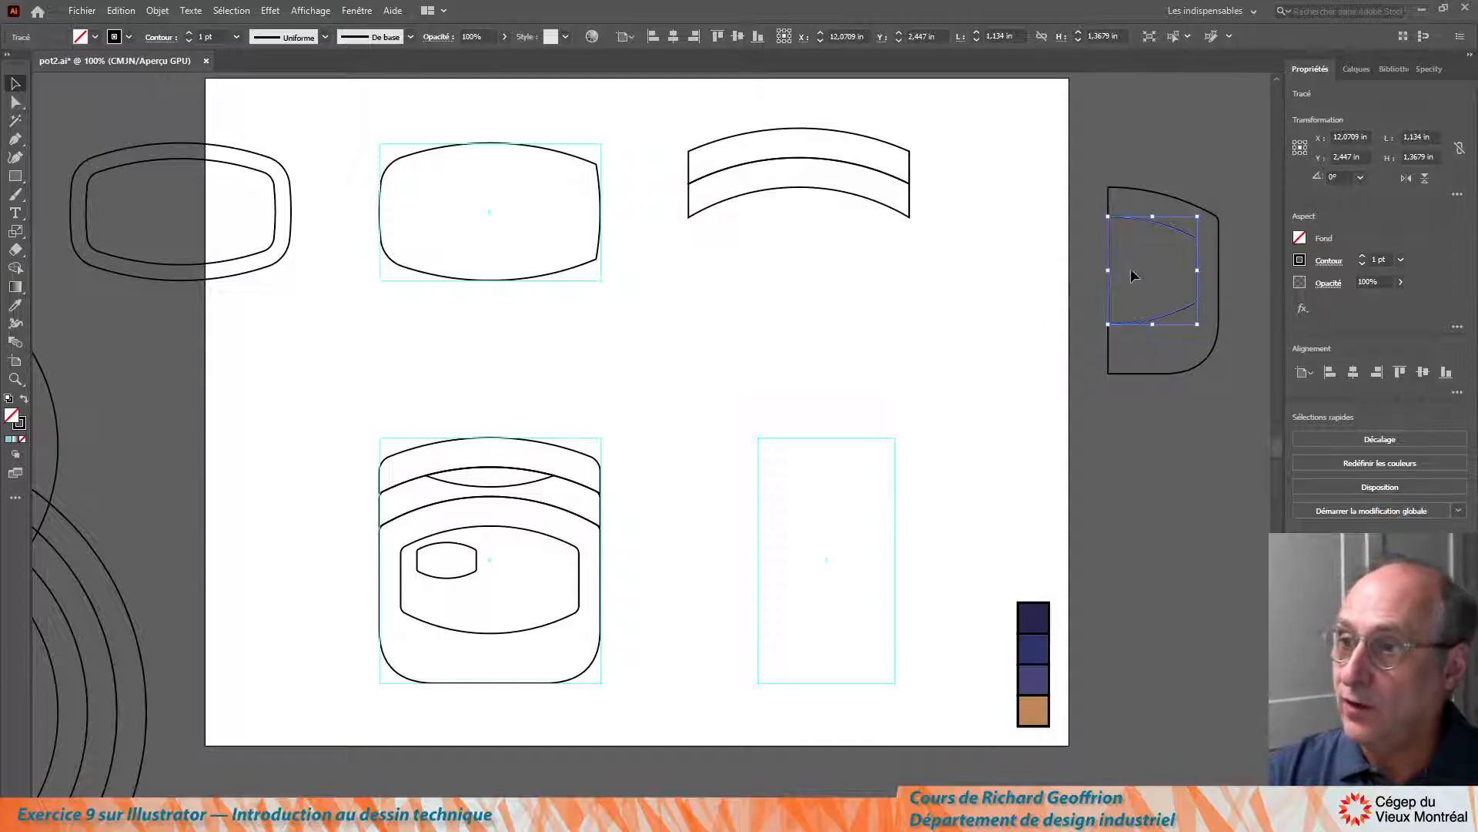
pyautogui.click(1016, 262)
pyautogui.click(1091, 144)
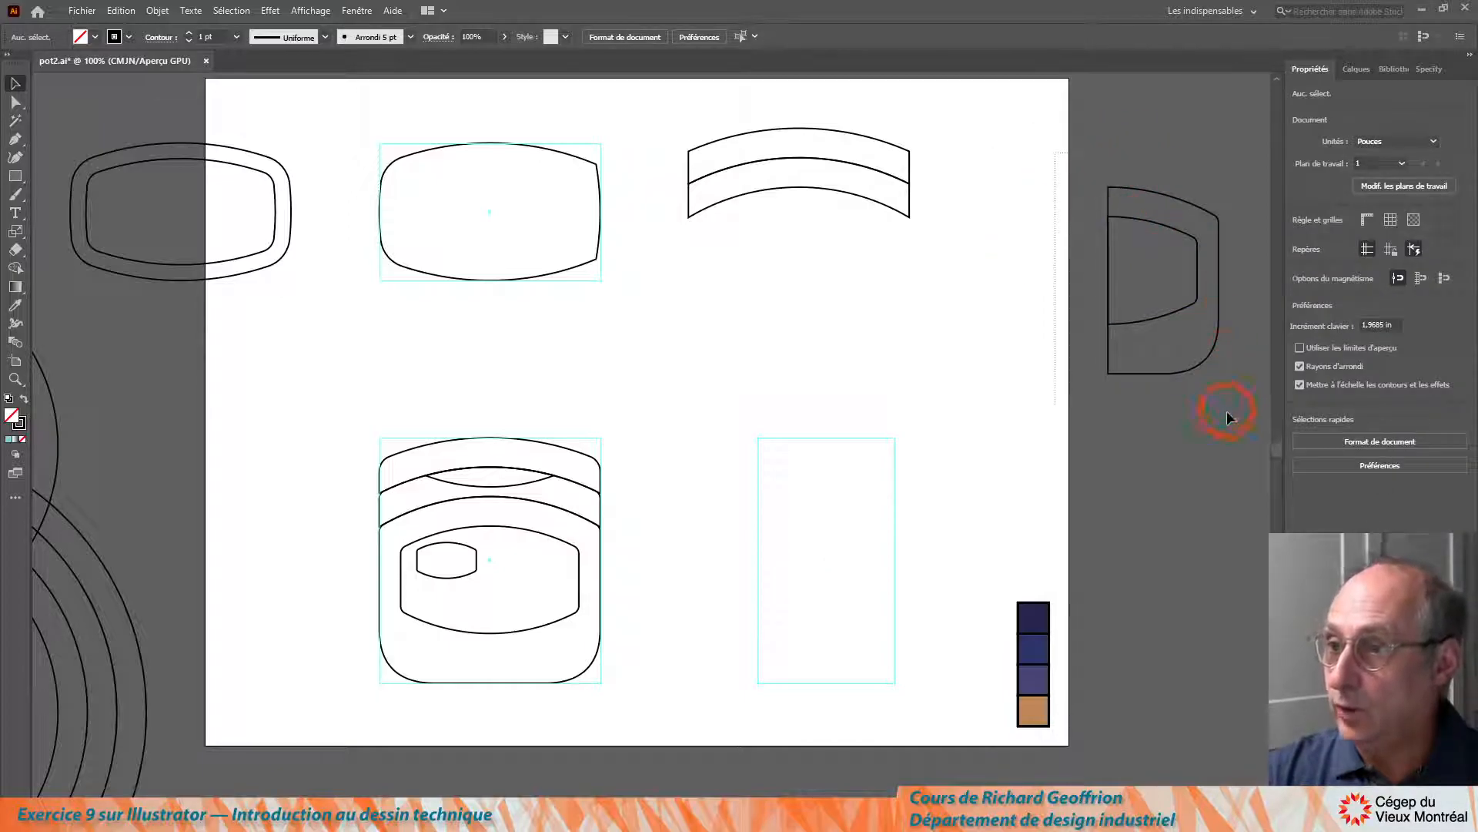
# Delete the left half of the two curved bands beside the top view
pyautogui.moveTo(1228, 411); pyautogui.dragTo(1228, 413)
pyautogui.hotkey('ctrl', 'j')
pyautogui.moveTo(668, 122); pyautogui.dragTo(720, 271)
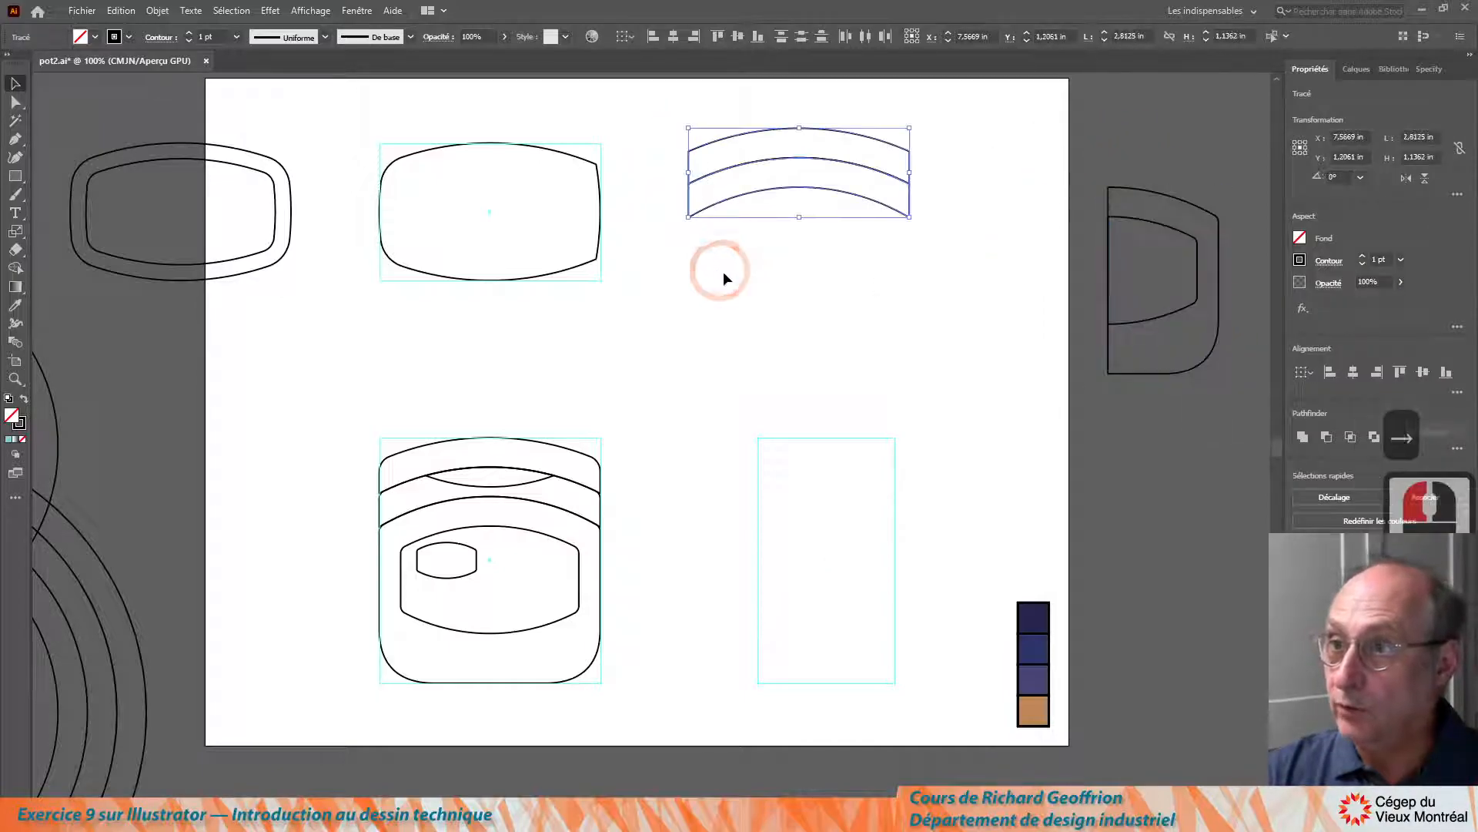
pyautogui.press('a')
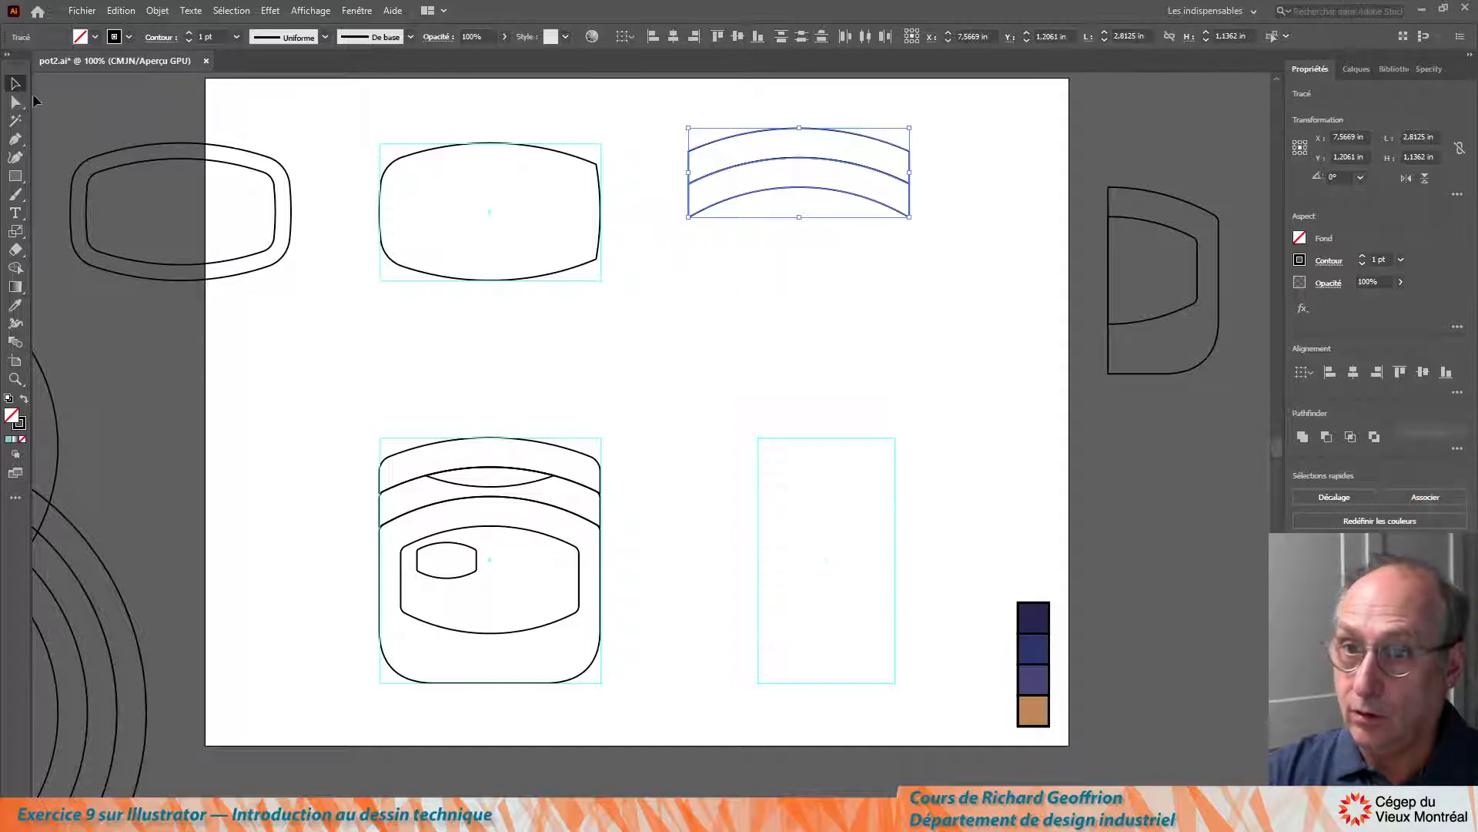
pyautogui.moveTo(656, 118); pyautogui.dragTo(732, 247)
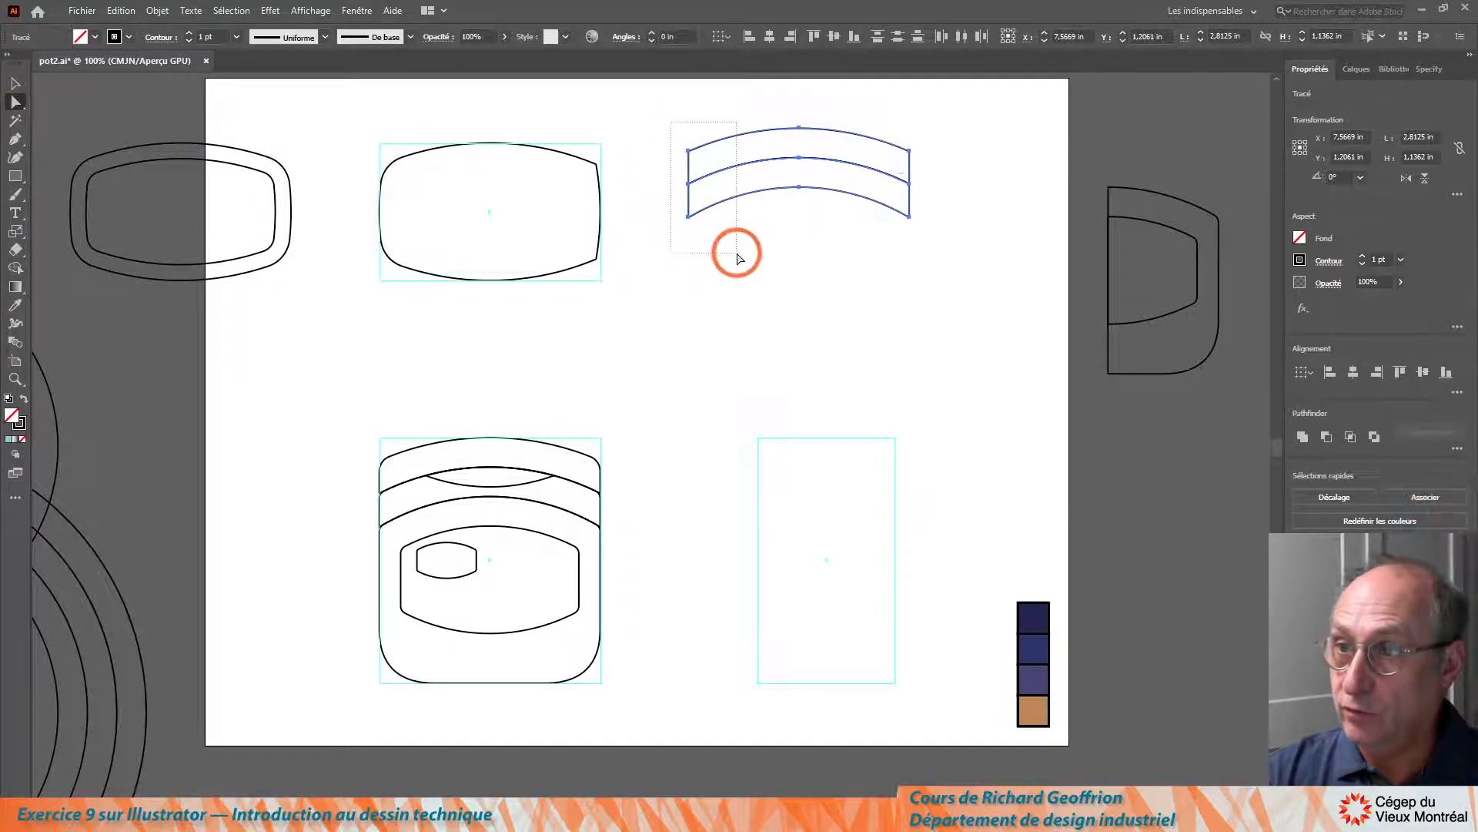
pyautogui.press('Delete')
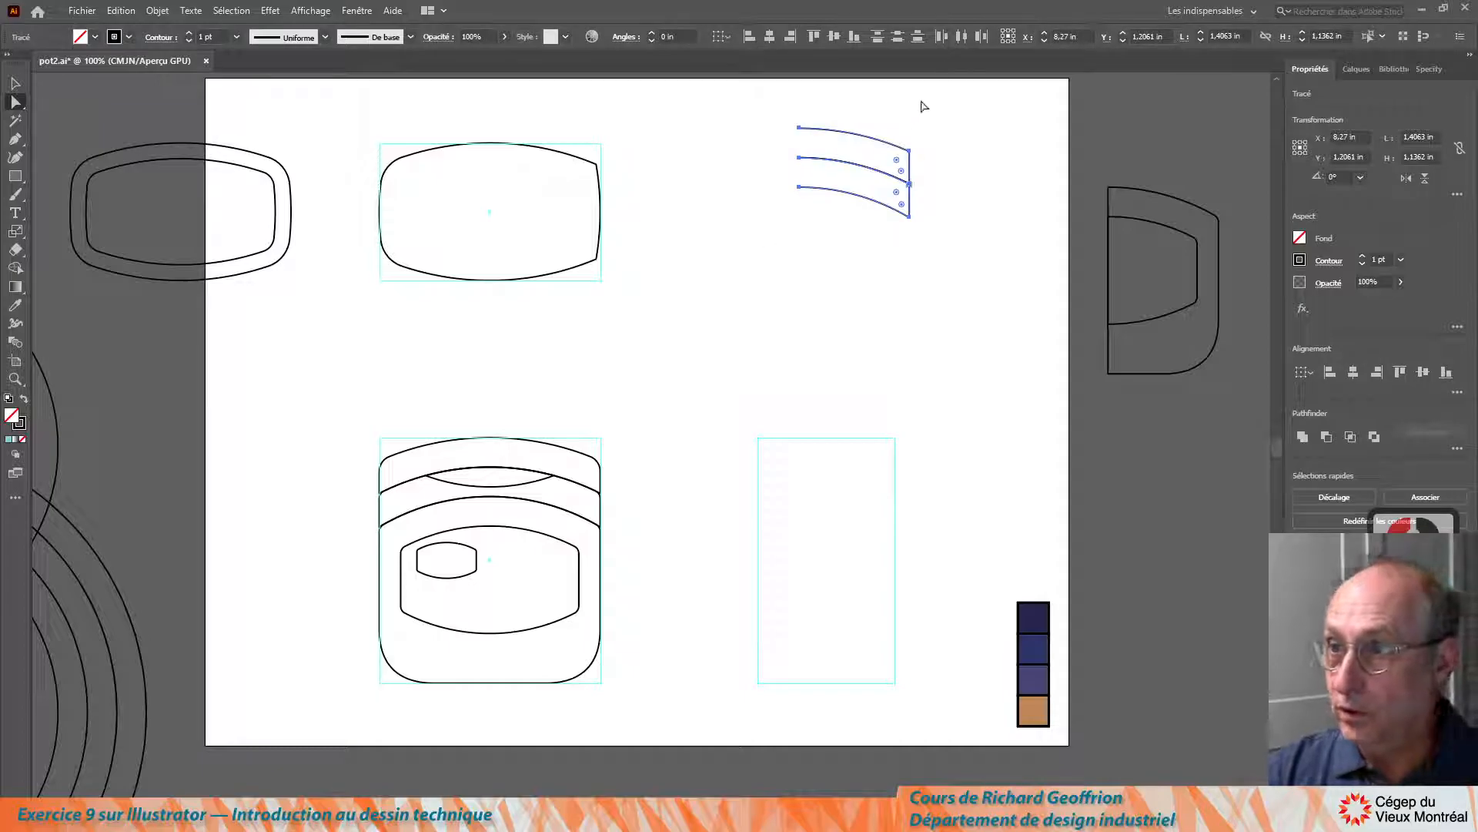
# Join the open ends of each half band with a straight vertical side along the centreline
pyautogui.click(924, 133)
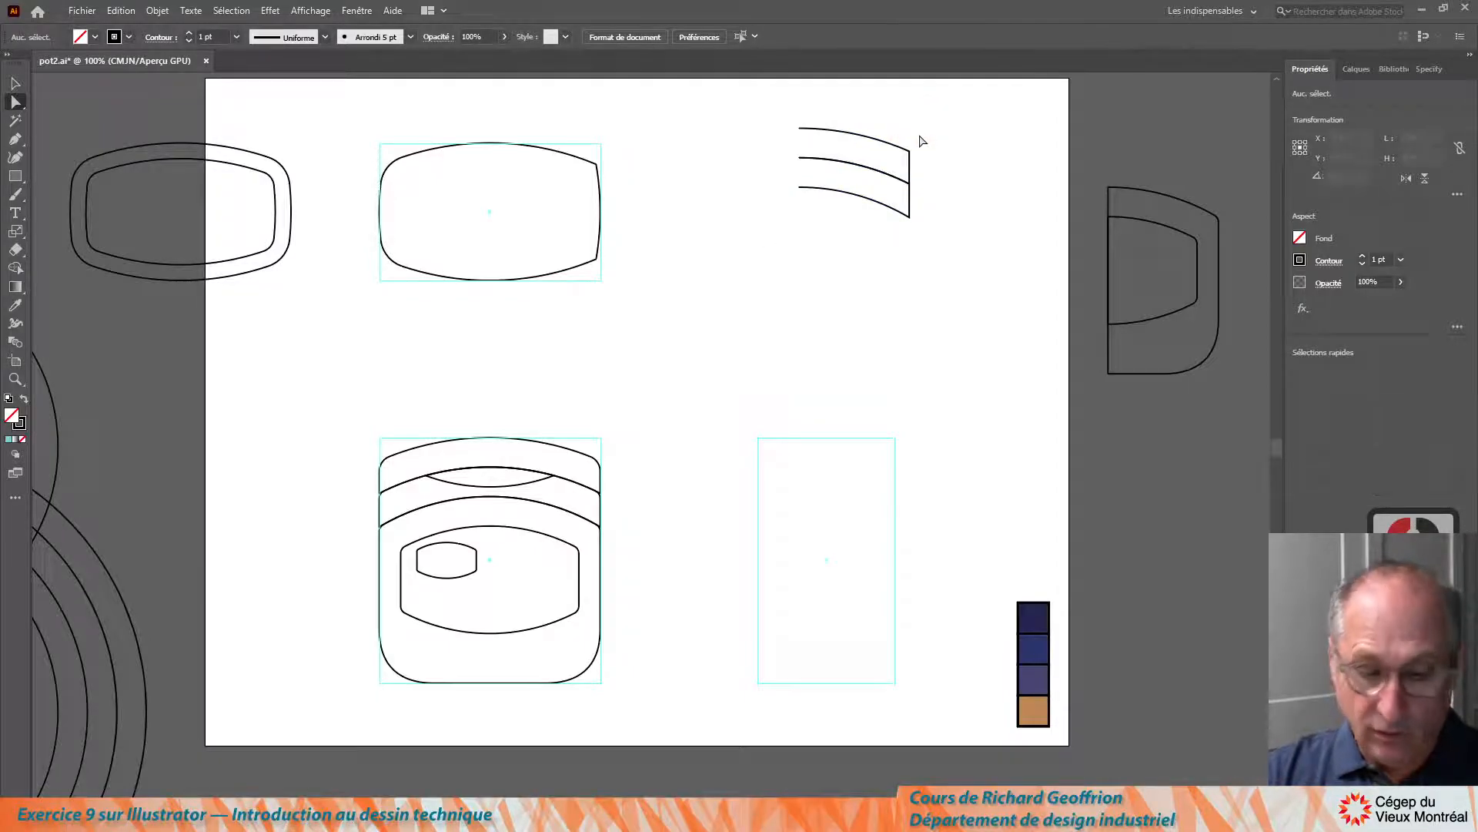
pyautogui.click(886, 147)
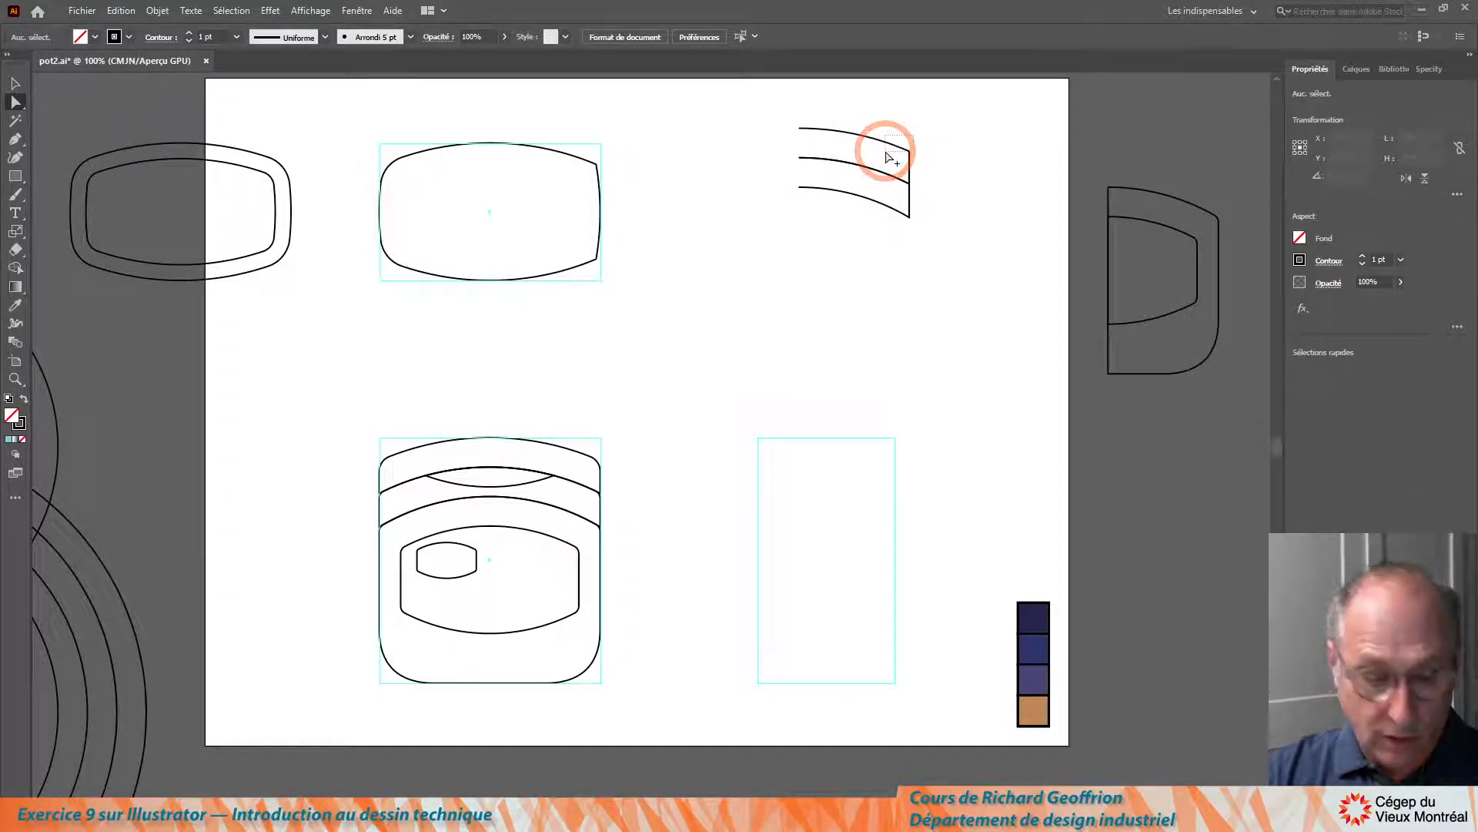
pyautogui.press('ctrl')
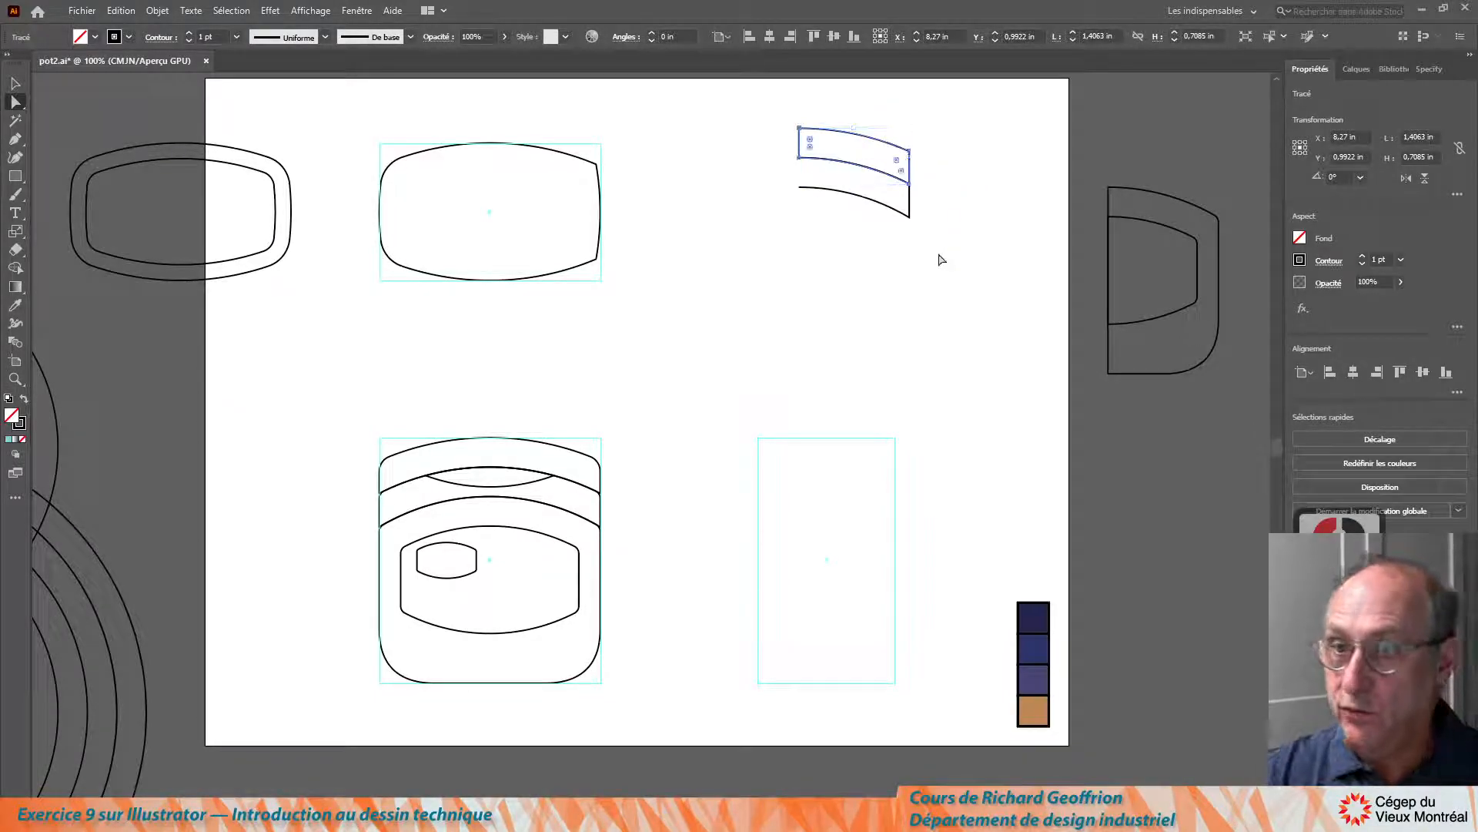
pyautogui.click(15, 82)
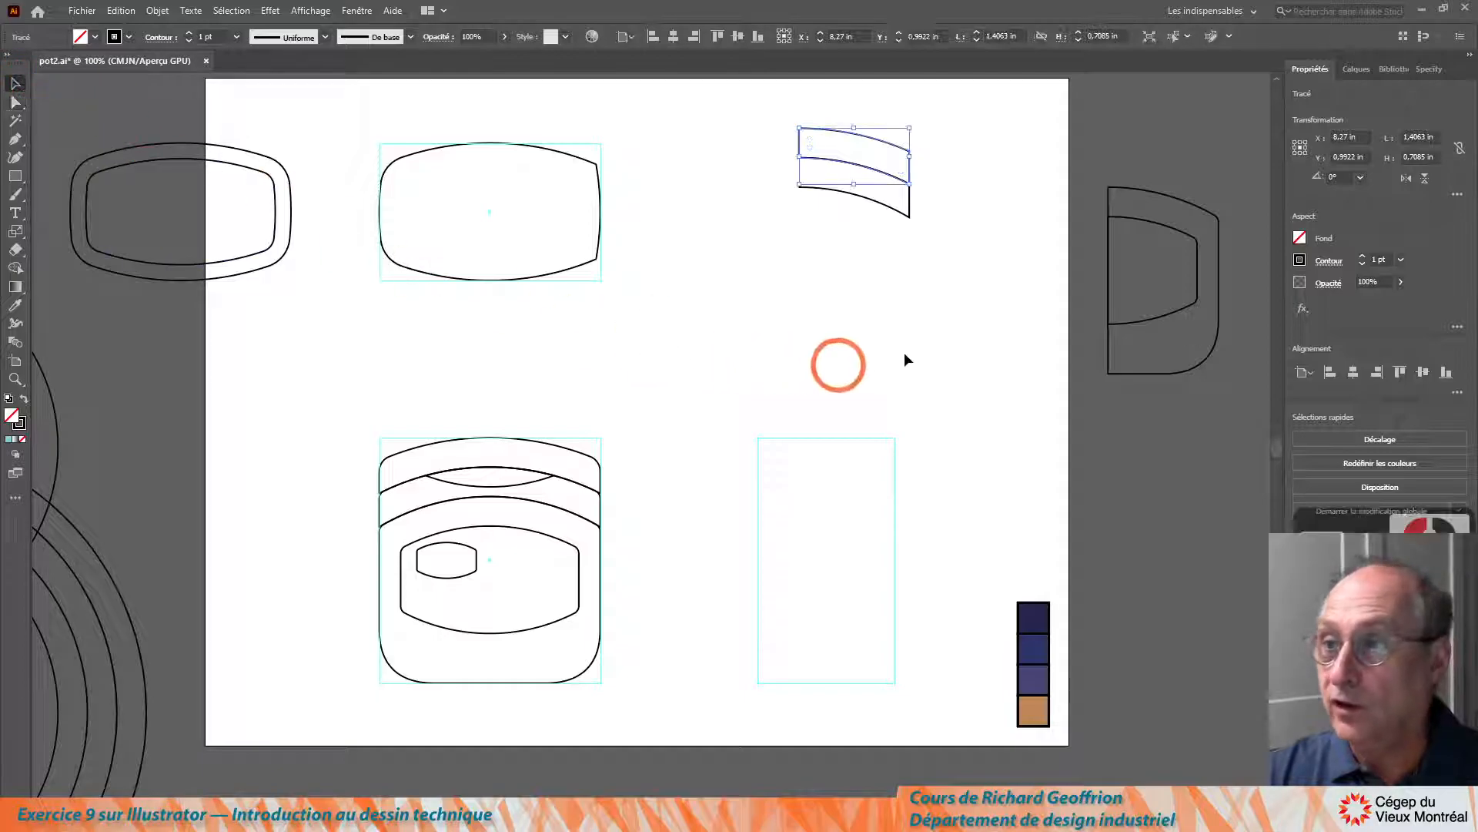
pyautogui.moveTo(934, 214); pyautogui.dragTo(932, 213)
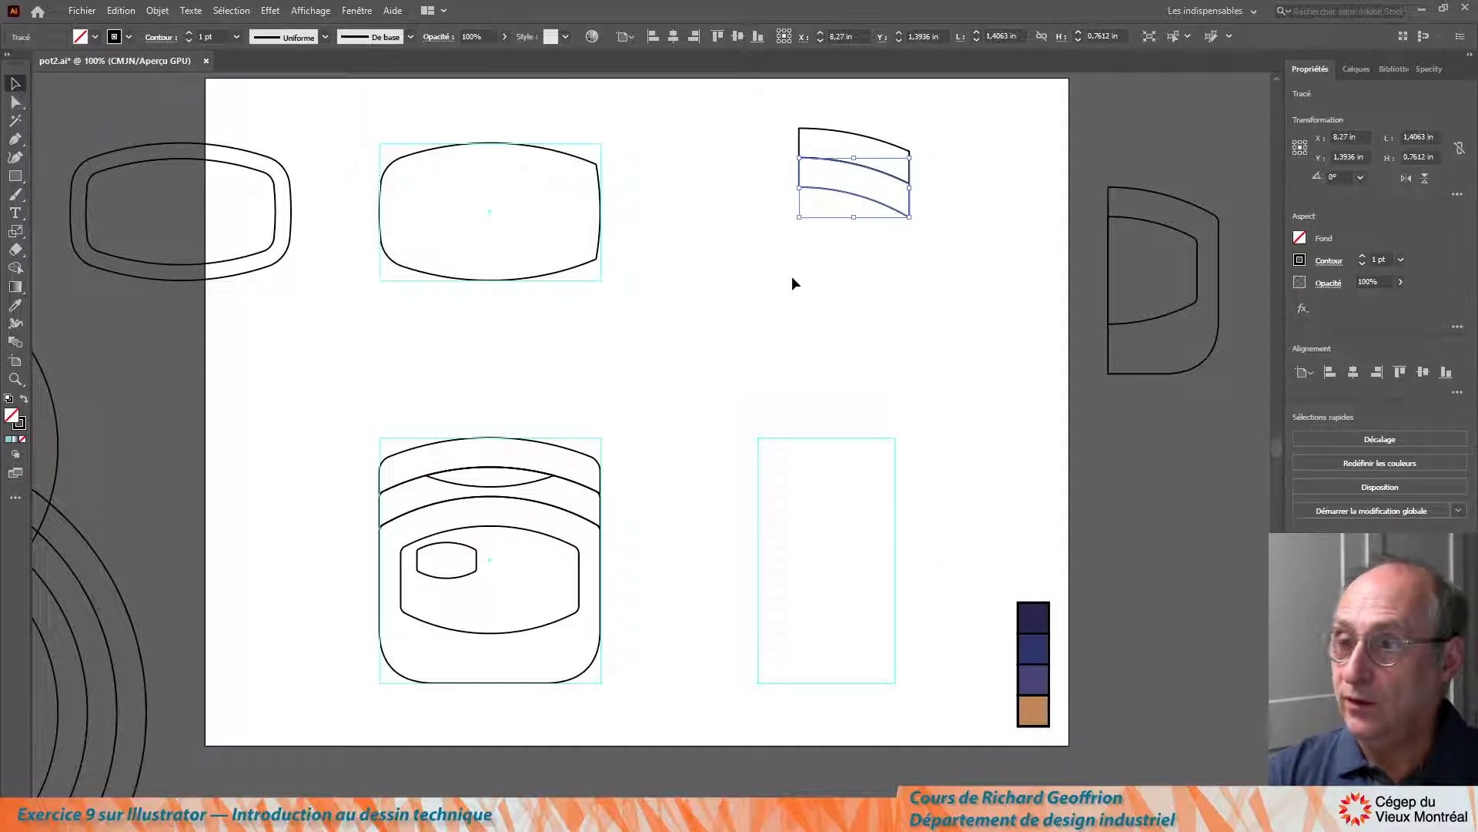
# Try a copy of the half bands in the side view guide's upper-left corner, compressed to about 0.37 in wide, and delete it
pyautogui.moveTo(744, 114)
pyautogui.mouseDown()
pyautogui.moveTo(1011, 264)
pyautogui.moveTo(917, 311)
pyautogui.mouseUp()
pyautogui.moveTo(801, 193); pyautogui.dragTo(760, 502)
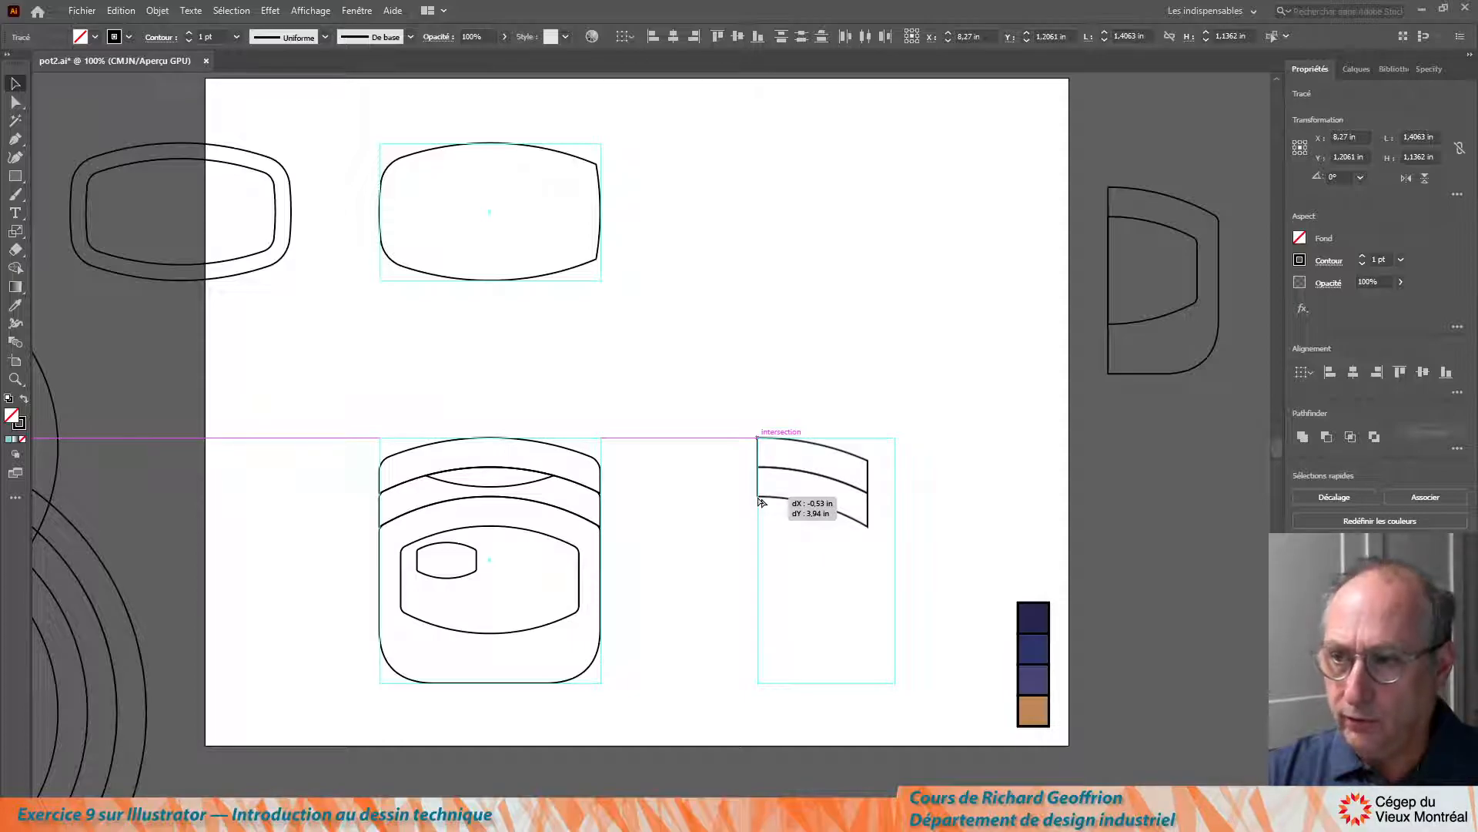
pyautogui.moveTo(759, 502); pyautogui.dragTo(759, 502)
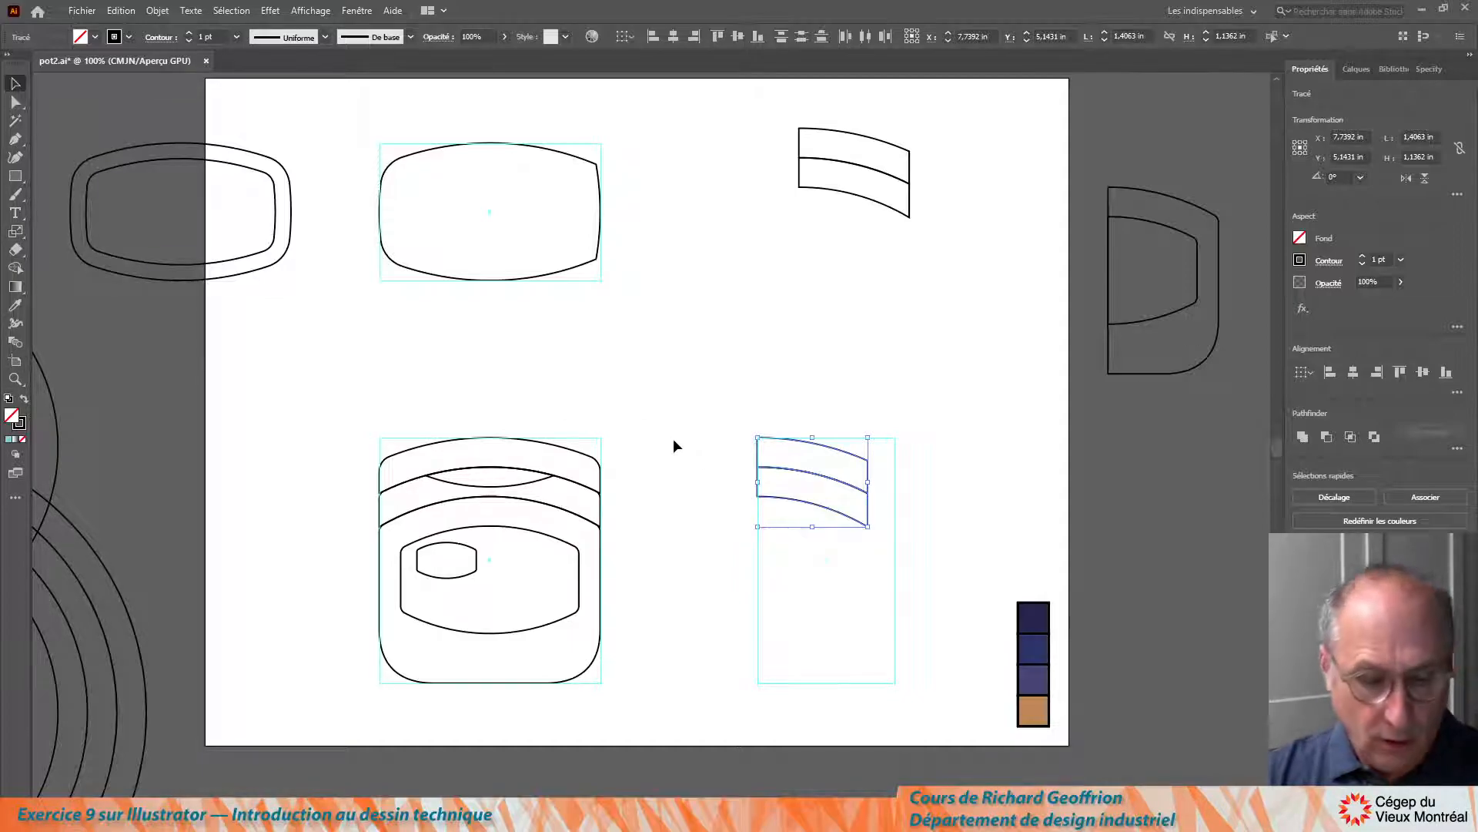
pyautogui.press('s')
pyautogui.click(757, 437)
pyautogui.moveTo(869, 461); pyautogui.dragTo(788, 477)
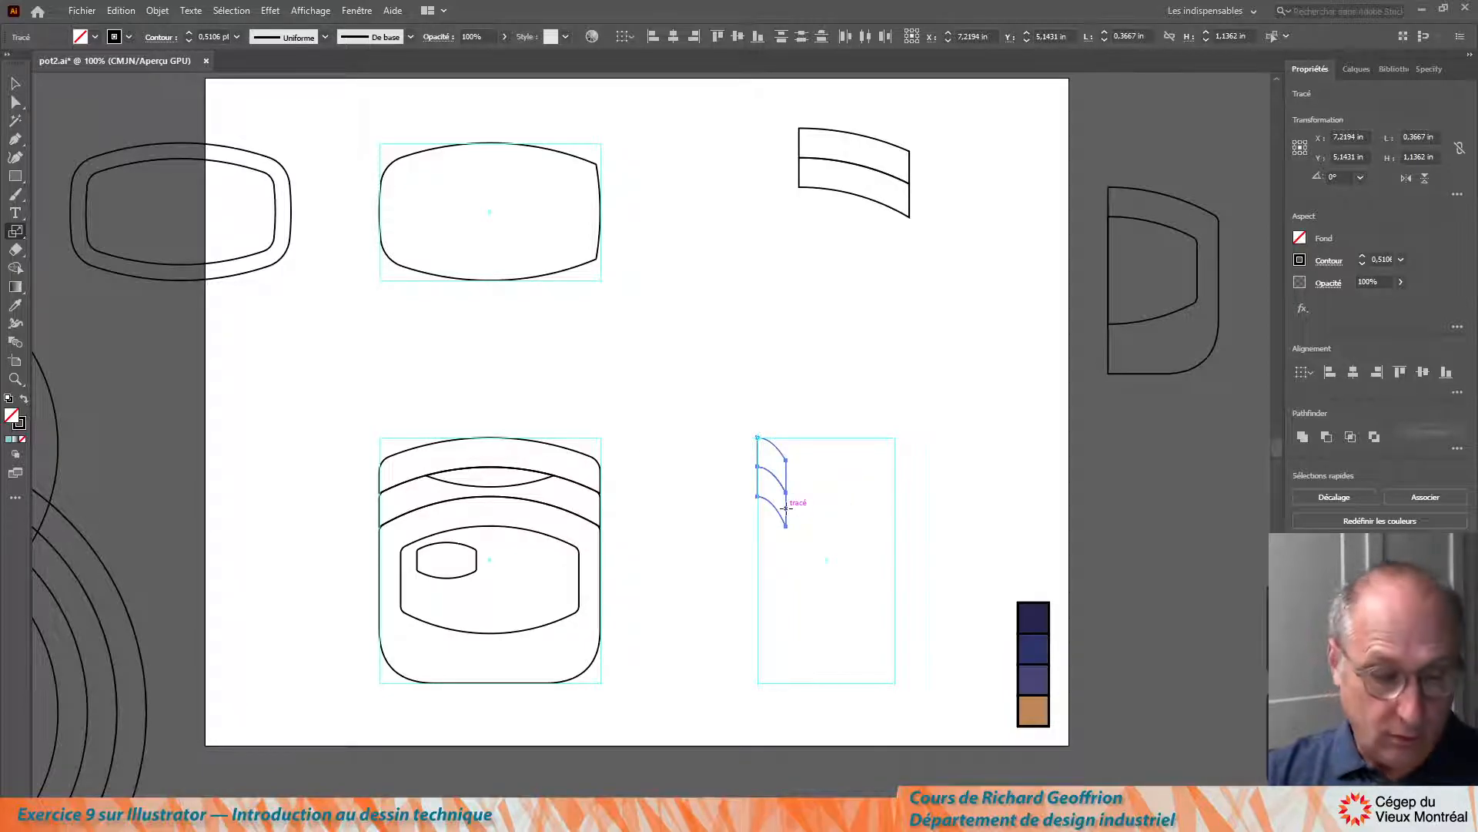
pyautogui.press('Delete')
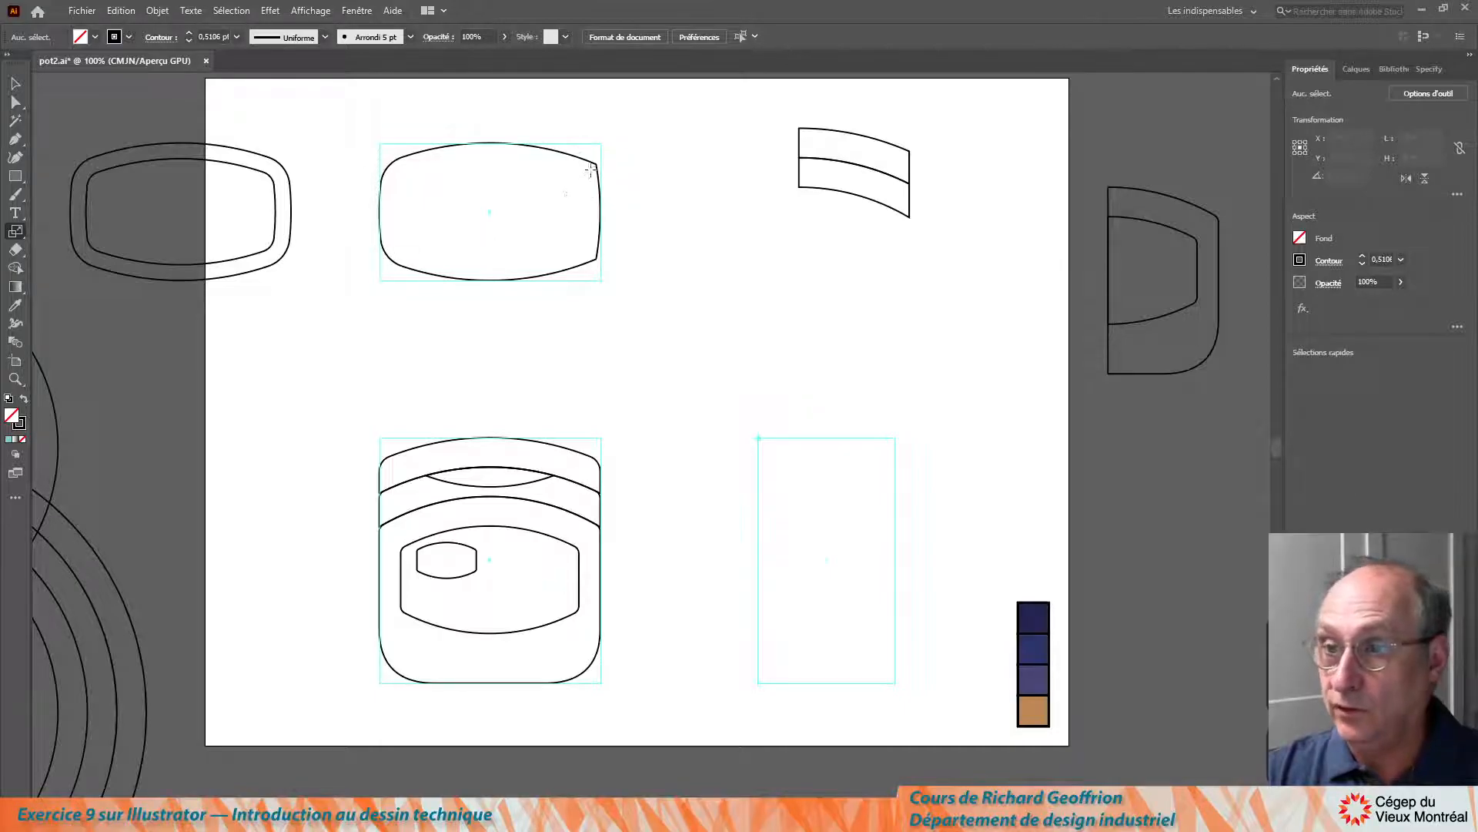
# Draw two horizontal projection lines about 0.81 in long with the Pen tool, level with the top view's upper edge and upper-right corner
pyautogui.scroll(2, 590, 171)
pyautogui.hscroll(-1, 597, 208)
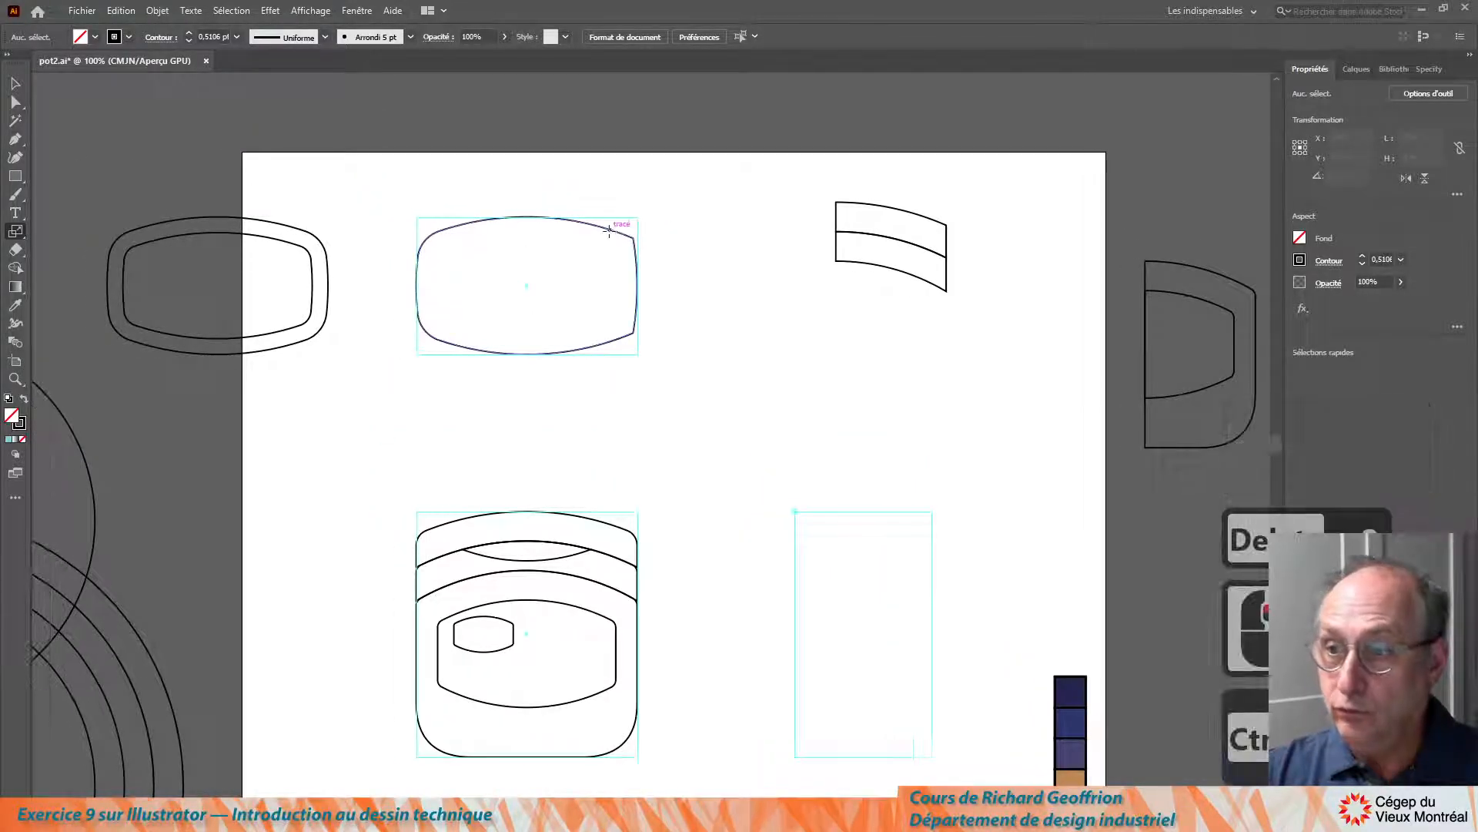
pyautogui.keyDown('alt'); pyautogui.scroll(4, 650, 171); pyautogui.keyUp('alt')
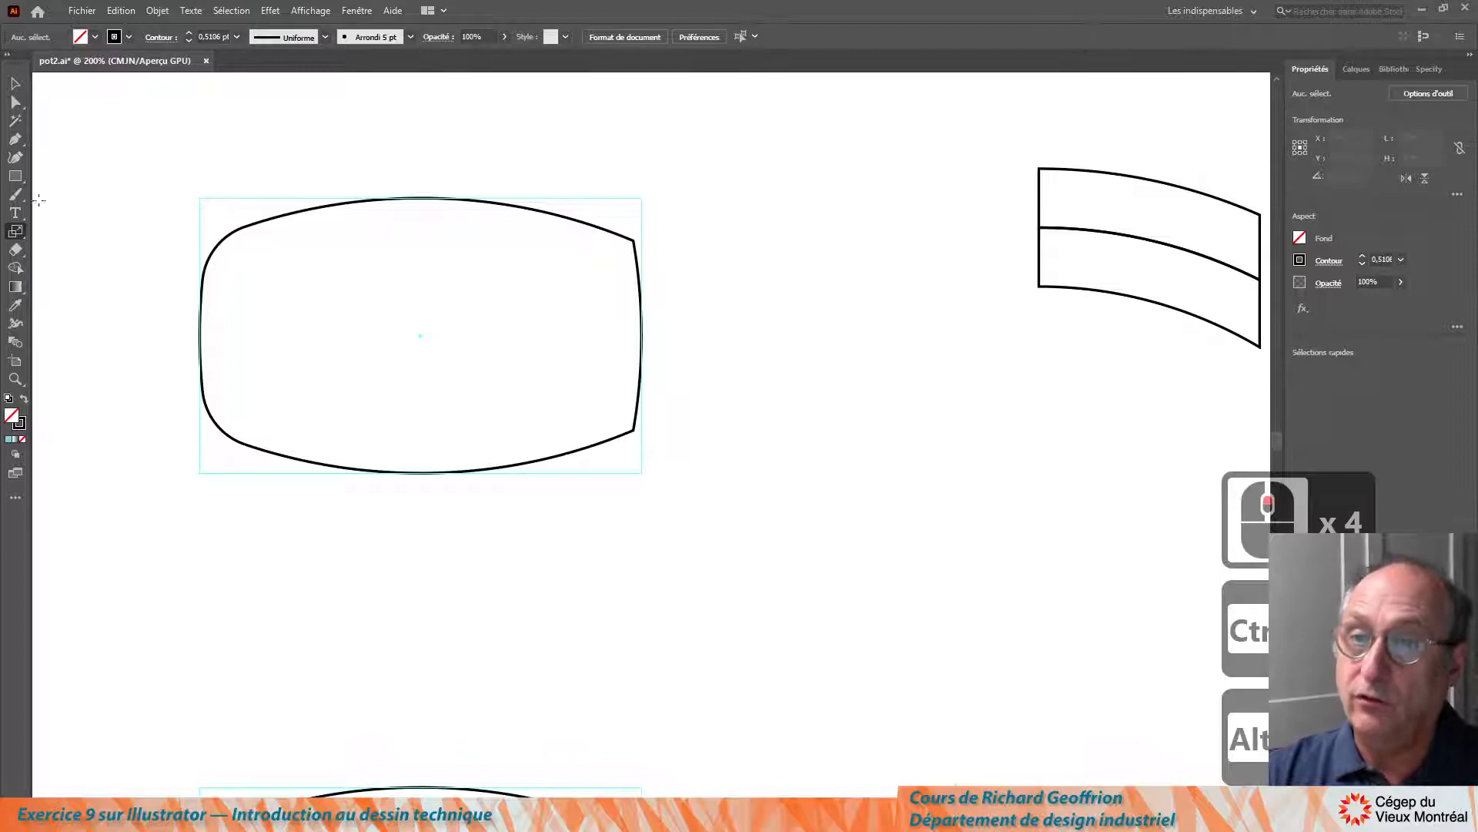
pyautogui.click(15, 139)
pyautogui.keyDown('ctrl'); pyautogui.scroll(2, 615, 197); pyautogui.keyUp('ctrl')
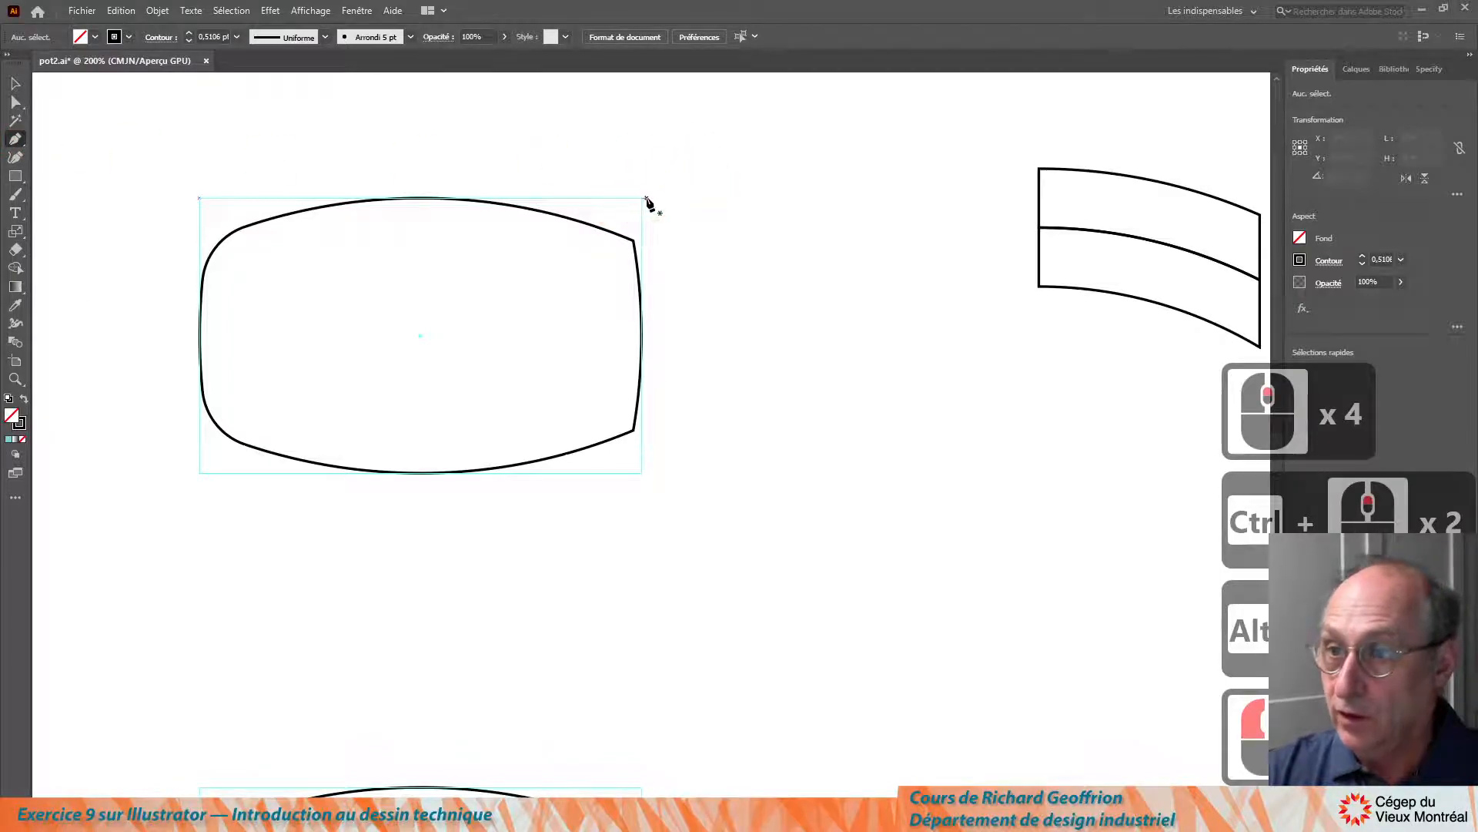
pyautogui.click(641, 200)
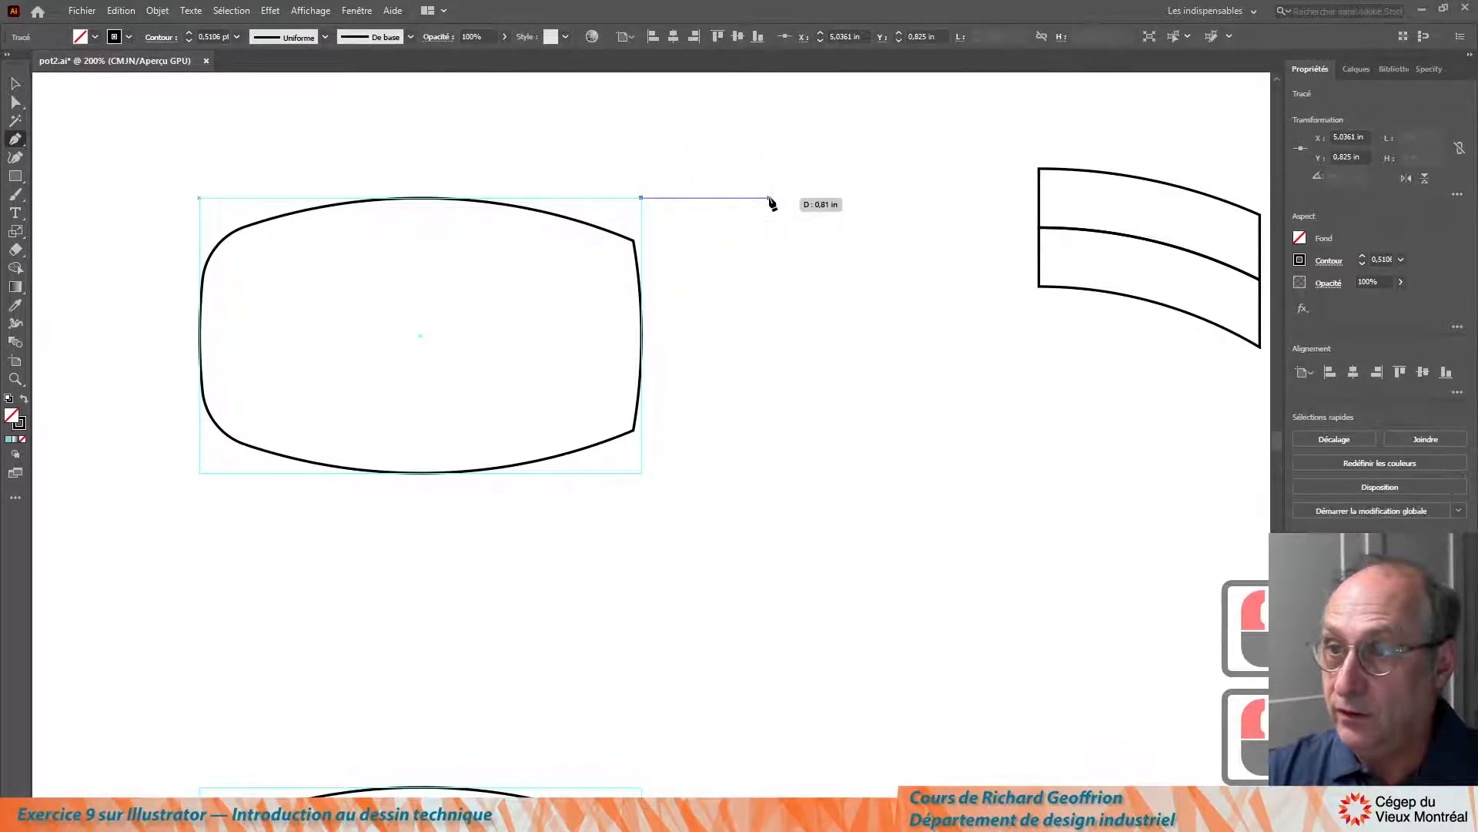
pyautogui.click(769, 198)
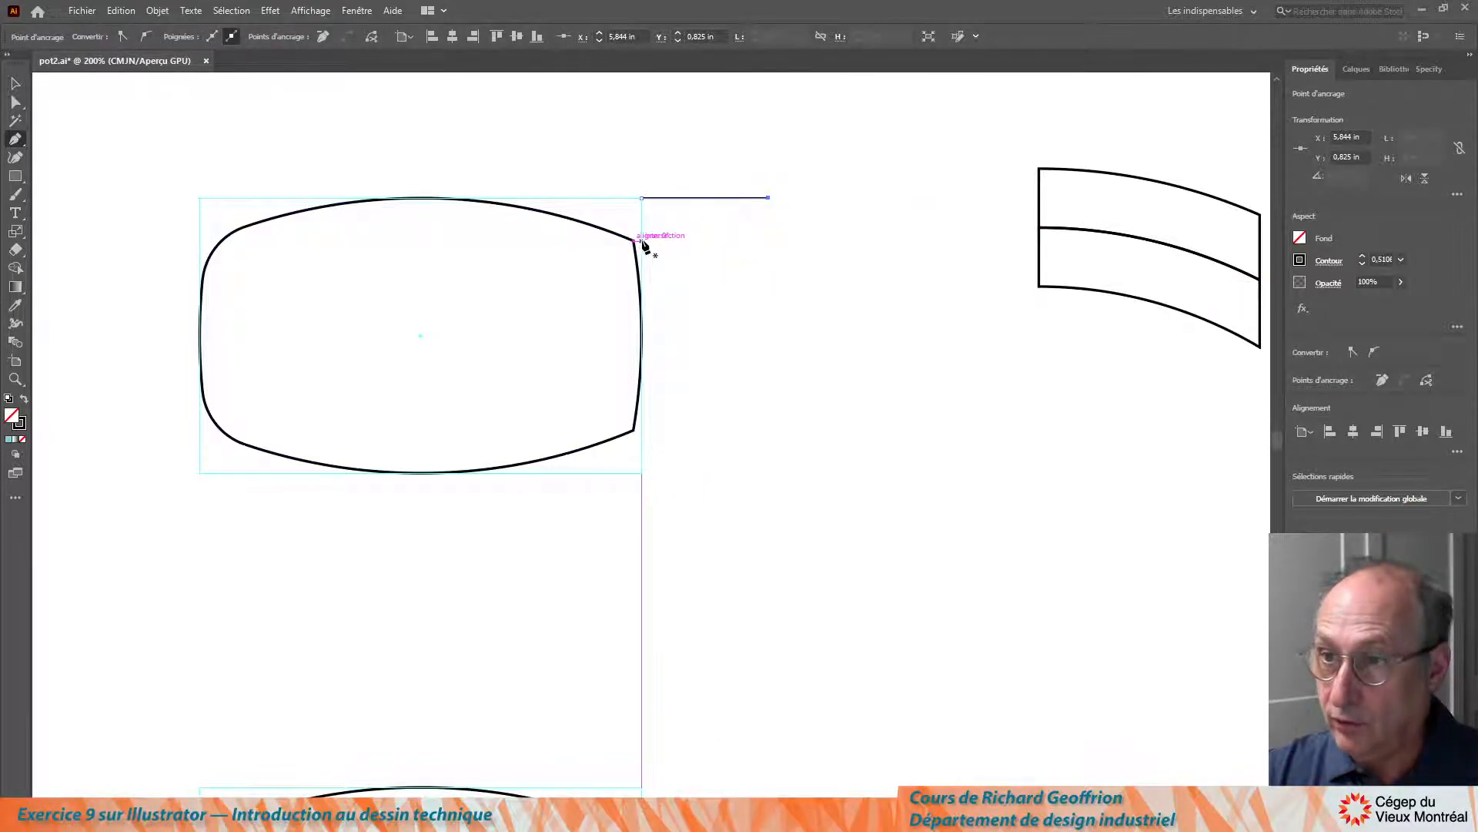
pyautogui.click(642, 241)
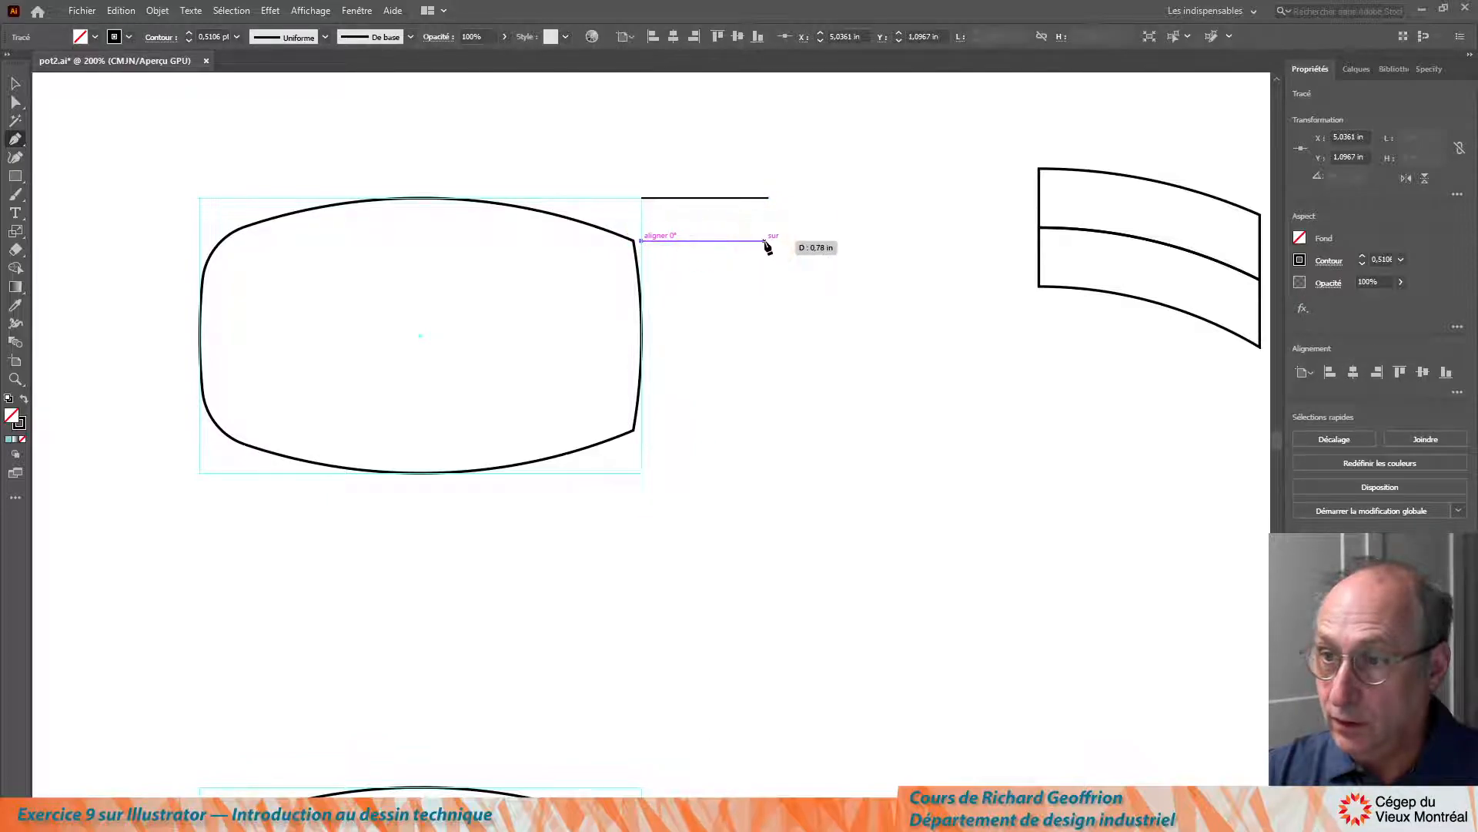
pyautogui.click(768, 241)
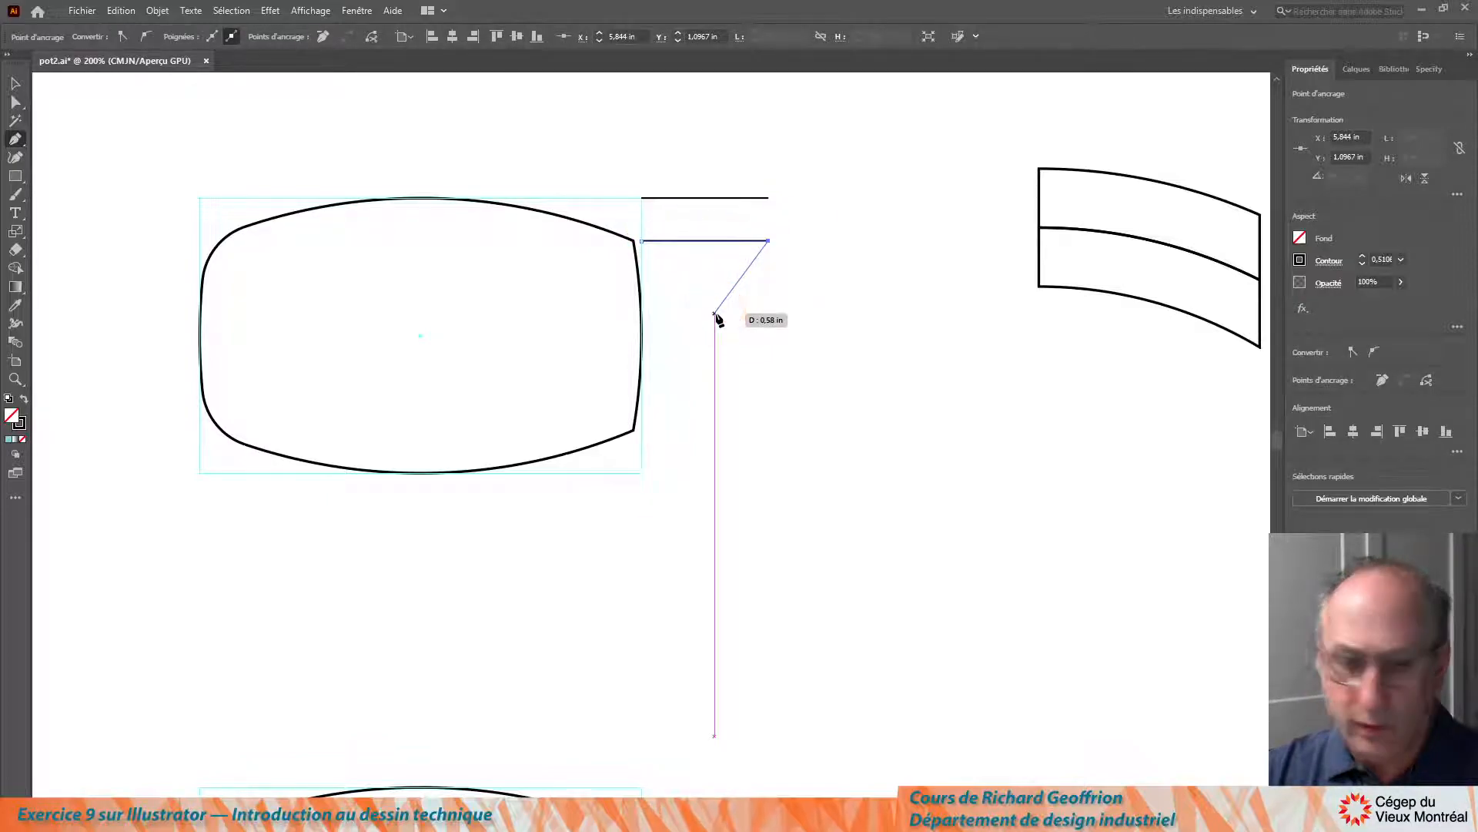
pyautogui.press('Escape')
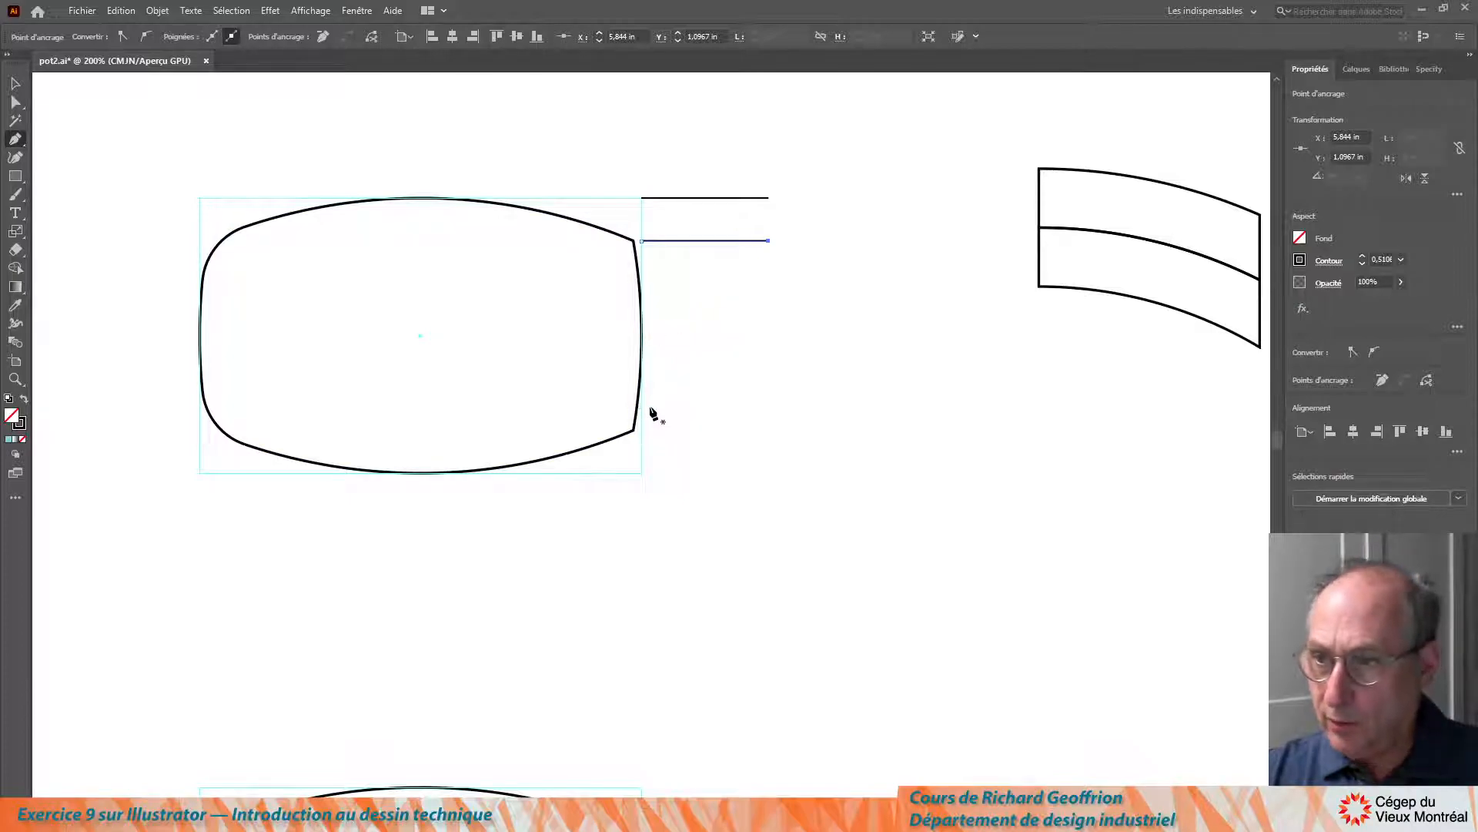
# Draw two matching 0.81 in horizontal lines level with the top view's lower-right corner and lower edge
pyautogui.scroll(2, 645, 424)
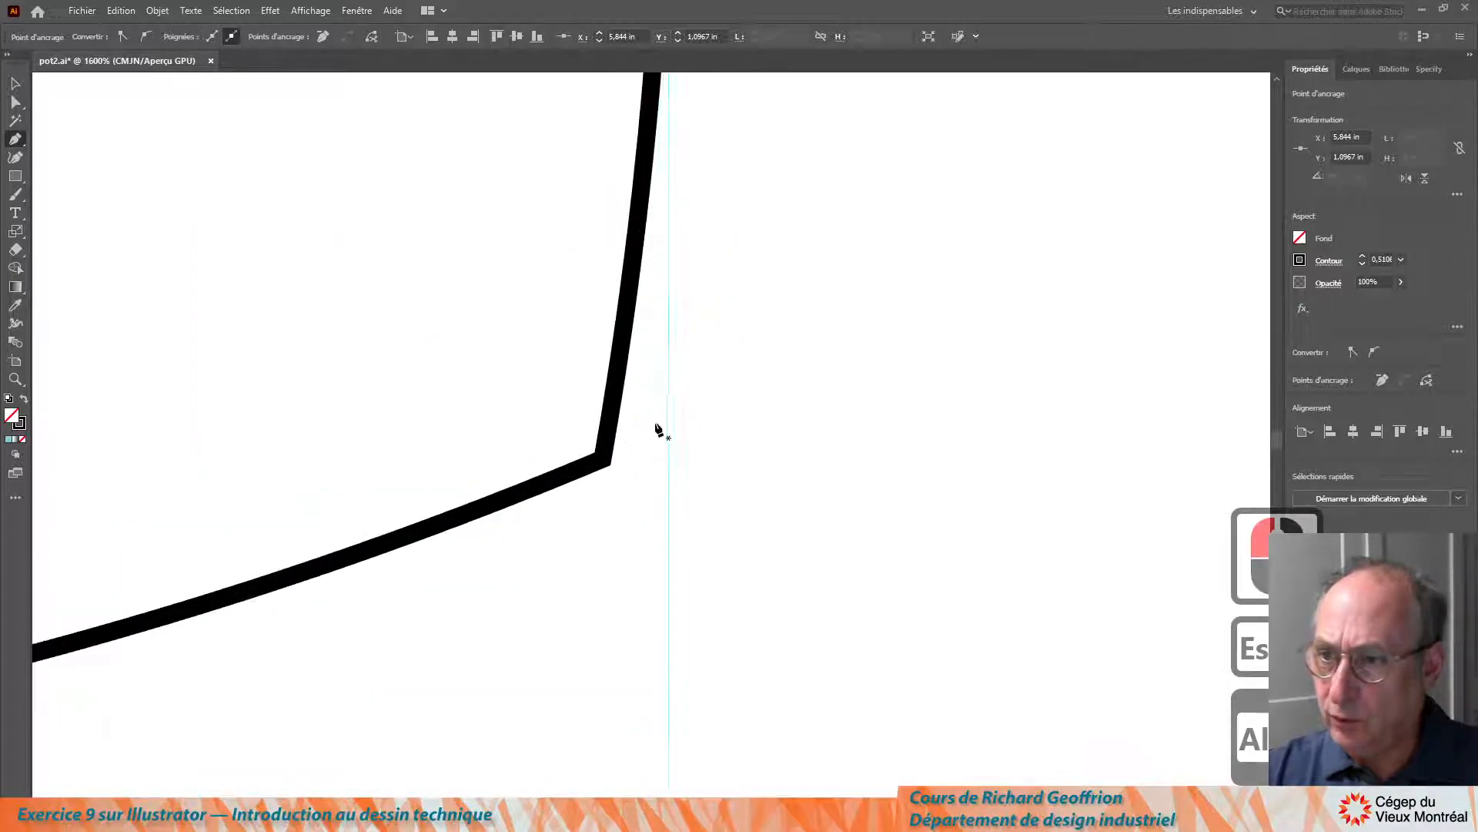
pyautogui.scroll(-2, 669, 431)
pyautogui.scroll(2, 739, 338)
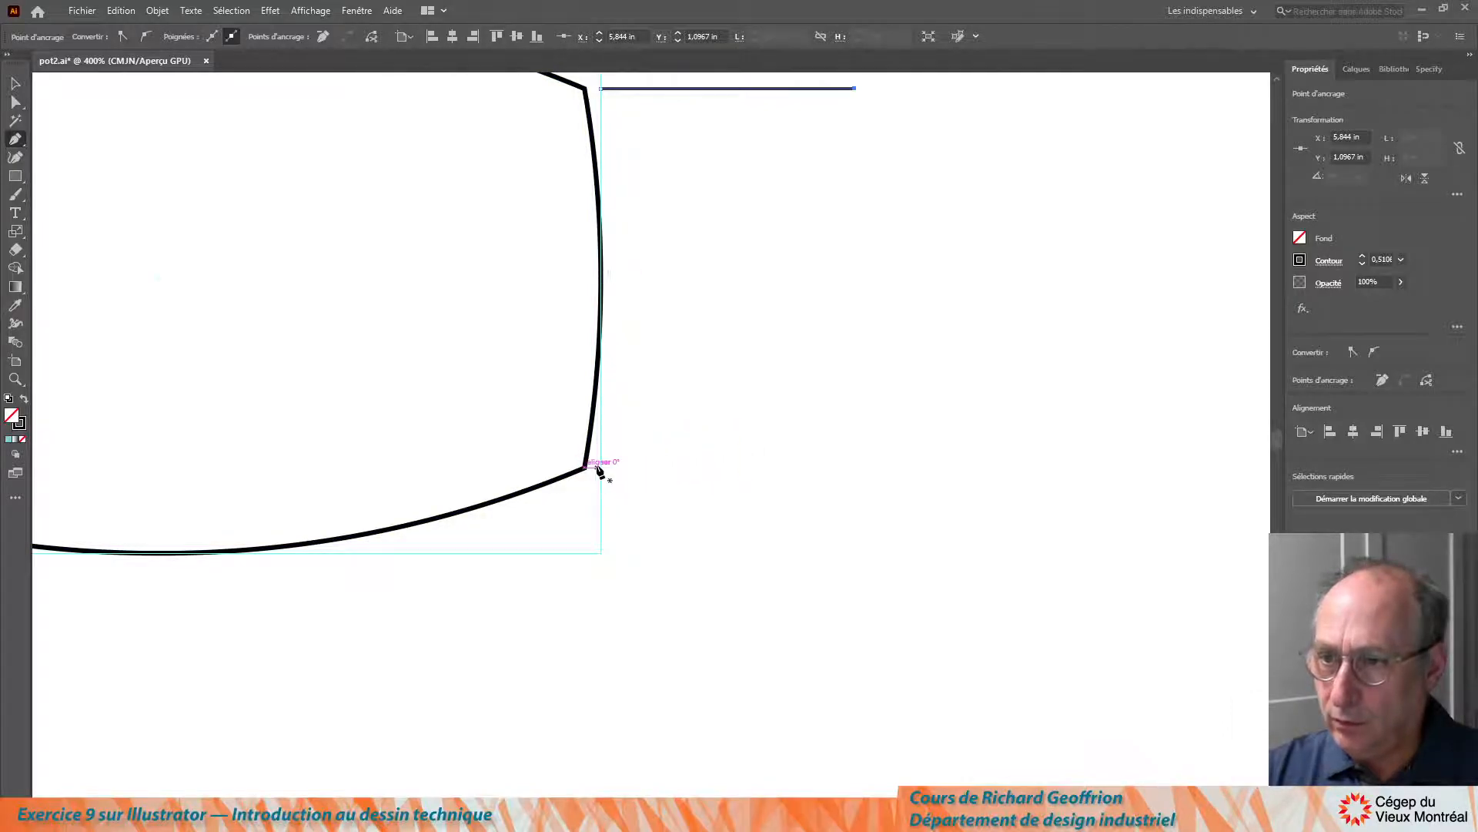
pyautogui.click(601, 466)
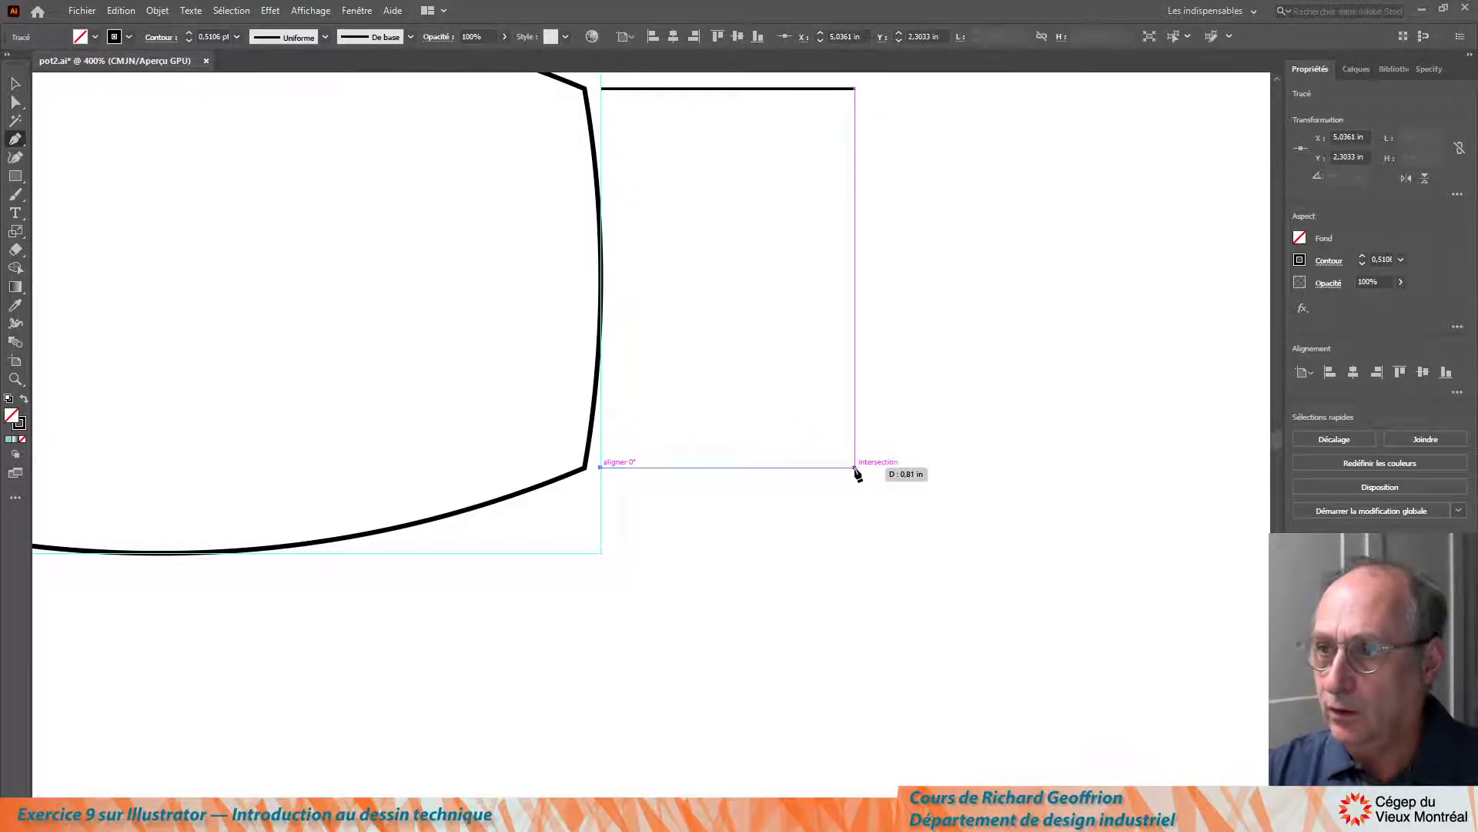
pyautogui.click(855, 467)
pyautogui.press('Escape')
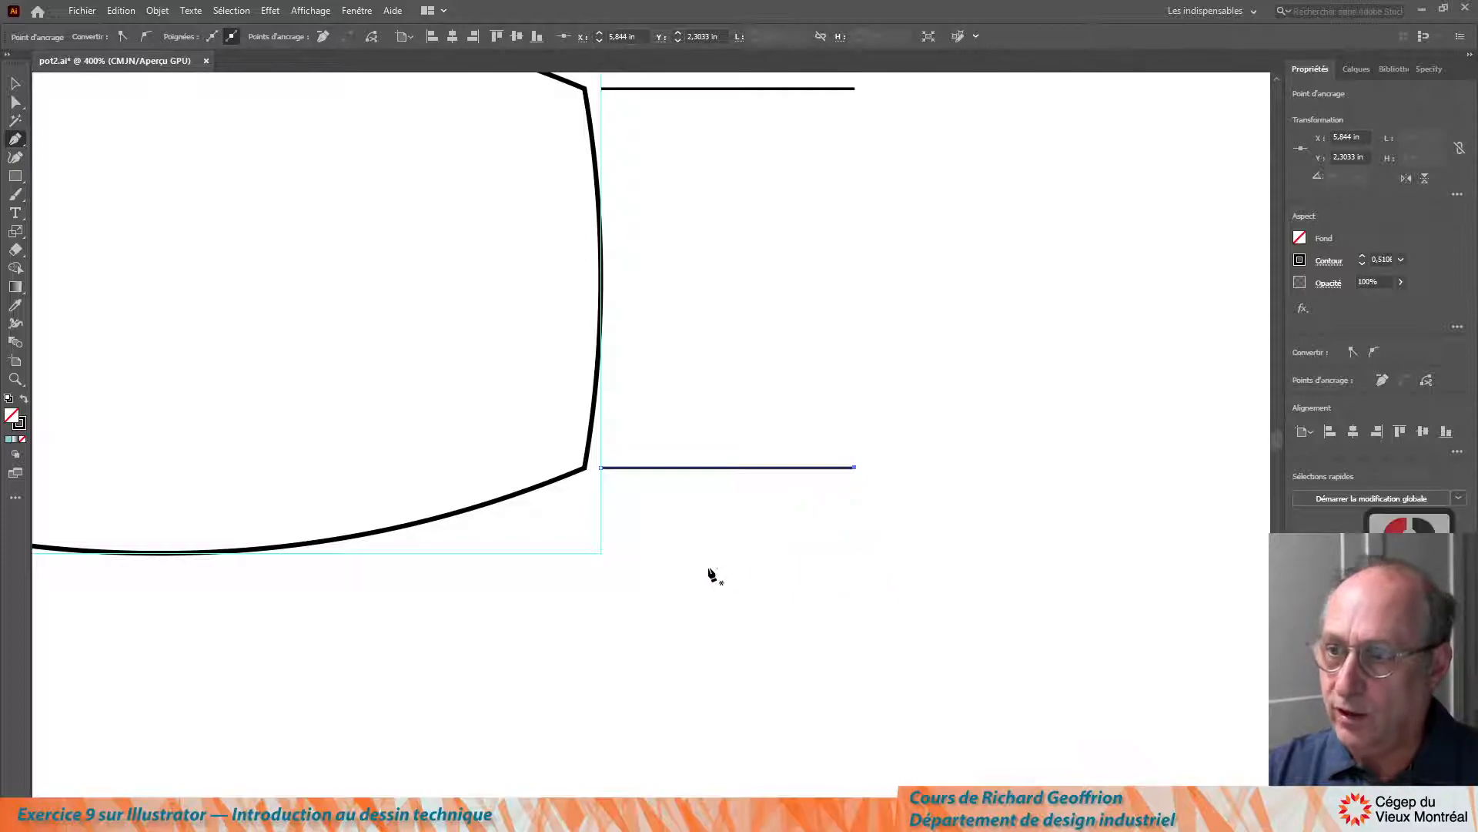
pyautogui.click(601, 553)
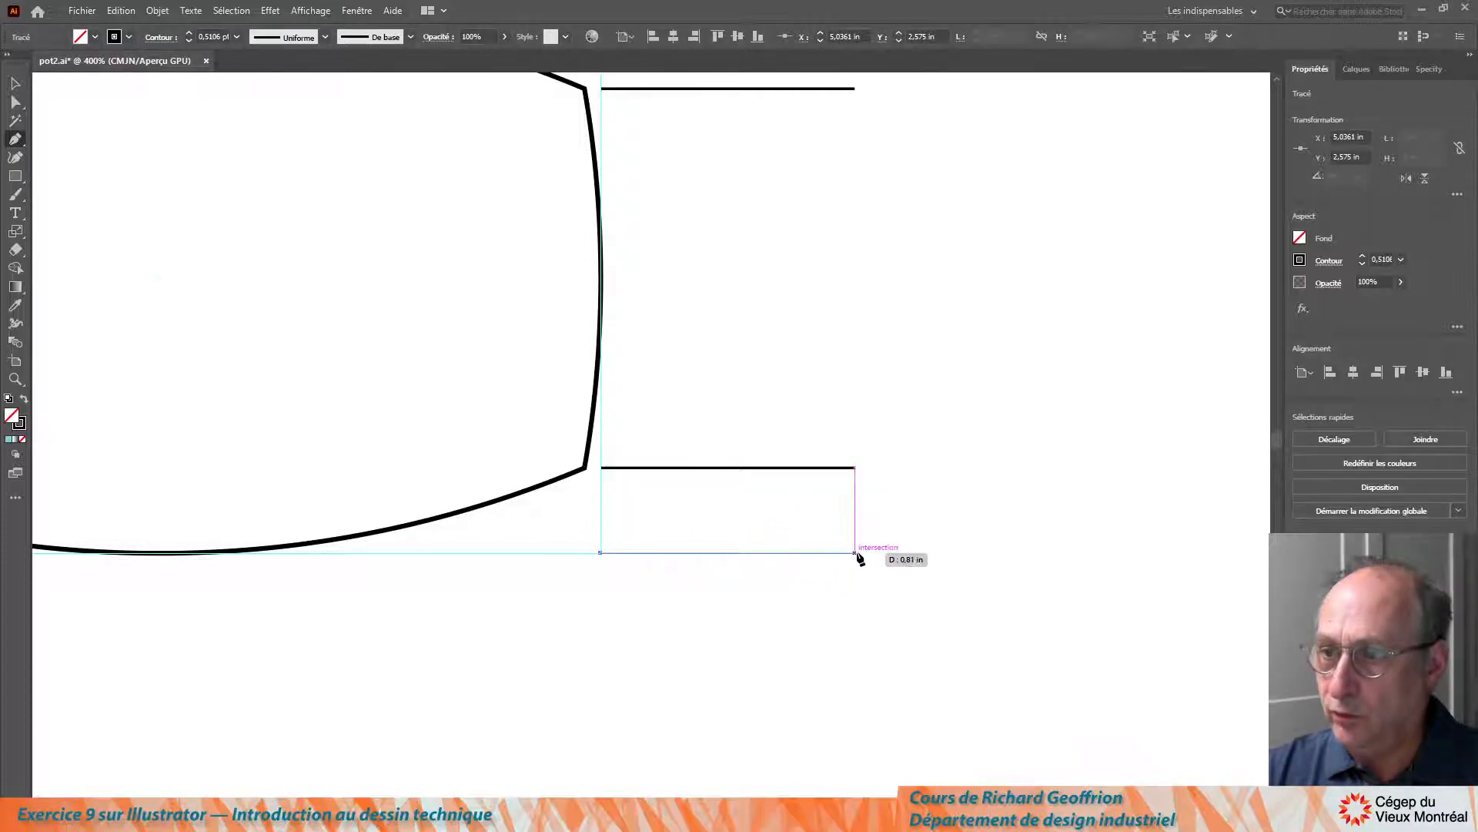
pyautogui.click(853, 553)
pyautogui.press('Escape')
pyautogui.scroll(-4, 687, 581)
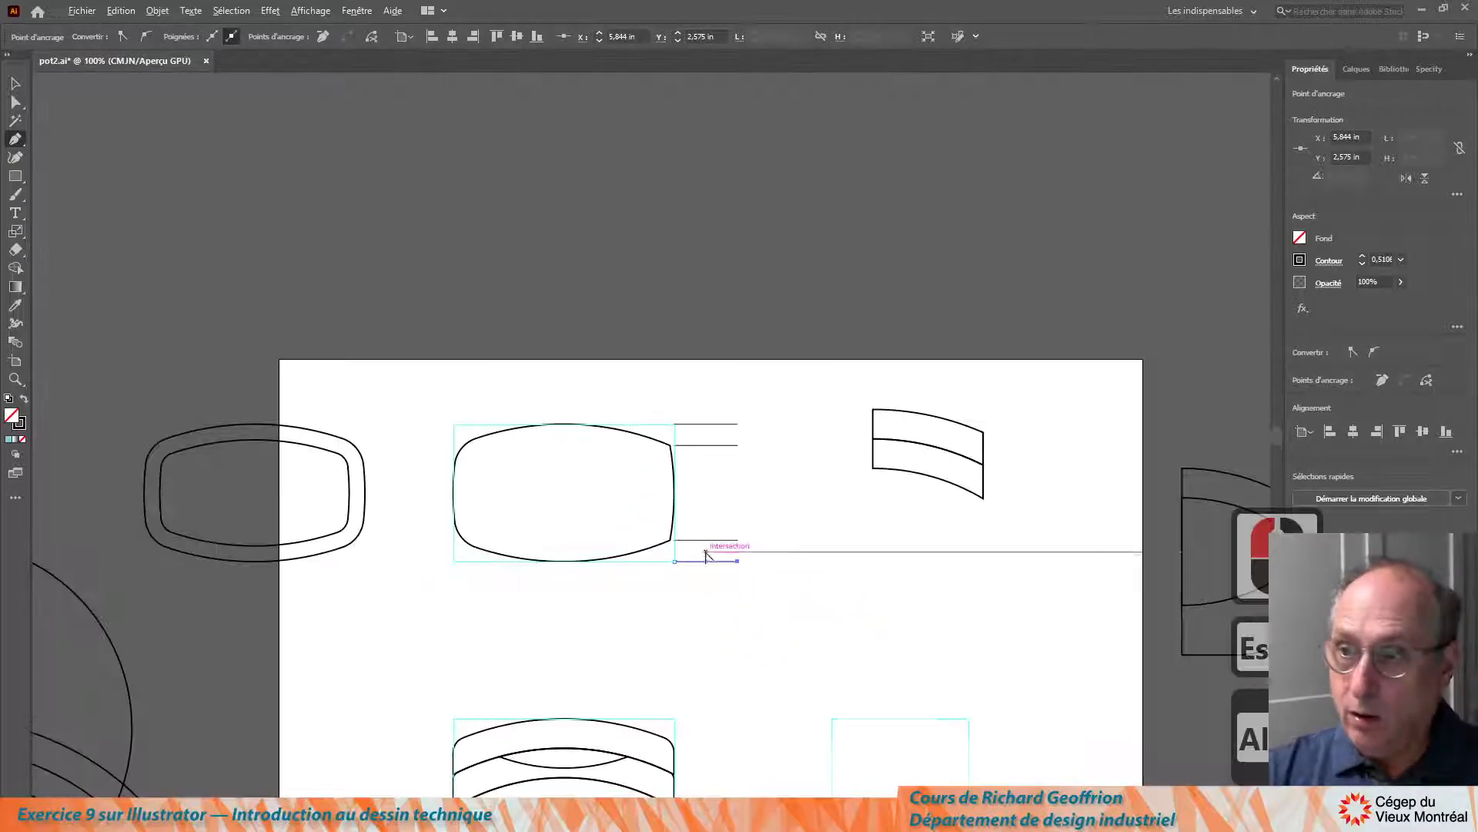
# Move the four projection lines together over the upper edge of the empty side view guide frame
pyautogui.scroll(1, 759, 512)
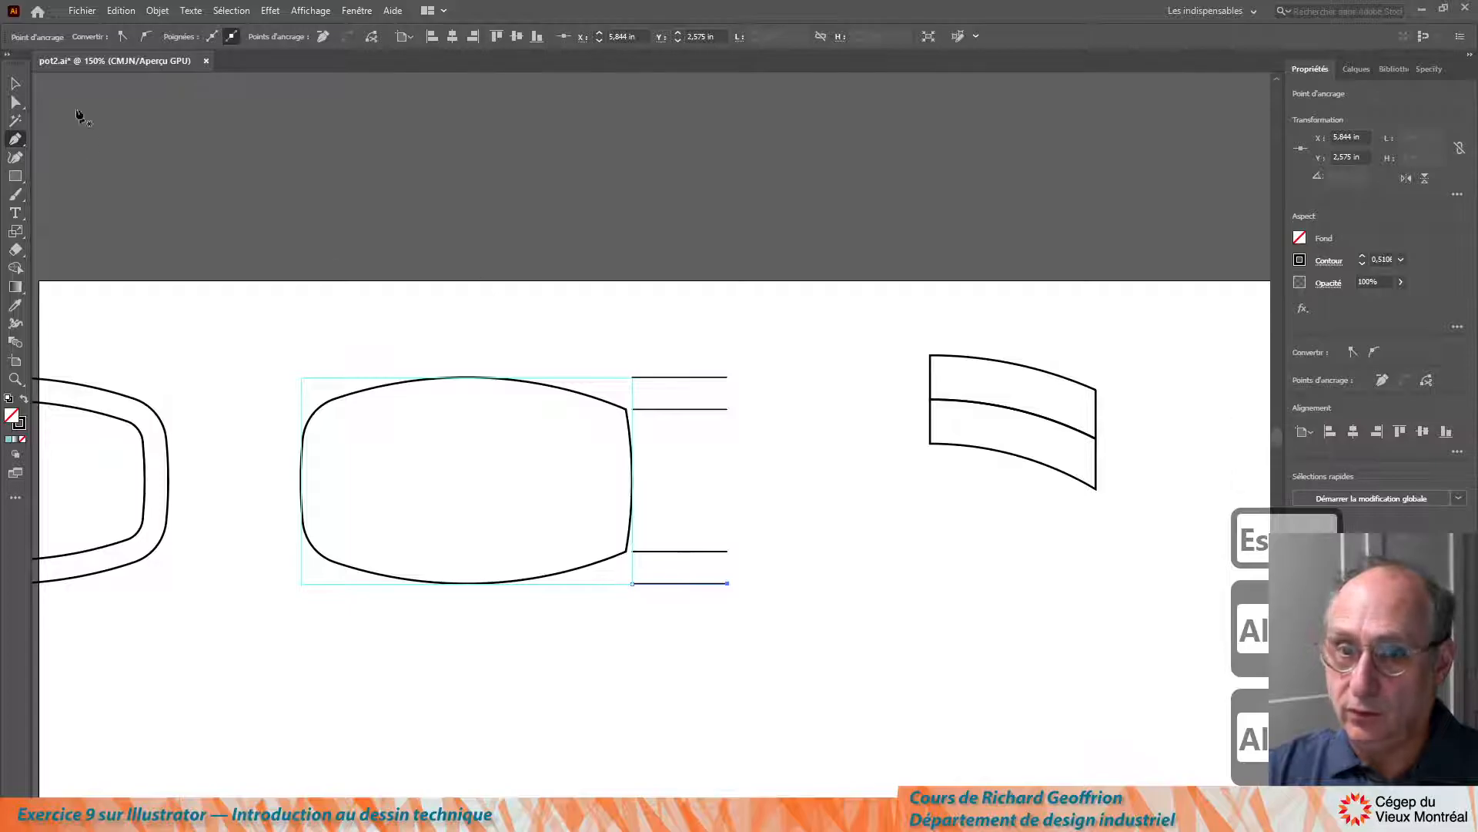
pyautogui.press('v')
pyautogui.moveTo(656, 351); pyautogui.dragTo(728, 624)
pyautogui.scroll(-4, 785, 528)
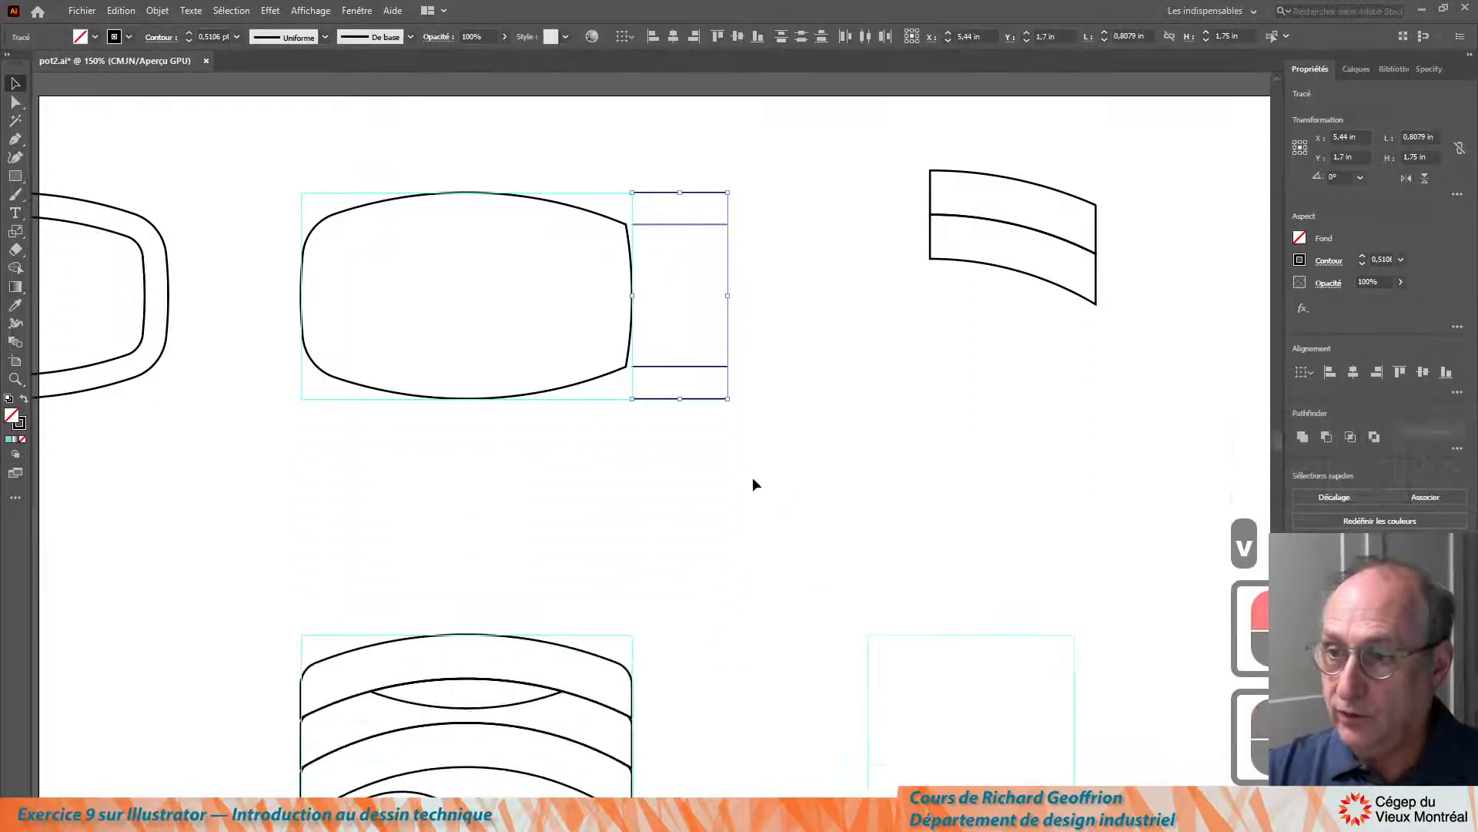
pyautogui.moveTo(683, 299); pyautogui.dragTo(976, 601)
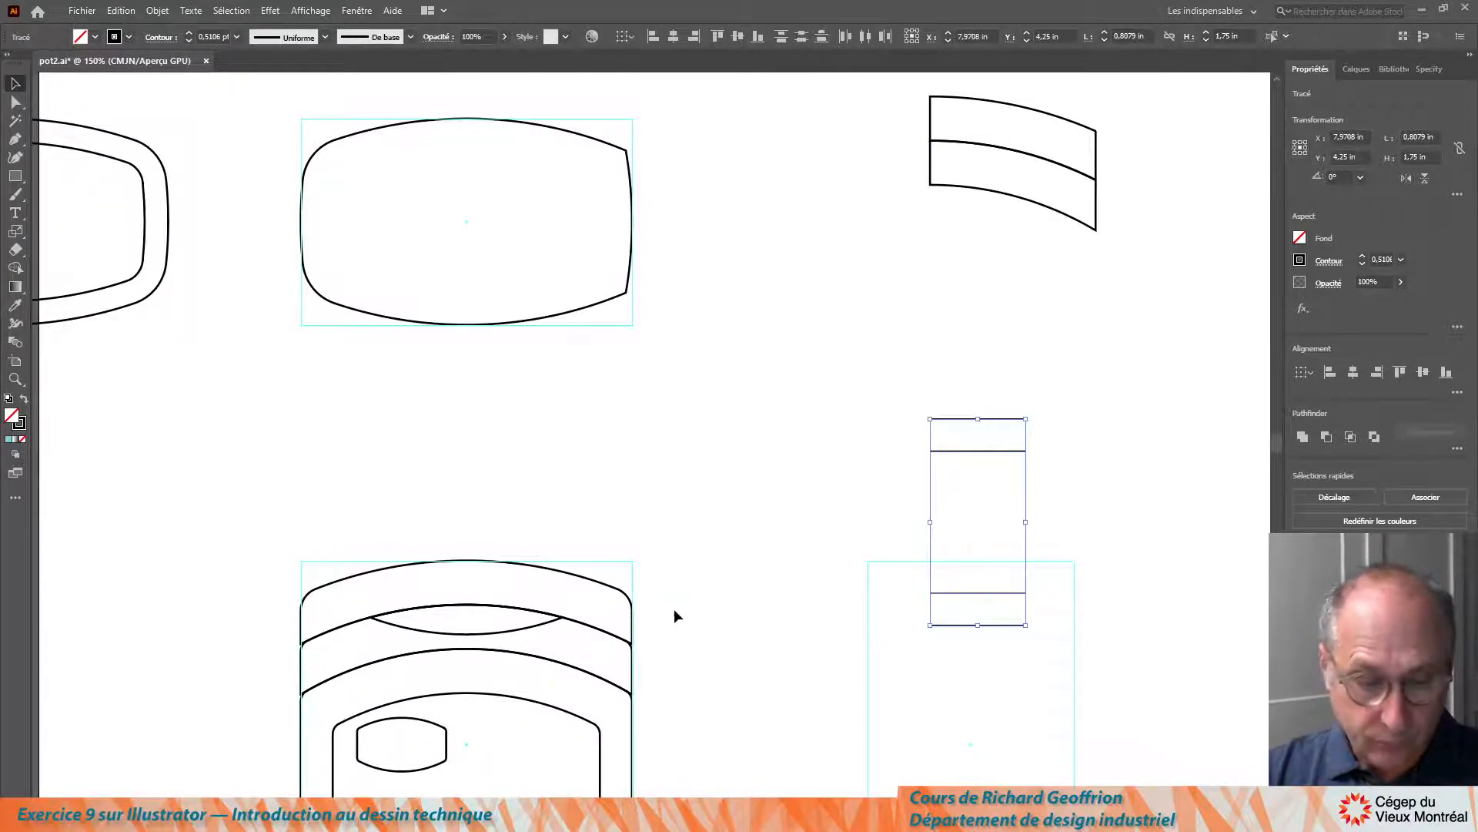
# Rotate the four lines 90° and snap their lower-left end to the upper-left corner of the side view guide frame
pyautogui.press('r')
pyautogui.press('Return')
pyautogui.press('Return')
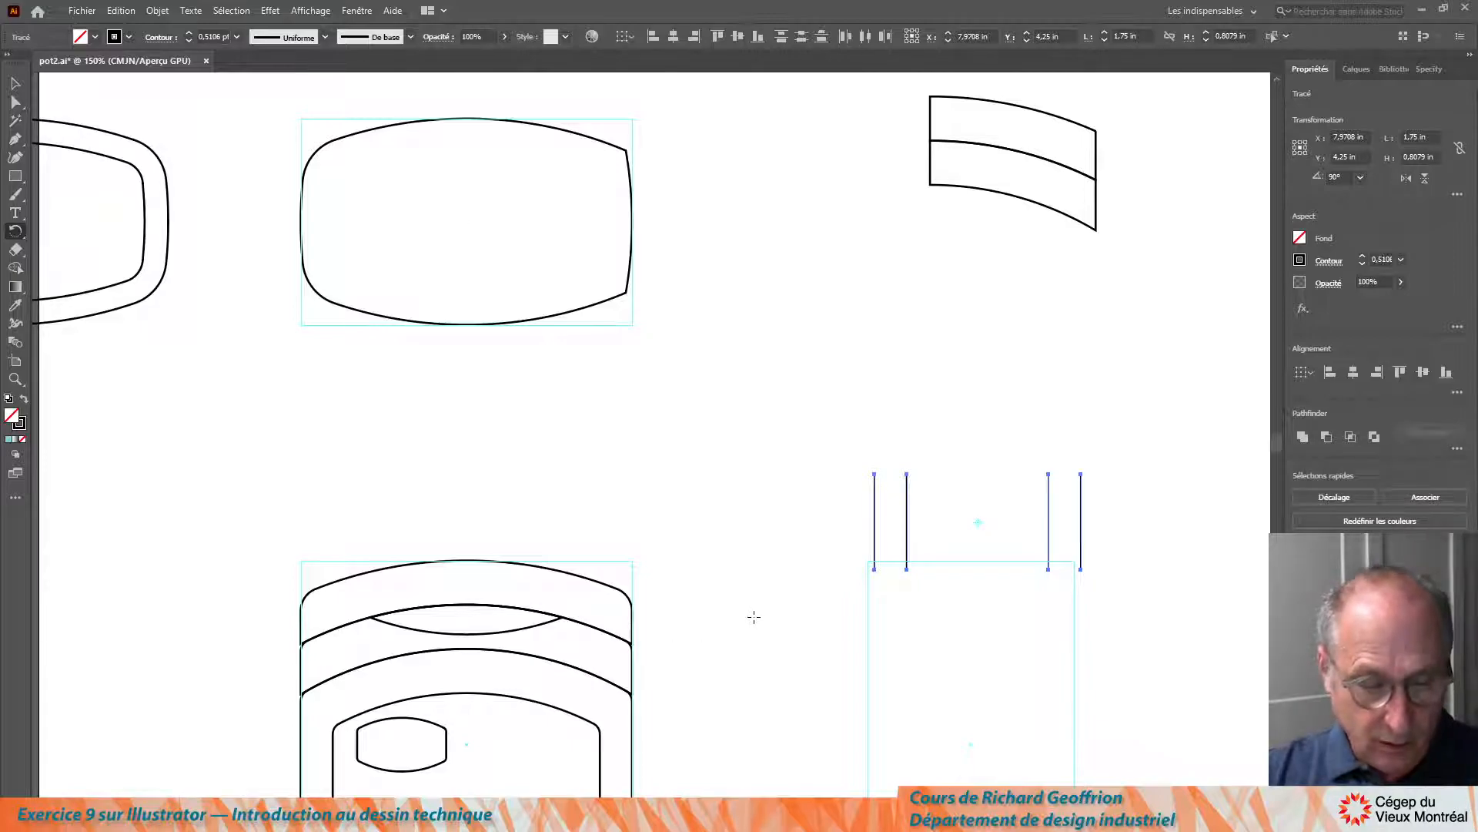
pyautogui.press('v')
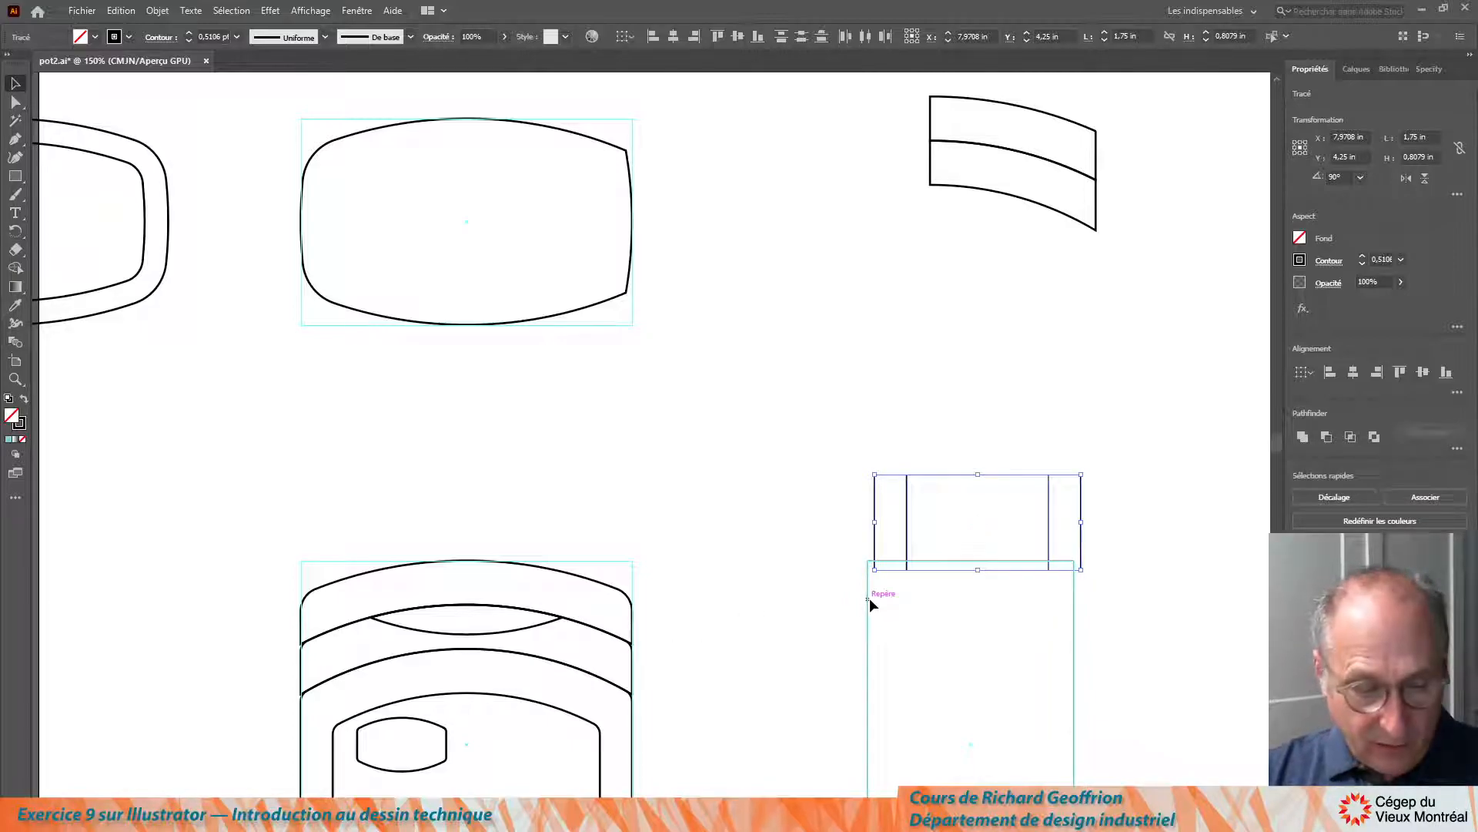
pyautogui.moveTo(875, 571)
pyautogui.mouseDown()
pyautogui.moveTo(885, 562)
pyautogui.moveTo(869, 559)
pyautogui.mouseUp()
# Convert the four vertical projection lines above the side view frame into guides
pyautogui.click(736, 435)
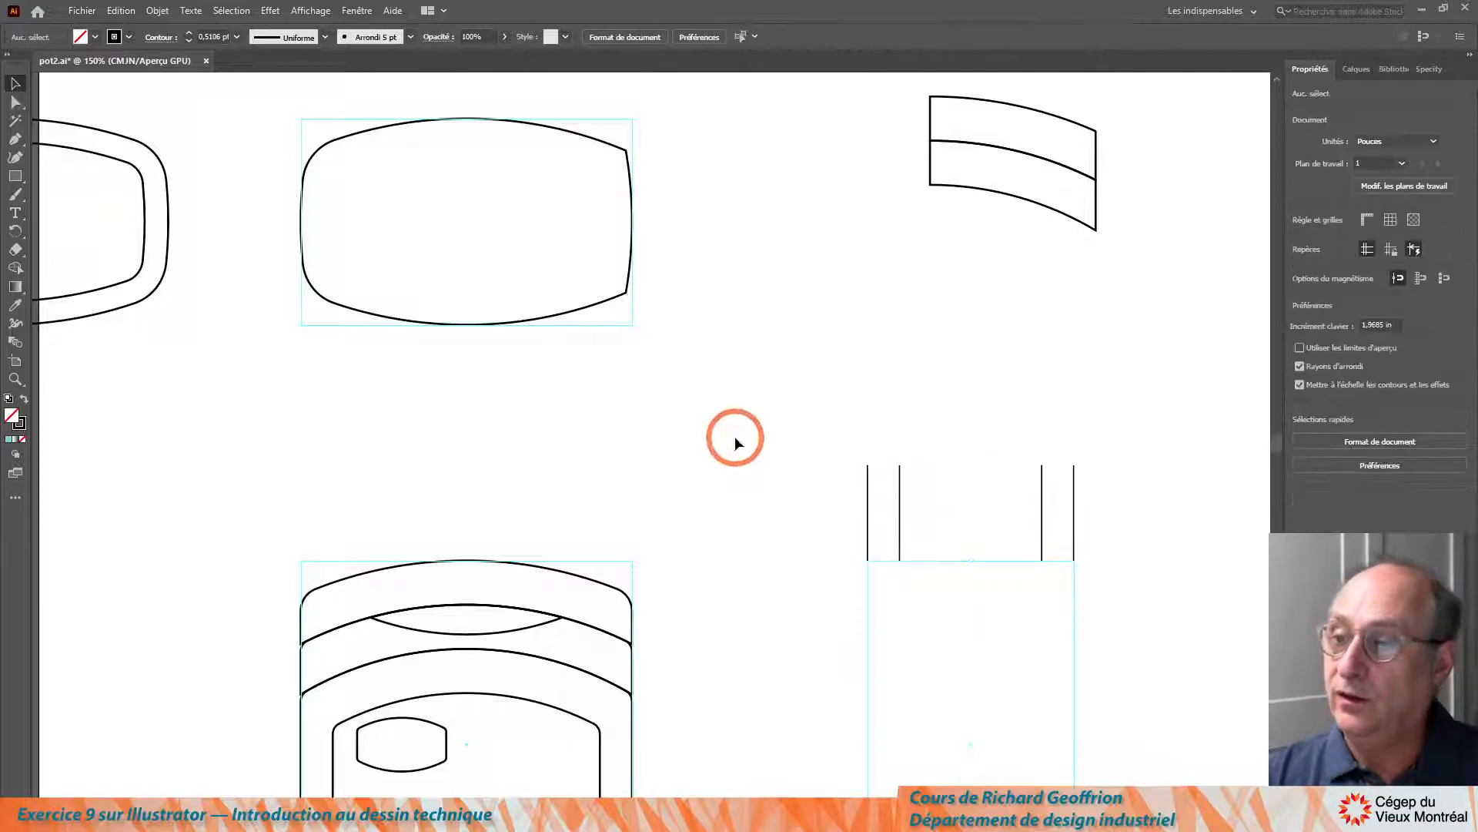
pyautogui.moveTo(738, 414)
pyautogui.mouseDown()
pyautogui.moveTo(432, 372)
pyautogui.moveTo(777, 469)
pyautogui.mouseUp()
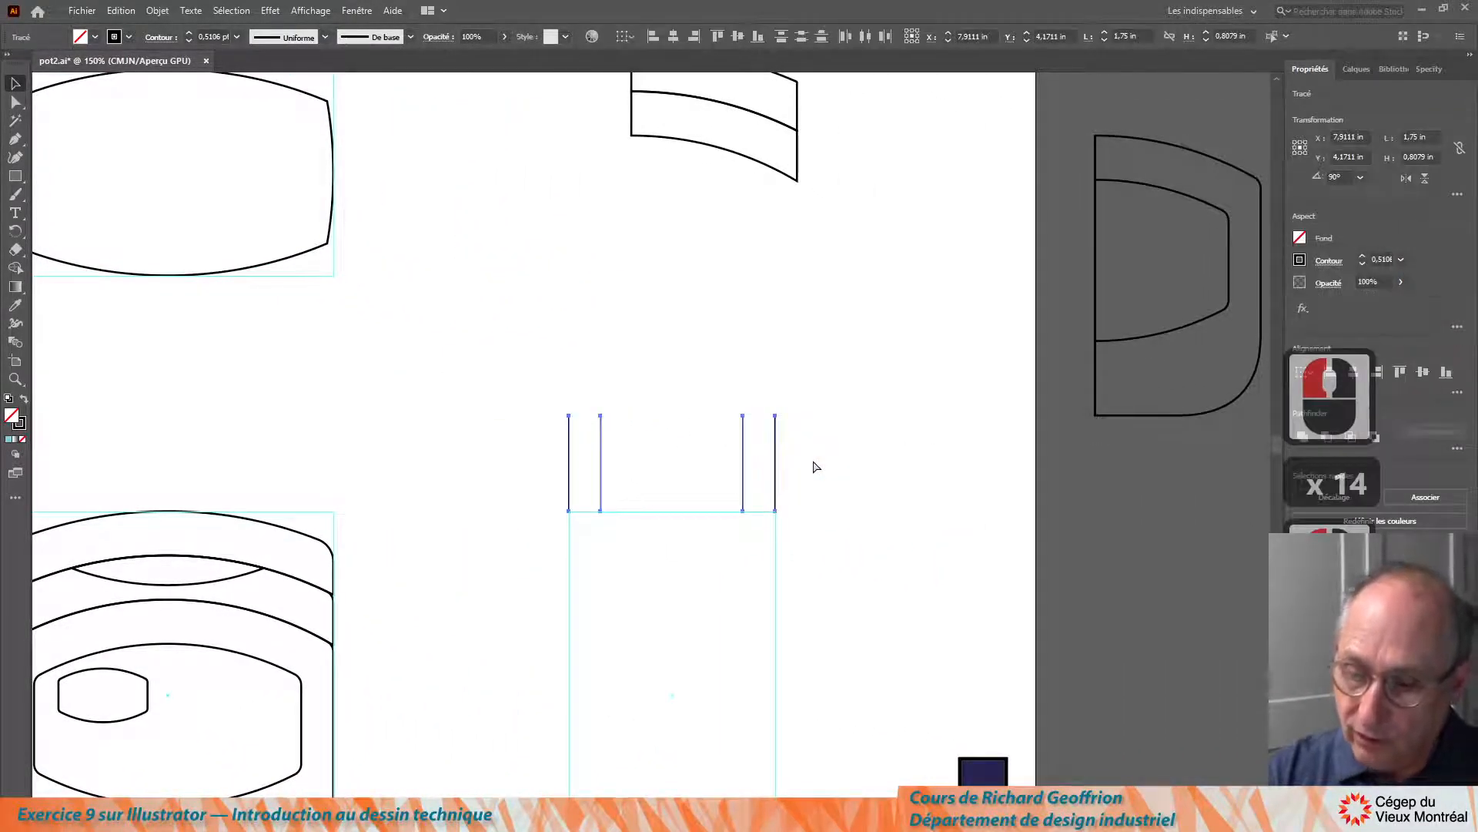
pyautogui.hotkey('ctrl', '5')
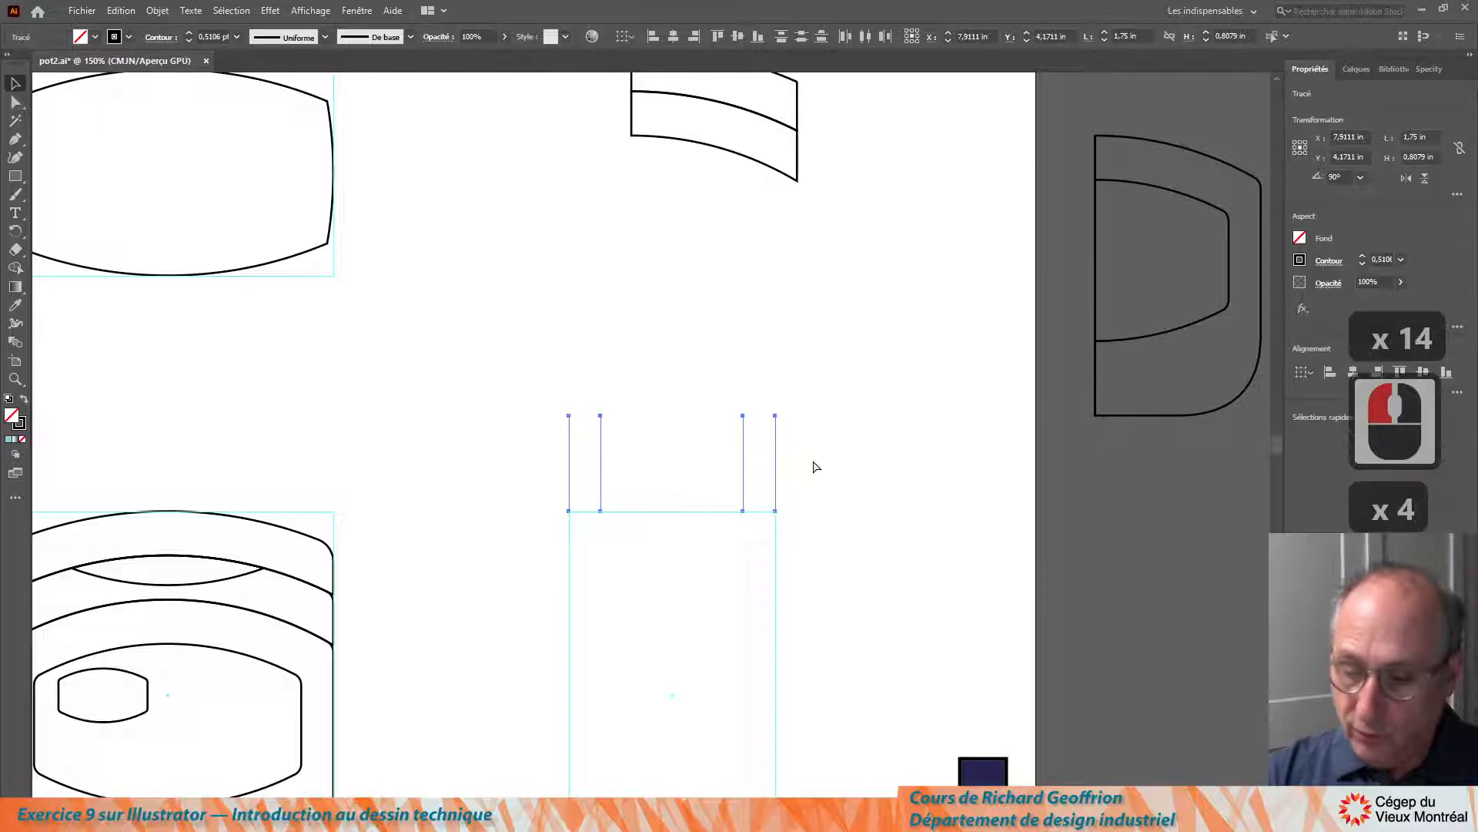
pyautogui.click(815, 466)
pyautogui.moveTo(534, 412); pyautogui.dragTo(795, 474)
pyautogui.click(542, 389)
pyautogui.moveTo(499, 443)
pyautogui.mouseDown()
pyautogui.moveTo(663, 491)
pyautogui.moveTo(661, 473)
pyautogui.mouseUp()
pyautogui.click(511, 385)
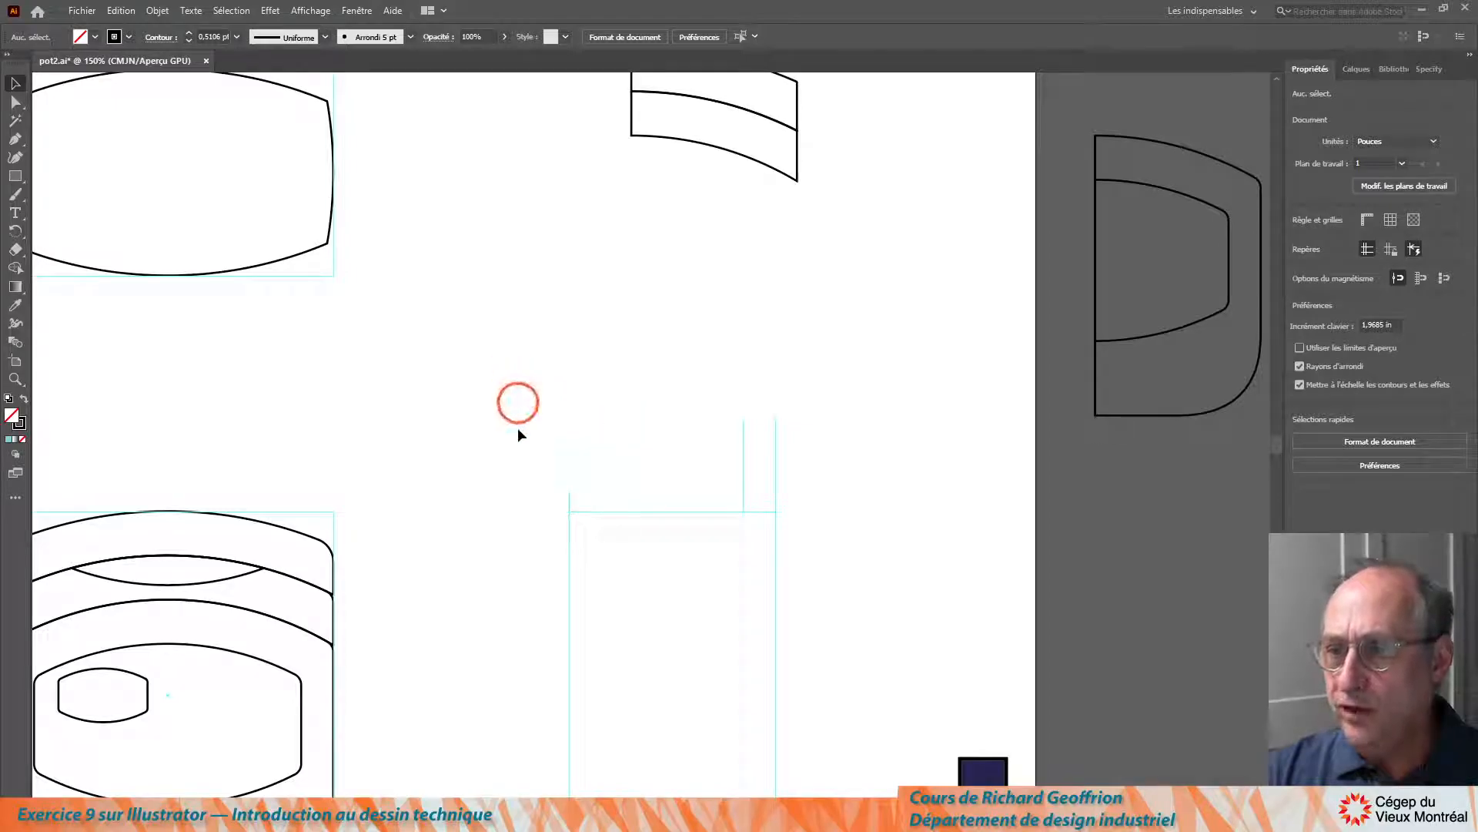
pyautogui.click(567, 438)
pyautogui.click(569, 465)
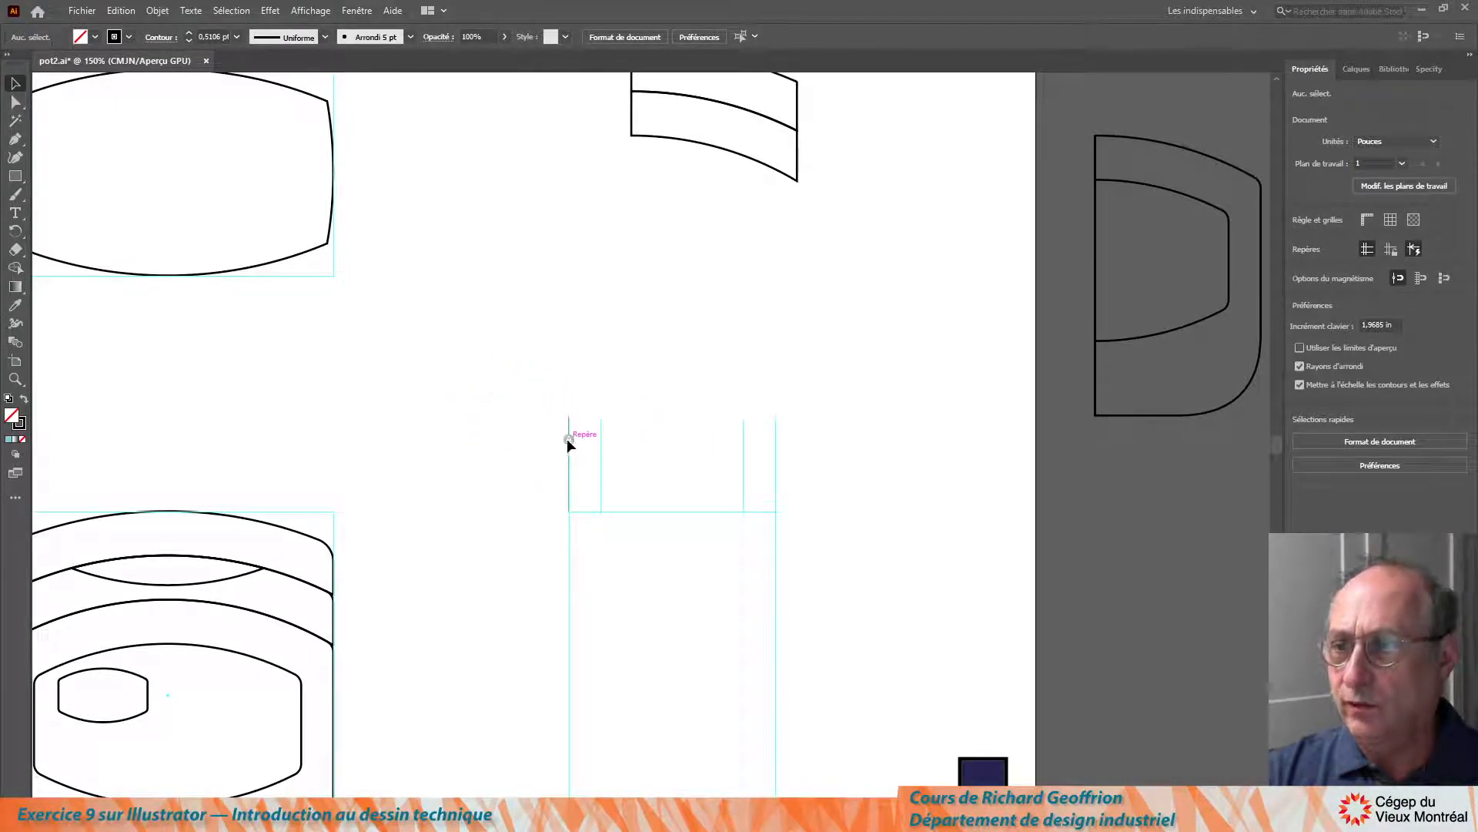
pyautogui.click(657, 303)
# Move the two stacked half bands onto the side view frame, snapping their upper-left anchor to the frame's upper-left corner
pyautogui.scroll(3, 647, 306)
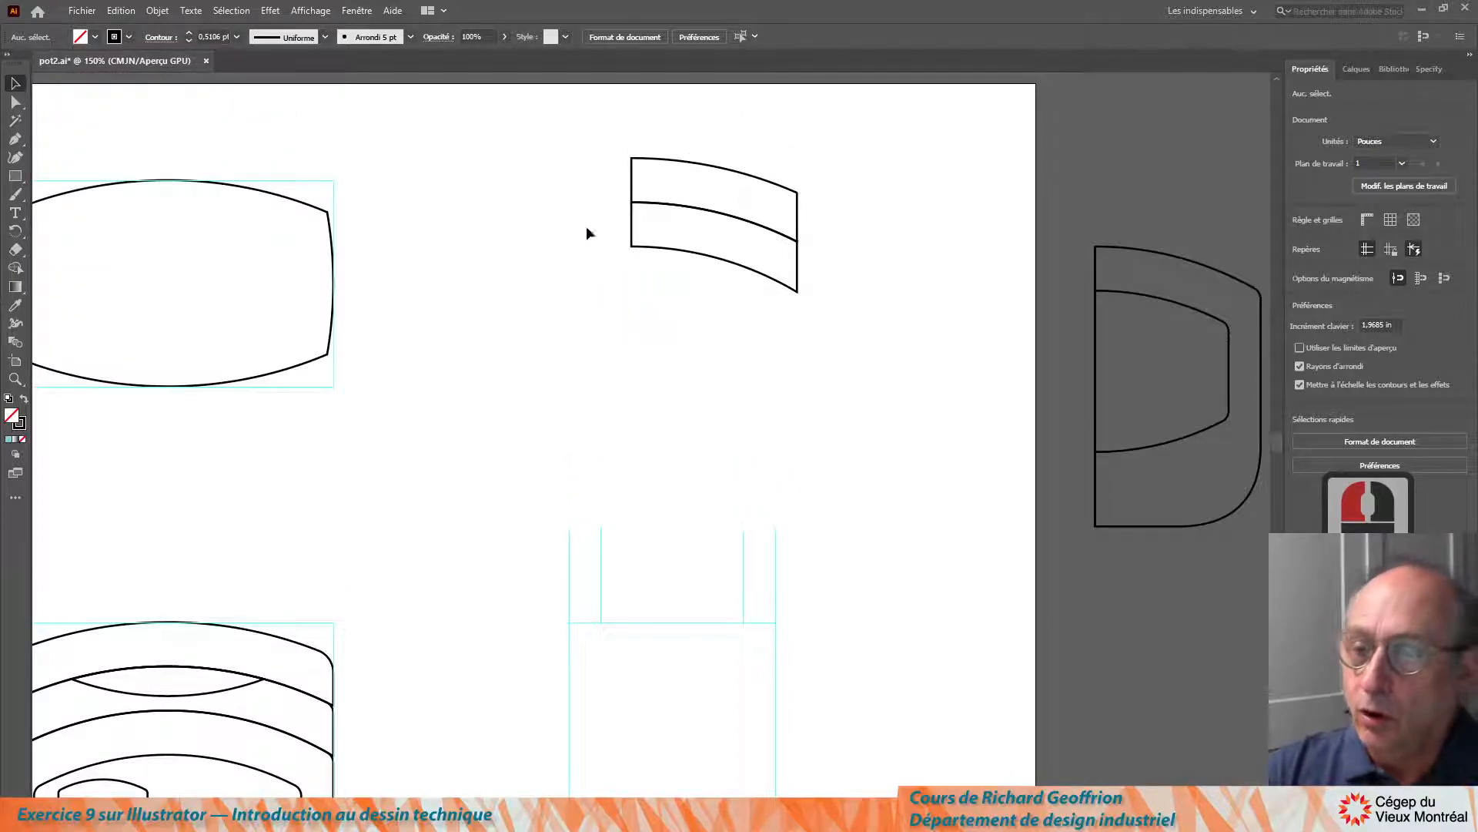
pyautogui.moveTo(533, 126); pyautogui.dragTo(908, 366)
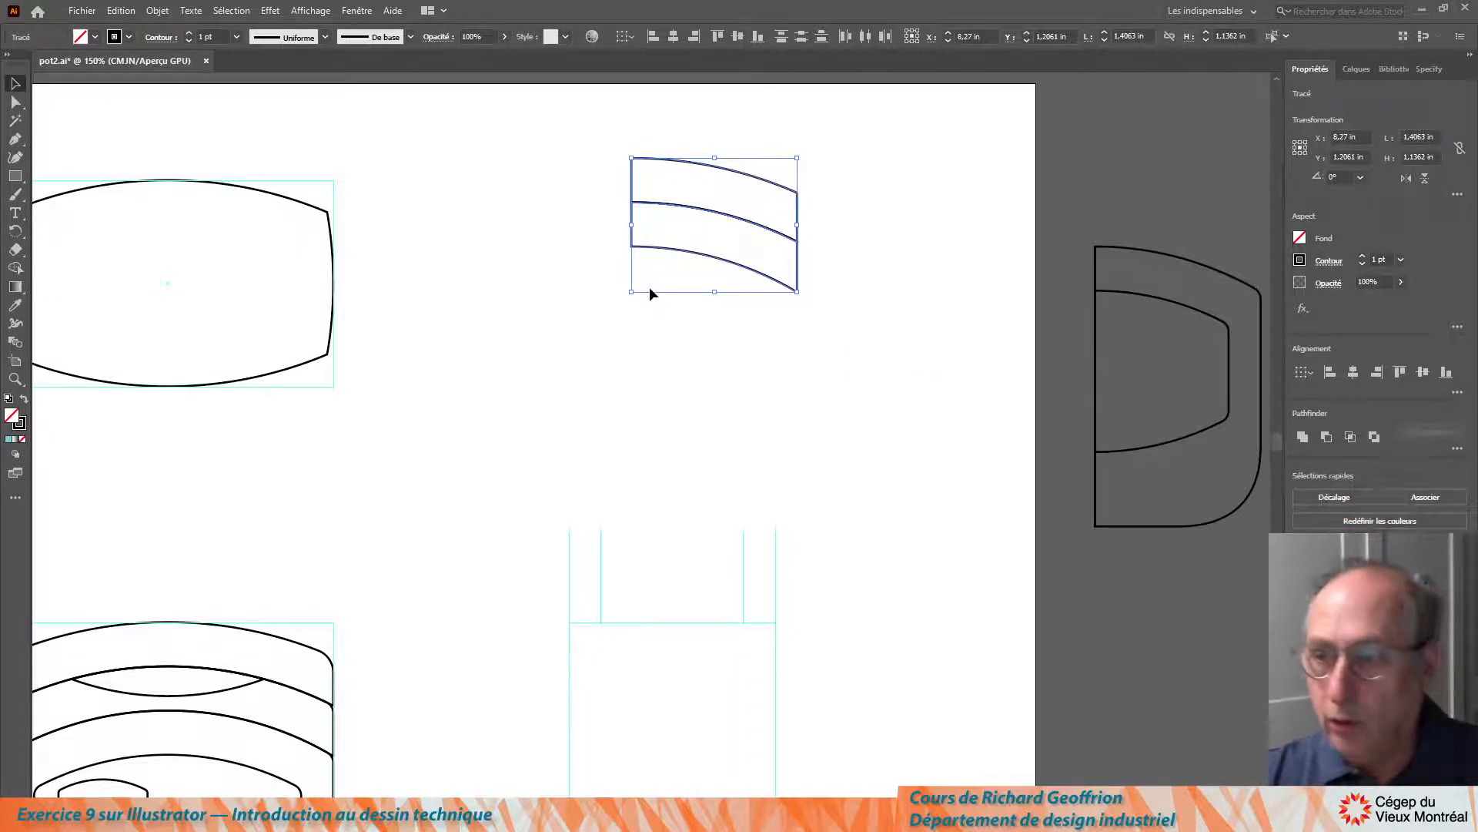
pyautogui.press('a')
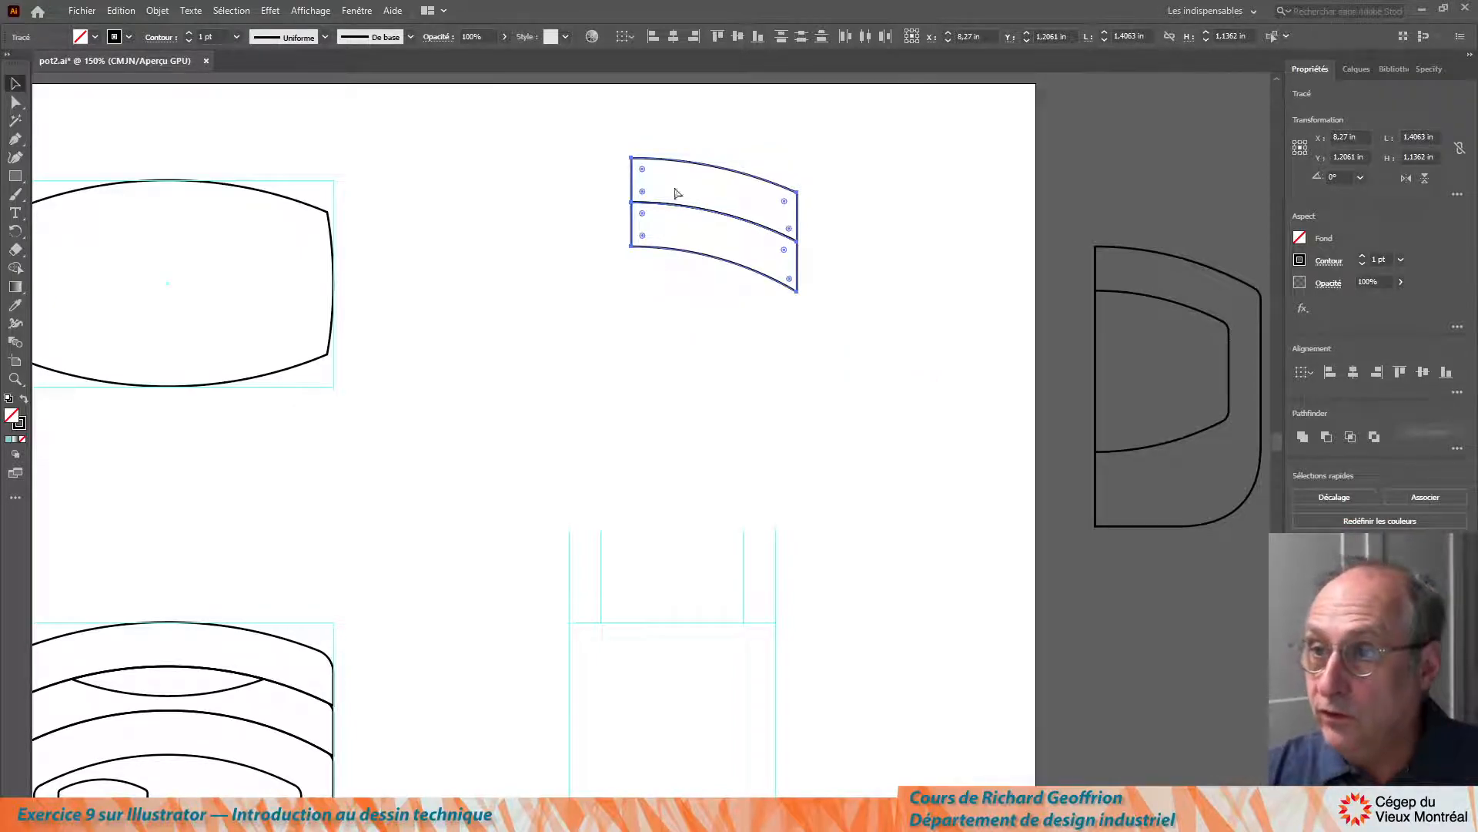
pyautogui.keyDown('ctrl'); pyautogui.click(631, 159); pyautogui.keyUp('ctrl')
pyautogui.moveTo(548, 137); pyautogui.dragTo(848, 331)
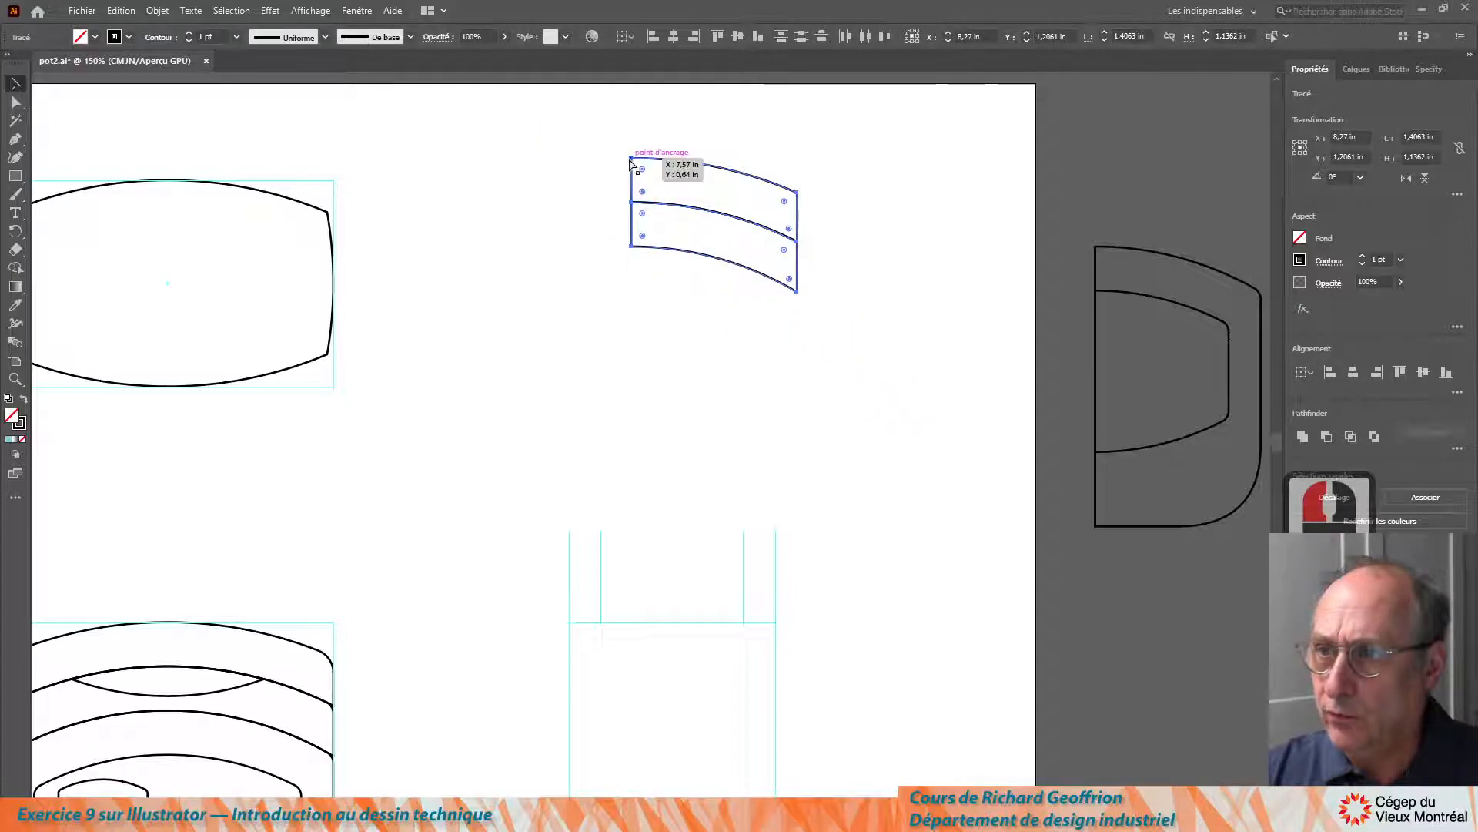
pyautogui.moveTo(631, 158); pyautogui.dragTo(570, 628)
pyautogui.scroll(-3, 766, 681)
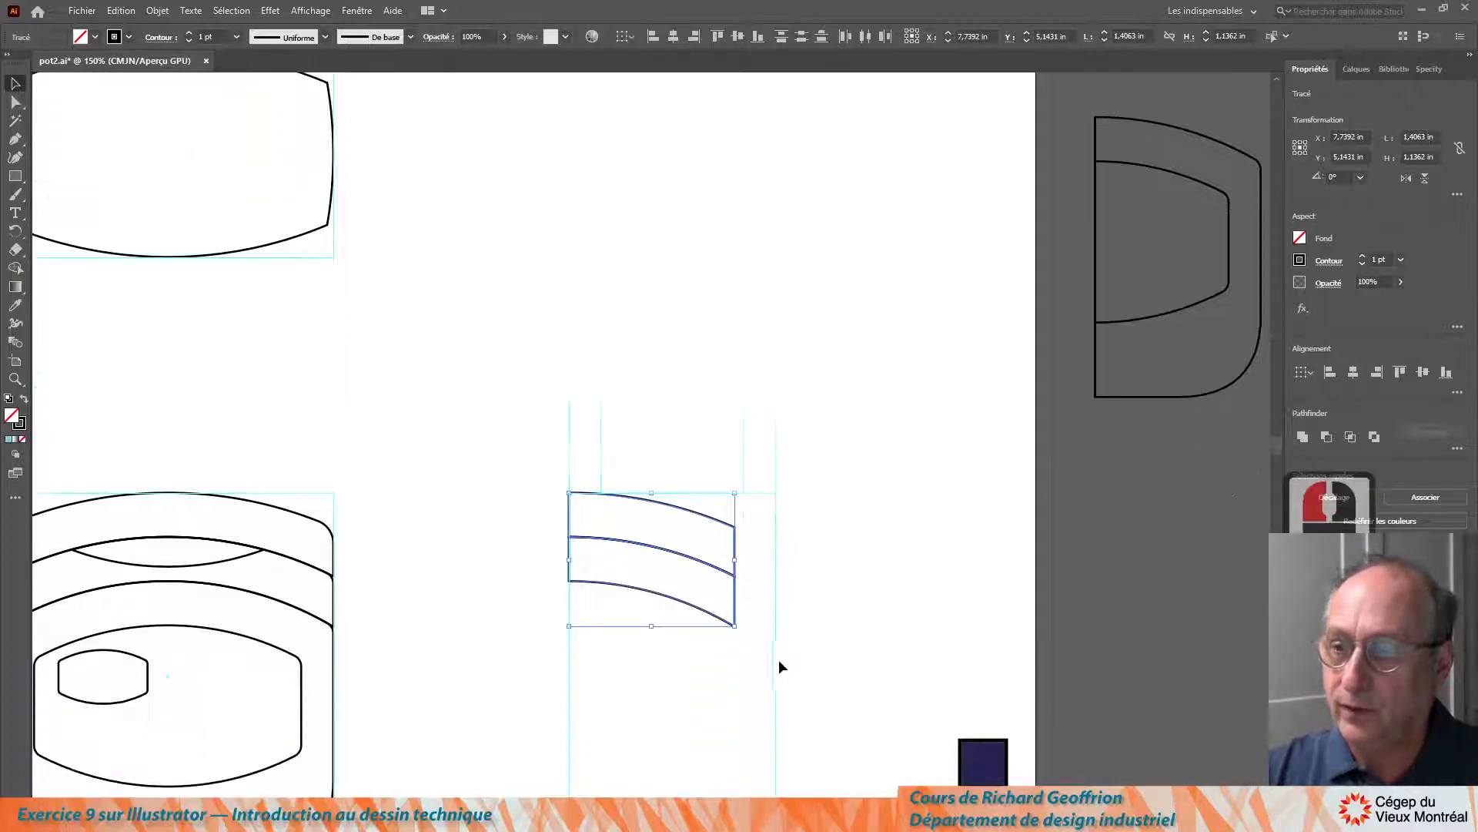
# Scale both bands horizontally from their upper-left anchor down to the second vertical guide, 0.2716 in wide, keeping their height
pyautogui.press('s')
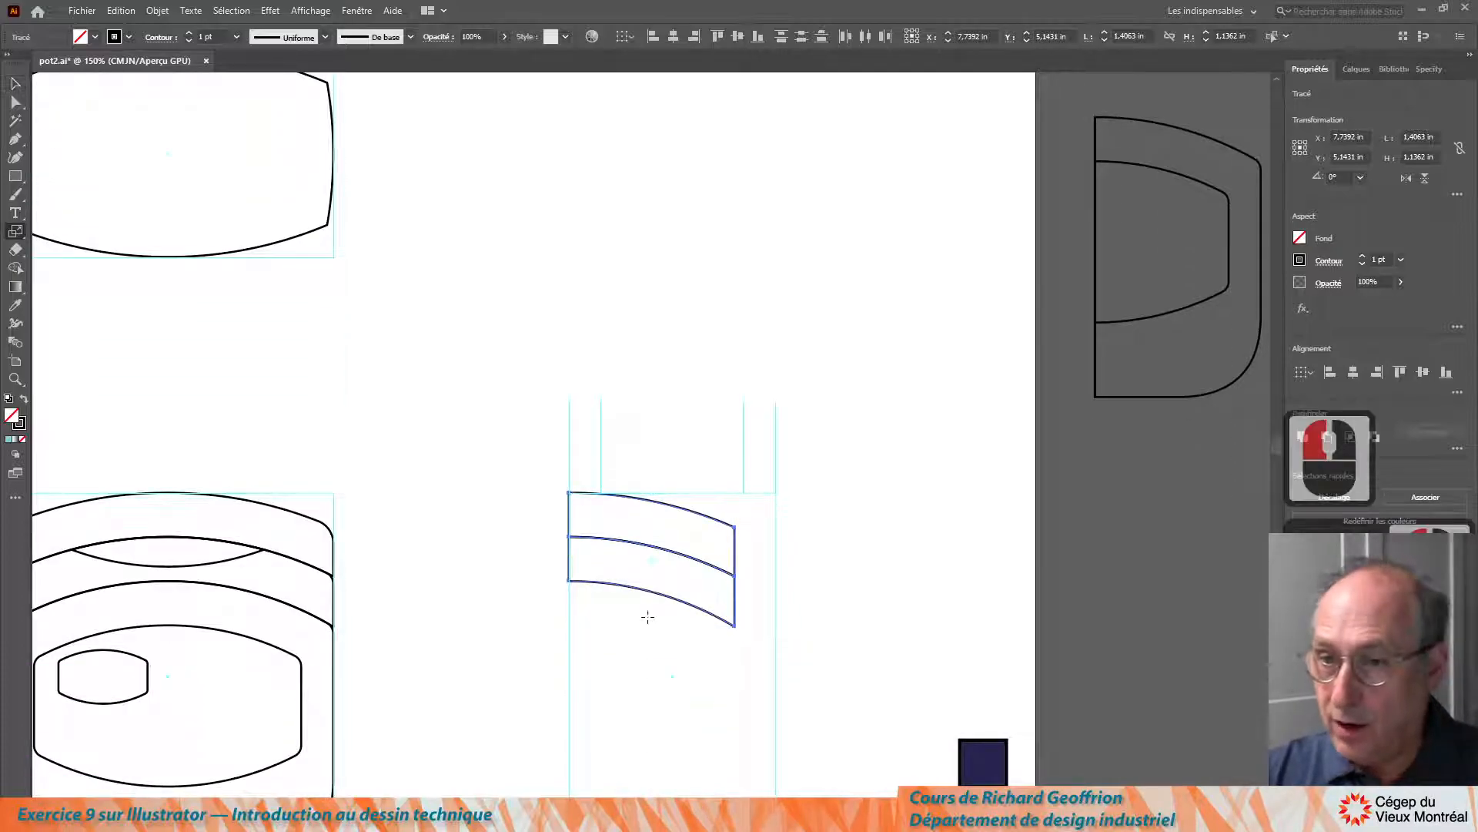
pyautogui.click(567, 490)
pyautogui.click(680, 560)
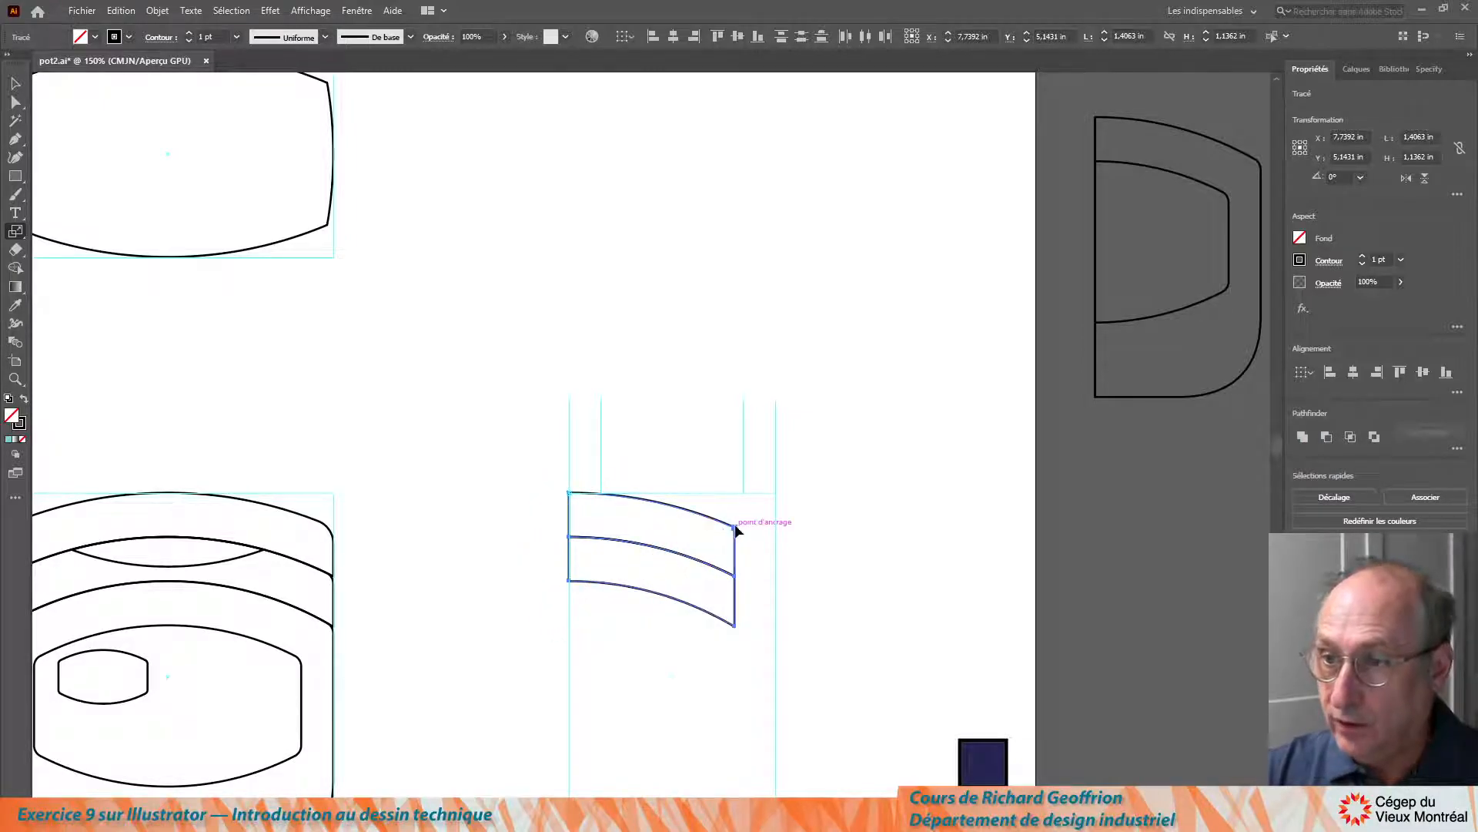
pyautogui.moveTo(735, 530)
pyautogui.mouseDown()
pyautogui.moveTo(601, 506)
pyautogui.moveTo(605, 536)
pyautogui.moveTo(656, 539)
pyautogui.mouseUp()
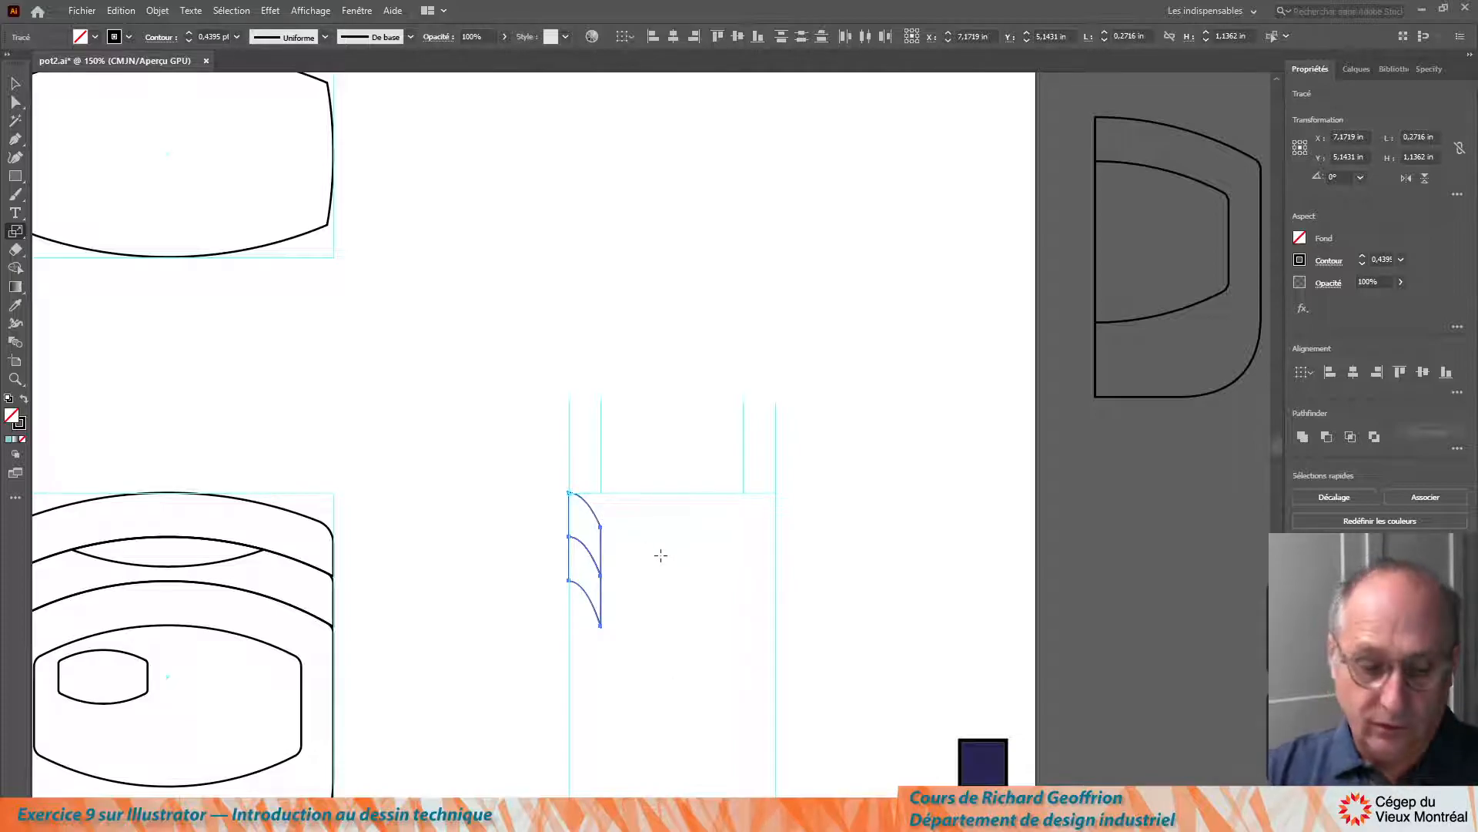
# Apply the front view outline's 1 pt stroke to the narrowed bands with the Eyedropper
pyautogui.press('i')
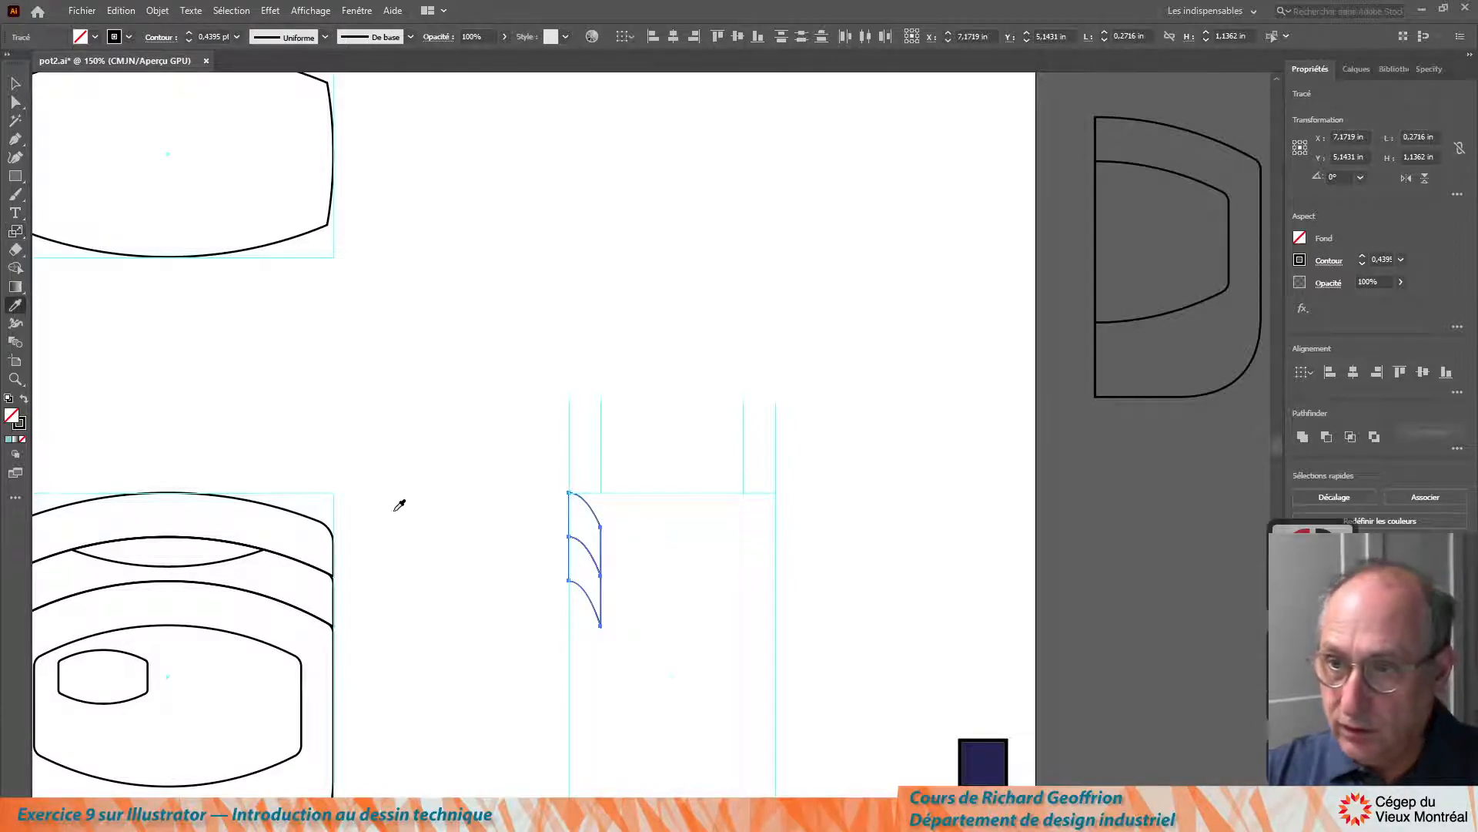
pyautogui.click(297, 512)
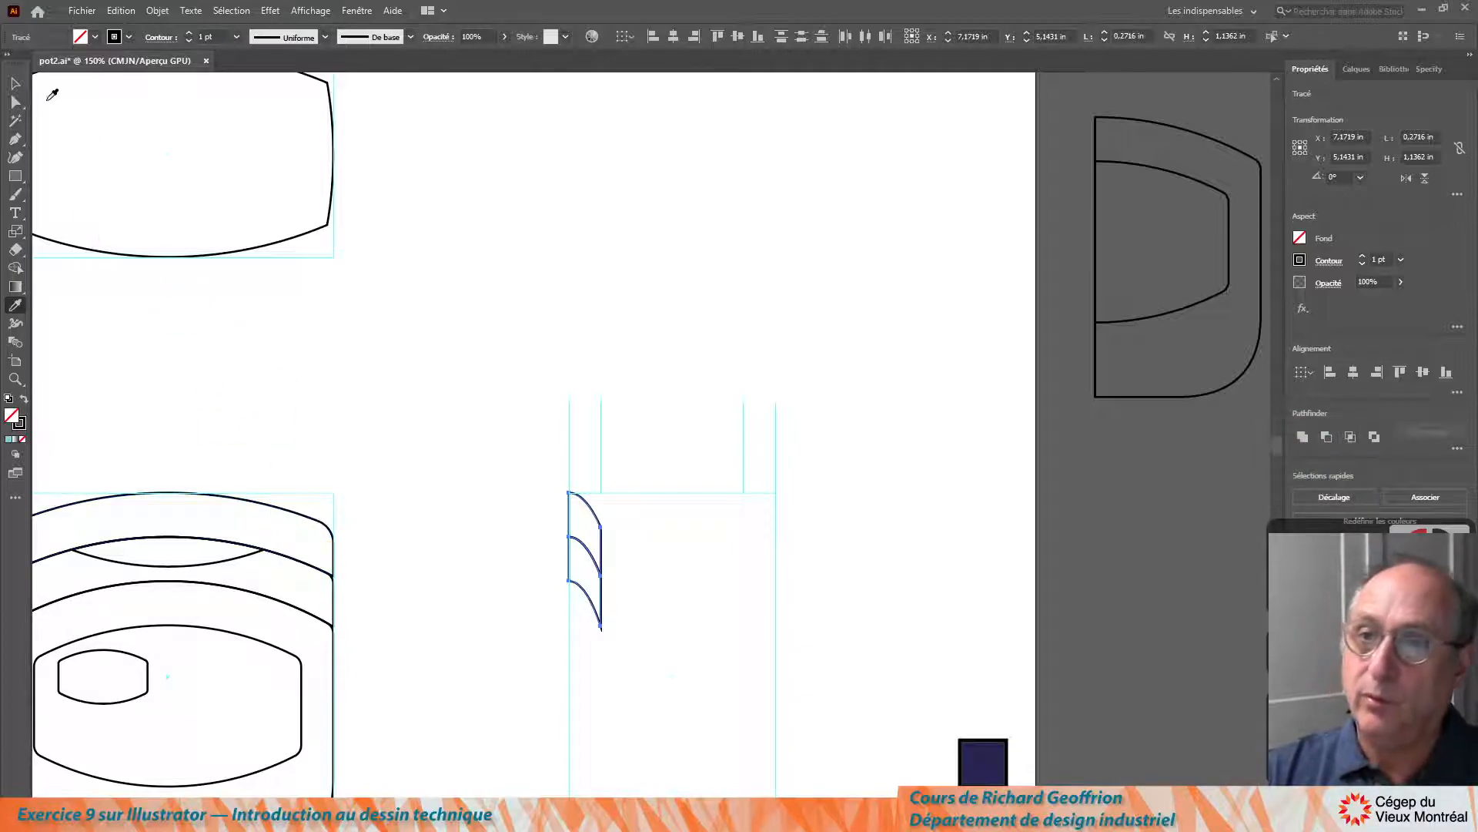
pyautogui.click(15, 82)
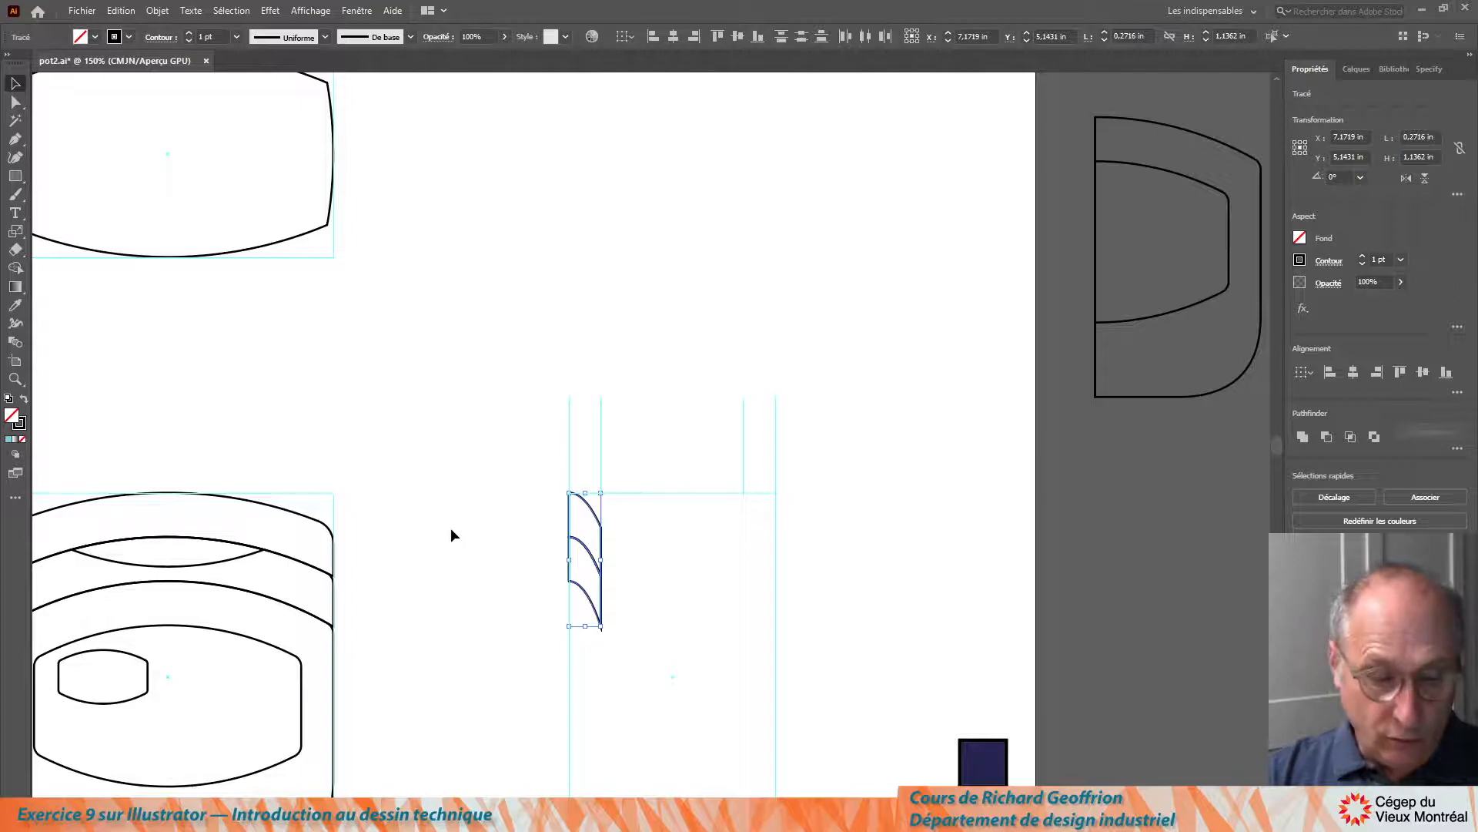
# Mirror a copy of the narrowed bands across a vertical axis through the centre of the side view frame
pyautogui.press('o')
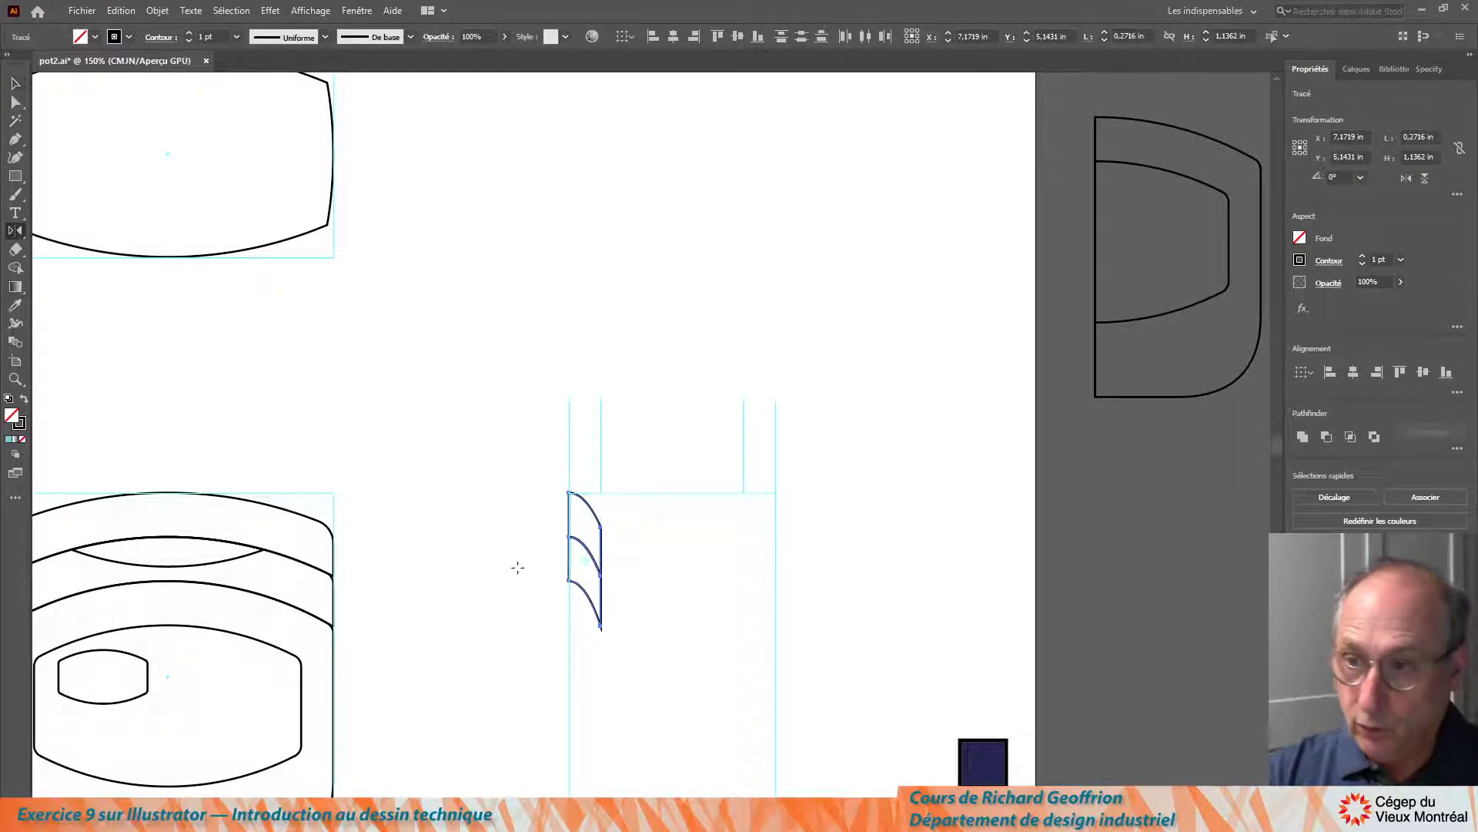
pyautogui.keyDown('alt'); pyautogui.click(670, 676); pyautogui.keyUp('alt')
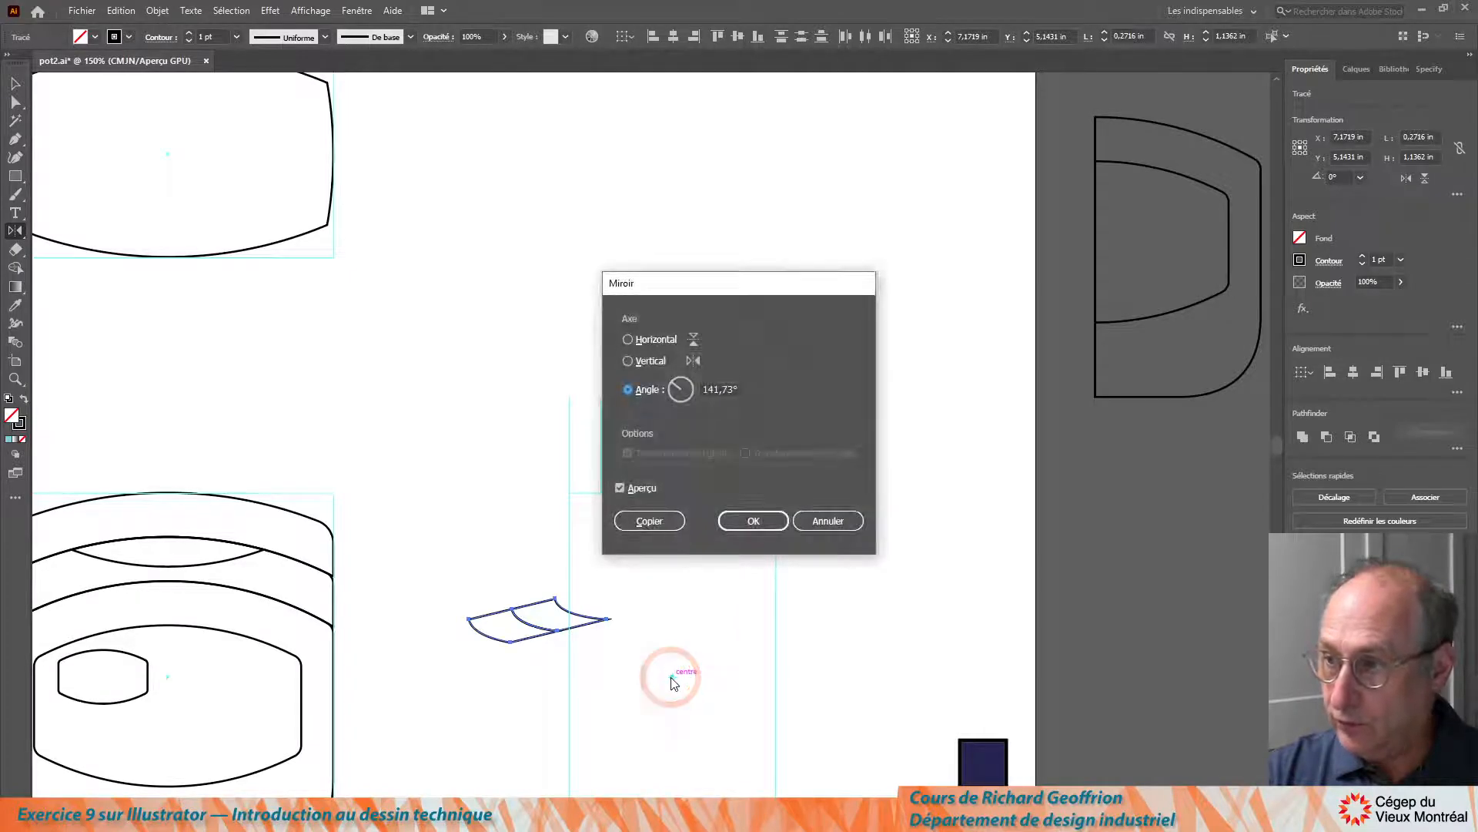
pyautogui.click(629, 361)
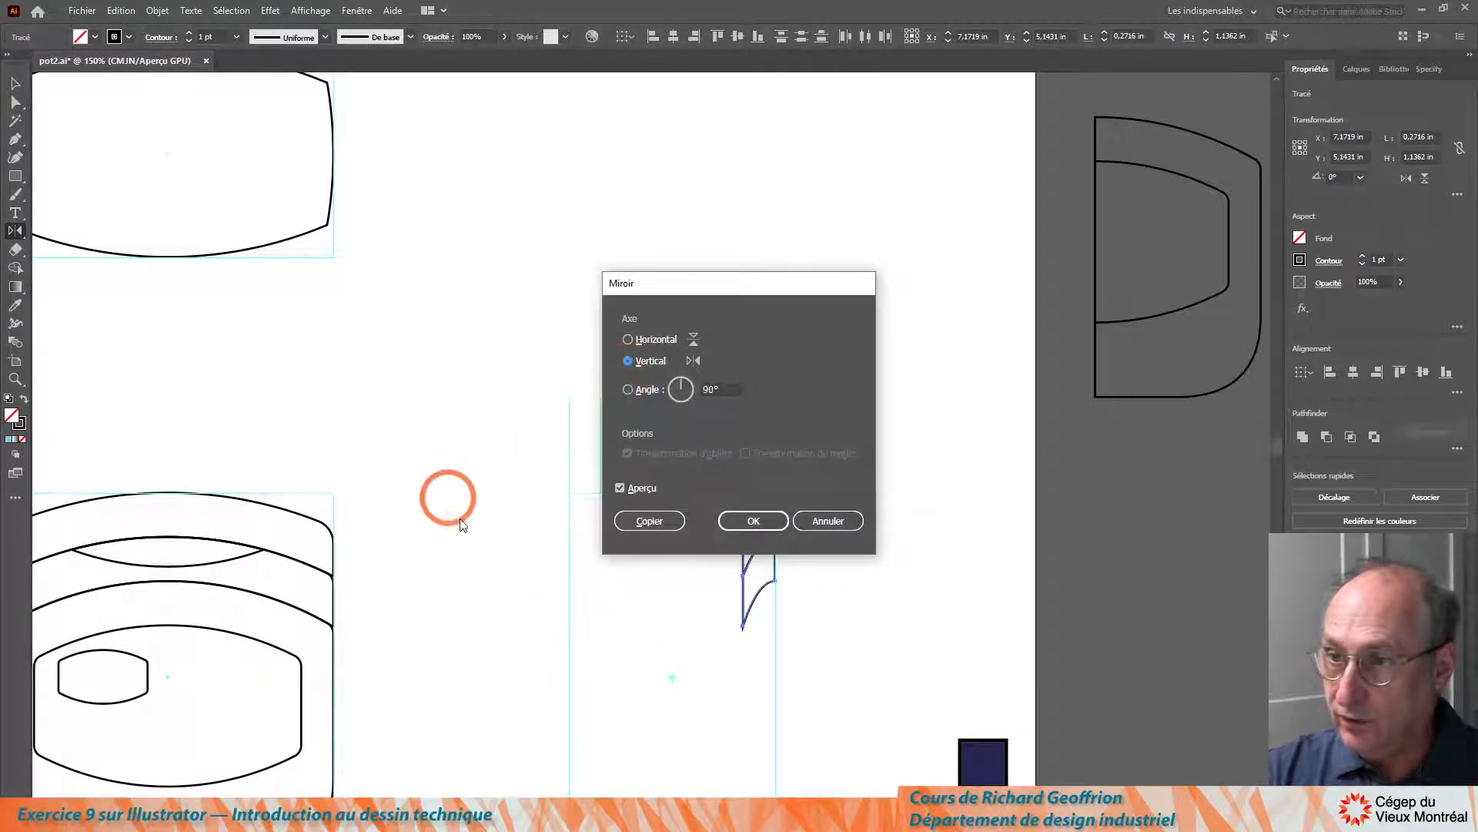
pyautogui.click(387, 556)
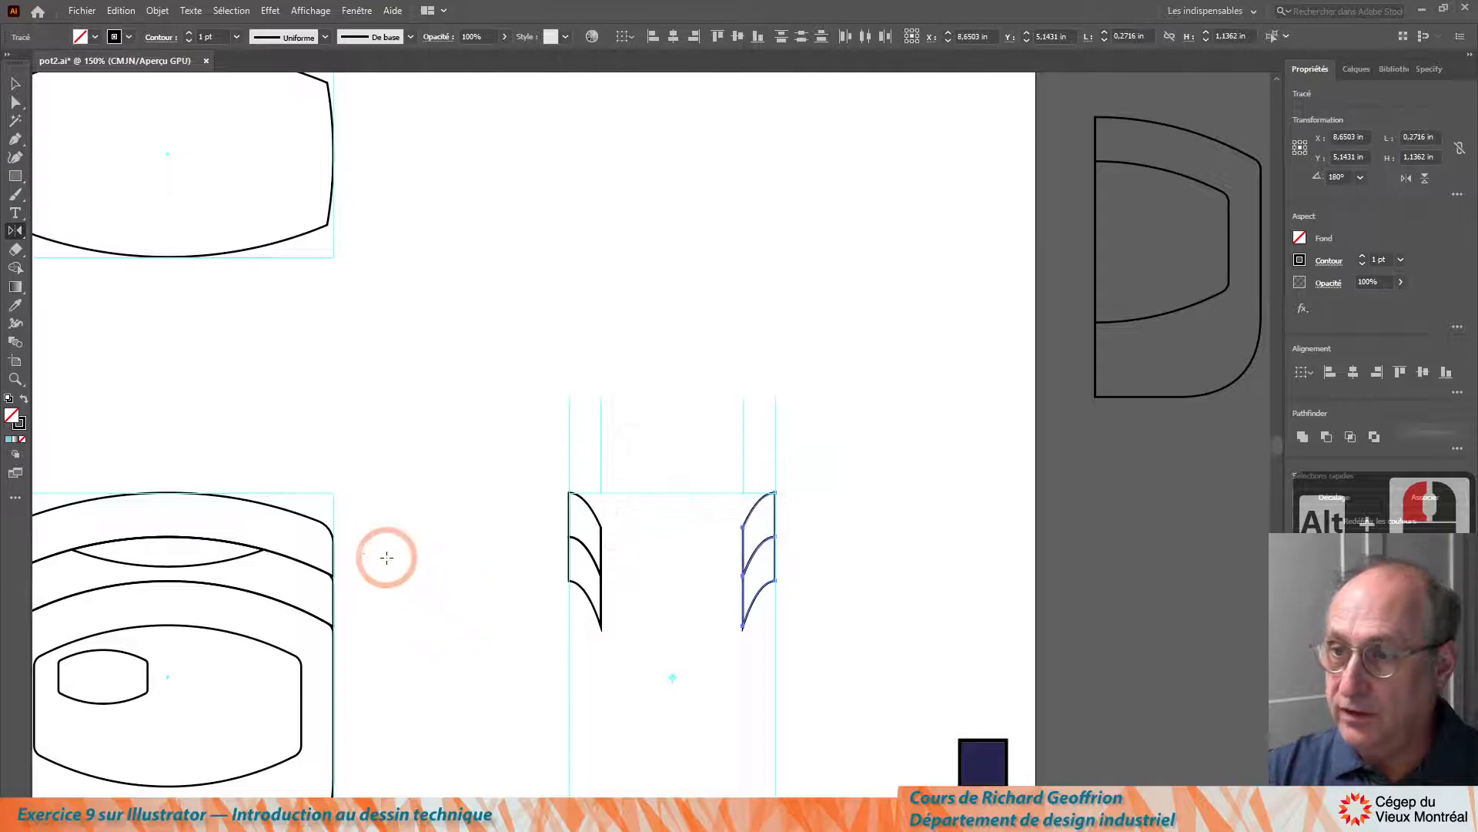
# Move the upper band on both sides 1.9685 in straight up, out of the side view frame
pyautogui.press('v')
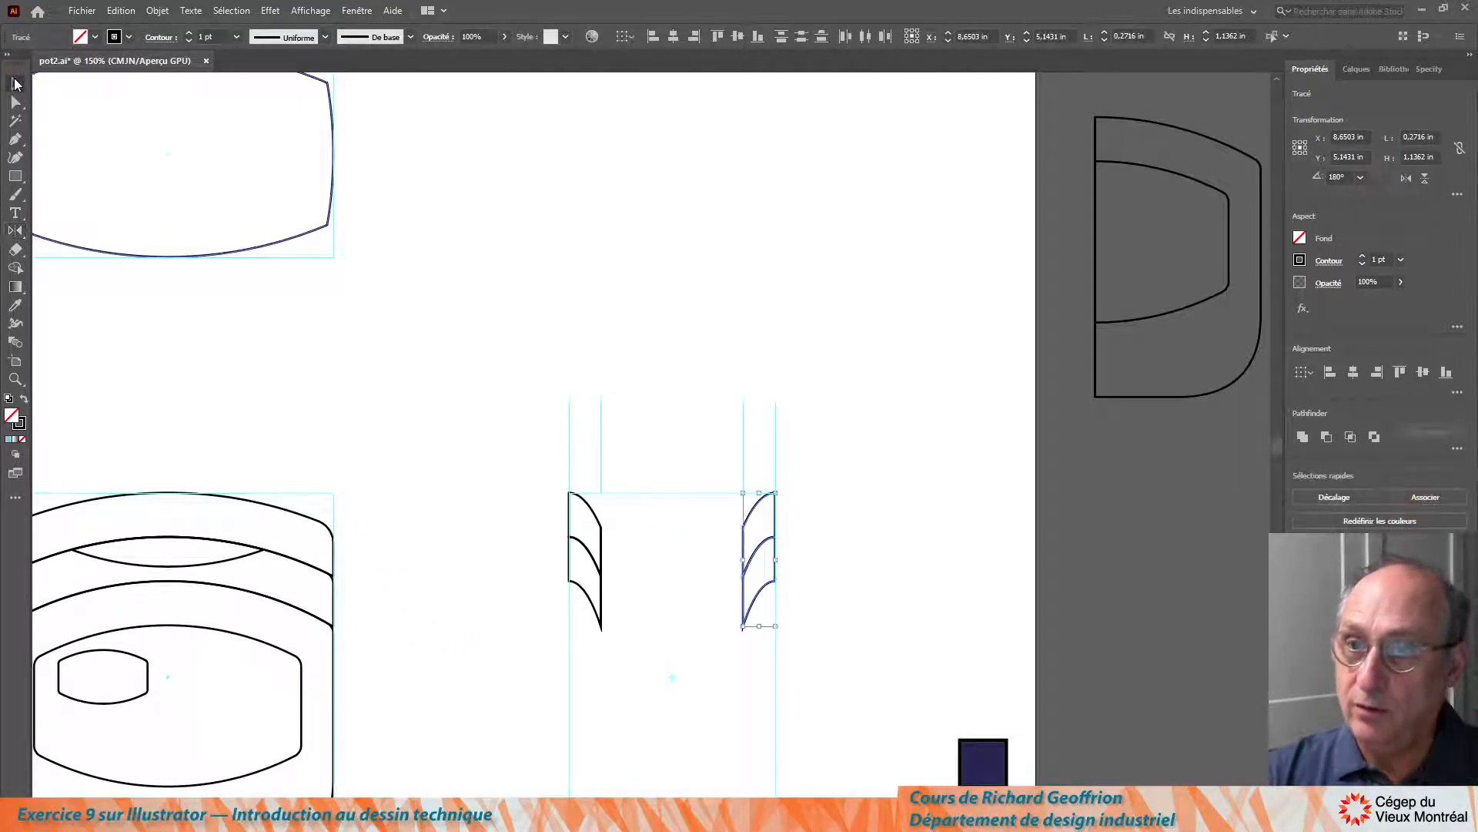
pyautogui.click(436, 460)
pyautogui.moveTo(483, 447); pyautogui.dragTo(806, 515)
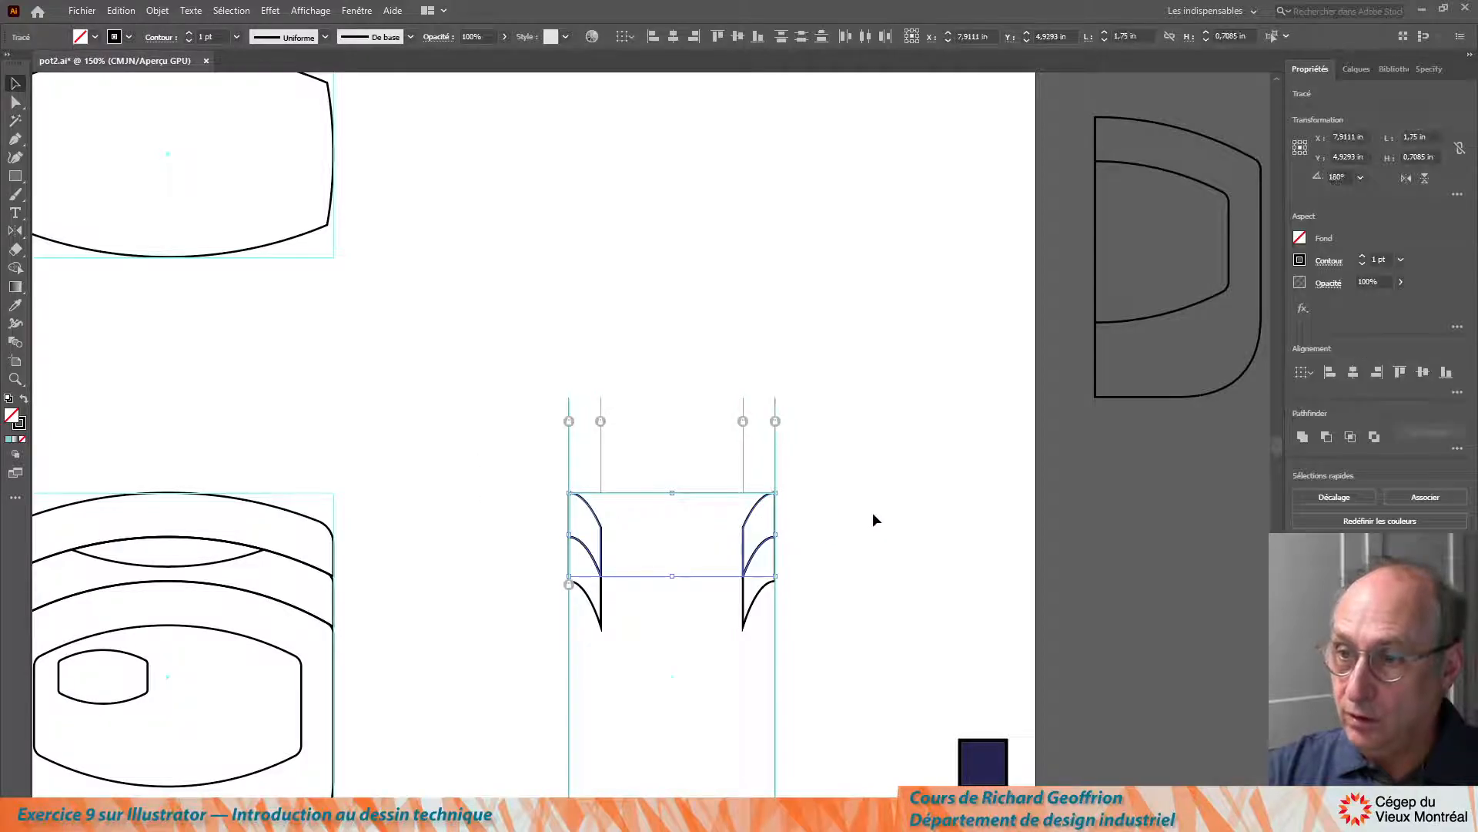
pyautogui.hotkey('shift', 'Up')
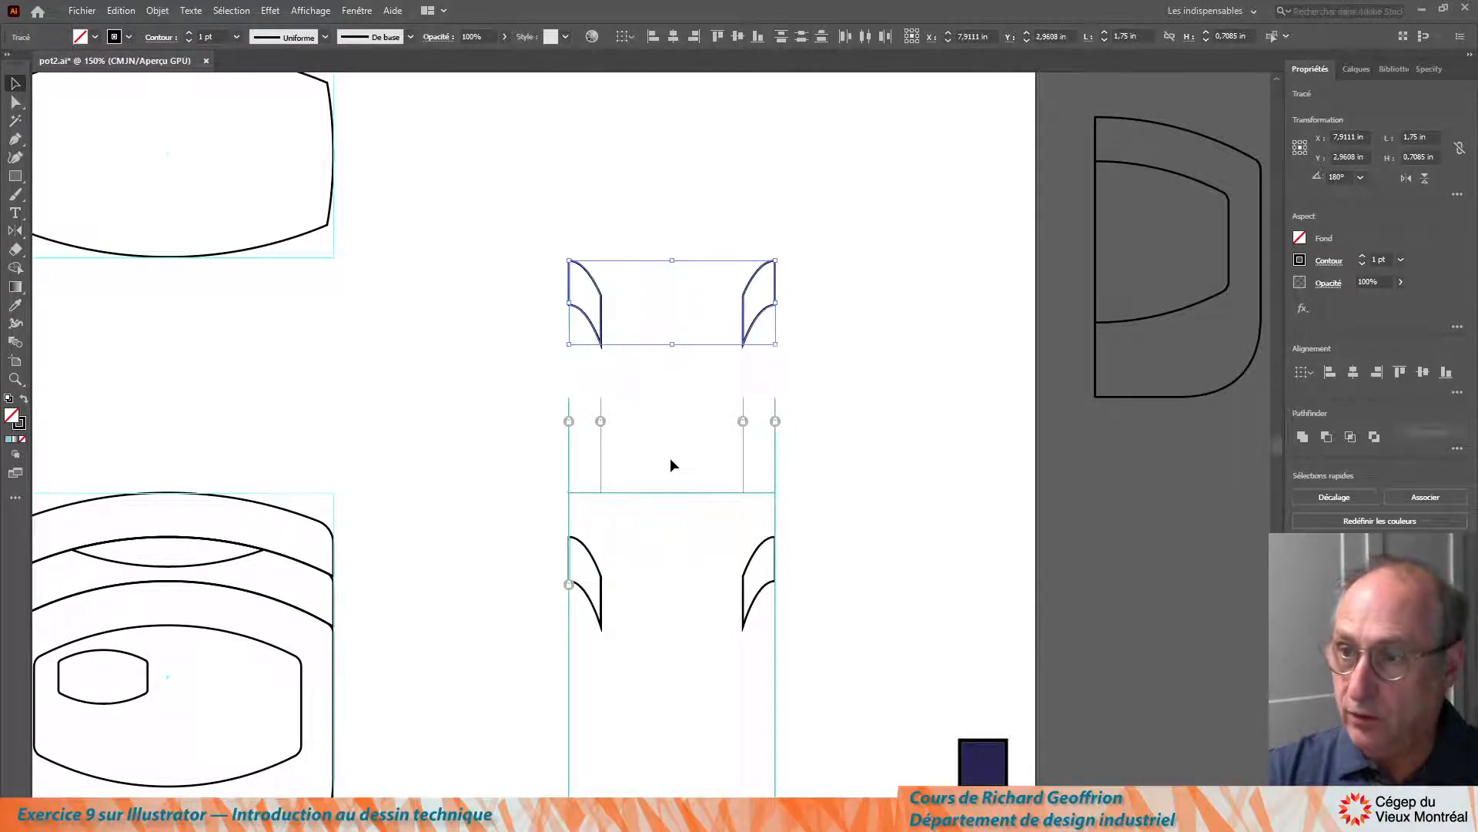
# Delete the inner vertical edge of each of the two raised band pieces
pyautogui.click(13, 104)
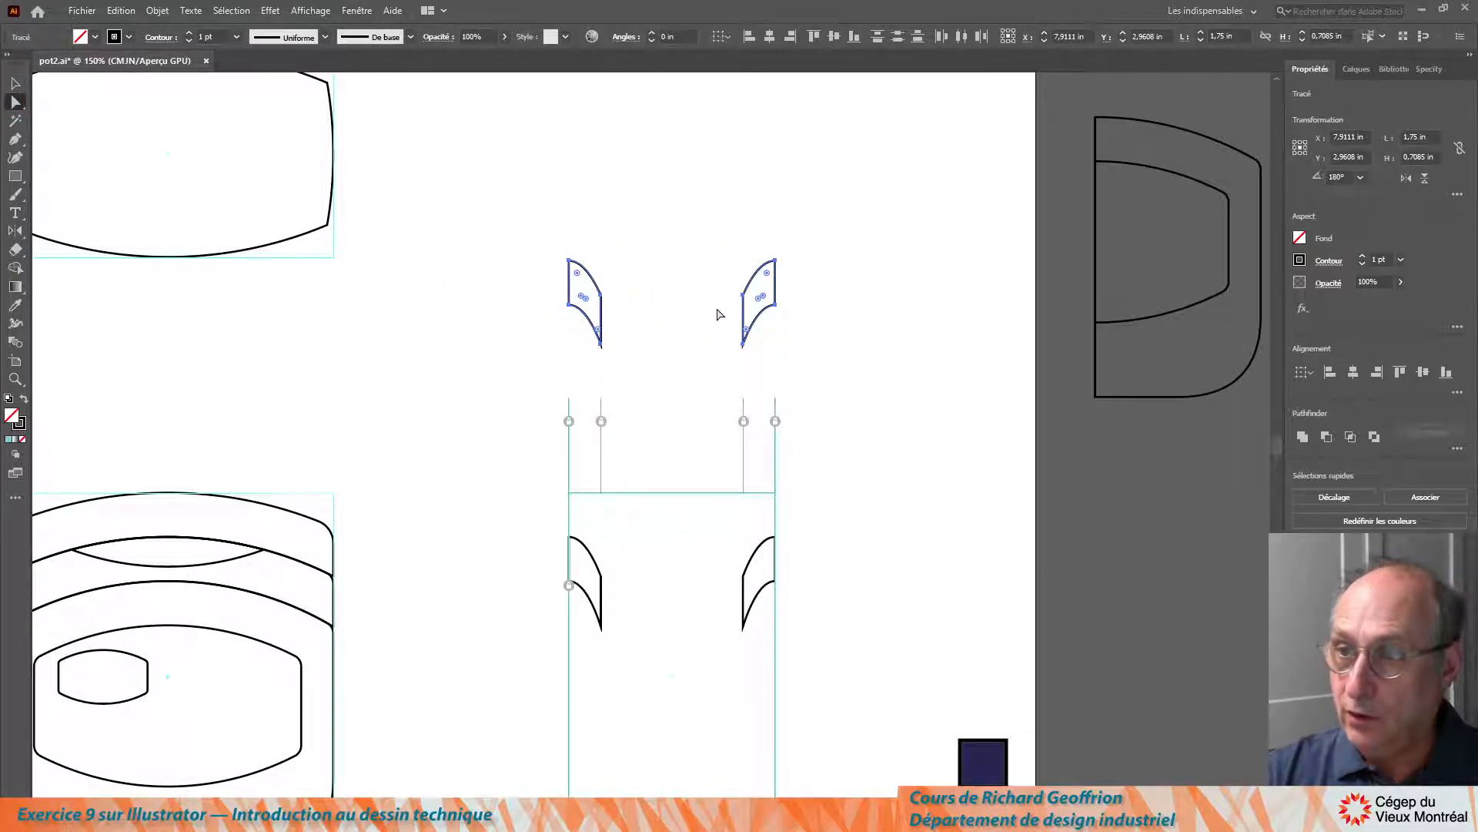
pyautogui.click(754, 312)
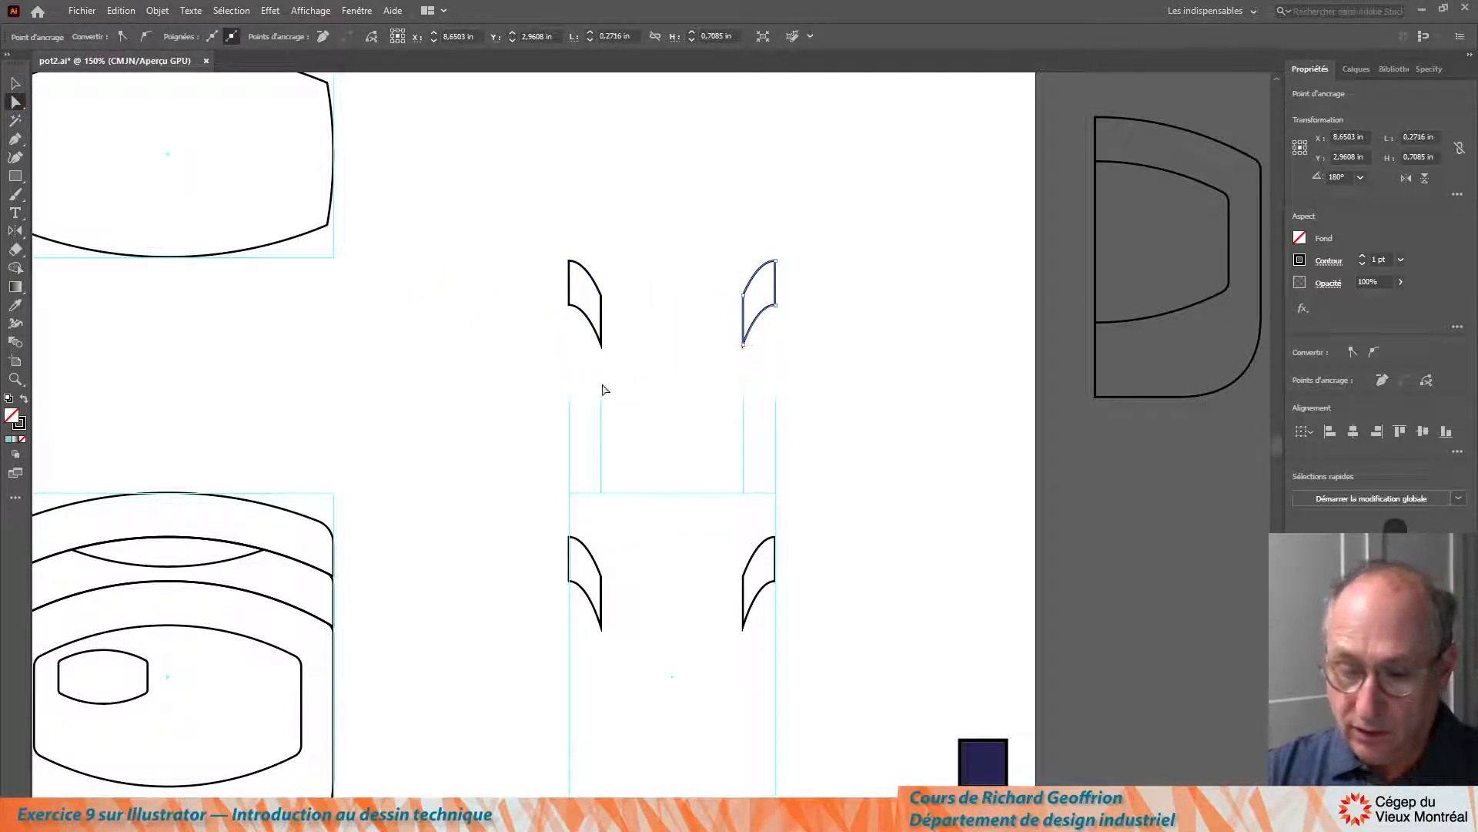
pyautogui.click(597, 309)
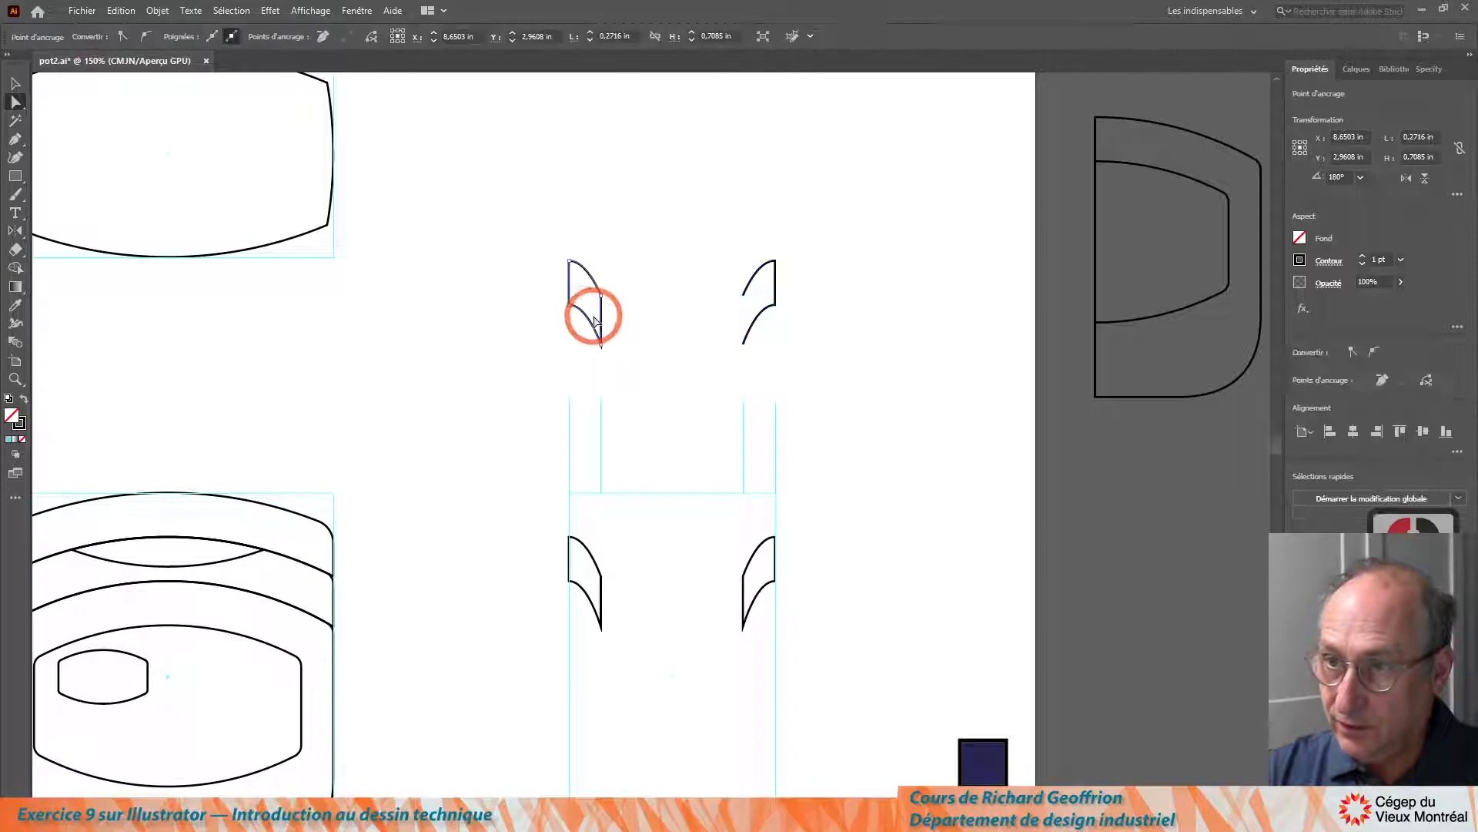
pyautogui.moveTo(593, 248); pyautogui.dragTo(782, 302)
pyautogui.press('Delete')
# Join the open ends of the raised pieces with two horizontal segments to form one closed band
pyautogui.hotkey('ctrl', 'j')
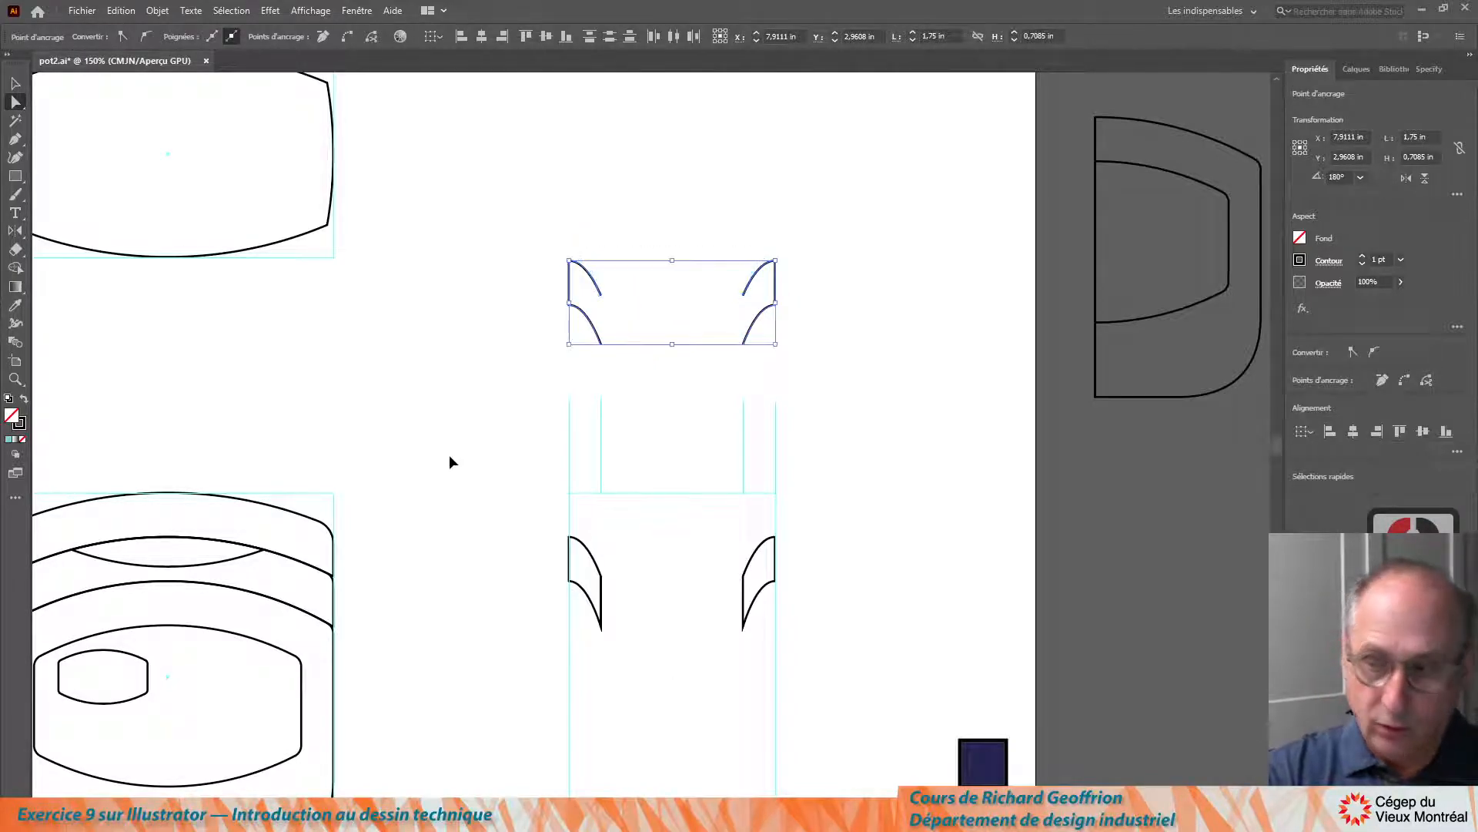
pyautogui.hotkey('ctrl', 'j')
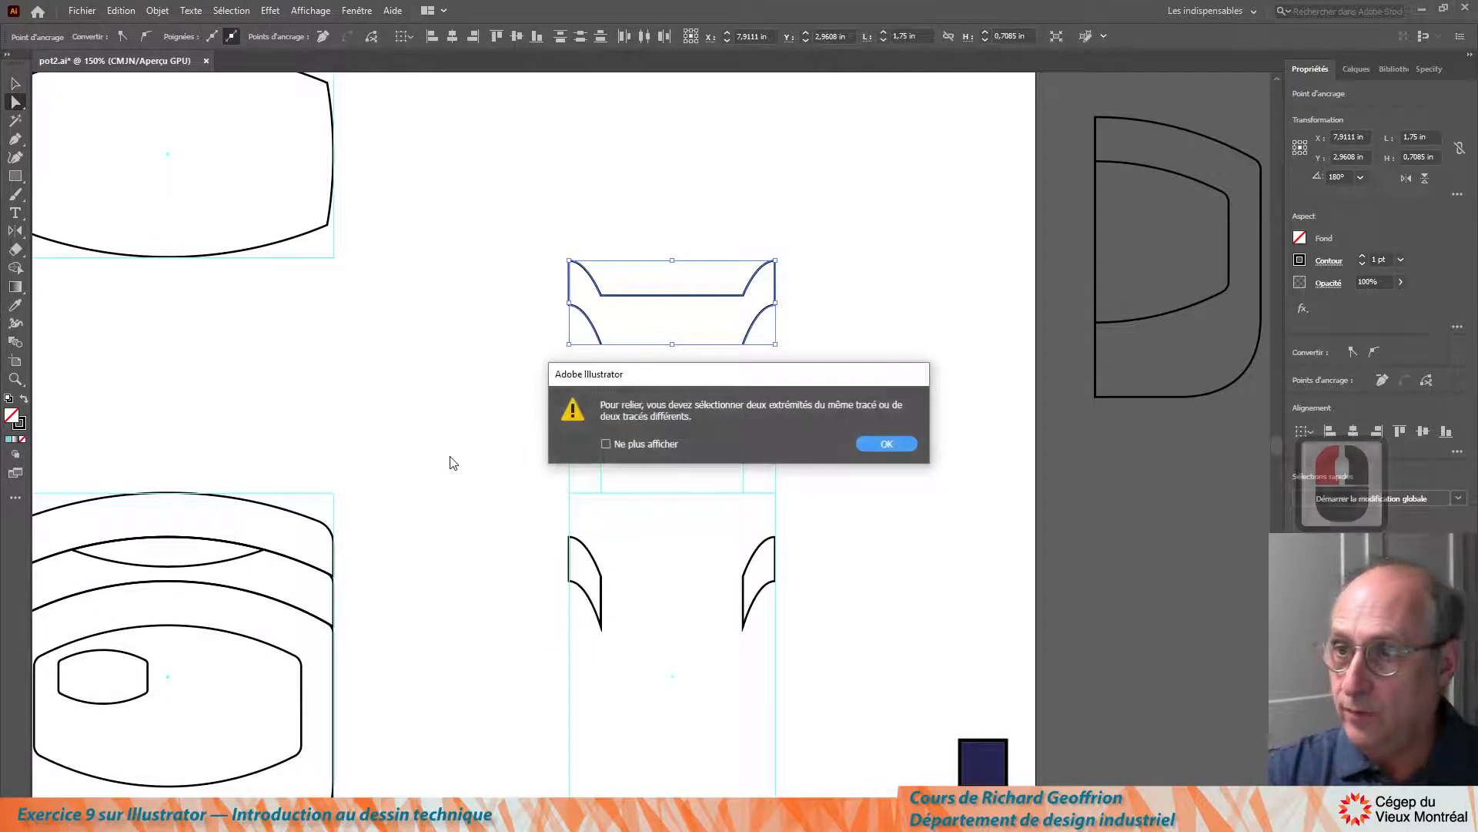
pyautogui.click(906, 444)
pyautogui.moveTo(514, 224); pyautogui.dragTo(818, 367)
pyautogui.hotkey('ctrl', 'j')
pyautogui.click(16, 83)
pyautogui.click(489, 404)
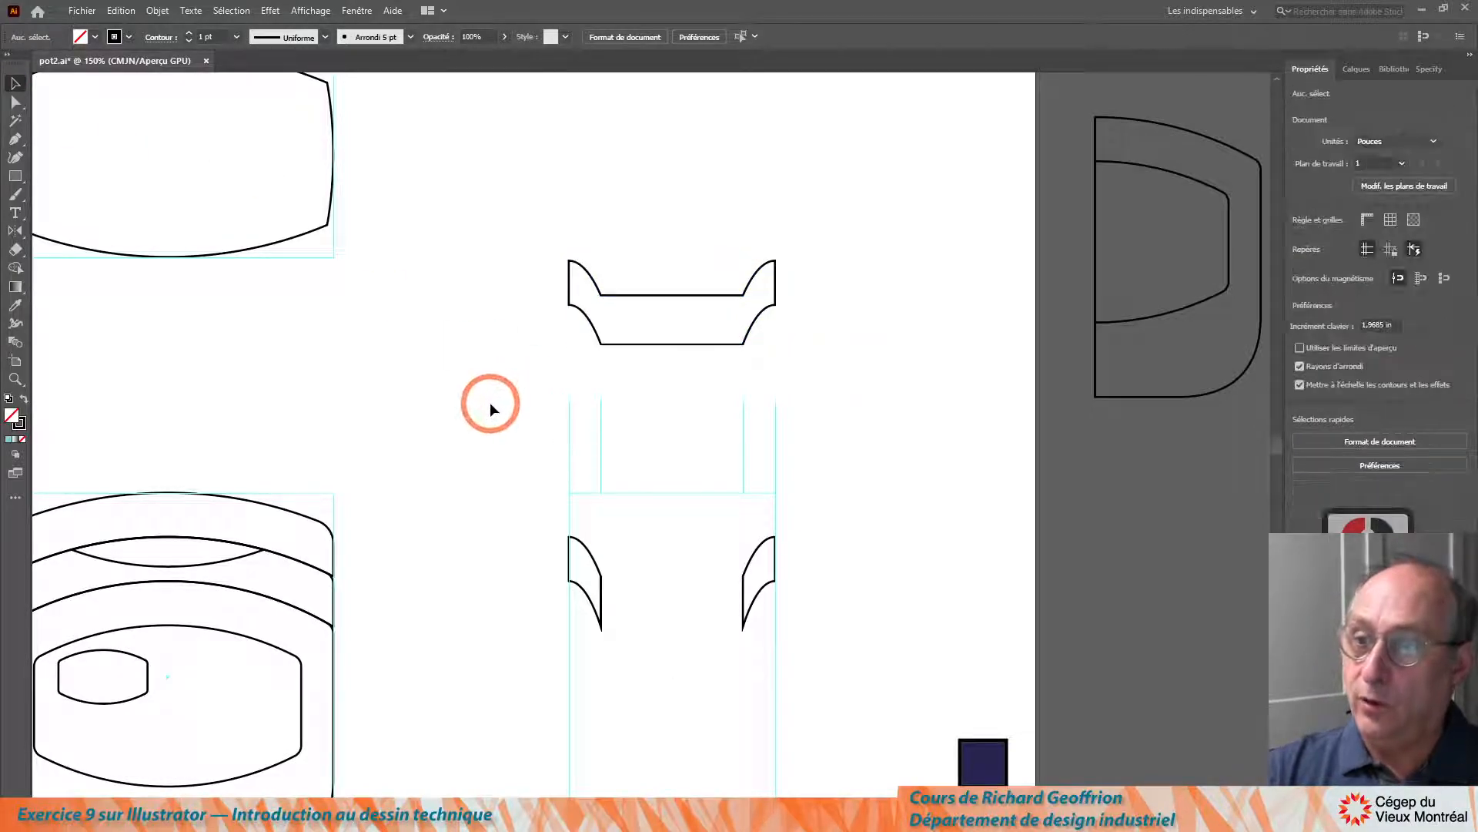
pyautogui.click(743, 597)
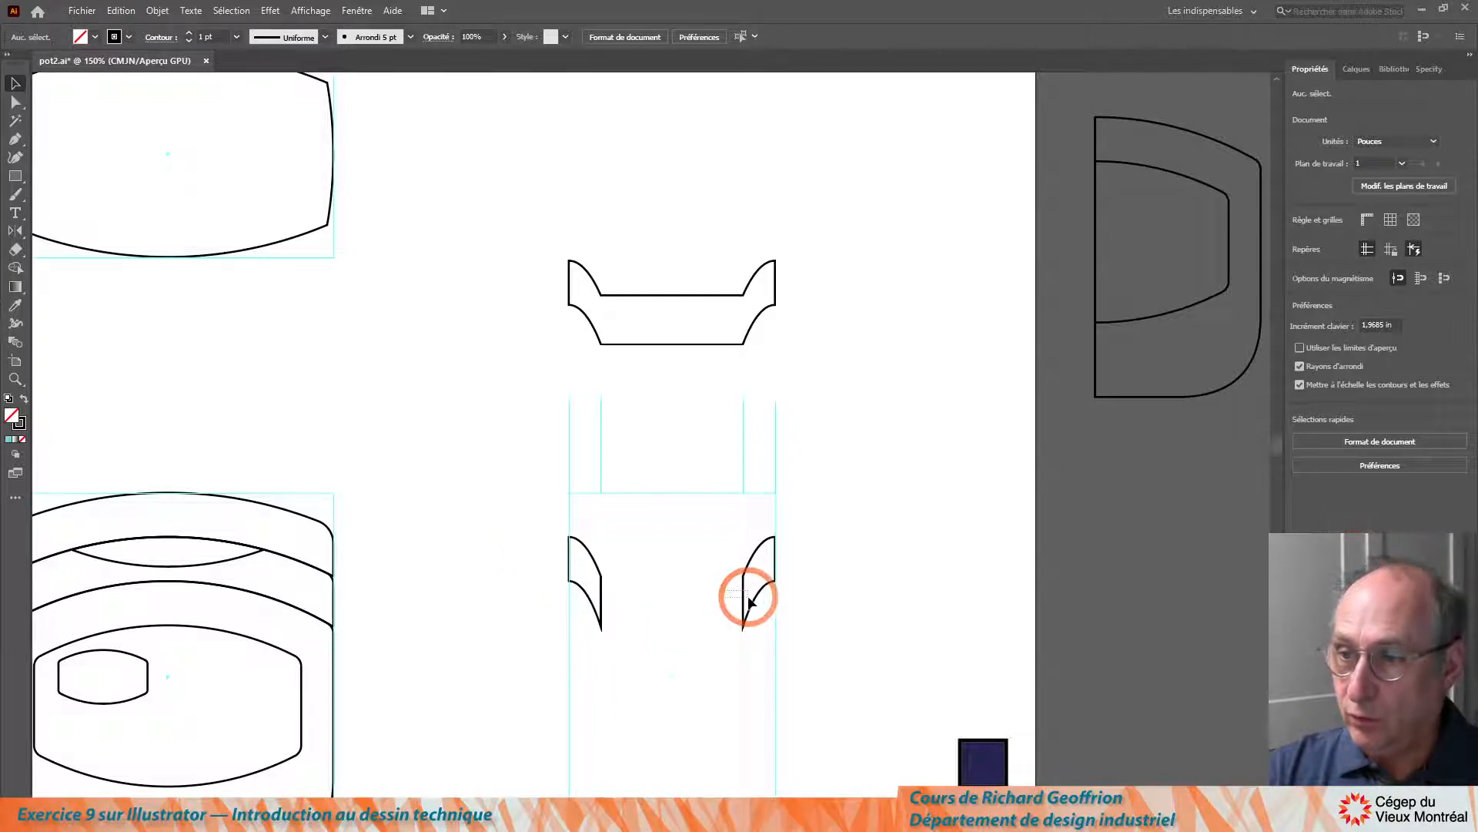
pyautogui.press('Delete')
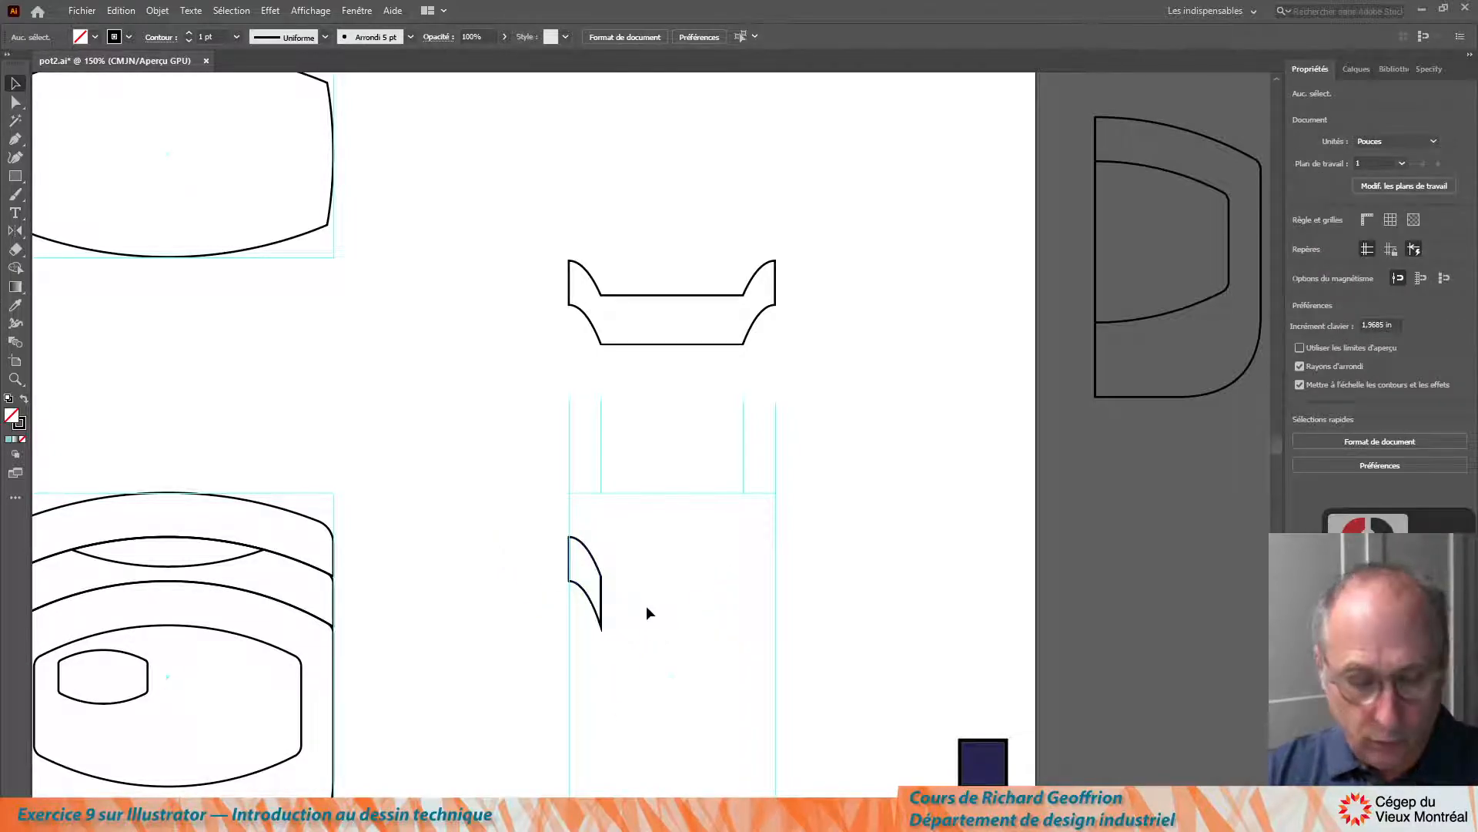
pyautogui.hotkey('ctrl', 'z')
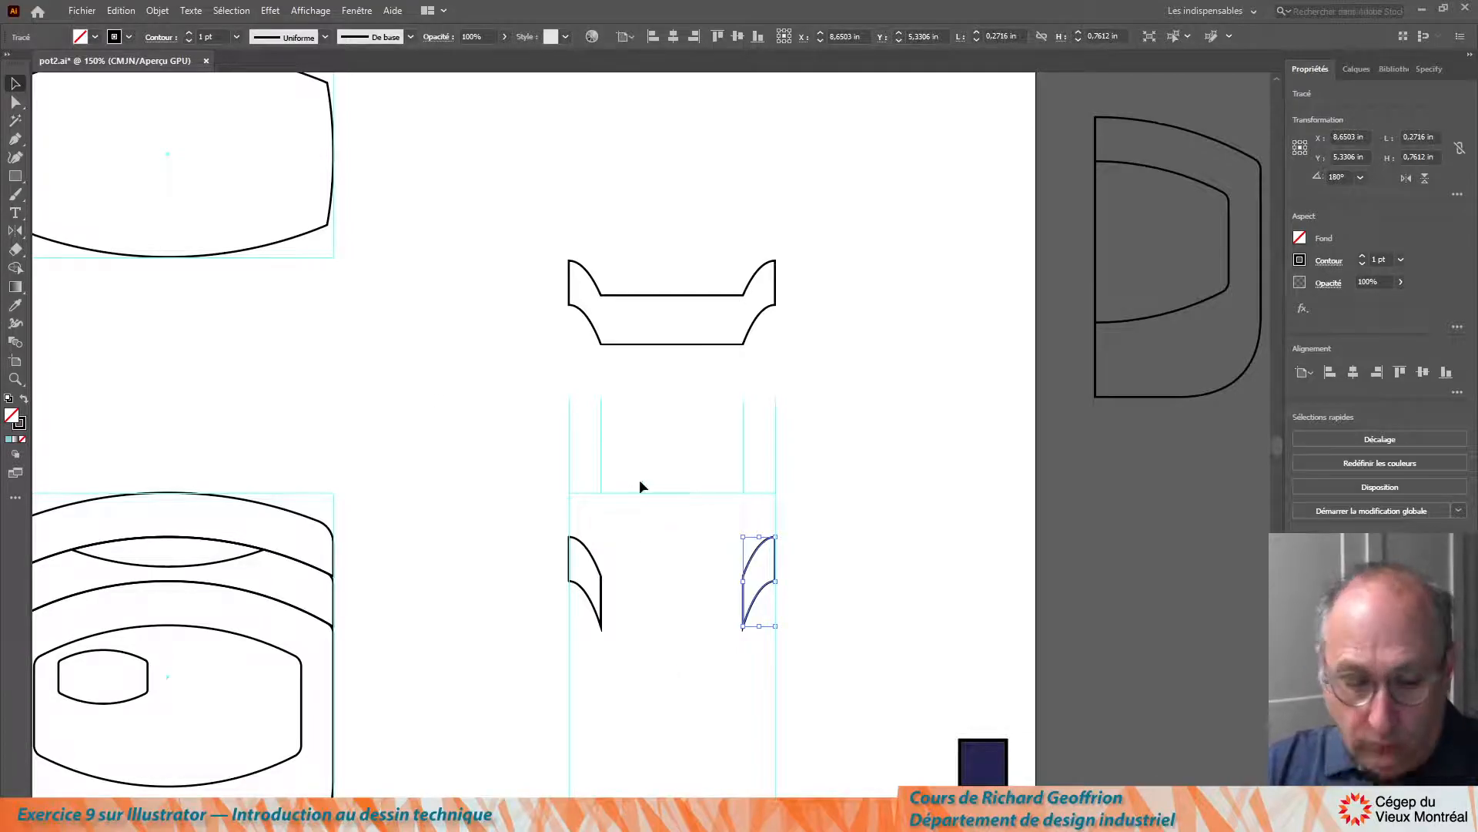
# Delete the inner vertical edges of the two lower band pieces inside the side view frame
pyautogui.press('a')
pyautogui.moveTo(710, 583); pyautogui.dragTo(750, 598)
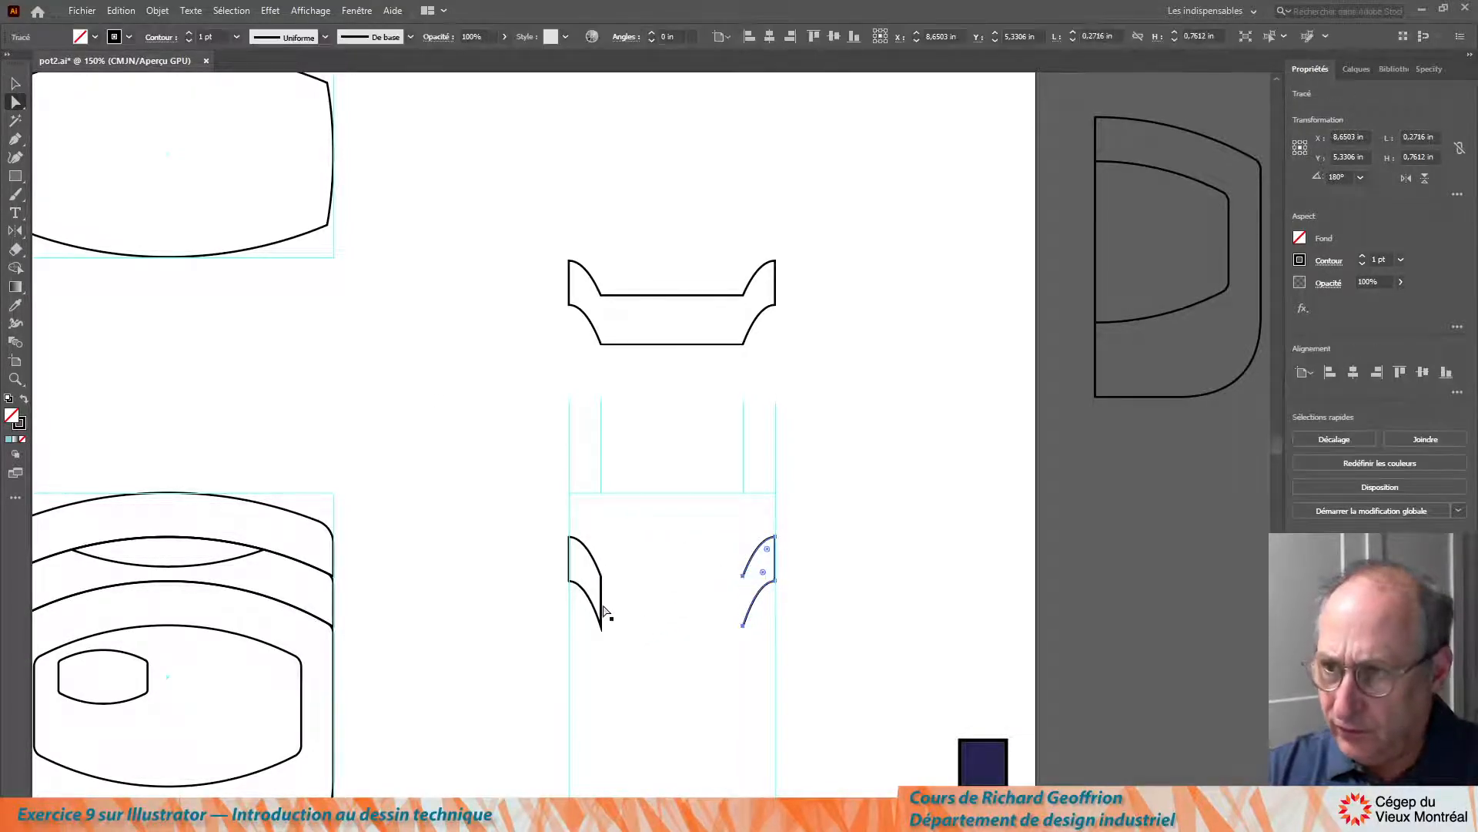
pyautogui.moveTo(616, 597); pyautogui.dragTo(595, 593)
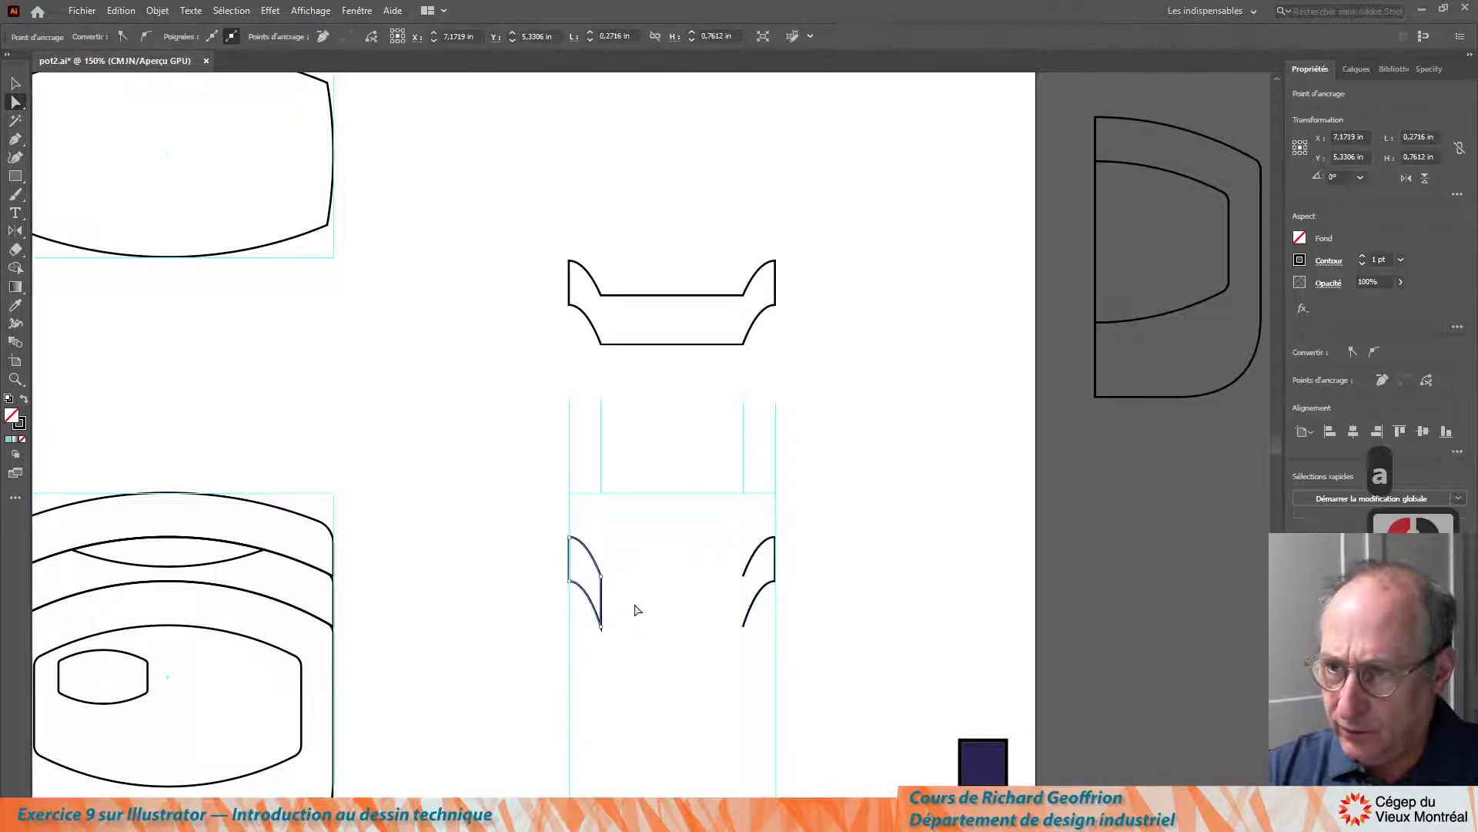
pyautogui.press('Delete')
# Join the lower pieces' open ends into one closed band spanning the side view frame
pyautogui.click(16, 84)
pyautogui.moveTo(517, 513); pyautogui.dragTo(824, 676)
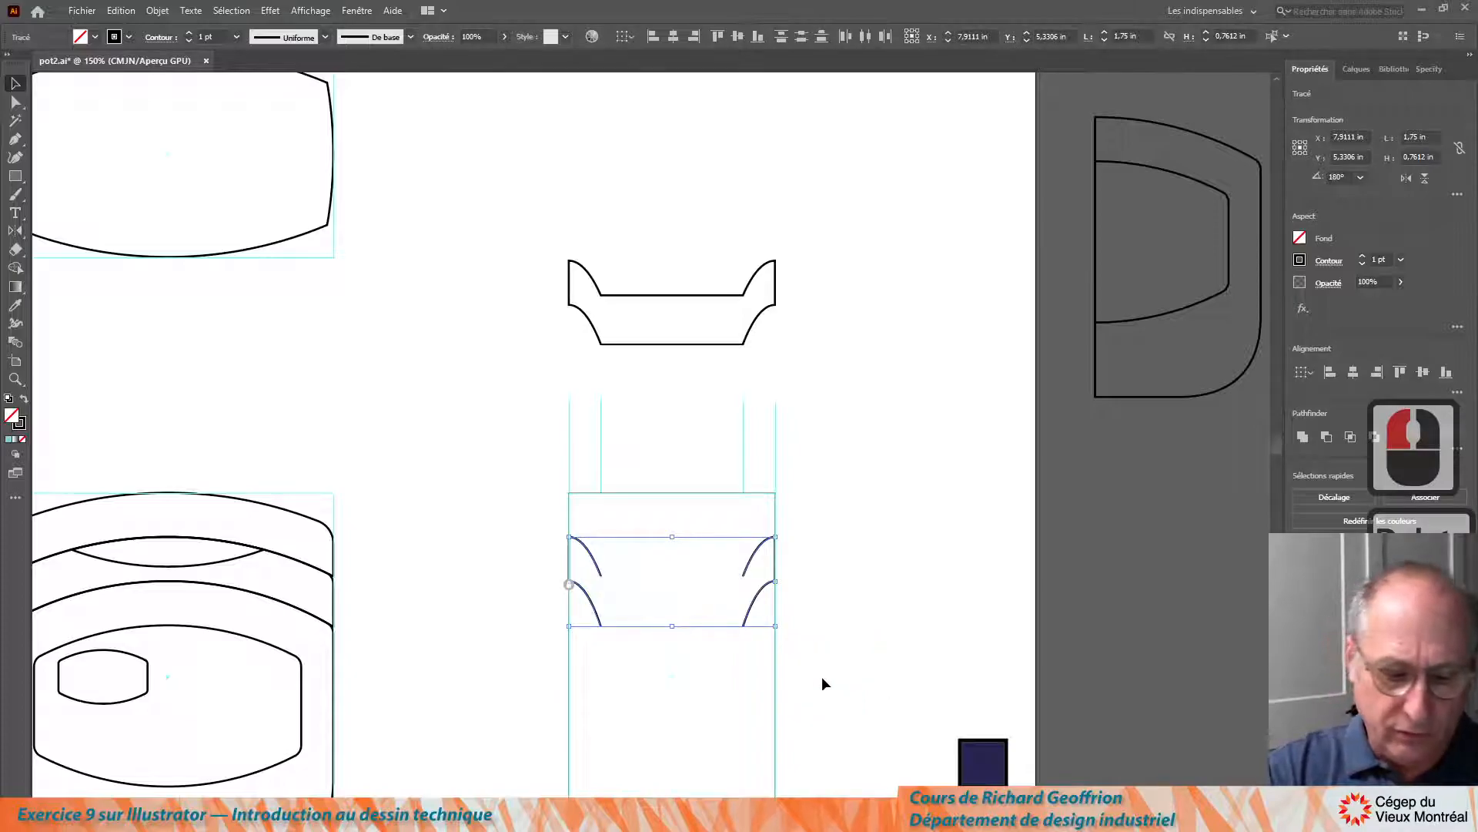
pyautogui.hotkey('ctrl', 'j')
pyautogui.hotkey('ctrl', 'j')
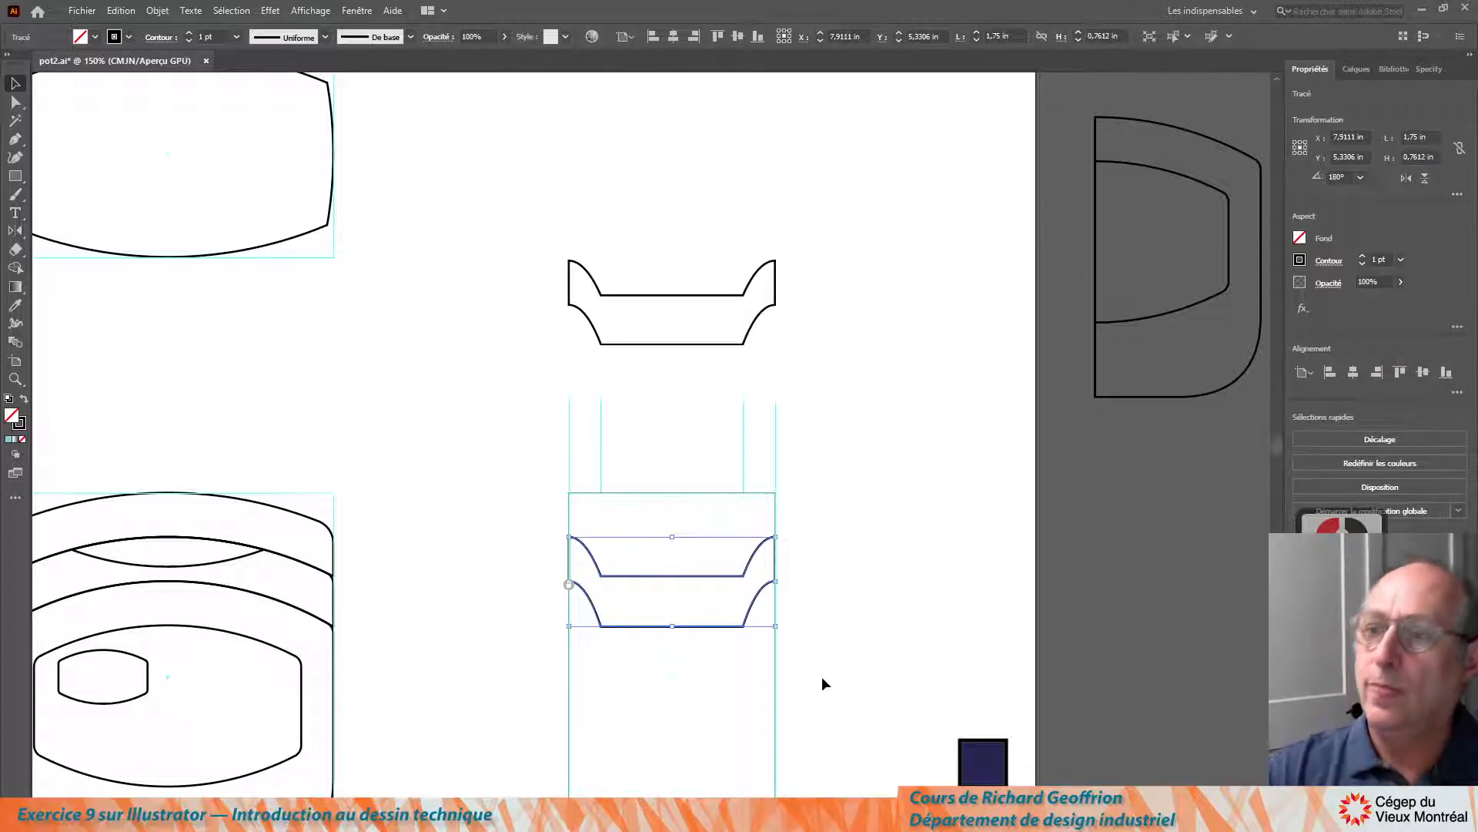
pyautogui.click(326, 457)
# Move the raised closed band down 1.9685 in into the top of the side view frame
pyautogui.click(700, 380)
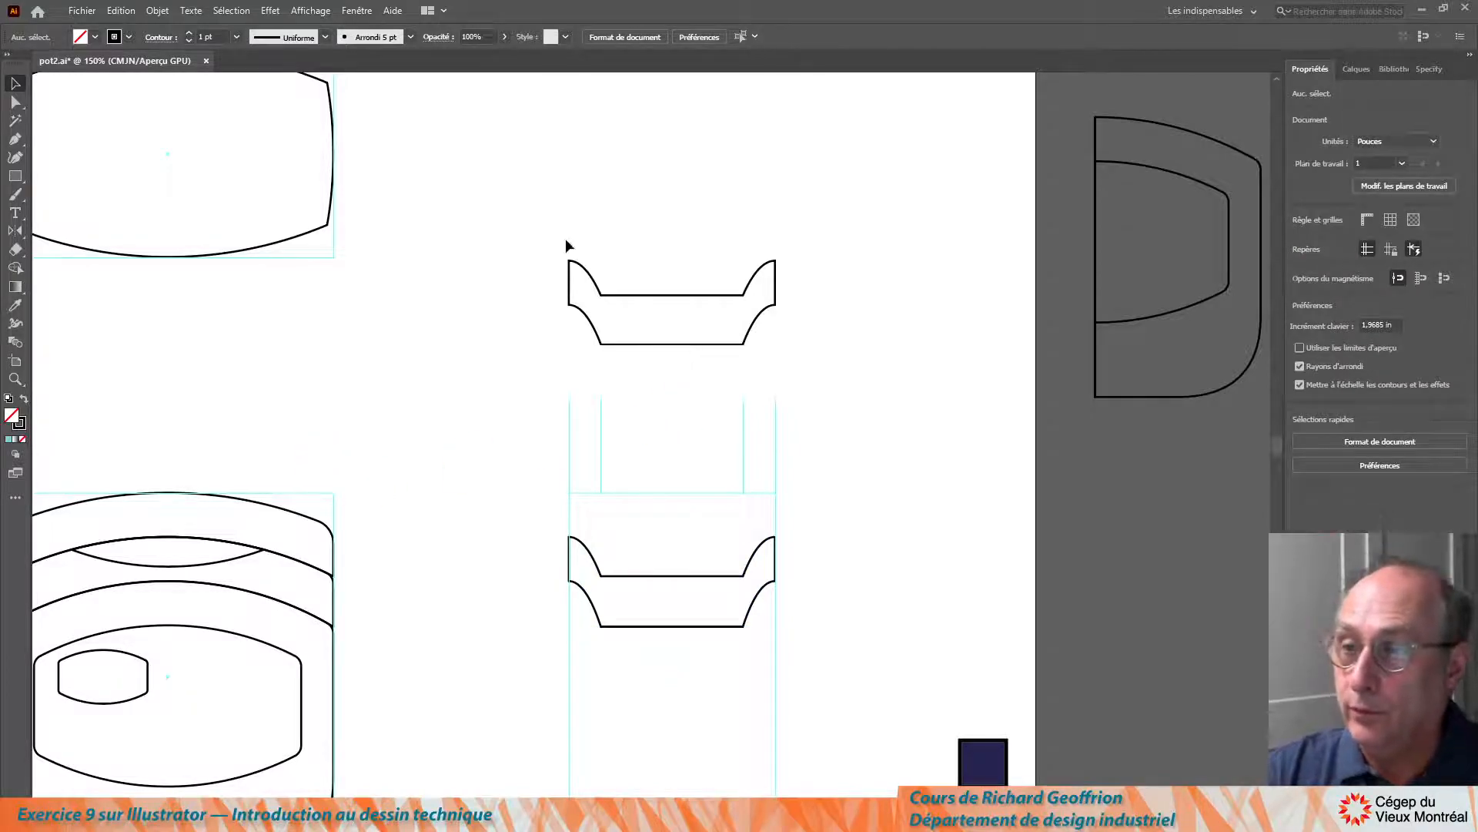
pyautogui.moveTo(529, 223); pyautogui.dragTo(830, 387)
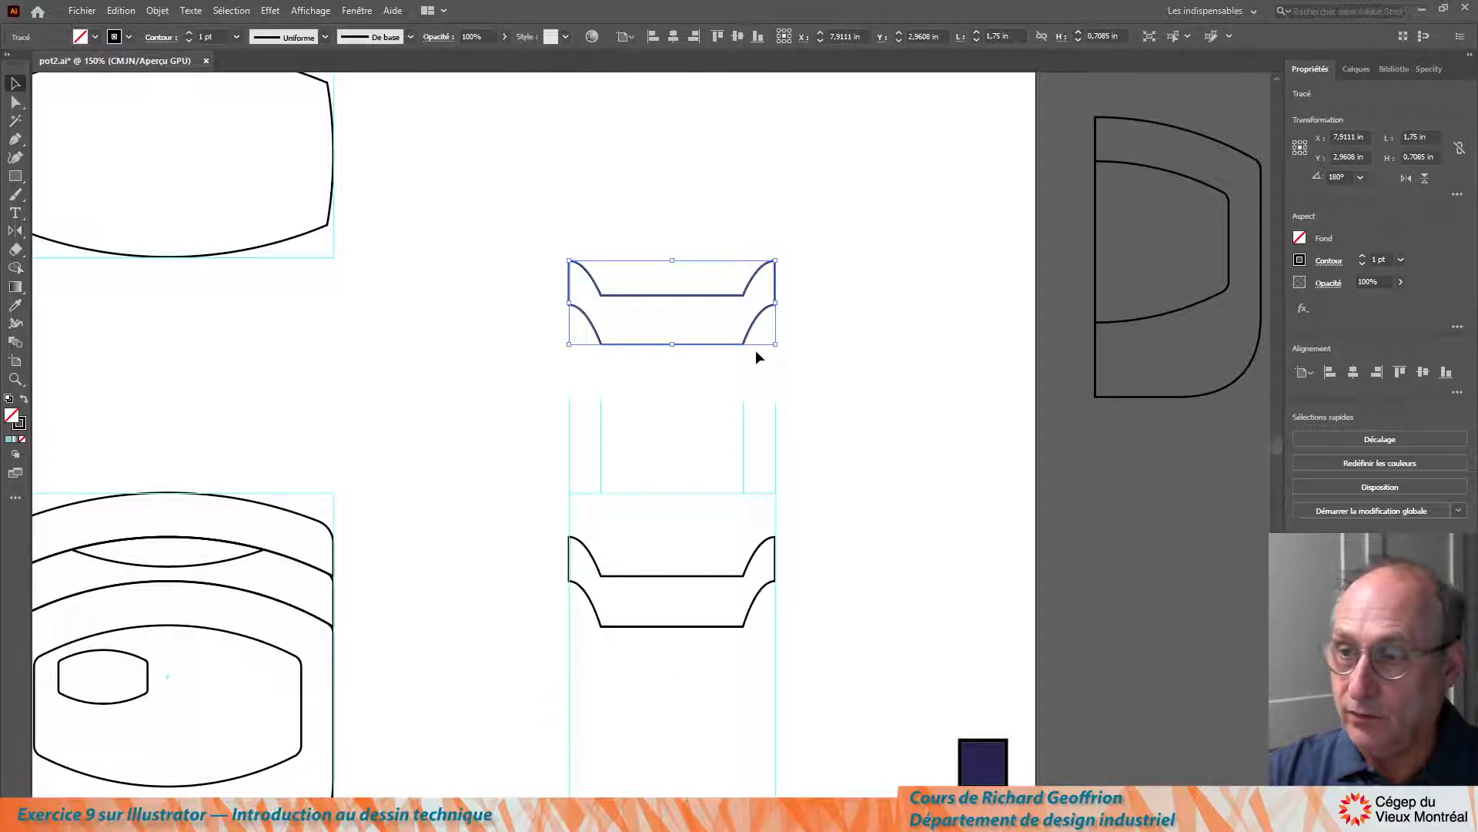
pyautogui.hotkey('shift', 'Down')
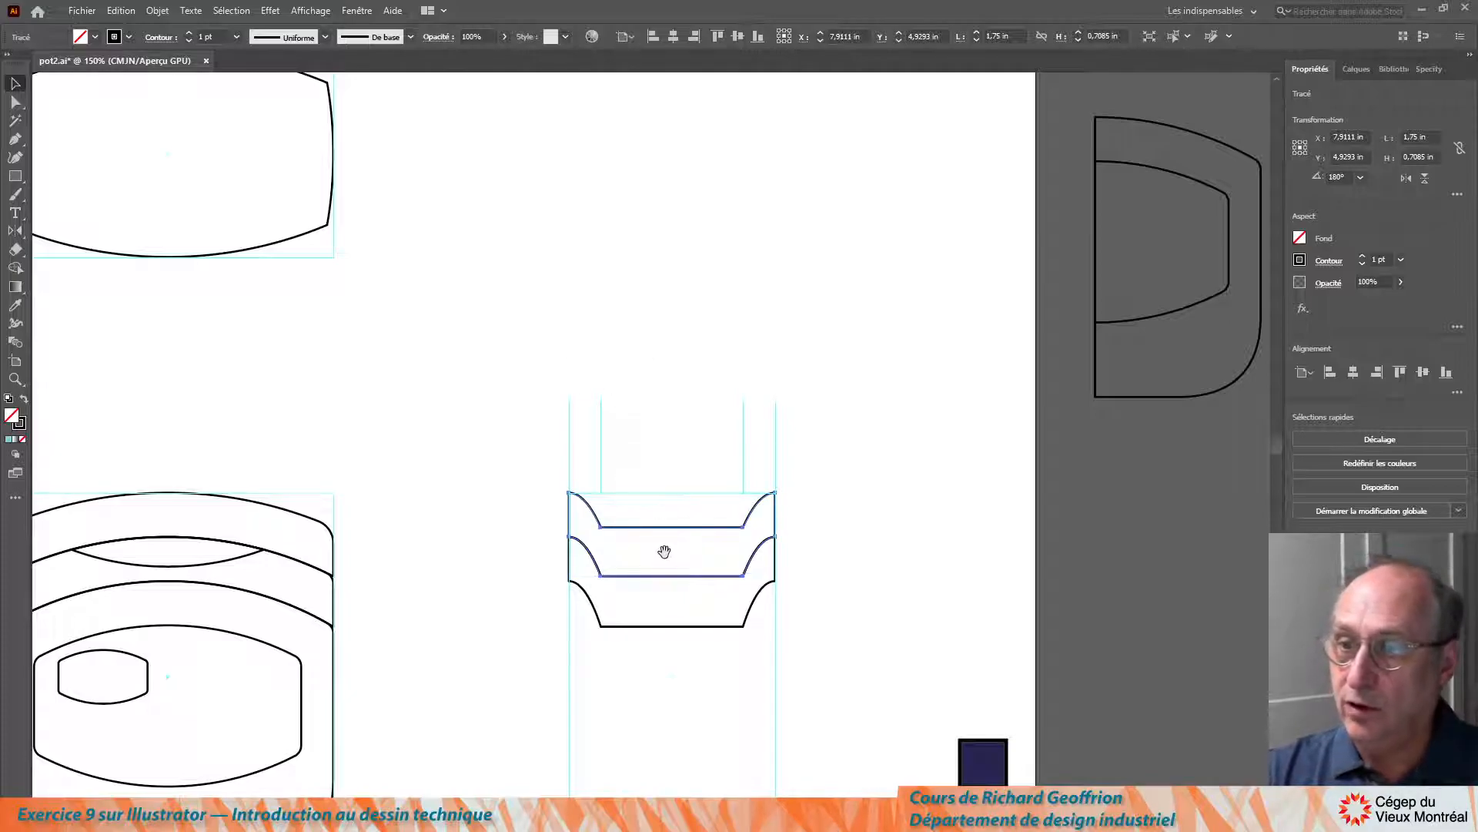
# Round the upper band's two top outer corners to a radius of about 0.07 in
pyautogui.moveTo(667, 549); pyautogui.dragTo(495, 581)
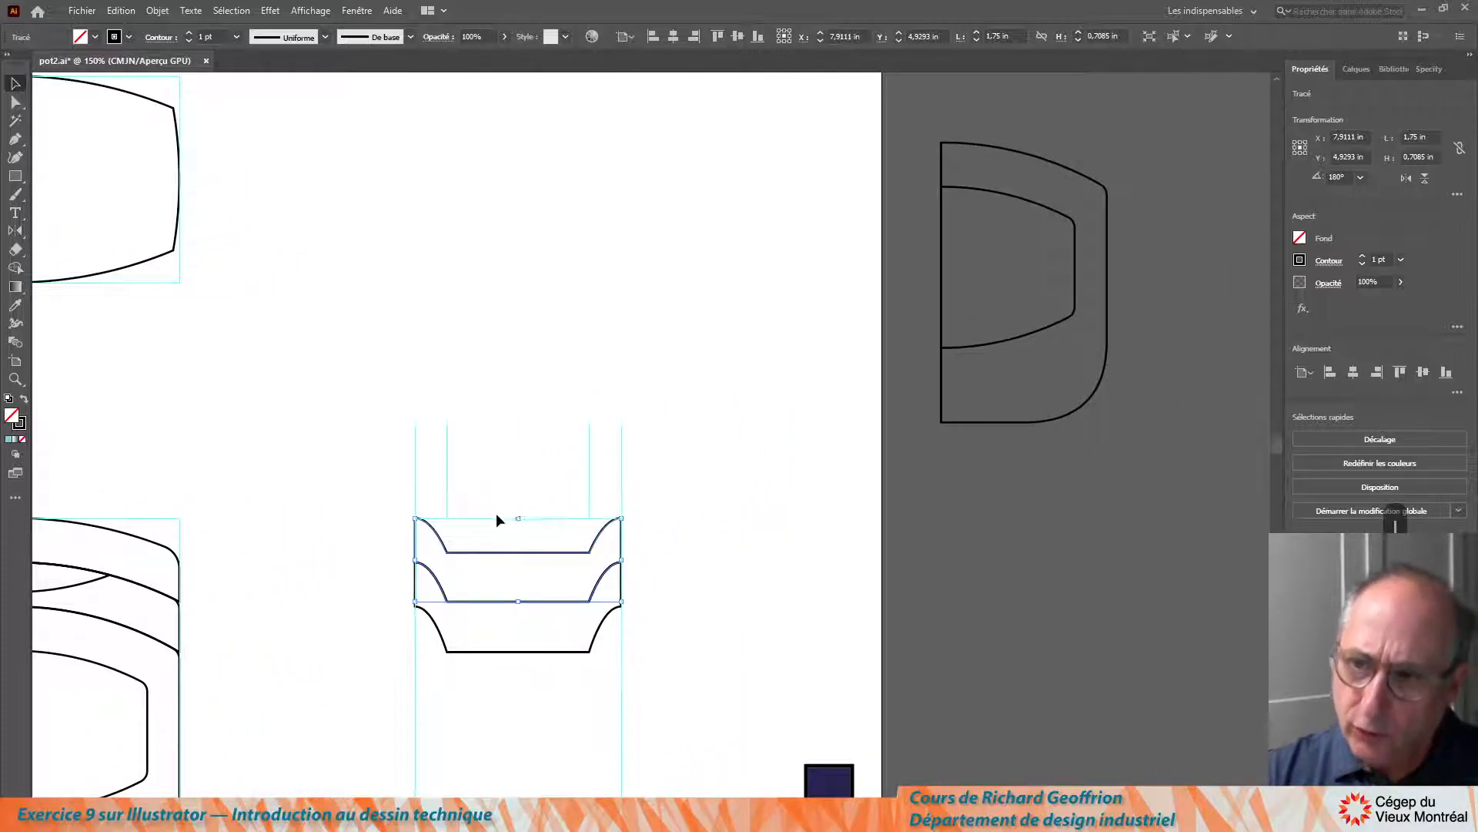
pyautogui.hscroll(1, 495, 537)
pyautogui.hscroll(-2, 493, 539)
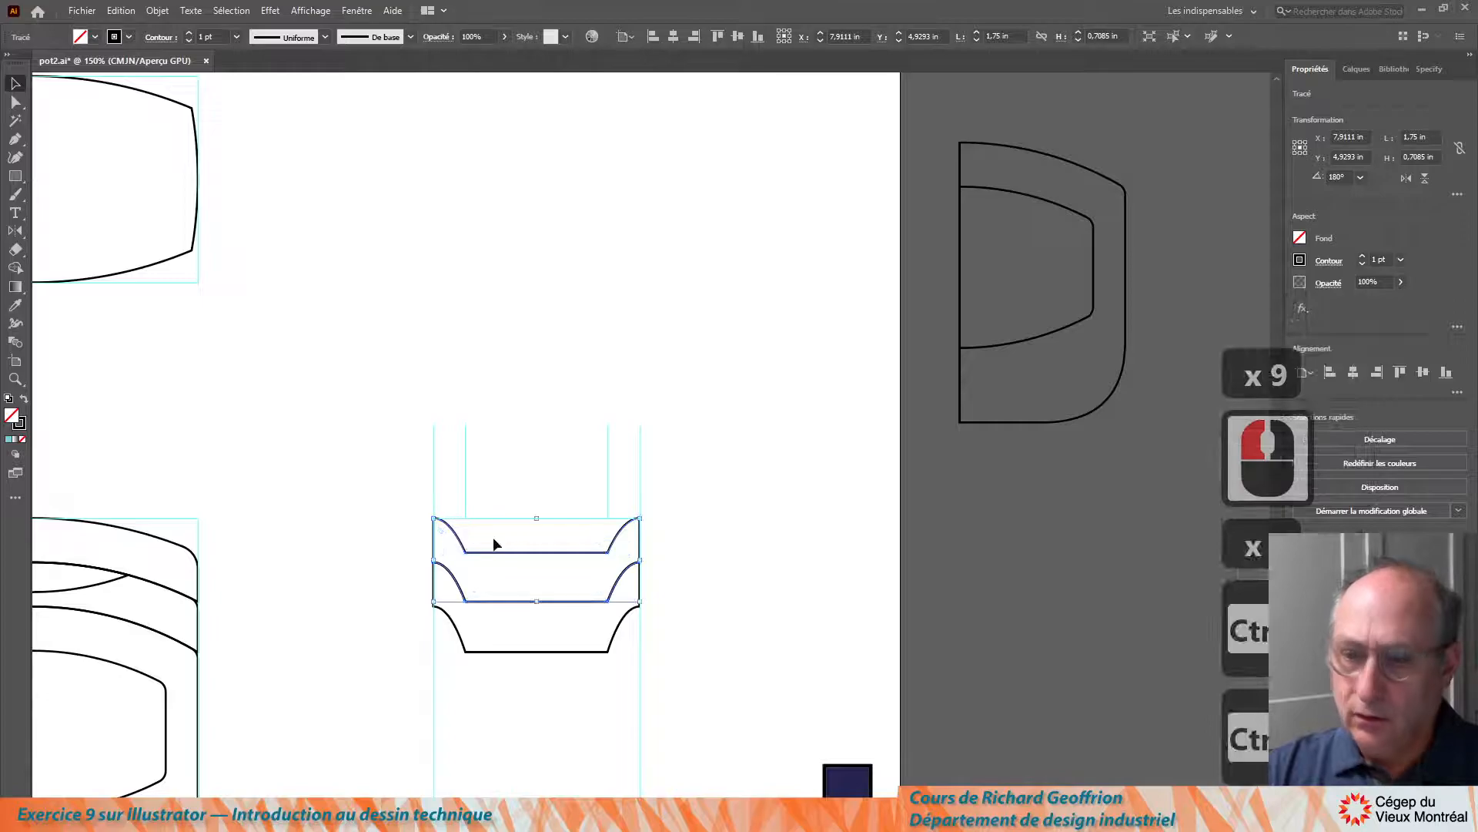
pyautogui.scroll(3, 494, 543)
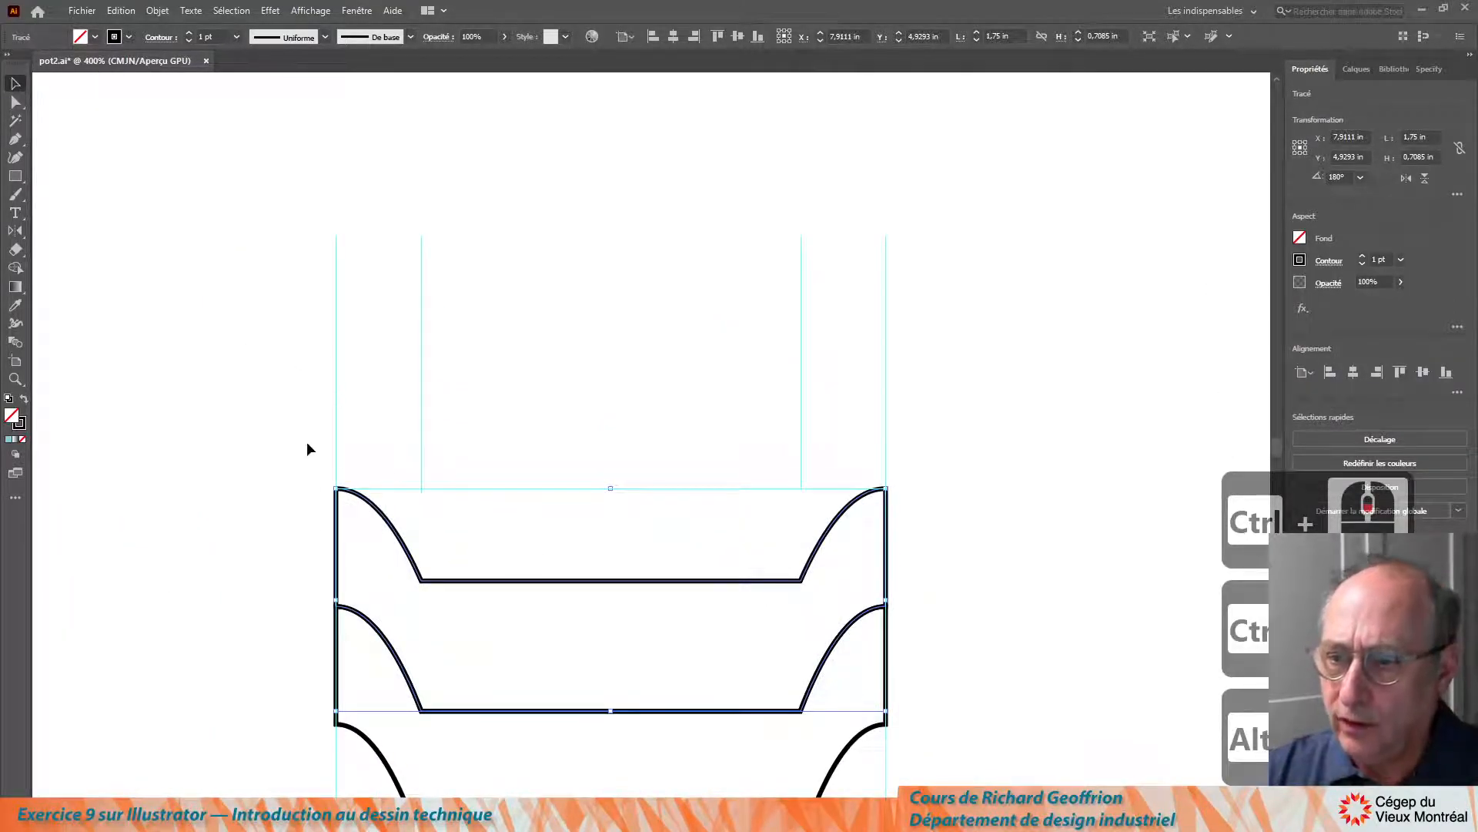
pyautogui.click(17, 101)
pyautogui.click(459, 551)
pyautogui.moveTo(303, 466); pyautogui.dragTo(962, 522)
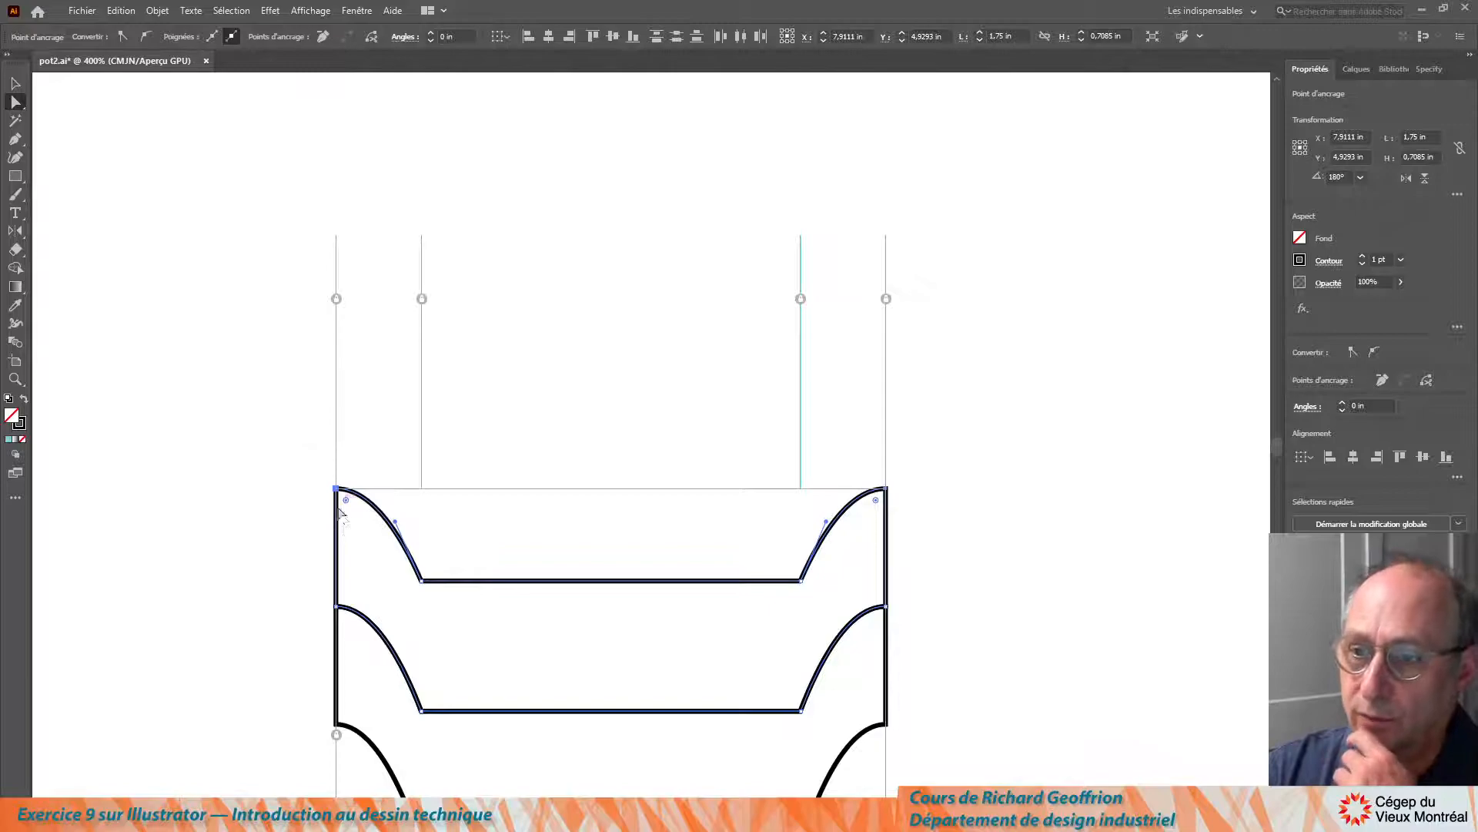
pyautogui.moveTo(345, 498); pyautogui.dragTo(357, 522)
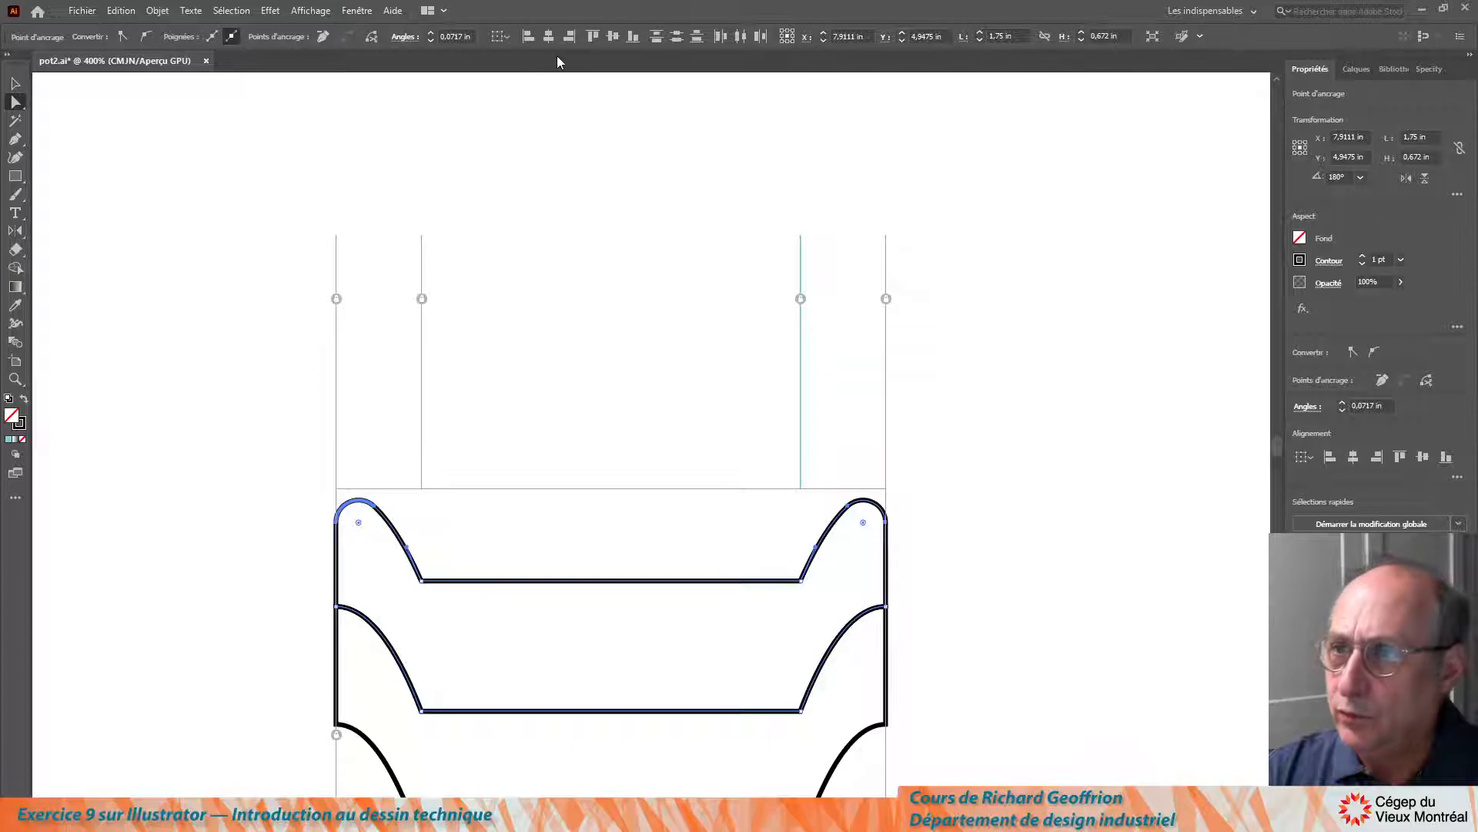
# Try radii of 0.1 in and 0.1408 in on the upper band's top outer corners
pyautogui.click(456, 34)
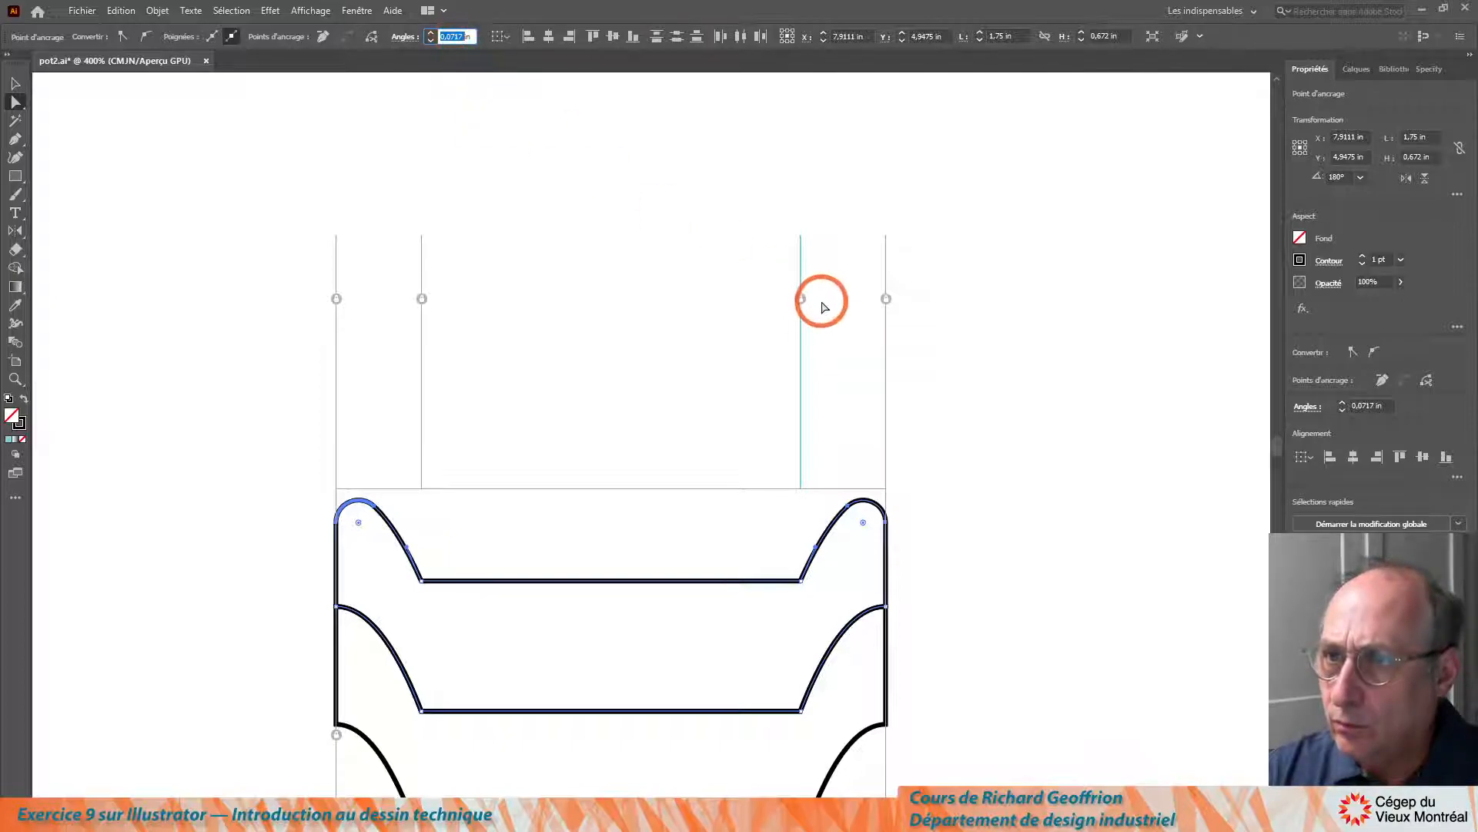
pyautogui.press('BackSpace')
pyautogui.write('0,1')
pyautogui.press('Return')
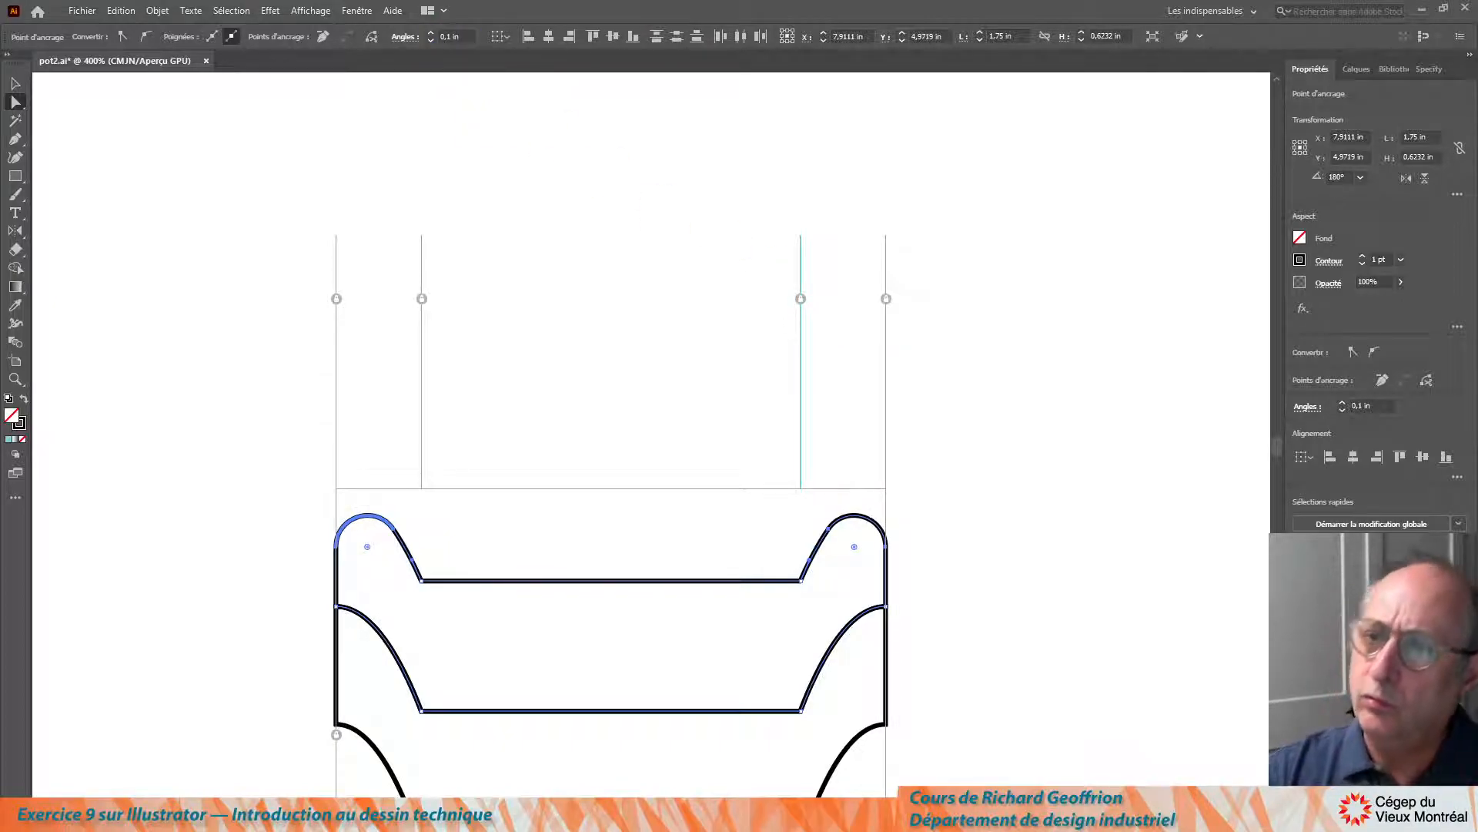
pyautogui.click(444, 36)
pyautogui.press('BackSpace')
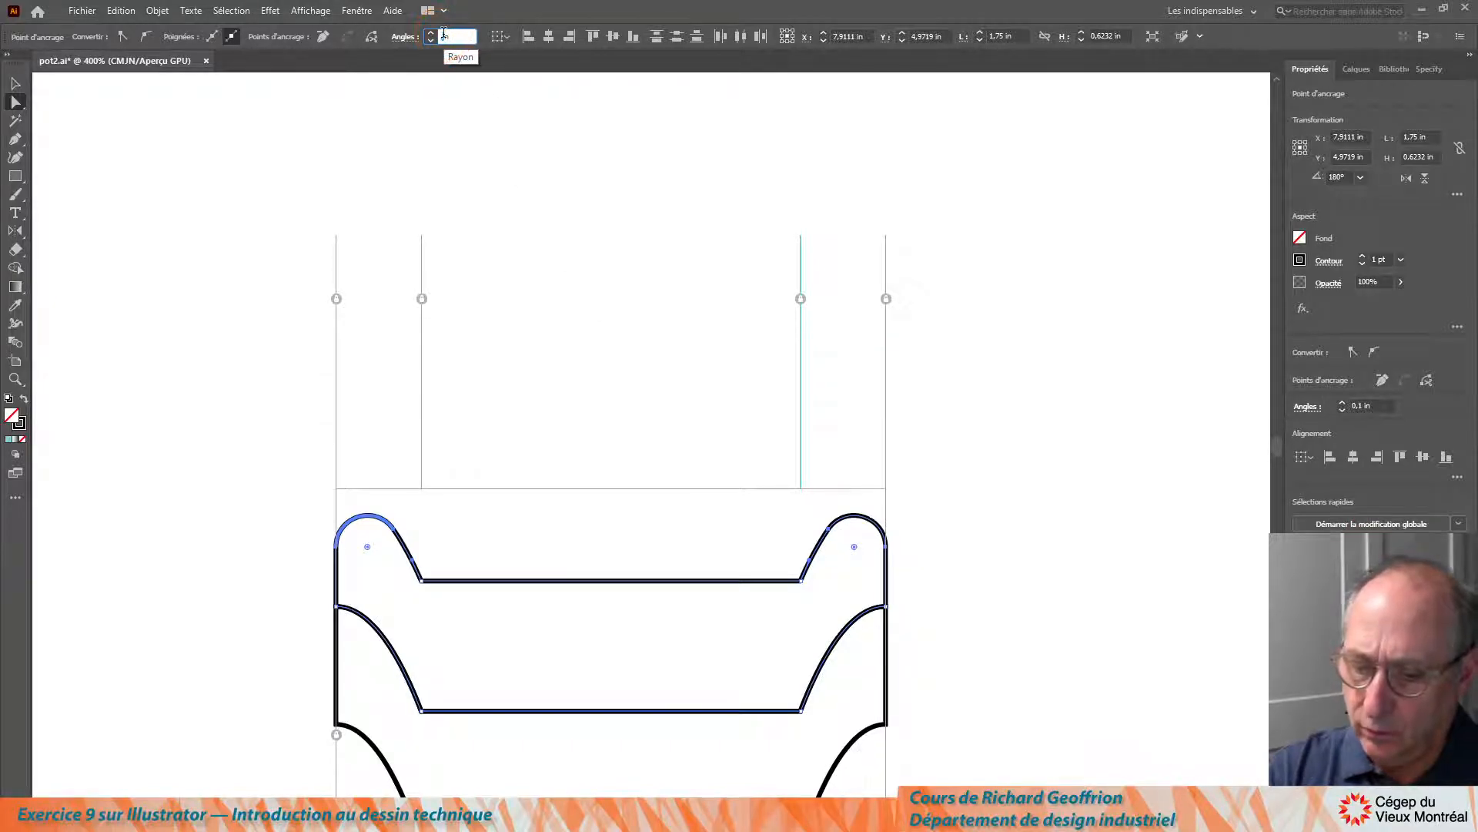
pyautogui.write('0,1408')
pyautogui.press('Return')
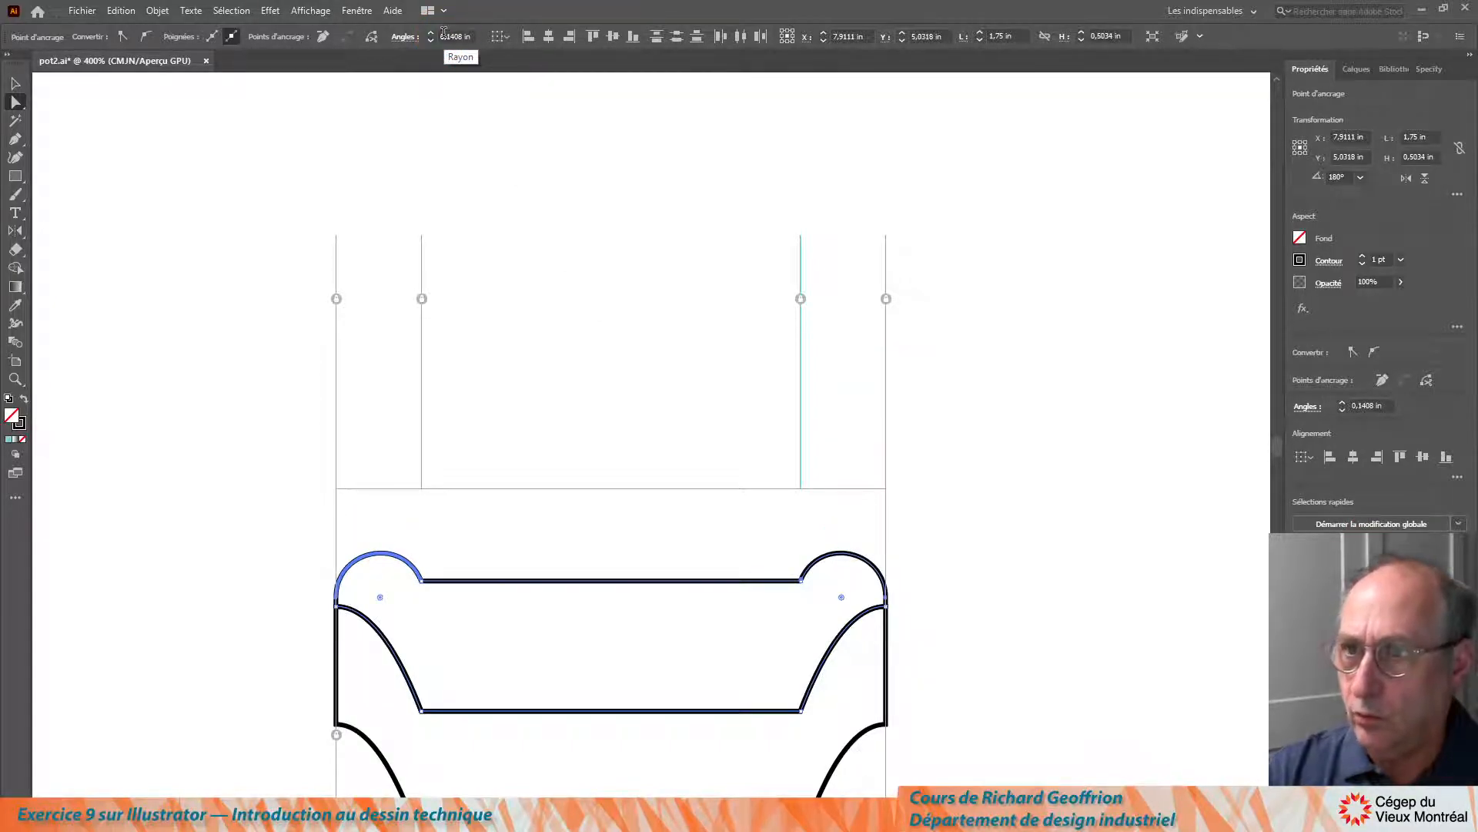
# Set the radius of the upper band's top outer corners to 0.07 in
pyautogui.tripleClick(446, 35)
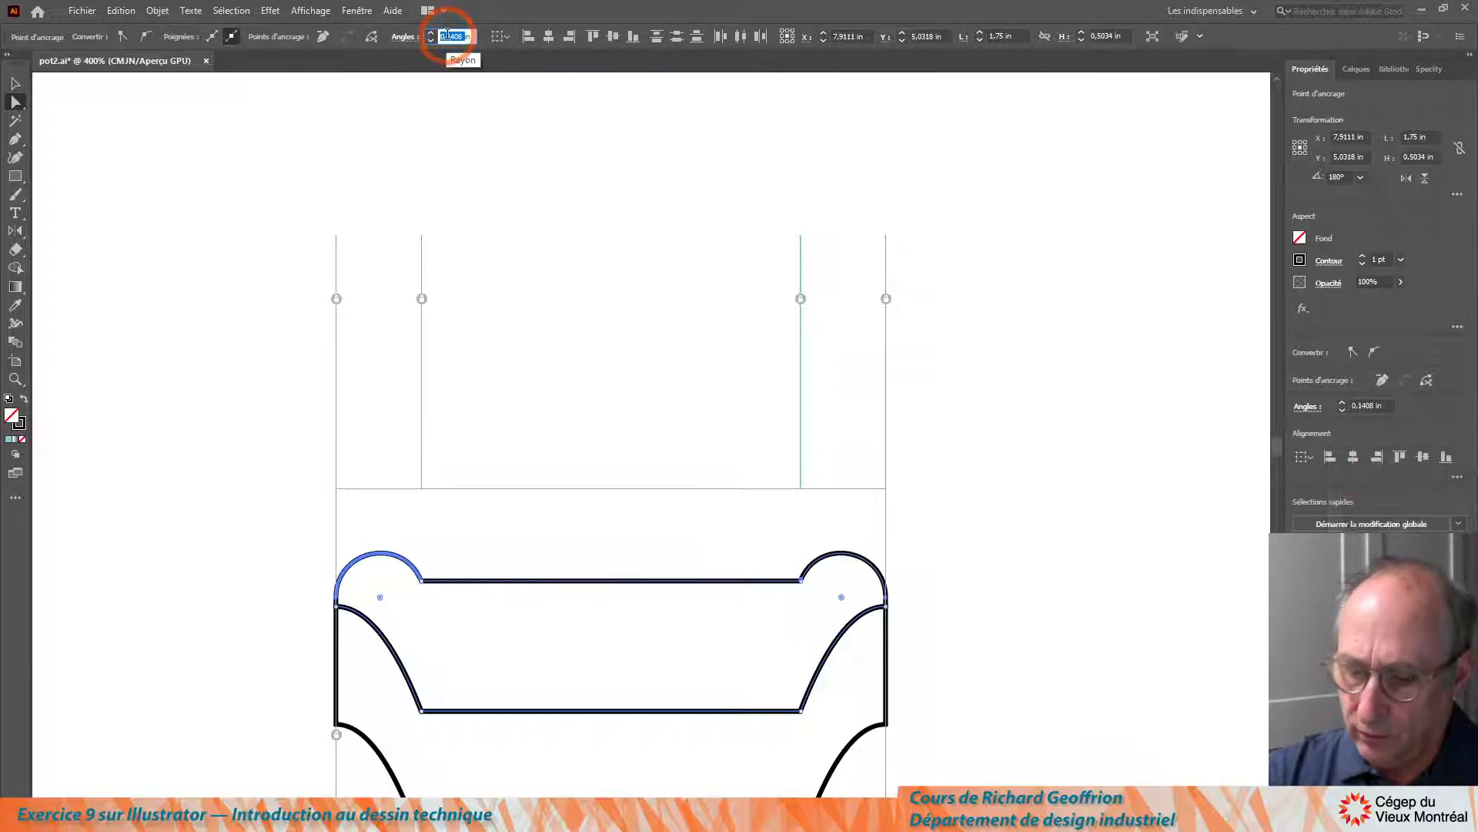
pyautogui.write('0,07')
pyautogui.press('Return')
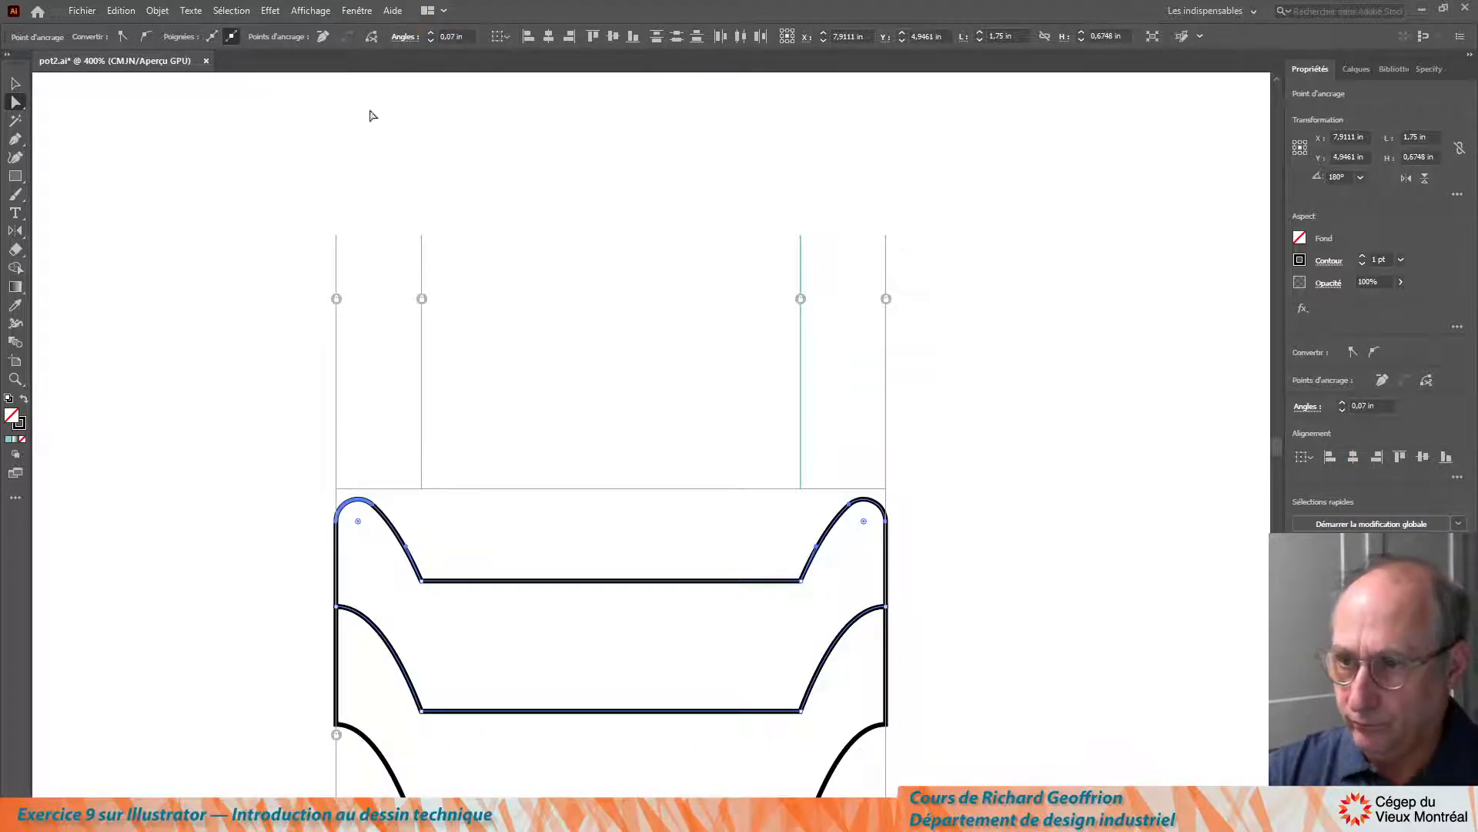
# Draw a straight horizontal line across the full width of the side view frame's top edge
pyautogui.click(14, 142)
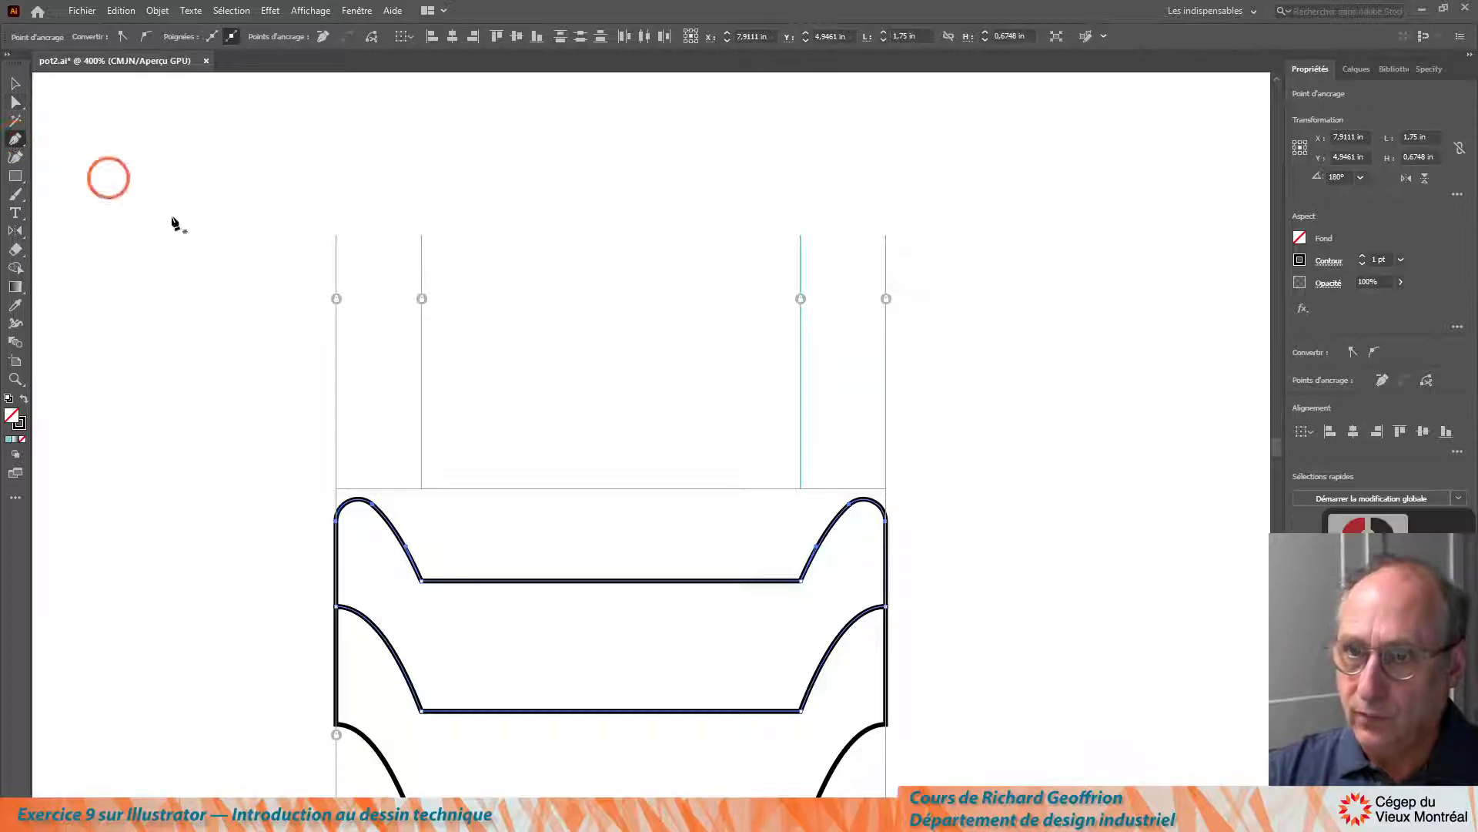
pyautogui.click(336, 489)
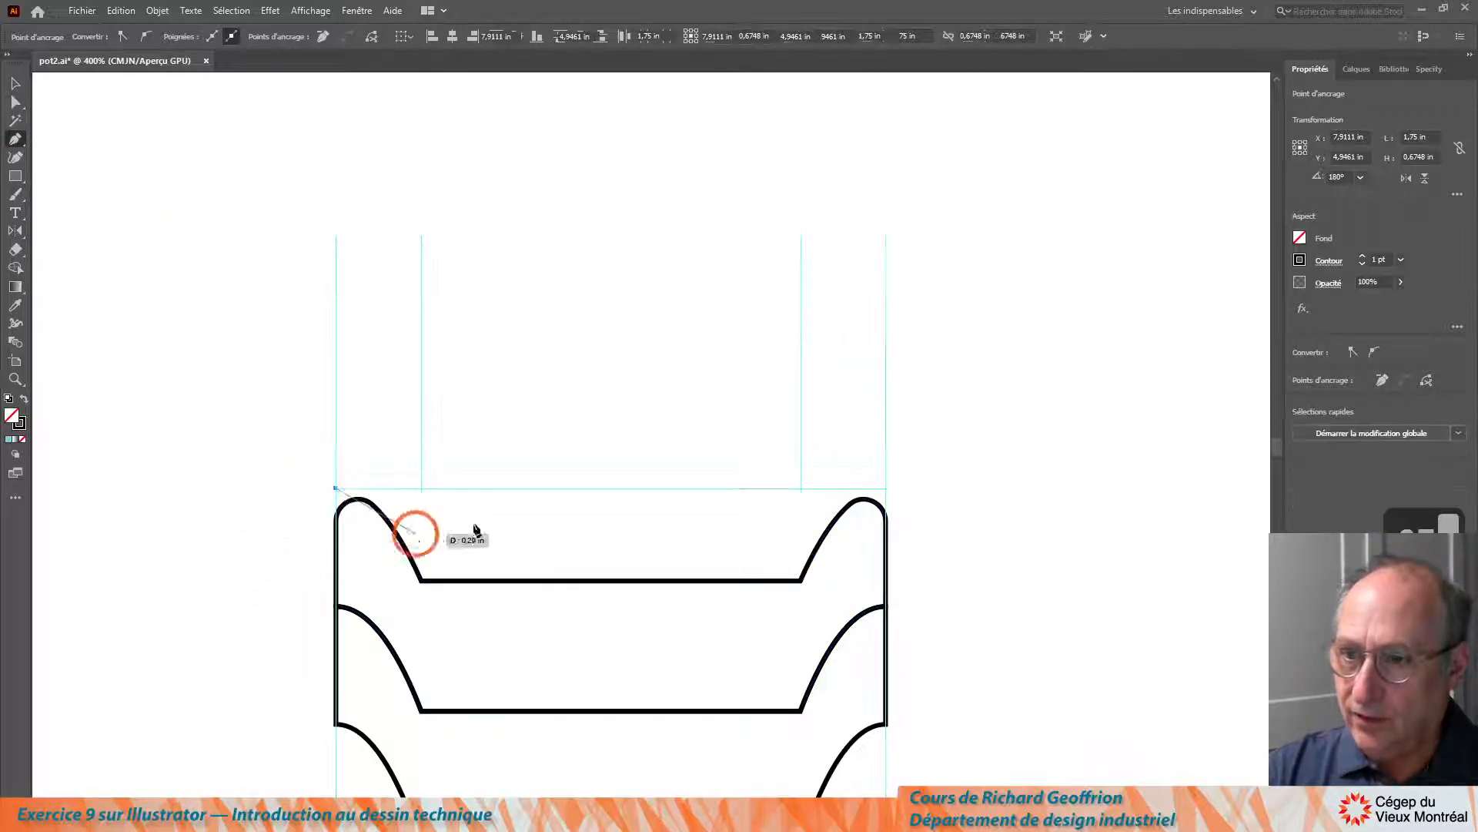
pyautogui.click(885, 488)
pyautogui.press('Escape')
pyautogui.click(15, 83)
pyautogui.click(219, 369)
pyautogui.scroll(-2, 371, 467)
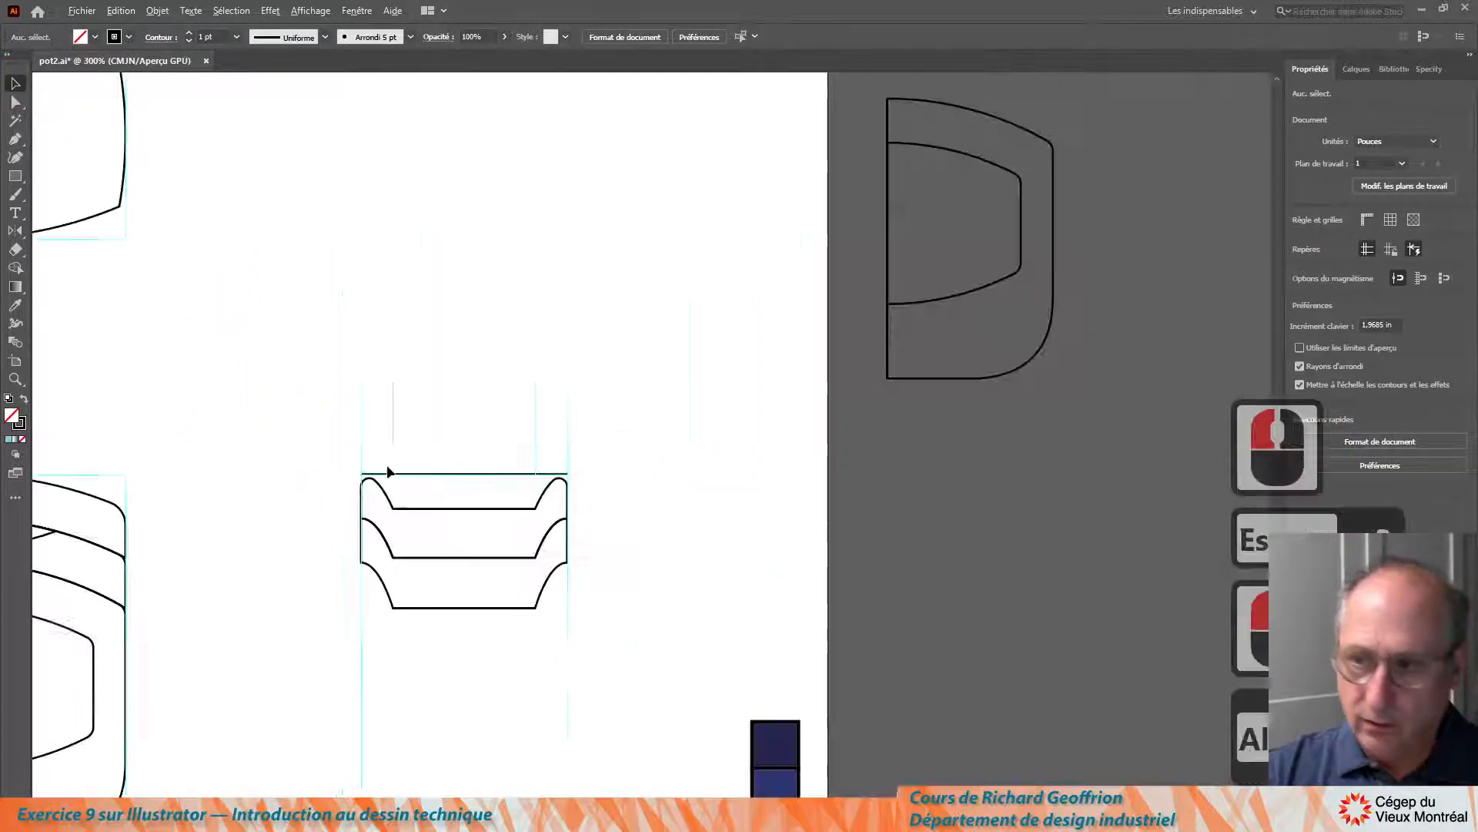
# Round the inner bottom corners of both bands' curved profiles to a radius of 0.4 in
pyautogui.click(16, 102)
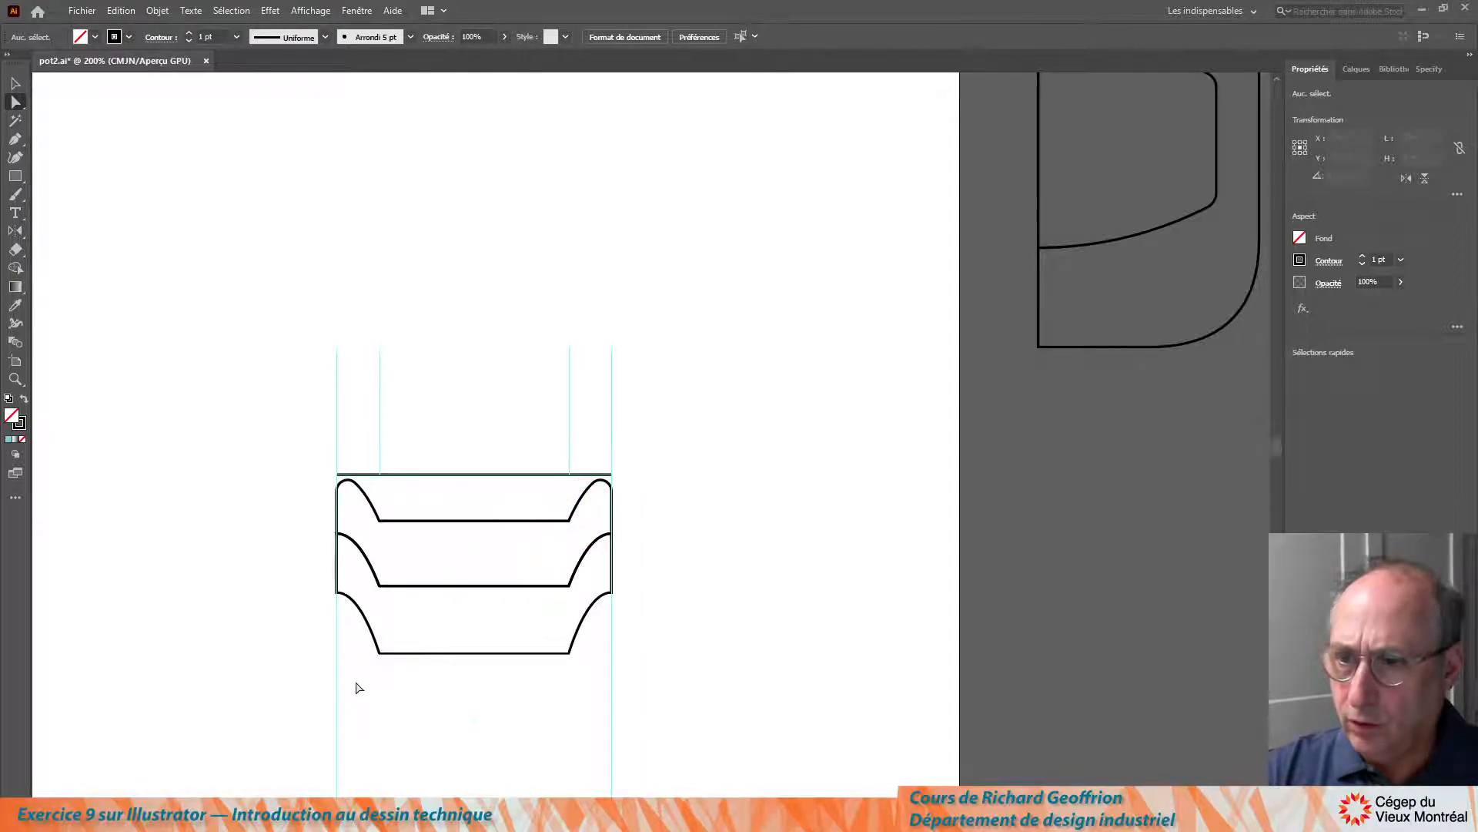
pyautogui.click(574, 515)
pyautogui.moveTo(560, 508); pyautogui.dragTo(530, 482)
pyautogui.click(488, 37)
pyautogui.write(',')
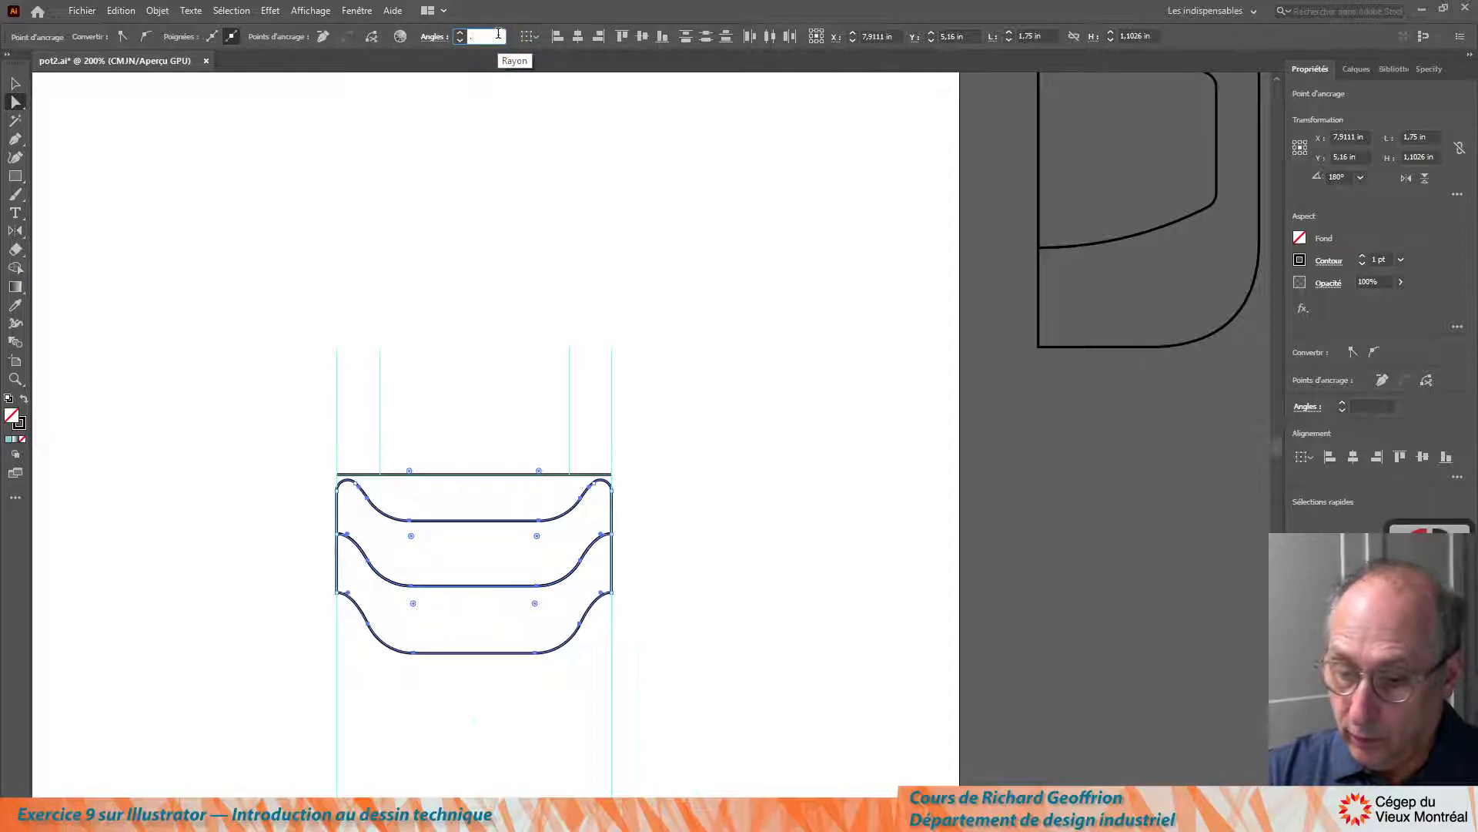
pyautogui.write('4')
pyautogui.press('Return')
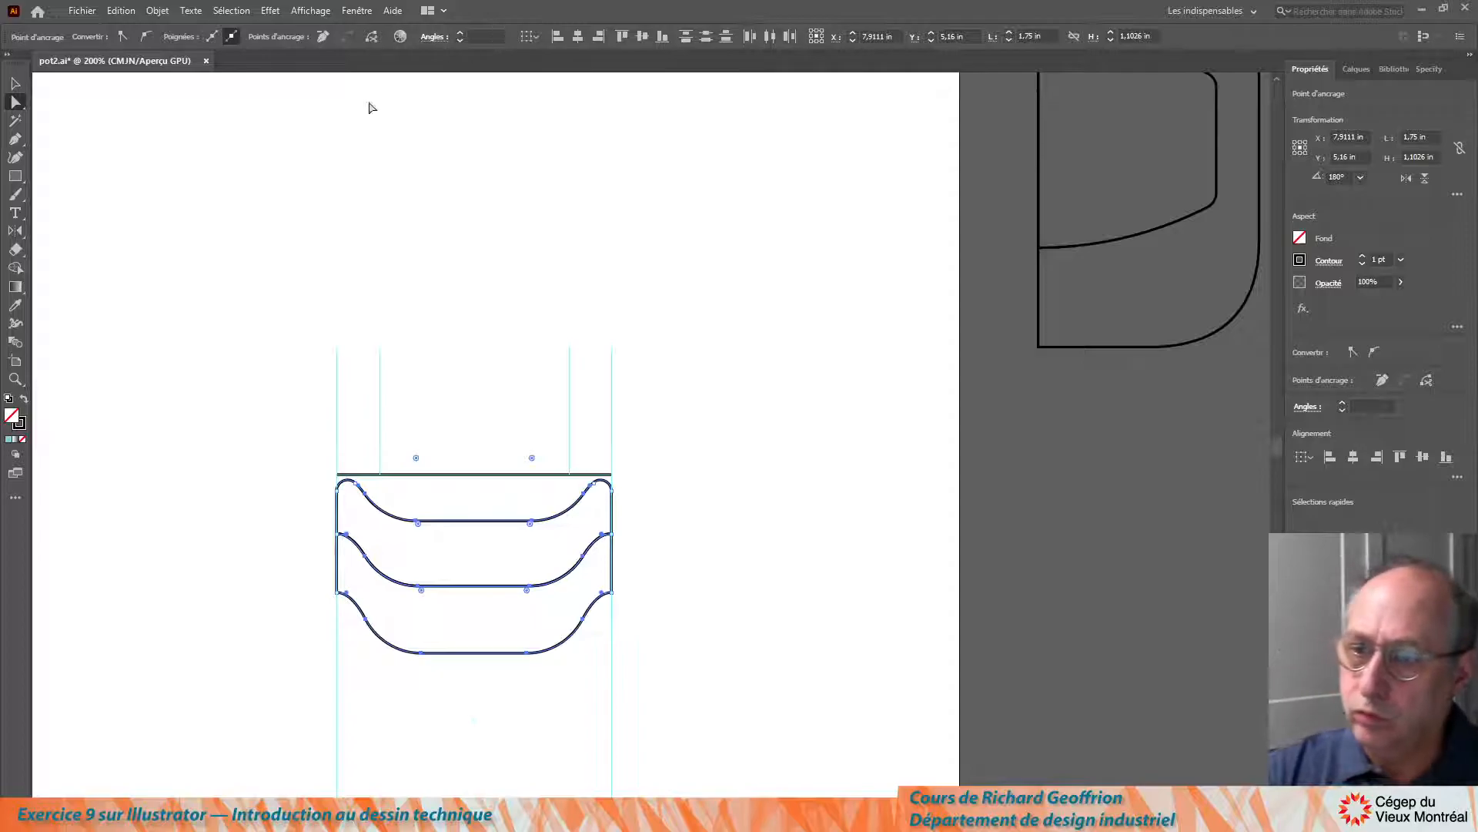
pyautogui.click(16, 84)
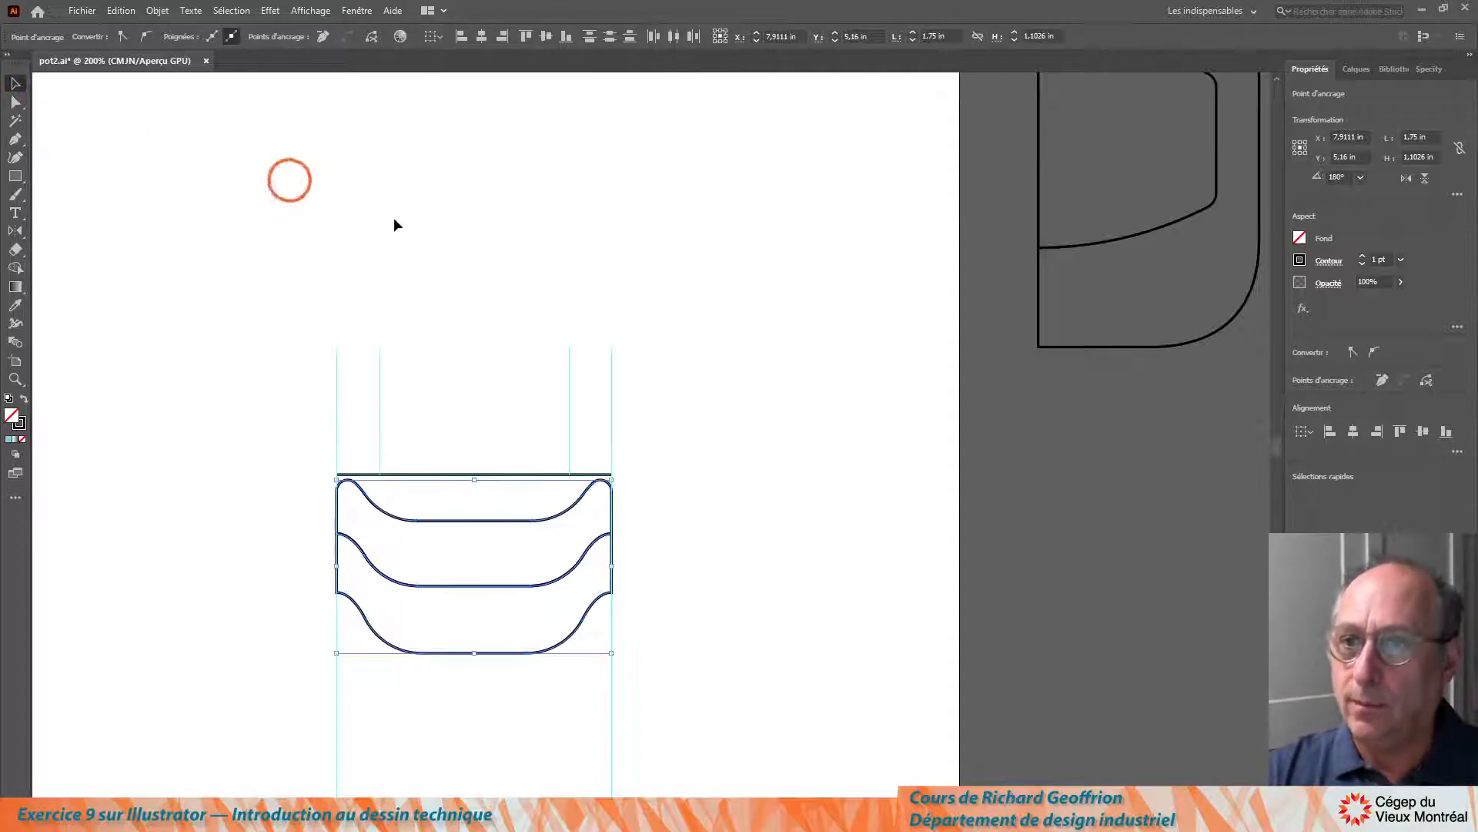
pyautogui.click(320, 394)
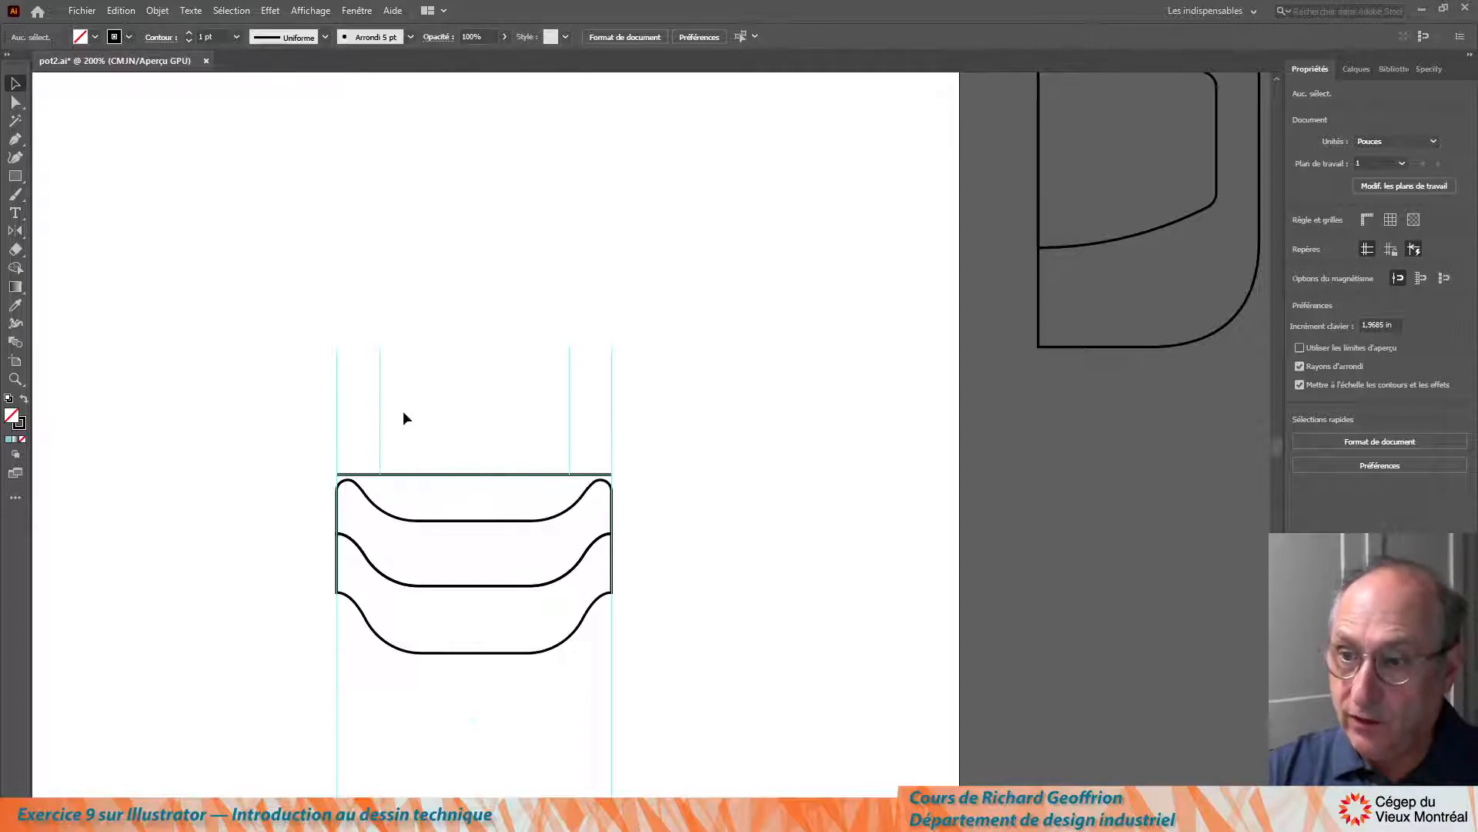
# Copy the upper band and the top line 1.9685 in straight up, clear of the side view
pyautogui.click(479, 547)
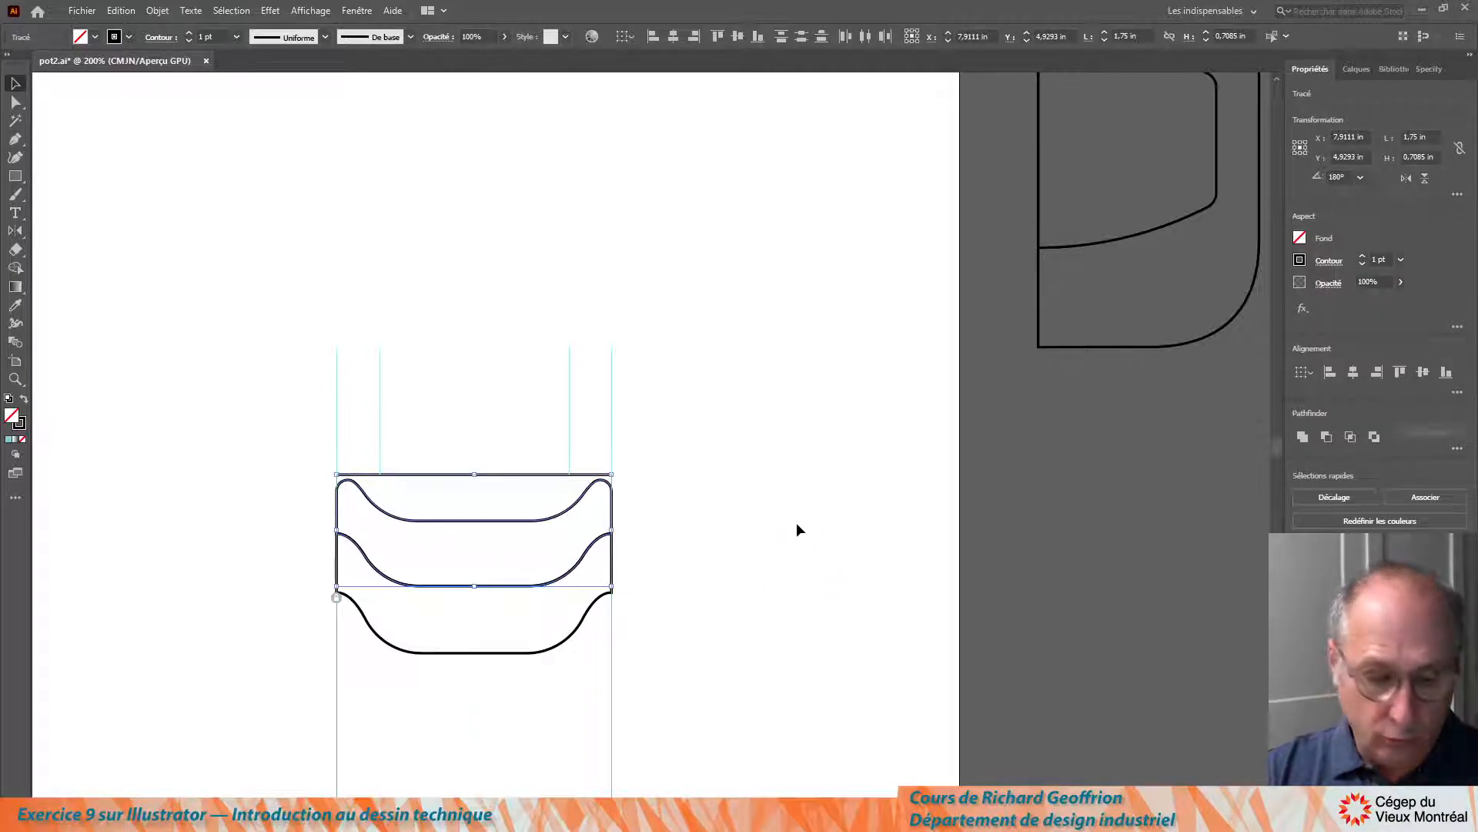
pyautogui.hotkey('ctrl', 'd')
pyautogui.scroll(2, 551, 289)
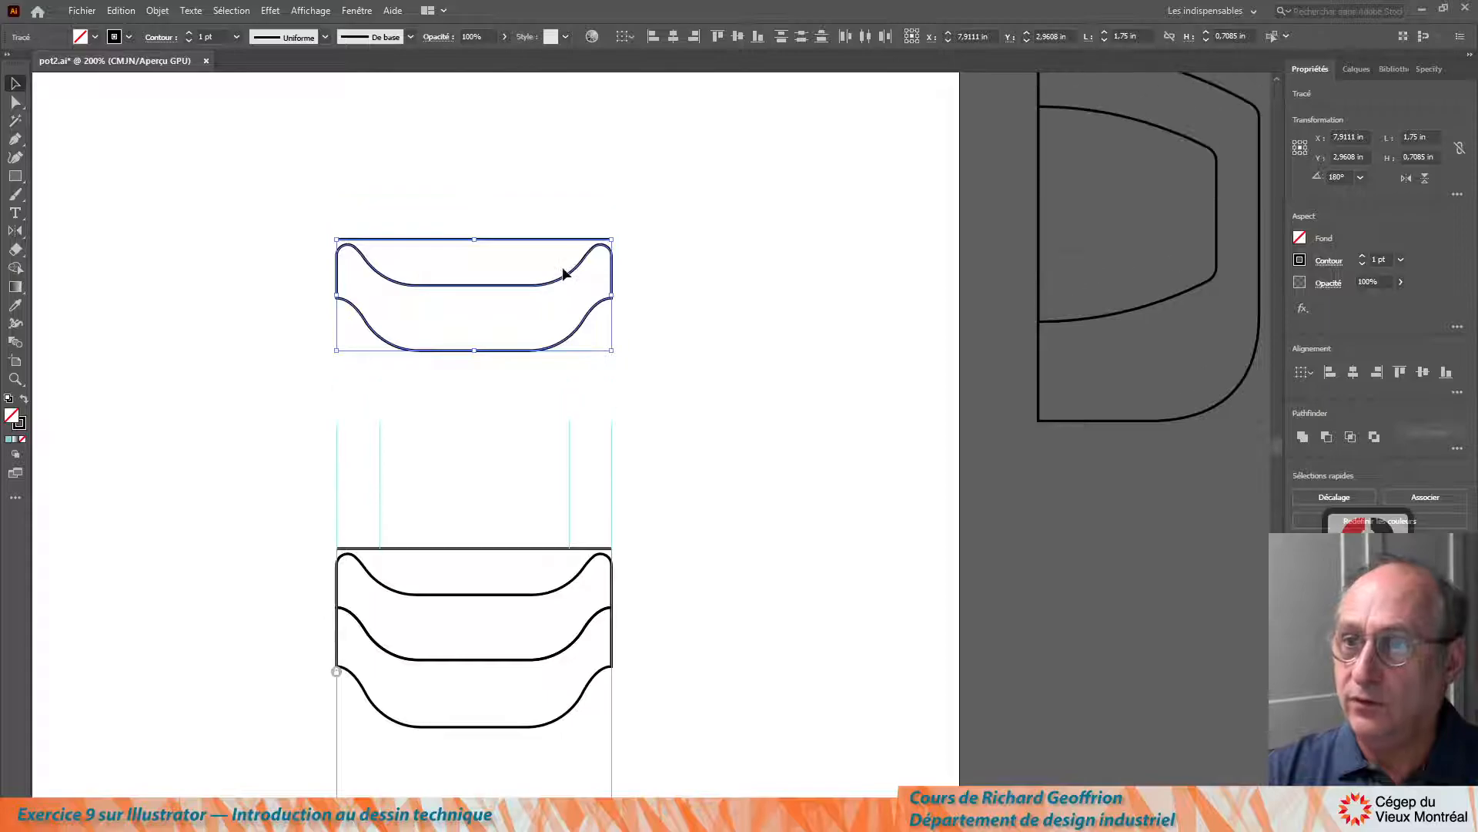
# Build a closed shape between the copied line and band with Shape Builder, using gap detection set to Grande
pyautogui.moveTo(250, 182); pyautogui.dragTo(743, 414)
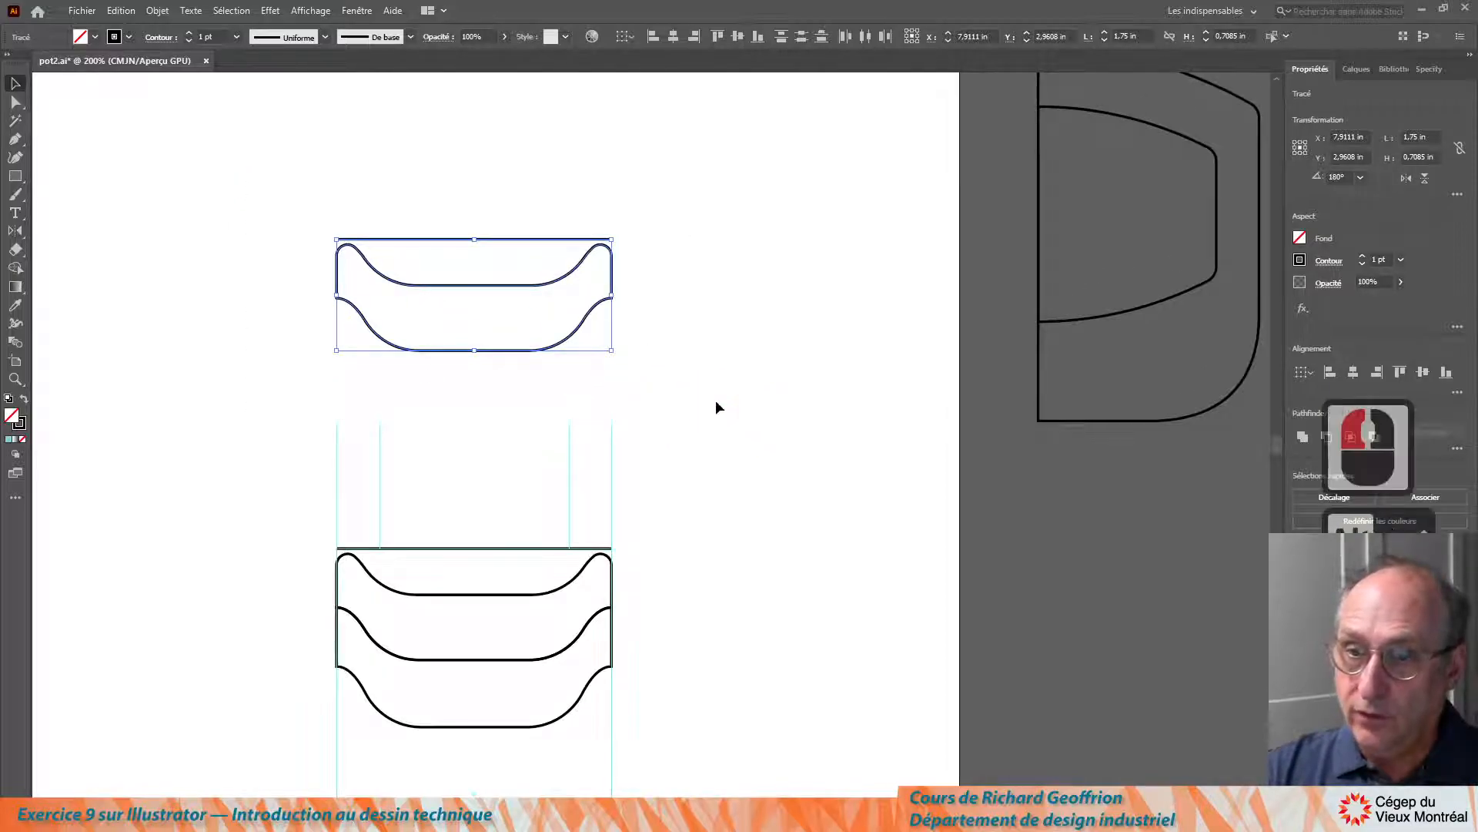
pyautogui.doubleClick(14, 268)
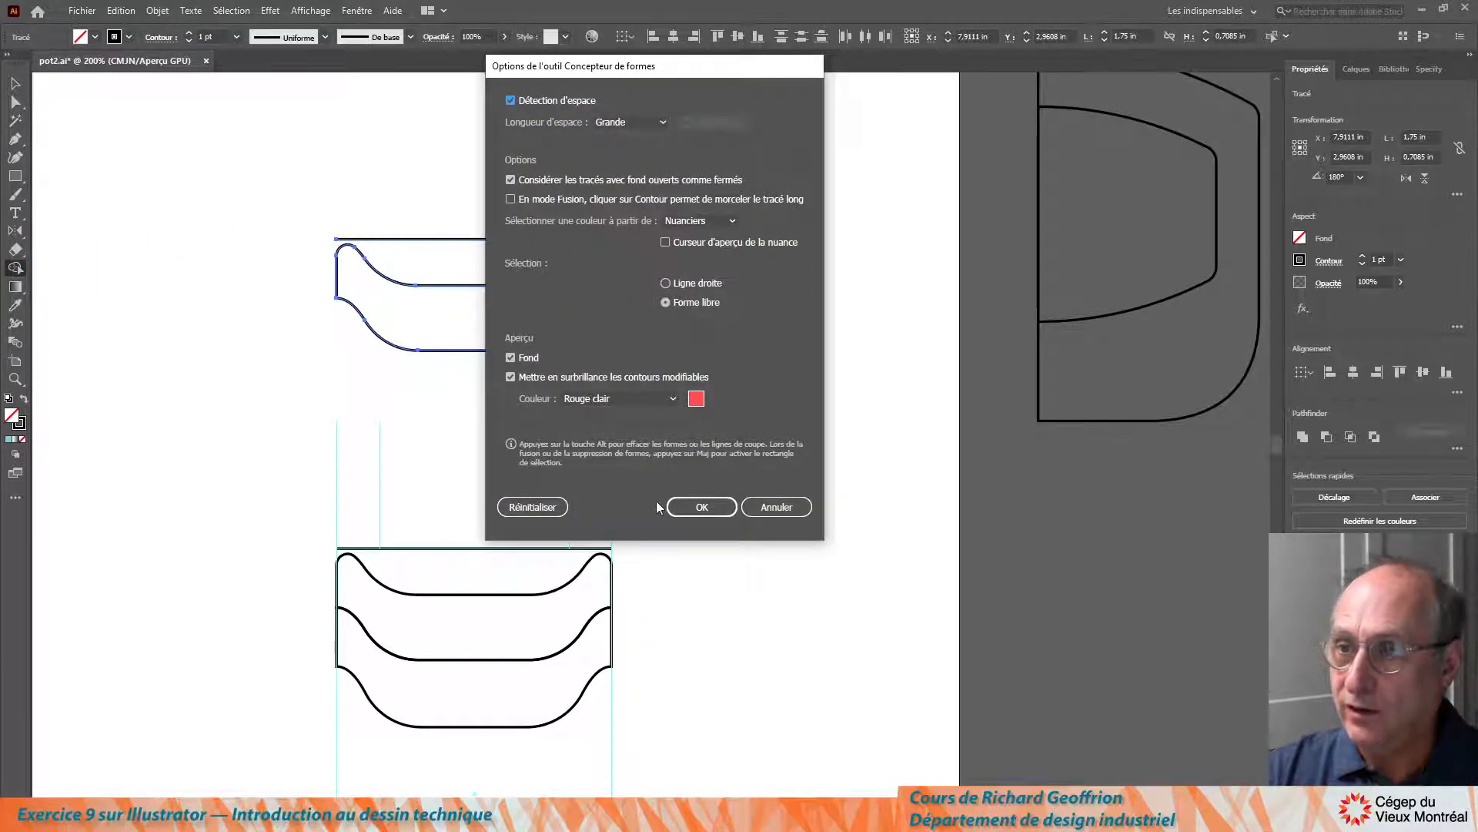
pyautogui.click(702, 506)
pyautogui.click(447, 262)
pyautogui.click(161, 380)
pyautogui.click(15, 85)
pyautogui.click(275, 339)
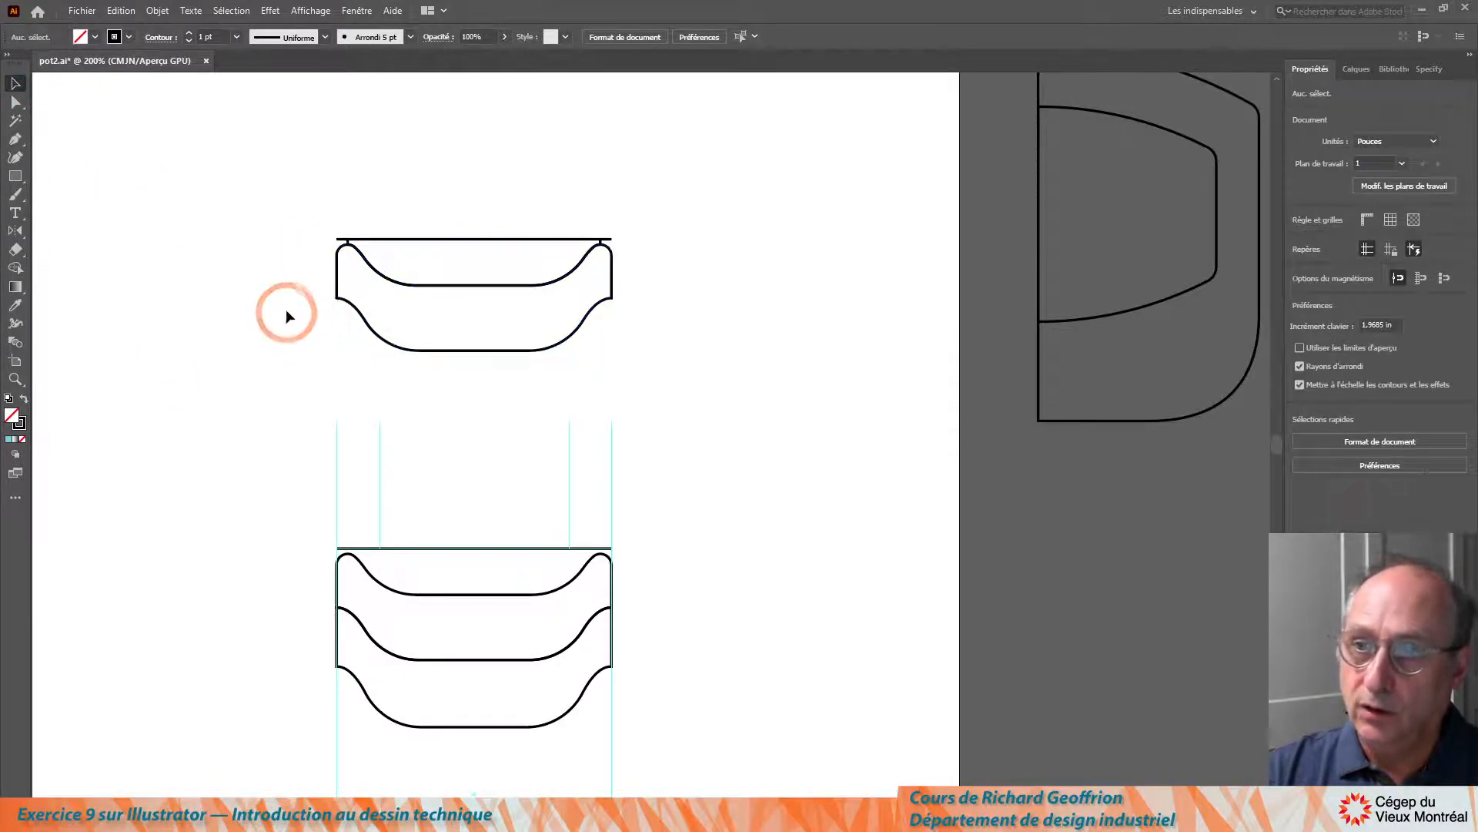
# Delete the copied band and the two leftover line ends, keeping only the new closed shape
pyautogui.moveTo(291, 316); pyautogui.dragTo(611, 369)
pyautogui.press('Delete')
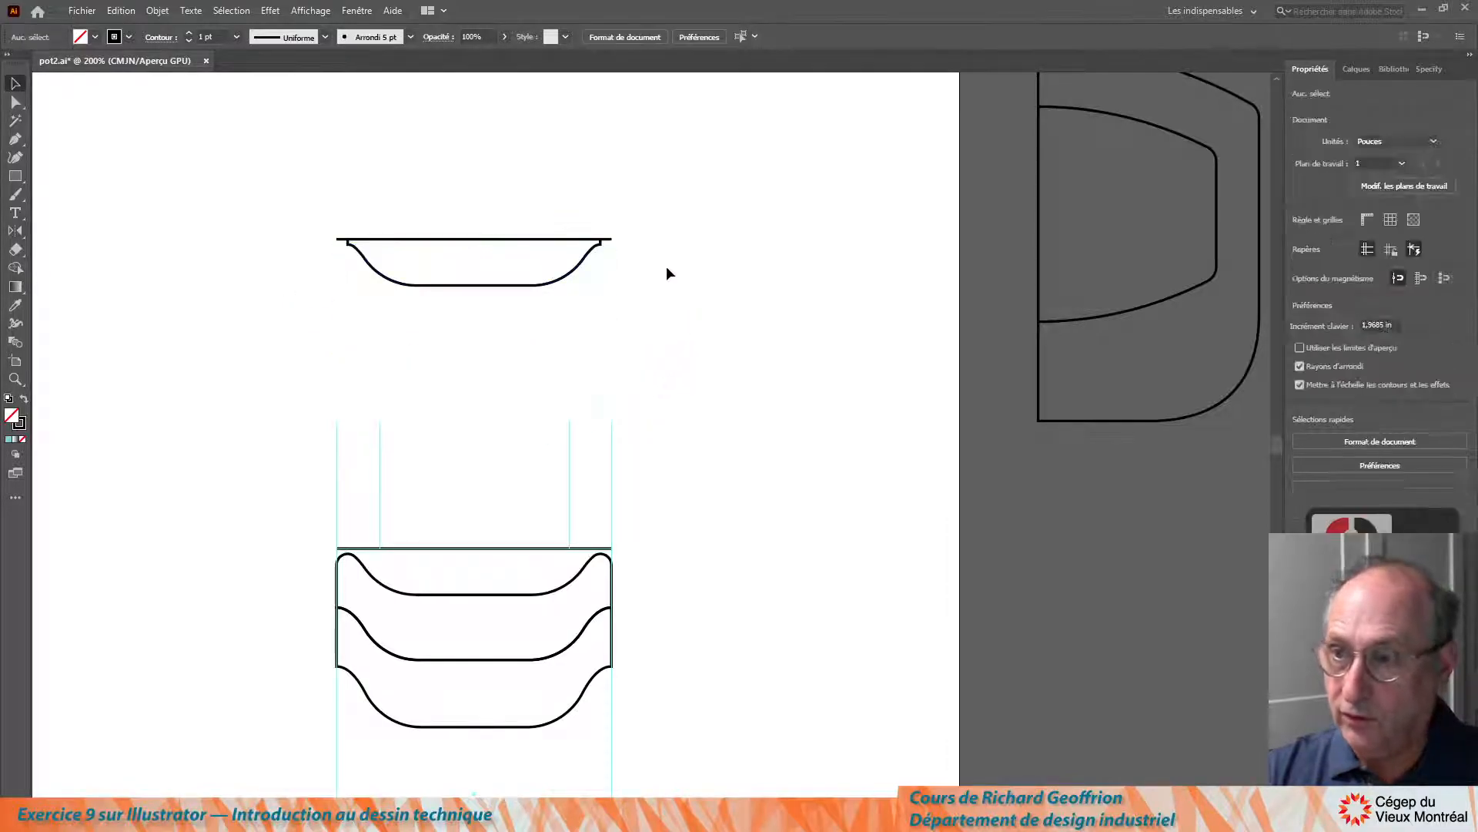
pyautogui.click(604, 240)
pyautogui.press('Delete')
pyautogui.click(338, 241)
pyautogui.press('Delete')
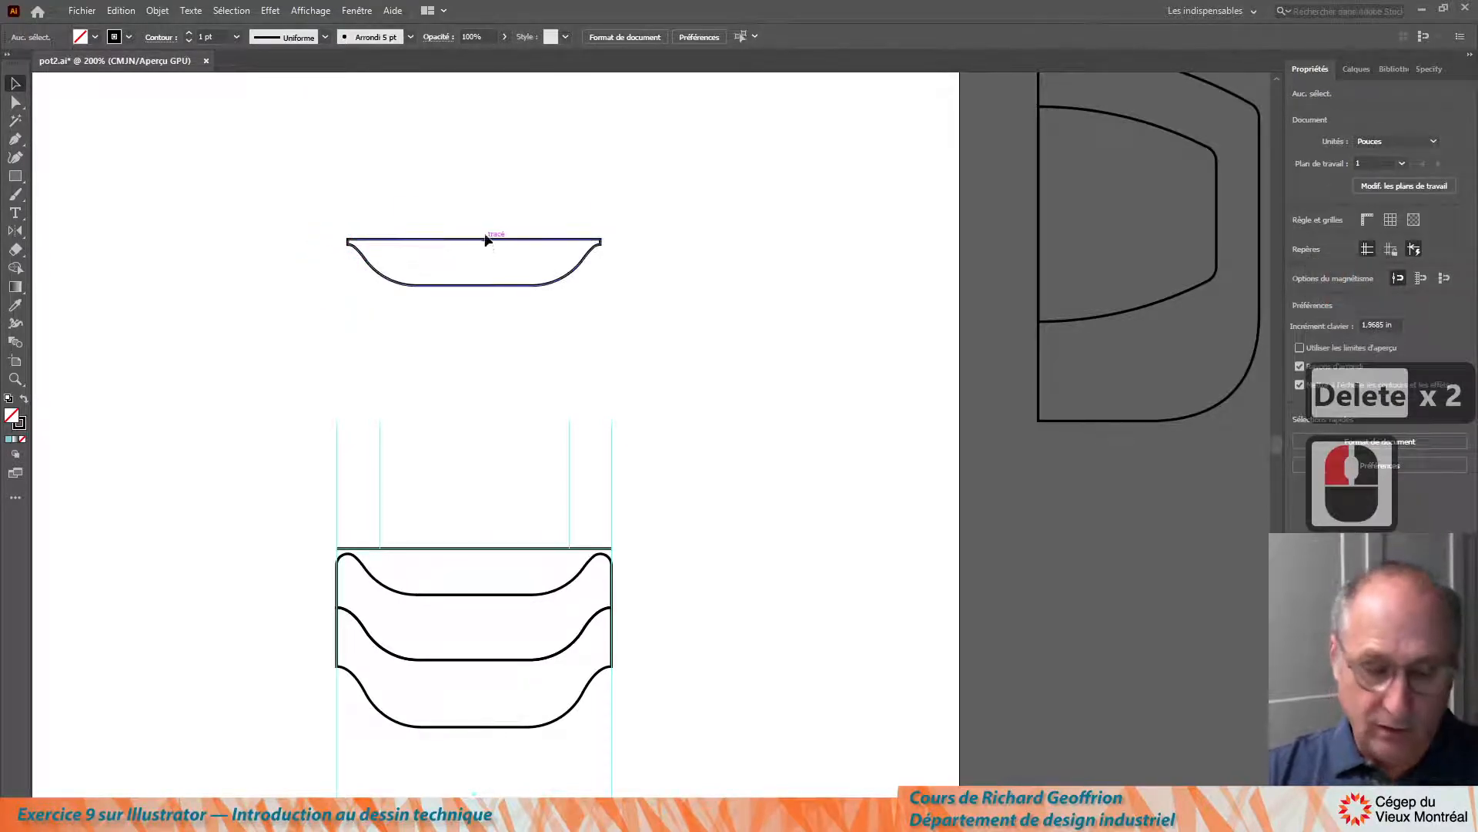
# Round the small corners at both upper ends of the new shape to a radius of about 0.016 in
pyautogui.scroll(2, 484, 229)
pyautogui.click(17, 106)
pyautogui.moveTo(160, 224); pyautogui.dragTo(250, 306)
pyautogui.scroll(-1, 236, 258)
pyautogui.scroll(1, 239, 254)
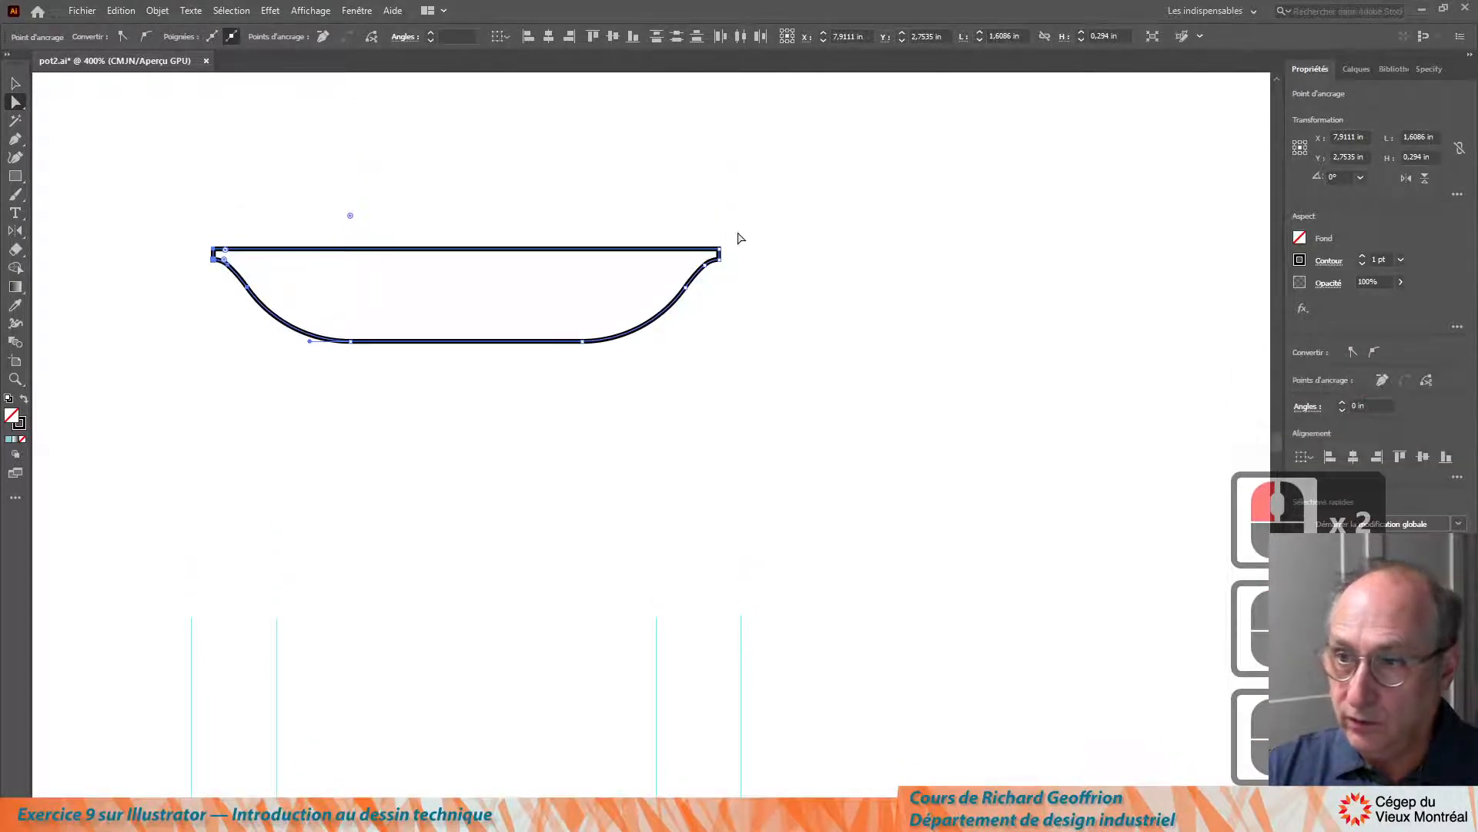
pyautogui.moveTo(196, 229); pyautogui.dragTo(221, 267)
pyautogui.moveTo(760, 223); pyautogui.dragTo(539, 302)
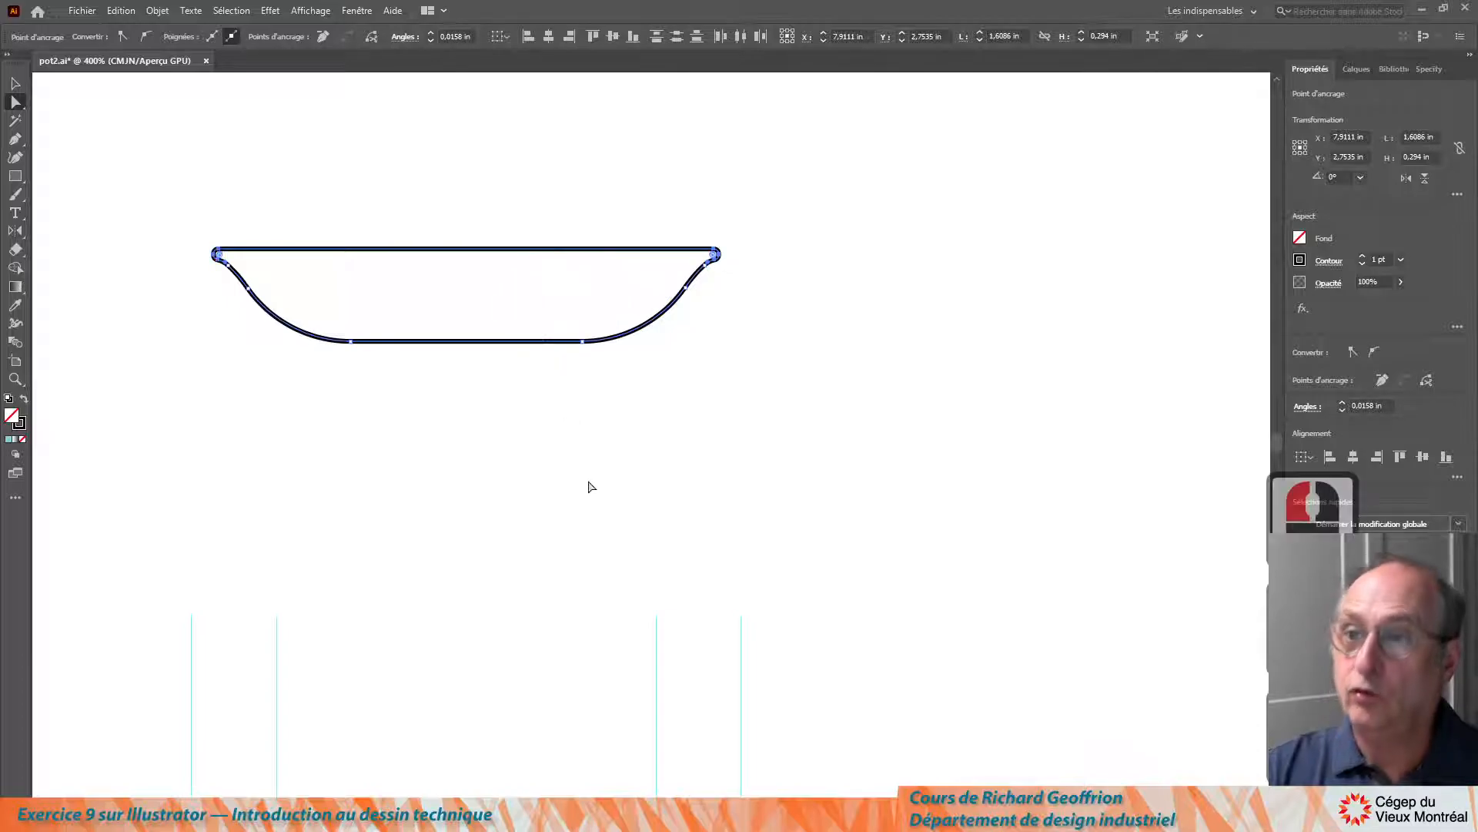
pyautogui.click(16, 82)
pyautogui.click(523, 266)
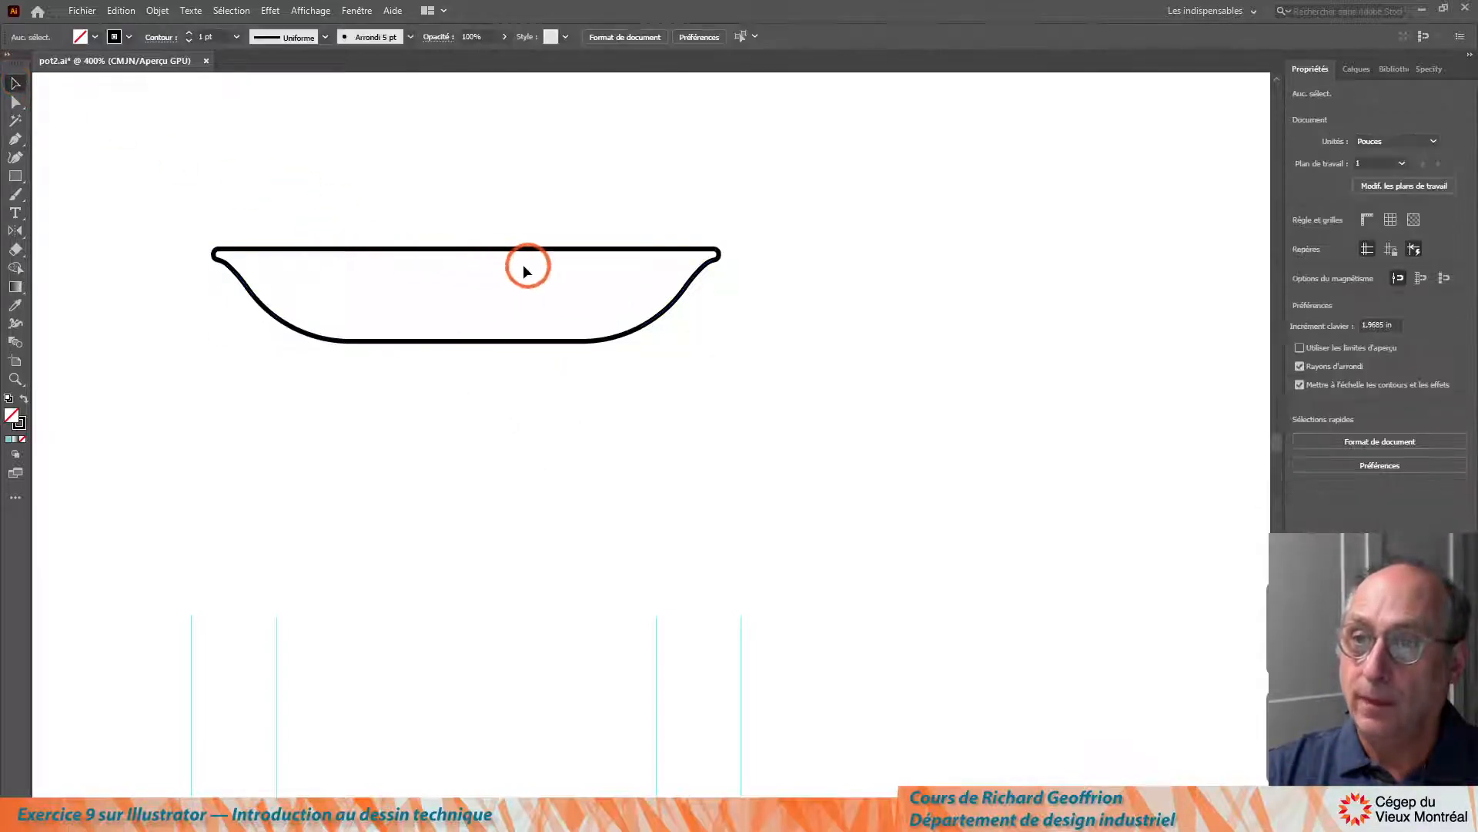
# Move the rounded shape down 1.9685 in so it sits above the upper band in the side view
pyautogui.hotkey('ctrl', '1')
pyautogui.moveTo(397, 245); pyautogui.dragTo(625, 306)
pyautogui.press('Down')
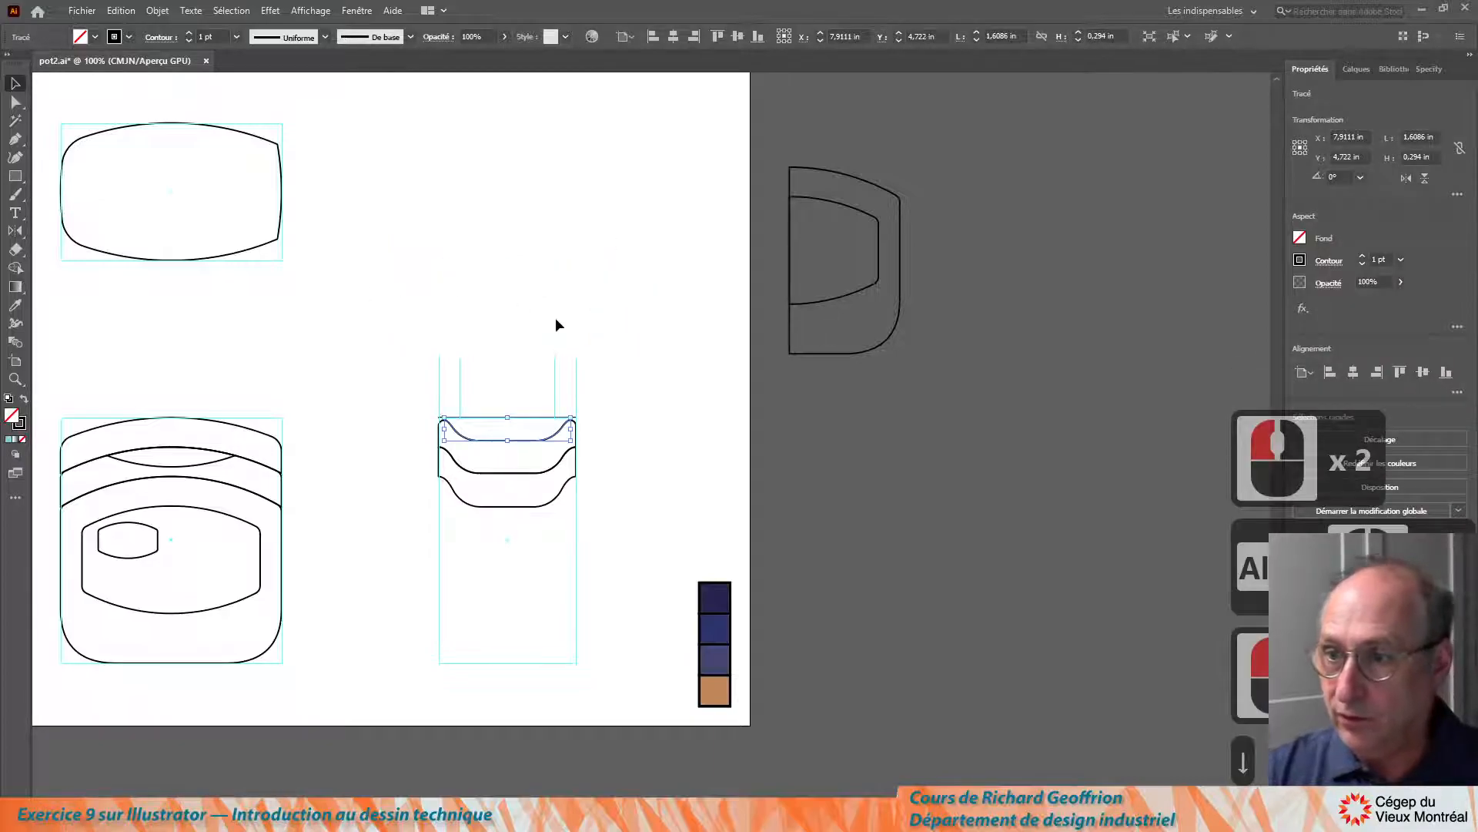
pyautogui.click(622, 397)
pyautogui.hscroll(-2, 534, 433)
pyautogui.scroll(-1, 528, 466)
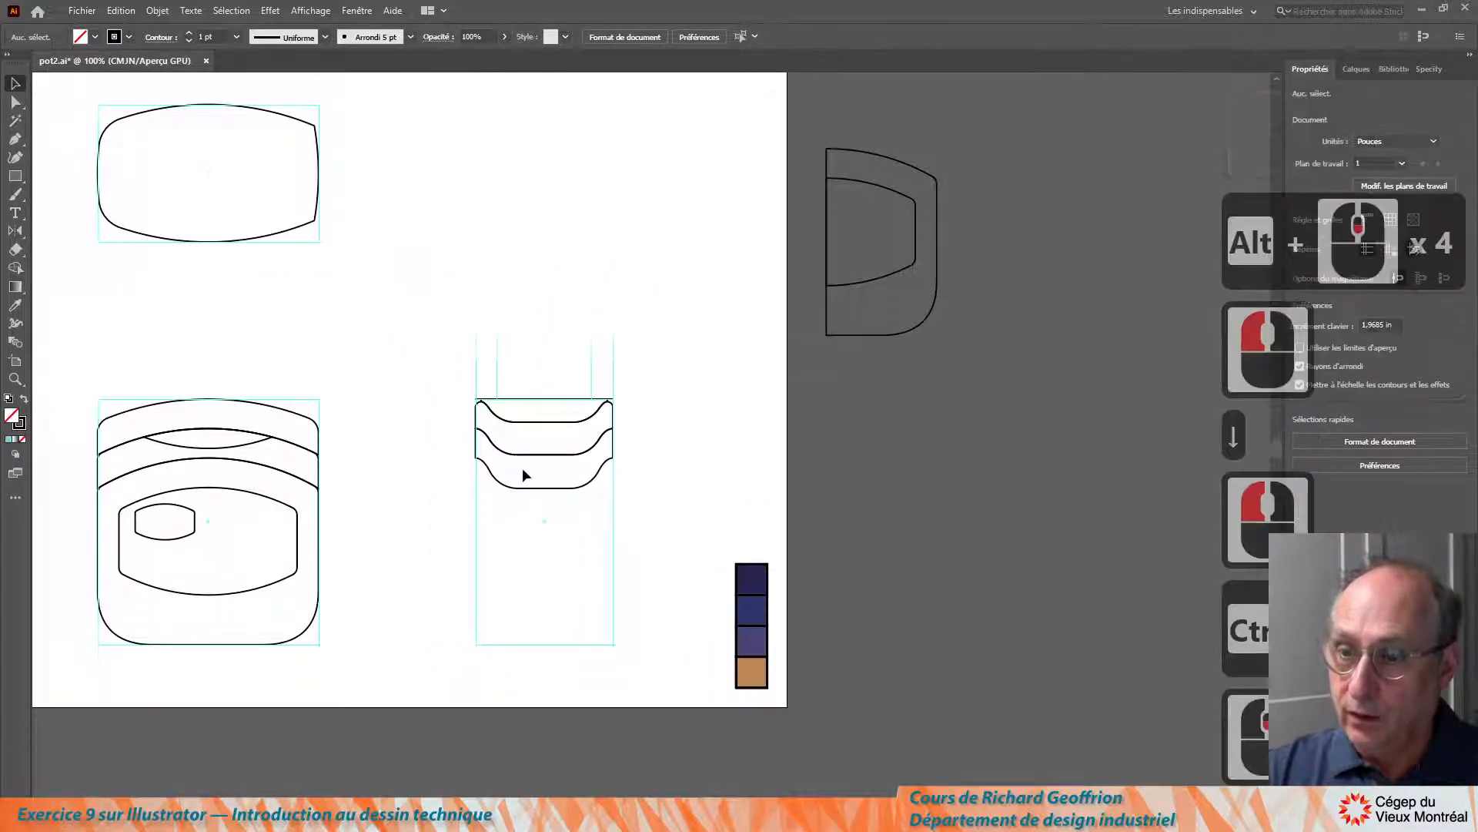
pyautogui.scroll(2, 506, 478)
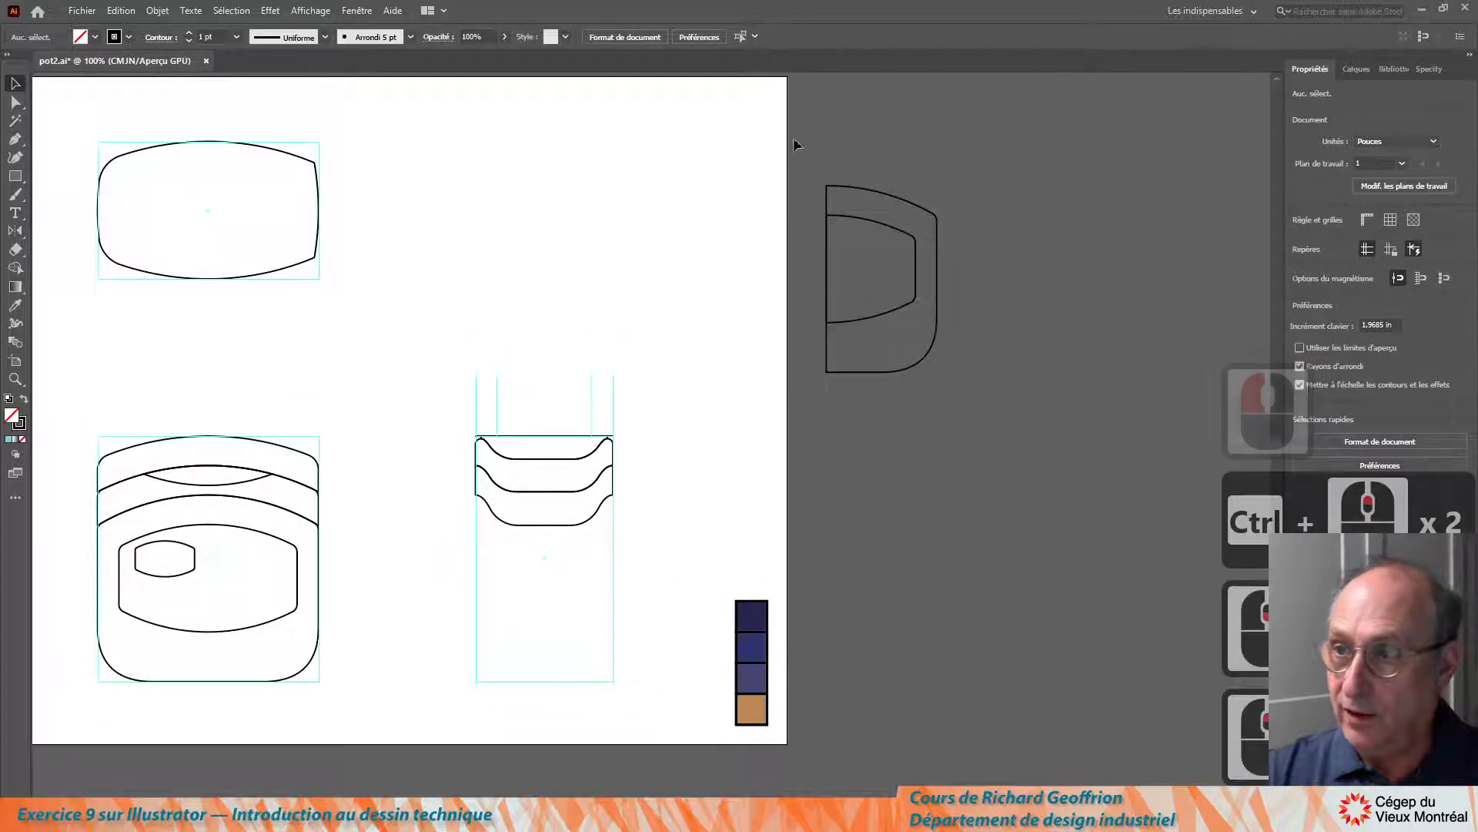
# Move the half outline and its inner shape into the side view, aligned with the bottom-right corner of the guide box
pyautogui.click(993, 426)
pyautogui.moveTo(804, 162); pyautogui.dragTo(994, 426)
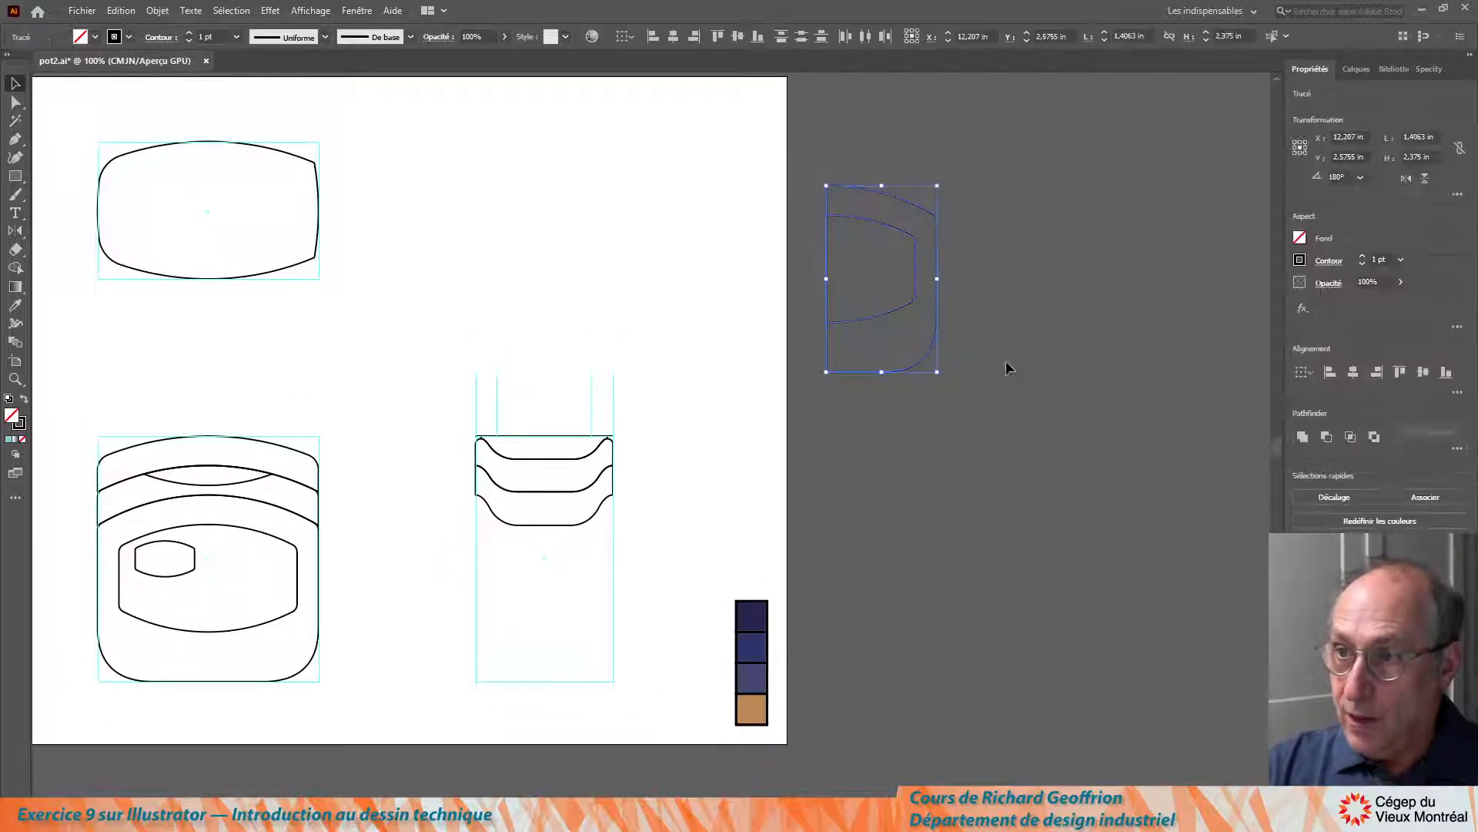
pyautogui.moveTo(937, 323); pyautogui.dragTo(614, 637)
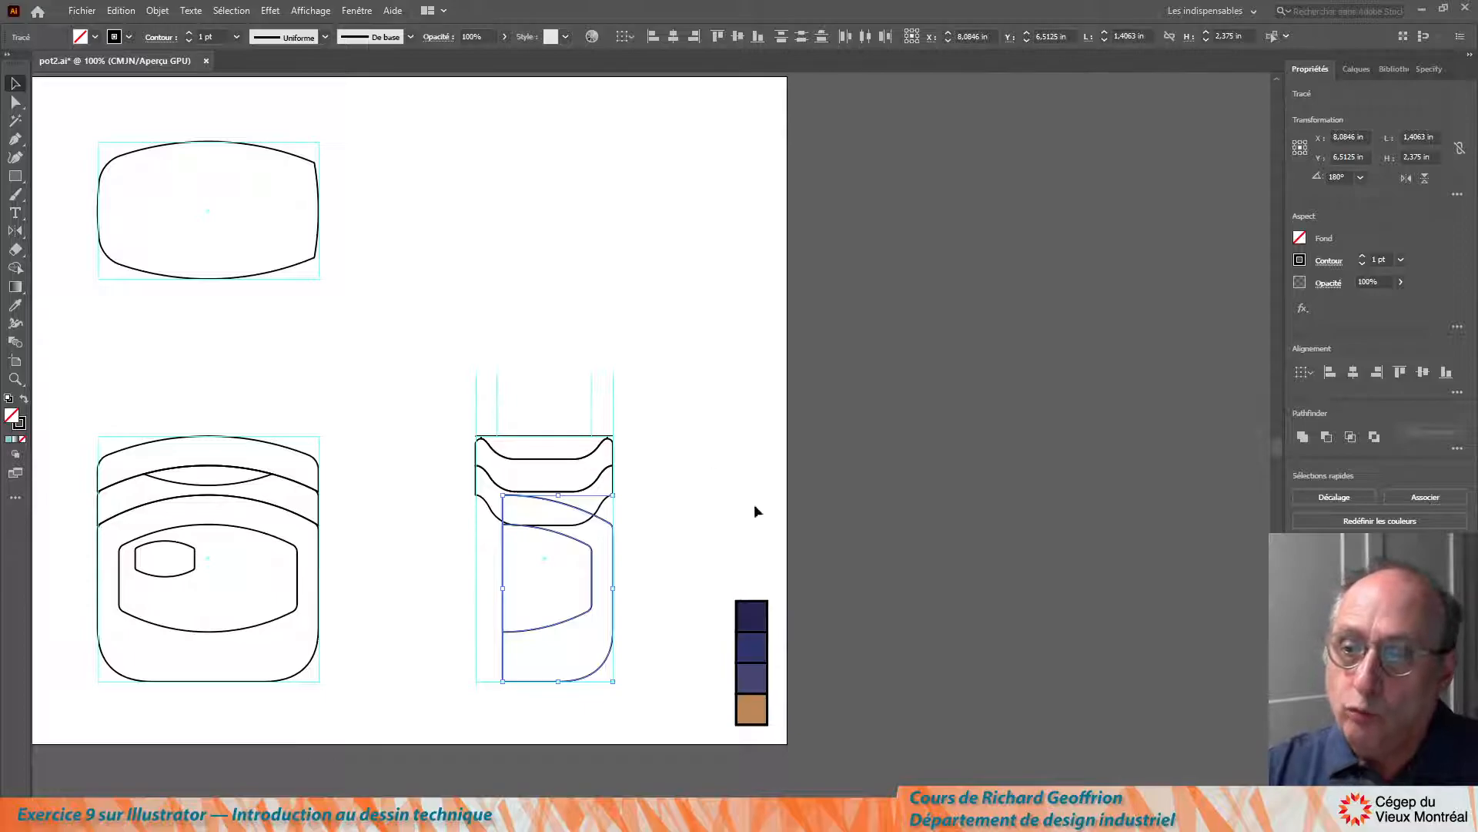
pyautogui.scroll(2, 532, 685)
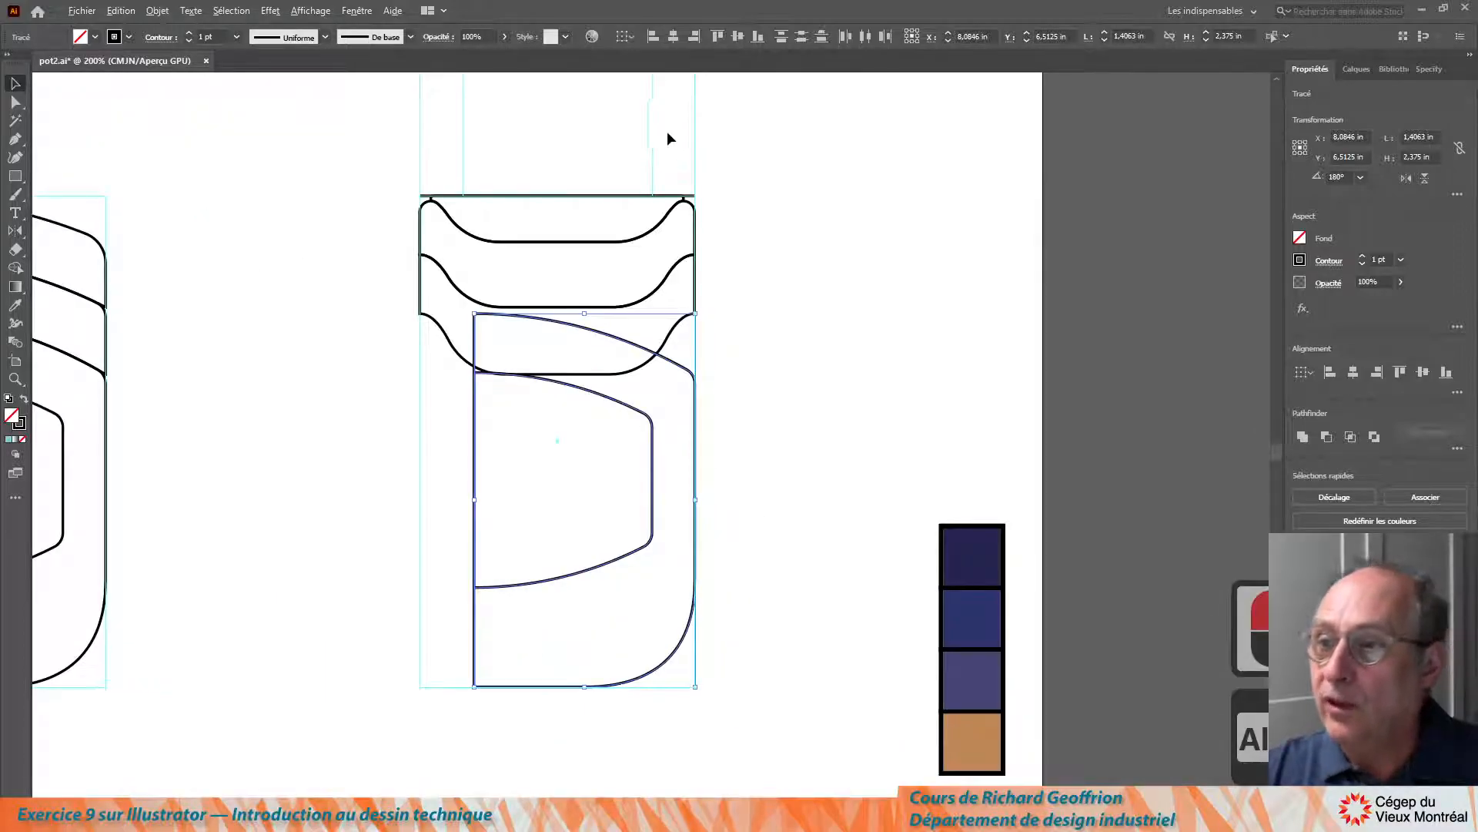
pyautogui.moveTo(575, 538)
pyautogui.mouseDown()
pyautogui.moveTo(485, 607)
pyautogui.moveTo(416, 620)
pyautogui.moveTo(415, 597)
pyautogui.mouseUp()
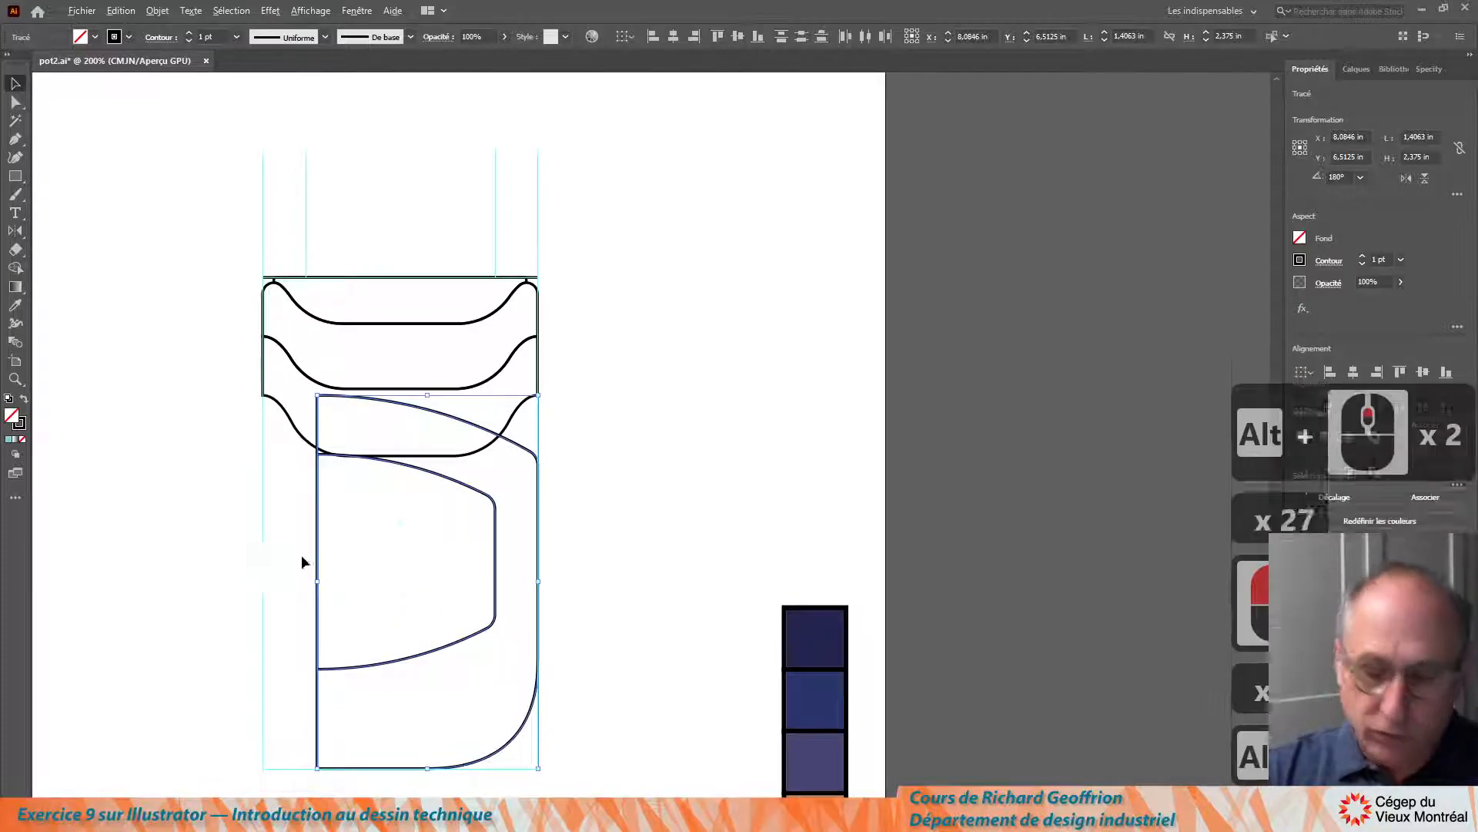
# Draw a vertical projection line from the front view panel's right edge up to the top view outline and remove it
pyautogui.scroll(-2, 328, 539)
pyautogui.moveTo(226, 513); pyautogui.dragTo(522, 511)
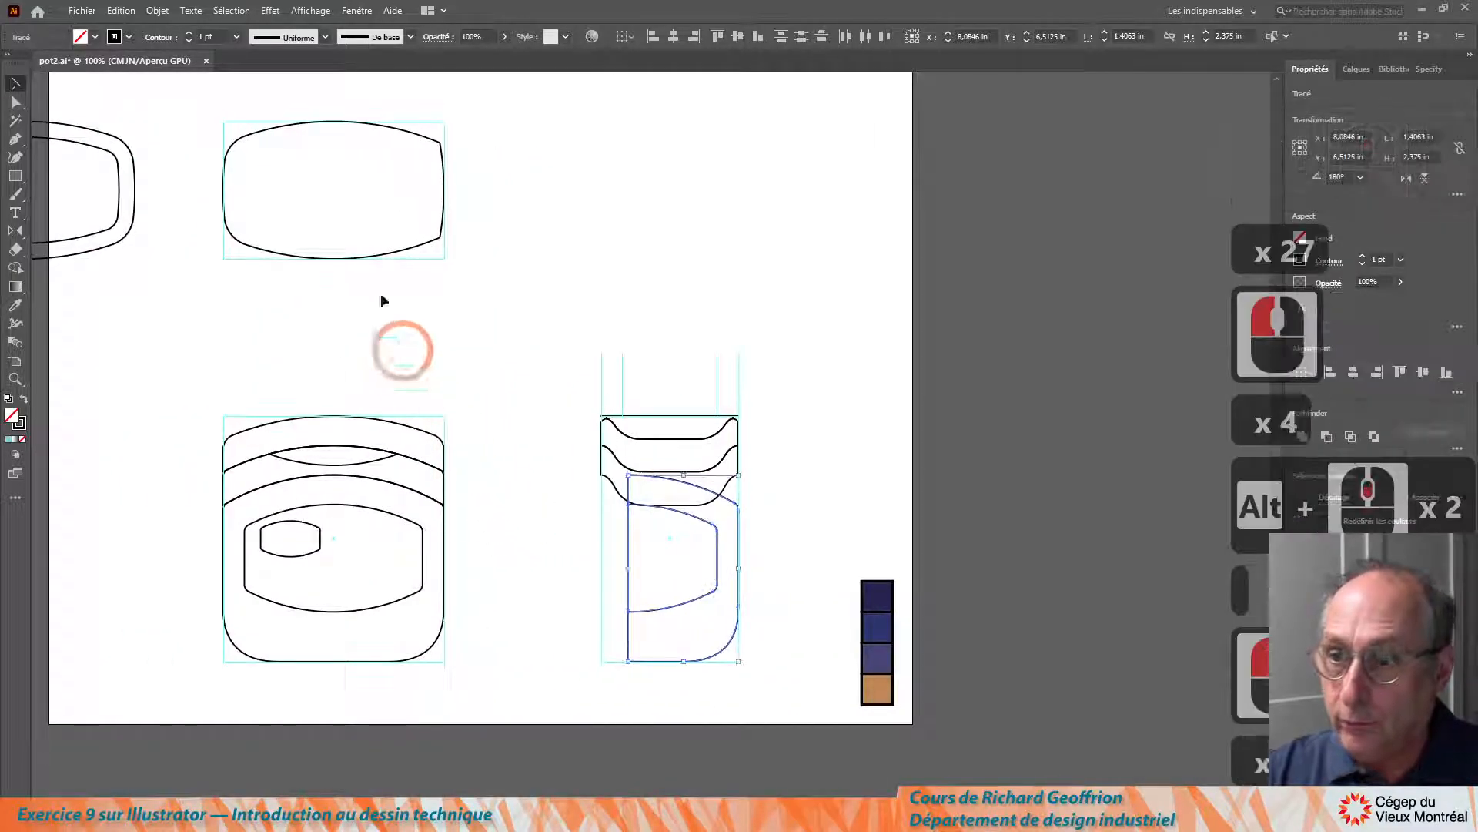
pyautogui.click(15, 138)
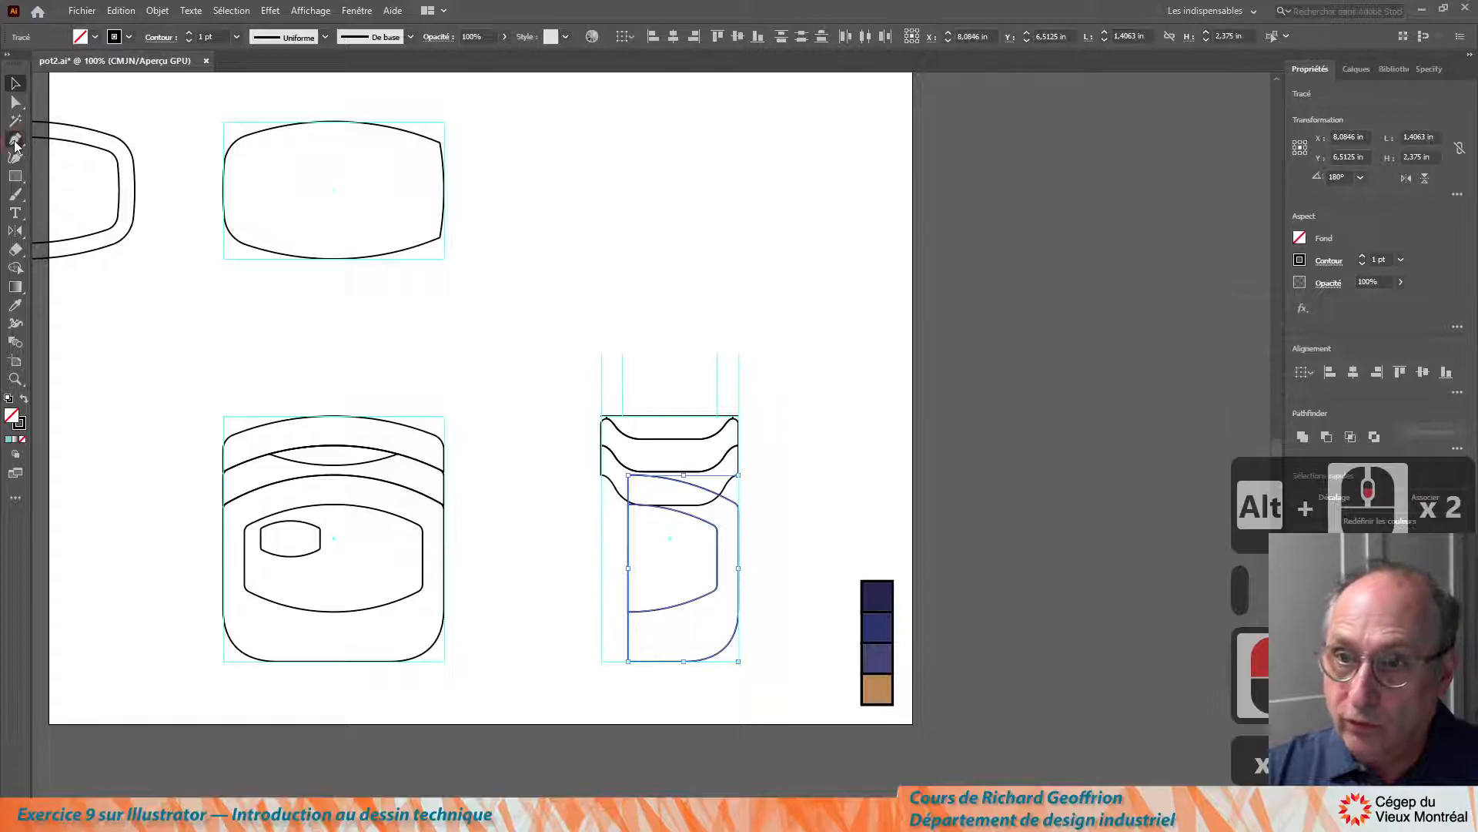
pyautogui.click(422, 556)
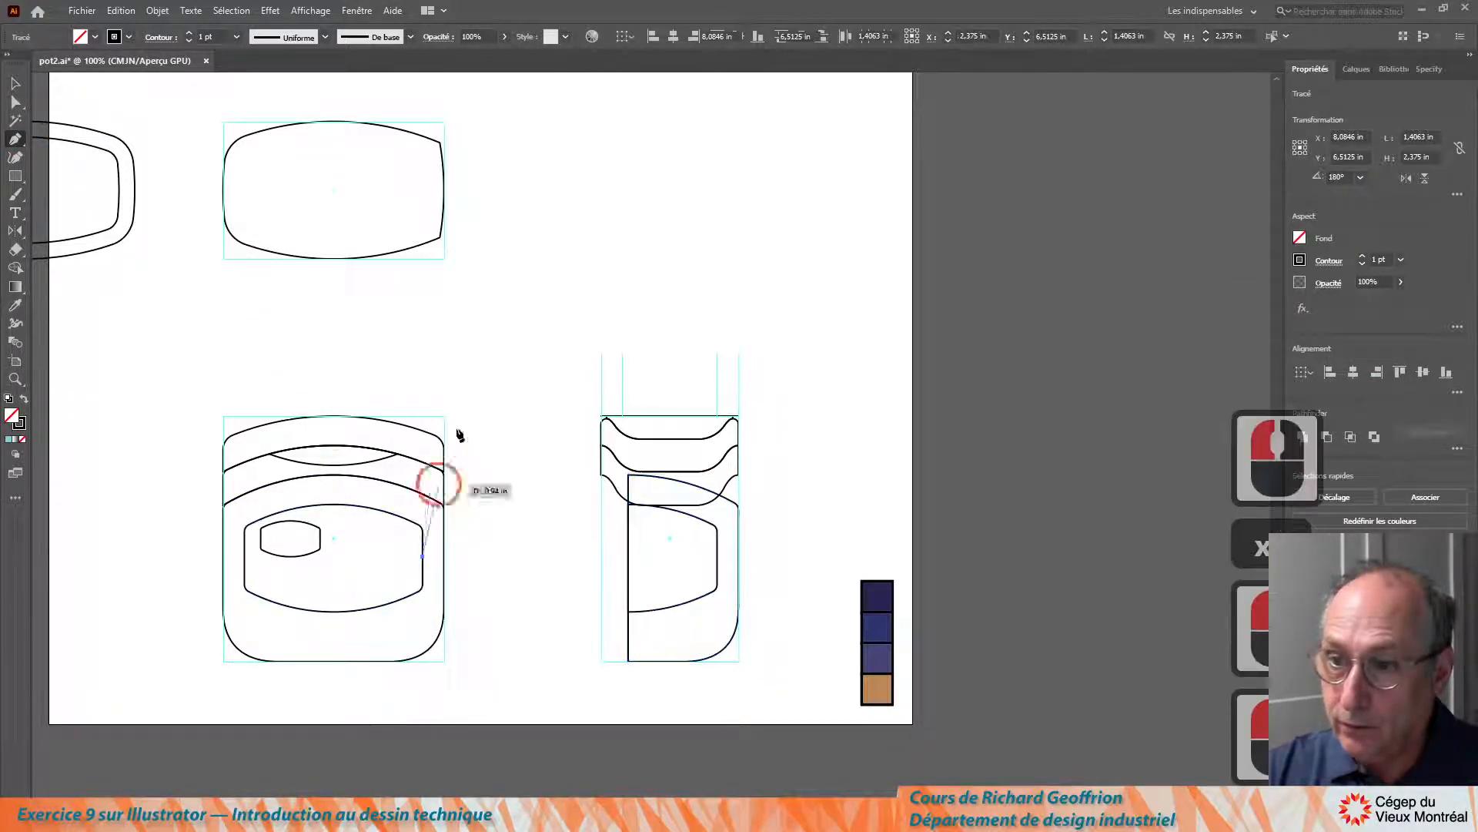
pyautogui.click(423, 246)
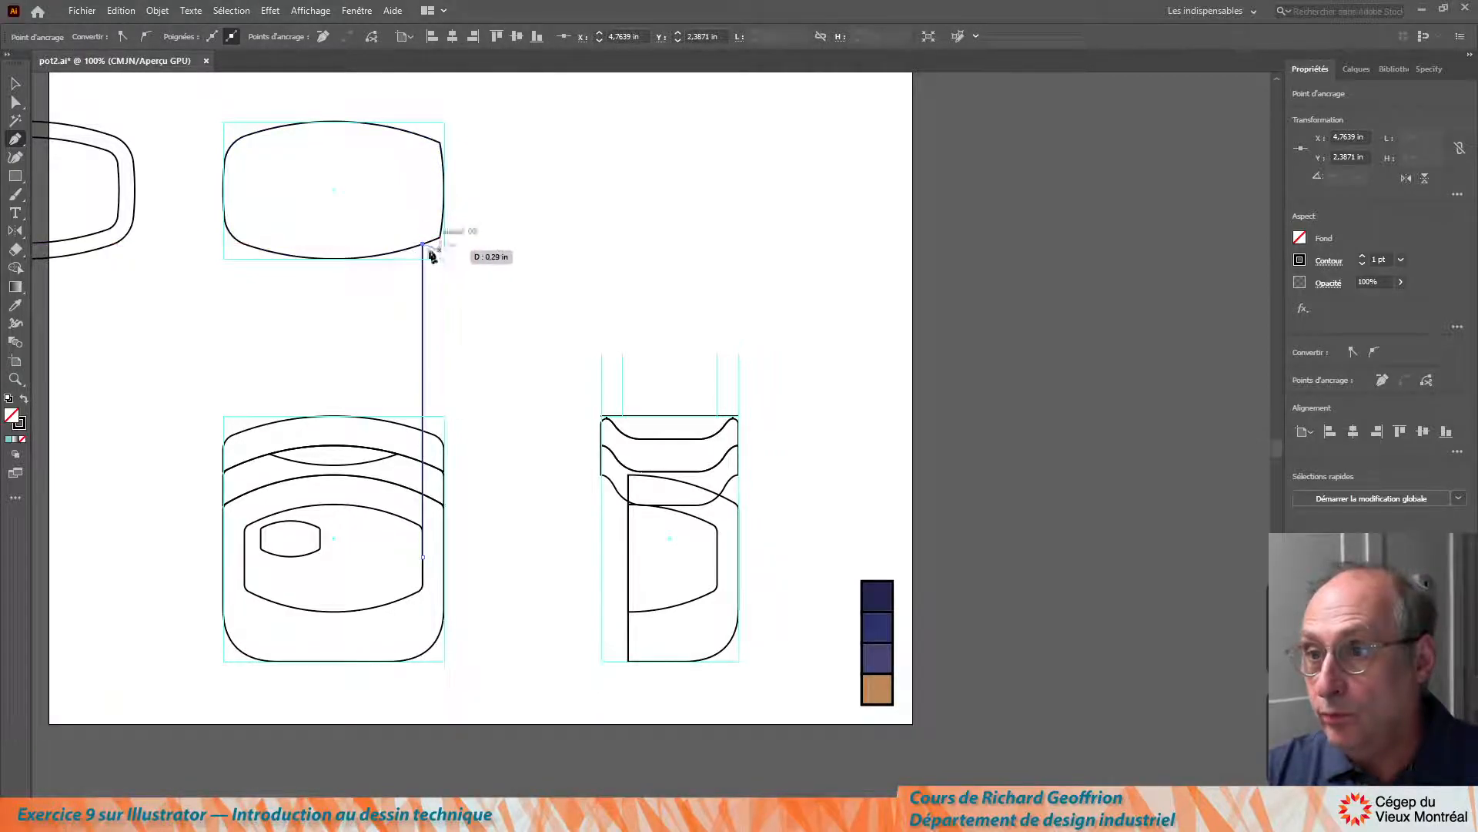
pyautogui.press('Escape')
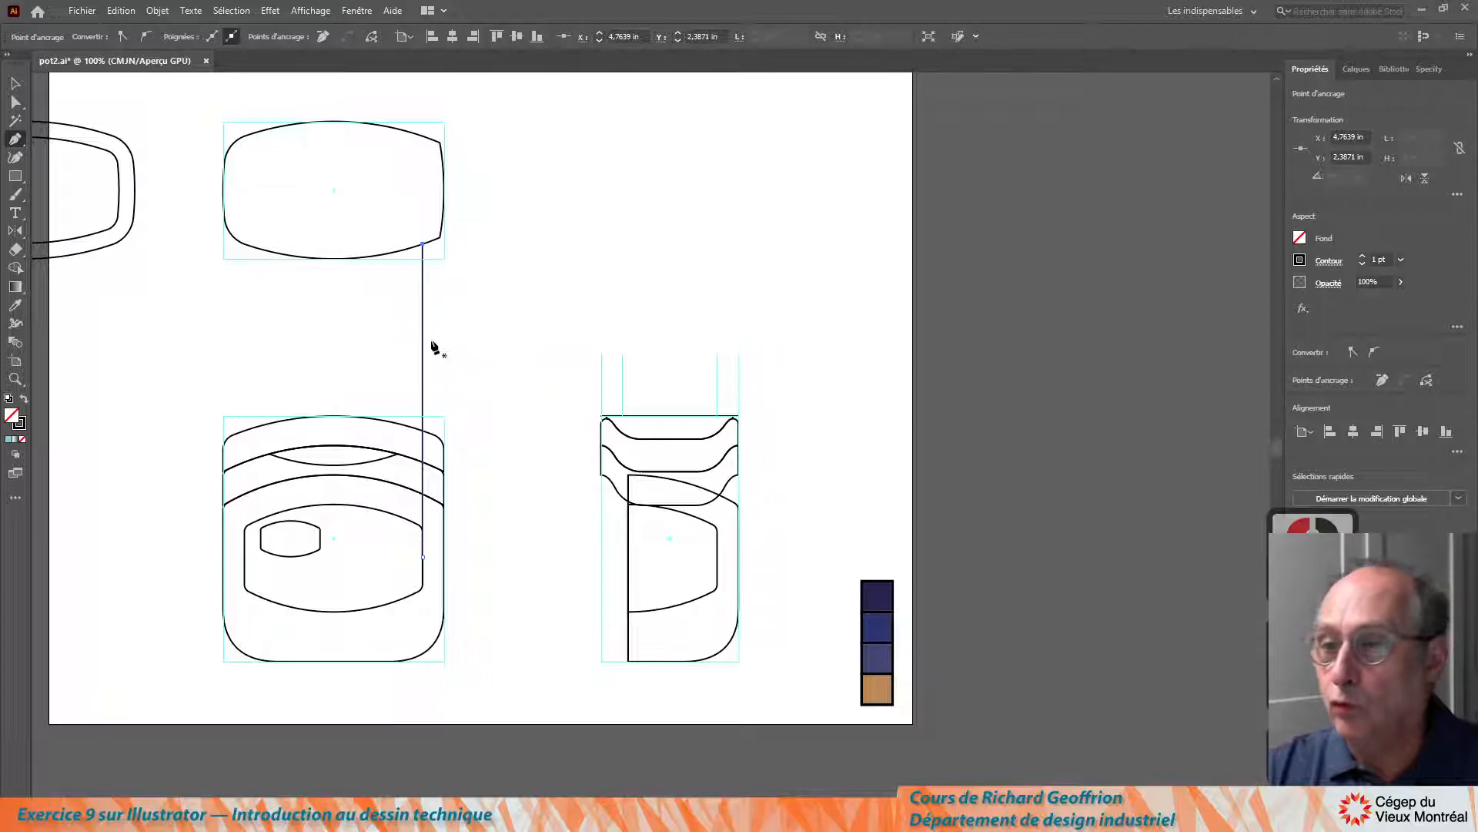
pyautogui.click(16, 84)
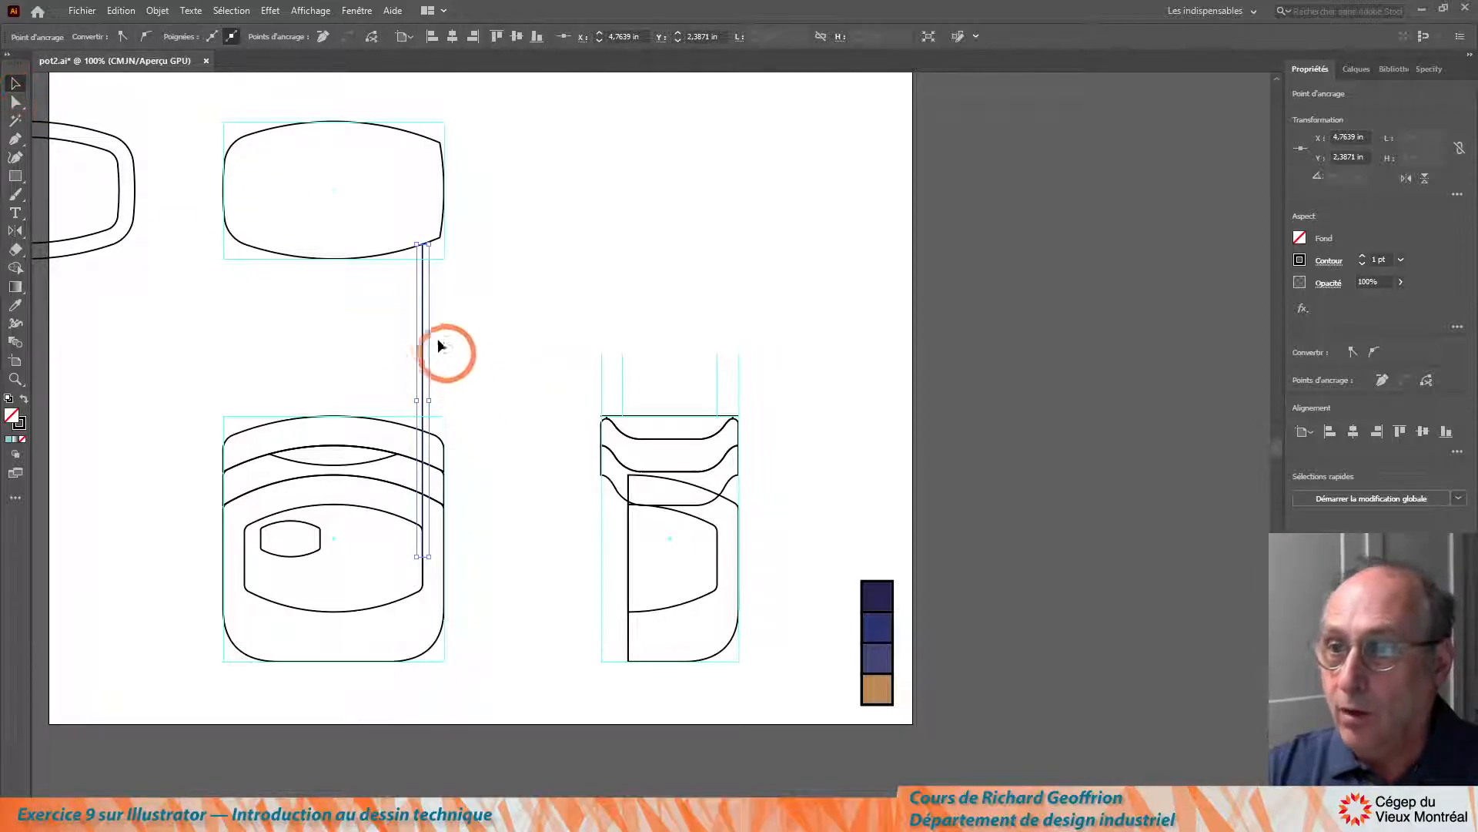
pyautogui.press('Escape')
pyautogui.press('Escape')
pyautogui.press('Escape')
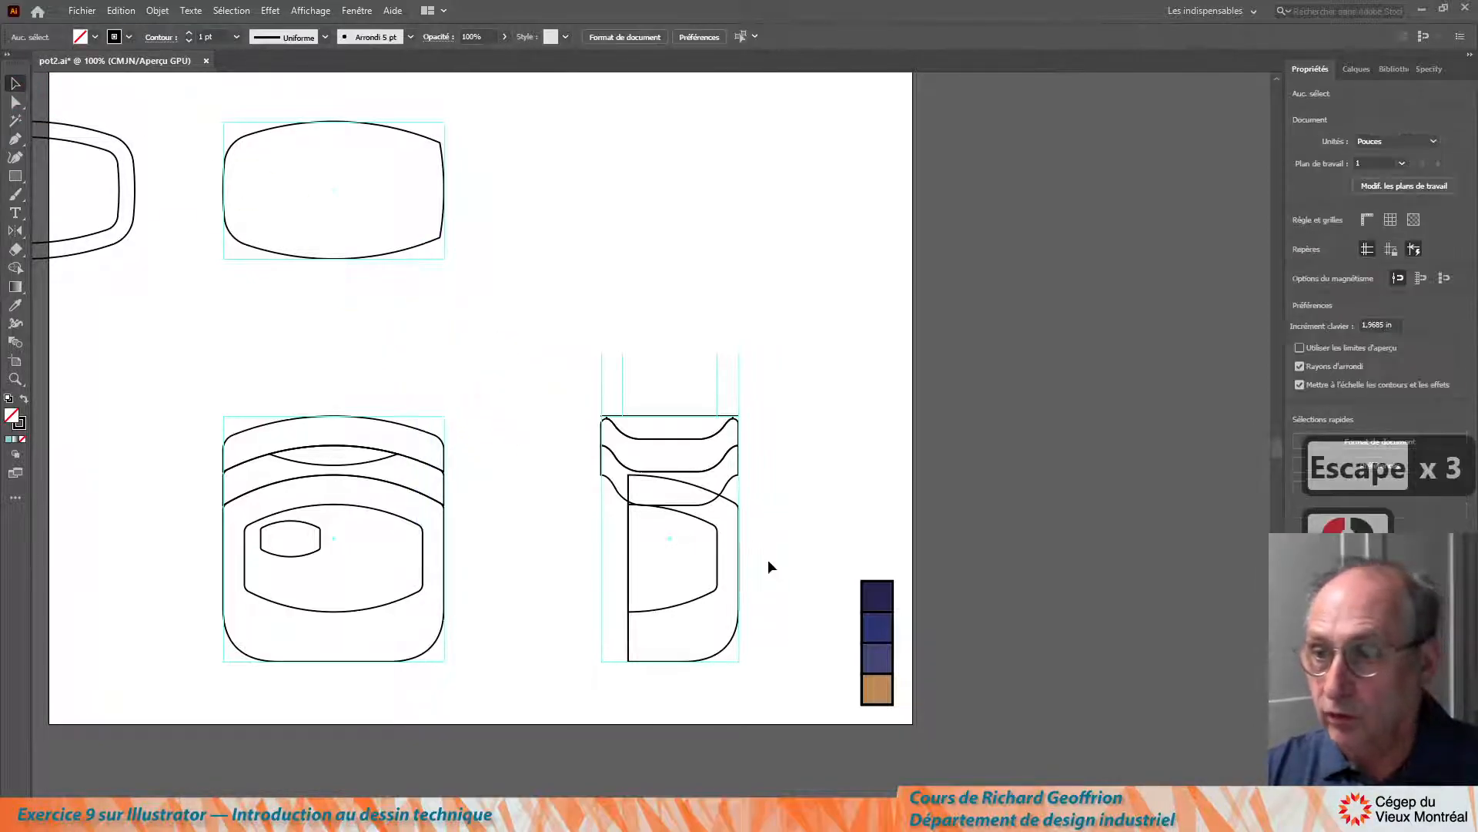
# Scale the half outline and inner shape horizontally about the bottom-right corner to a 0.272 in width, meeting the inner vertical guide
pyautogui.scroll(2, 675, 552)
pyautogui.moveTo(677, 555); pyautogui.dragTo(638, 676)
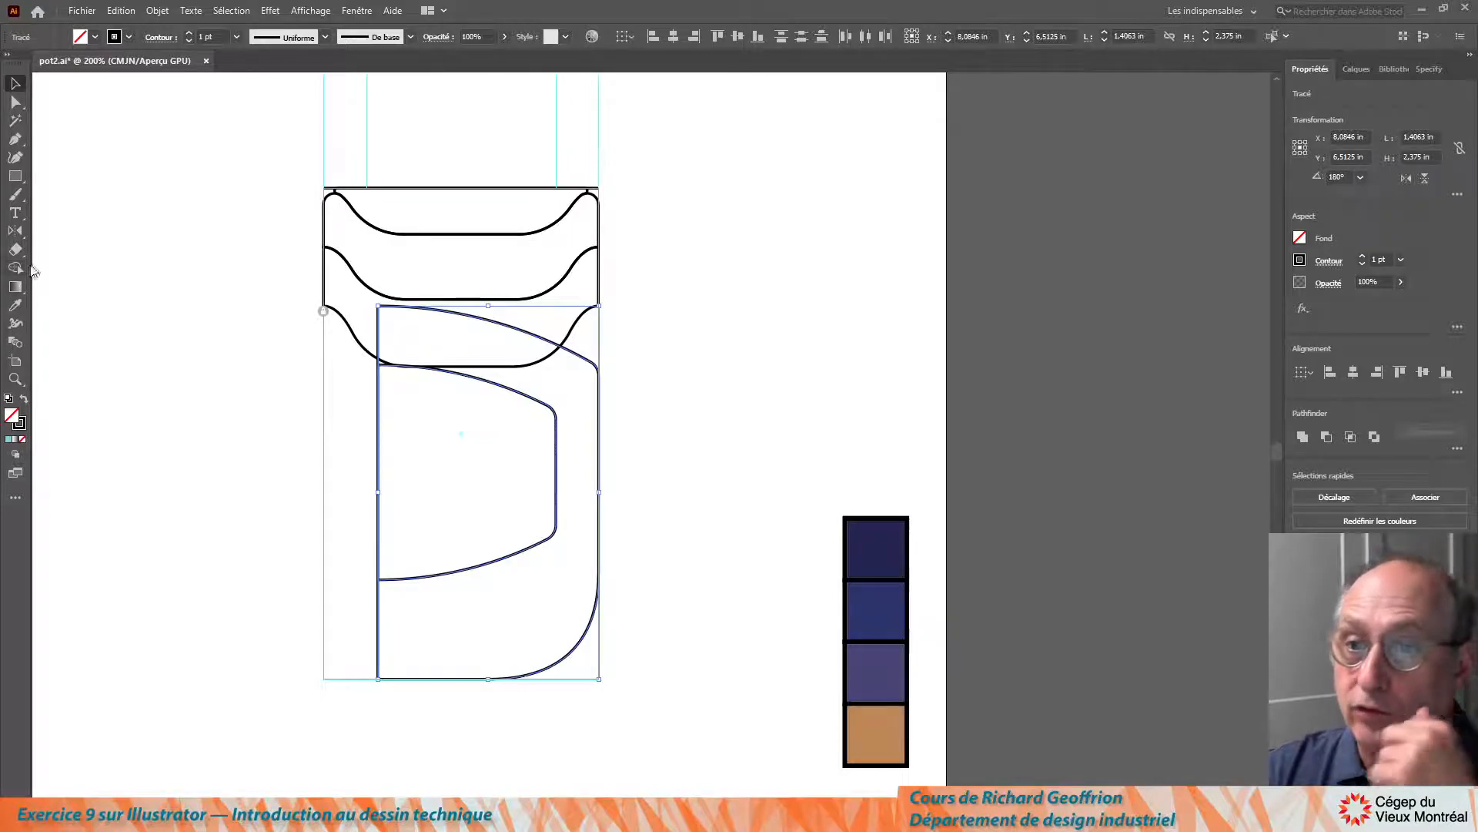
pyautogui.press('s')
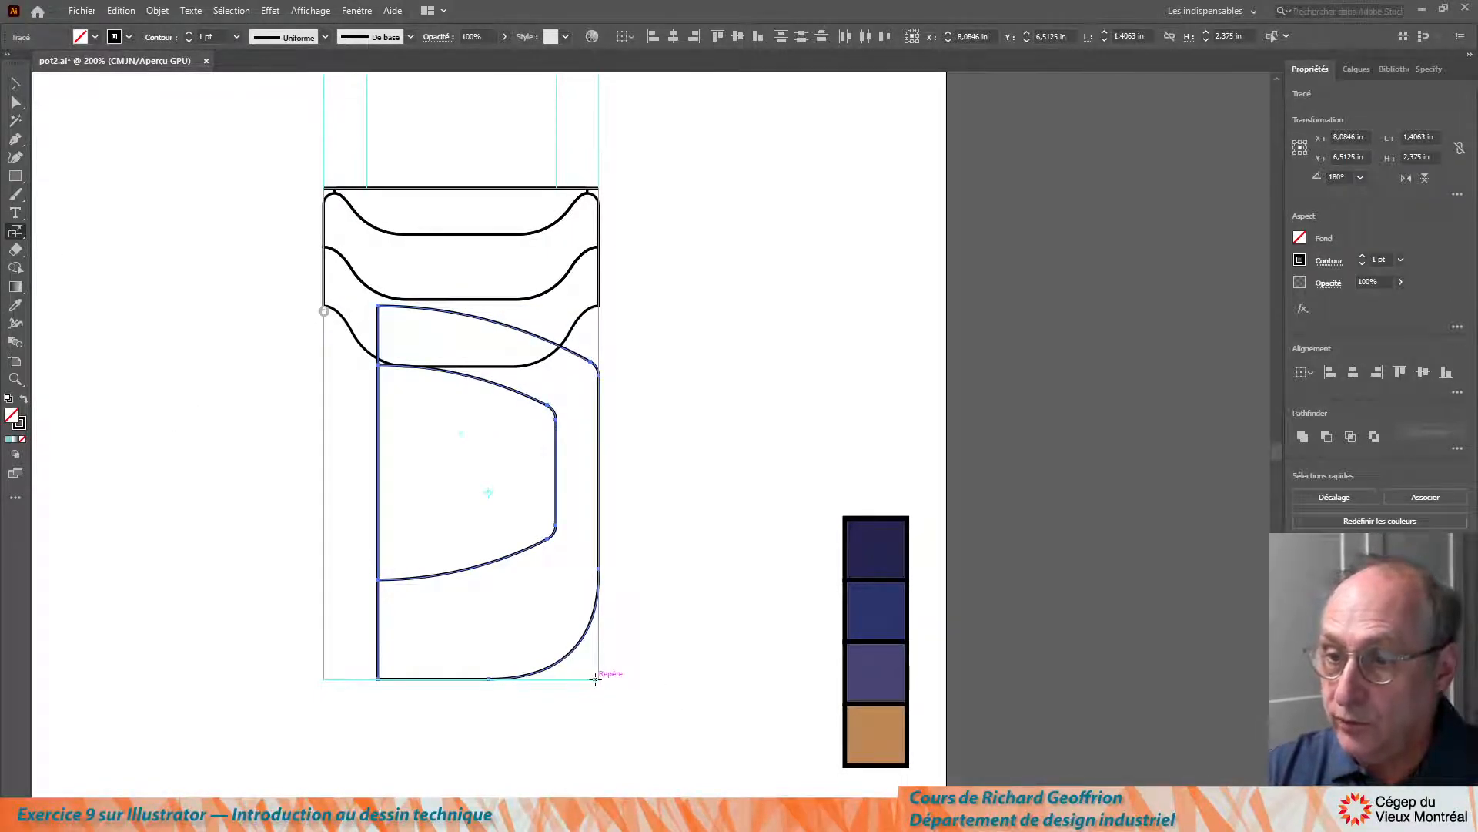
pyautogui.click(351, 698)
pyautogui.moveTo(372, 678); pyautogui.dragTo(556, 678)
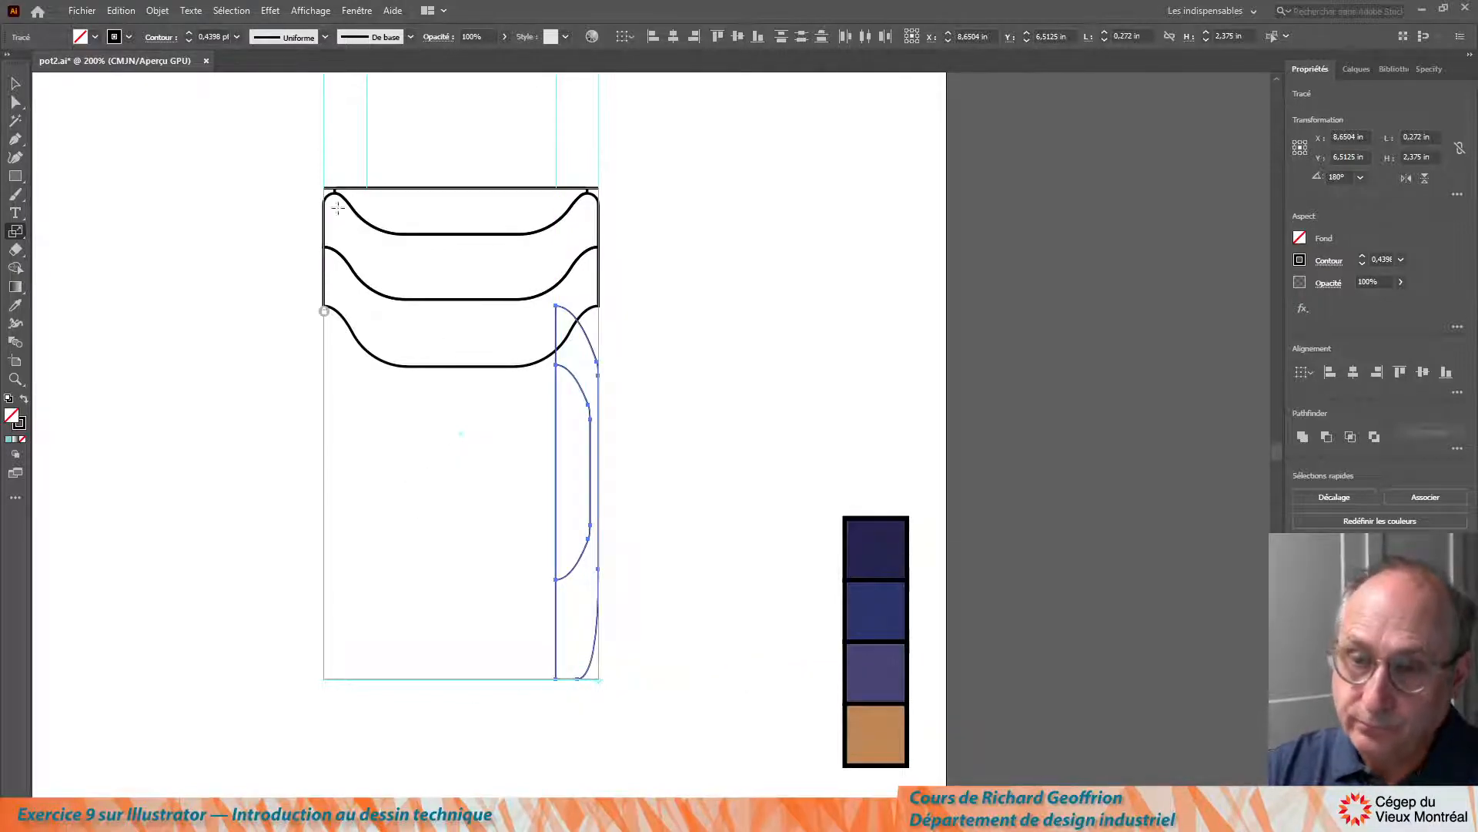
# Copy the lowest band's 1 pt stroke onto the narrowed shapes with the Eyedropper, and deselect them
pyautogui.click(15, 84)
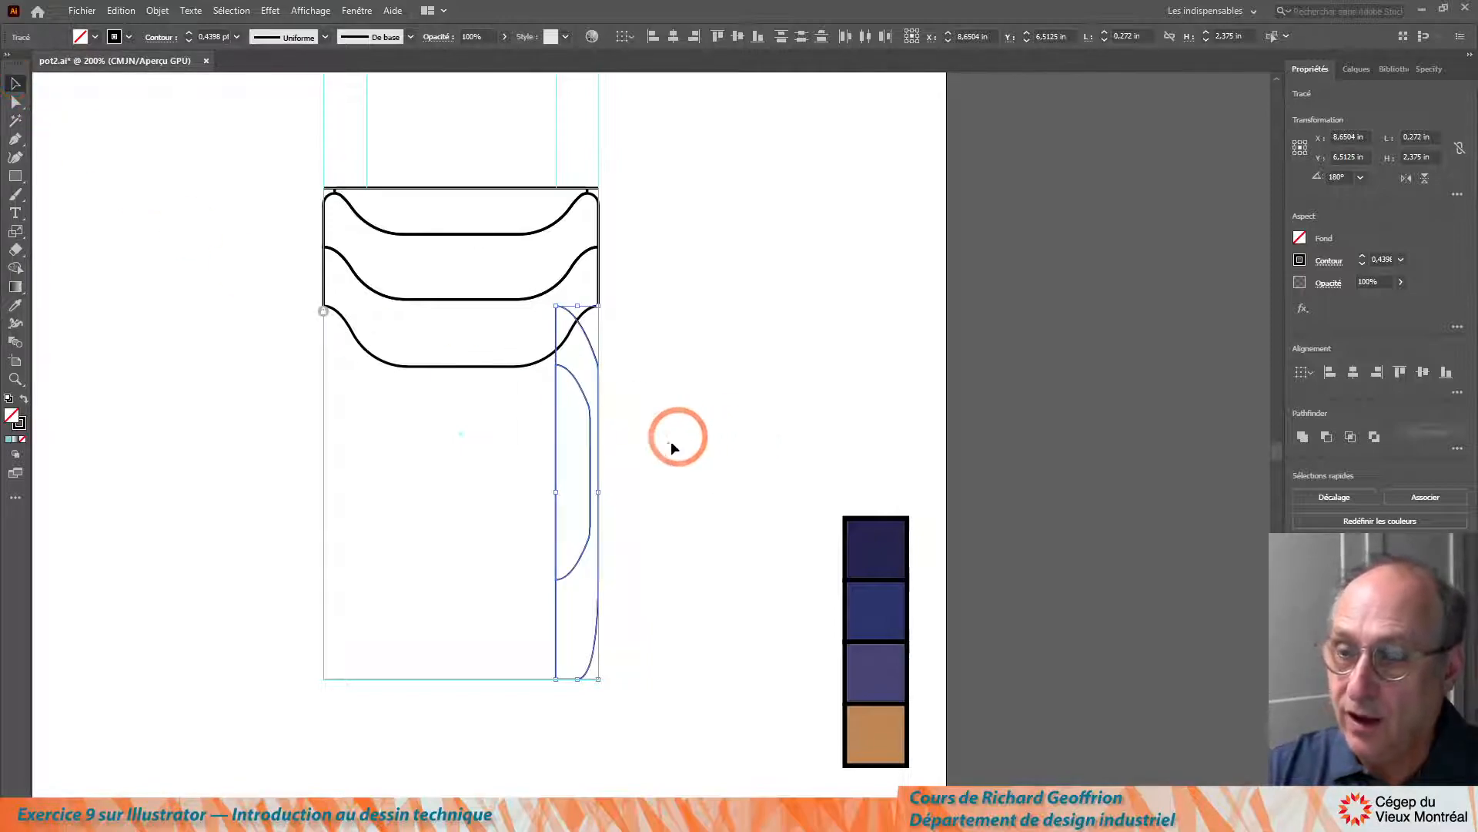
pyautogui.press('i')
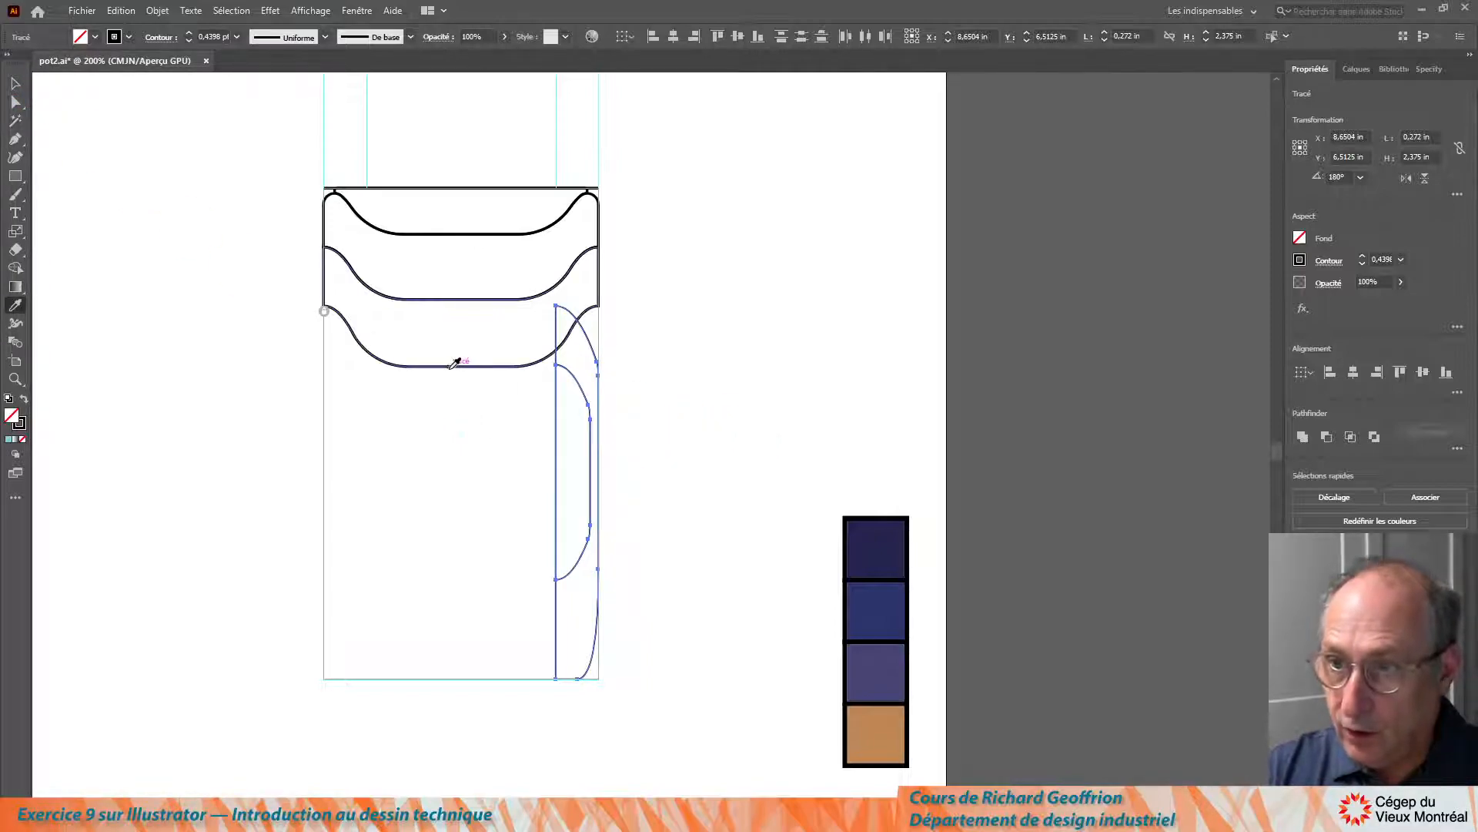
pyautogui.click(404, 366)
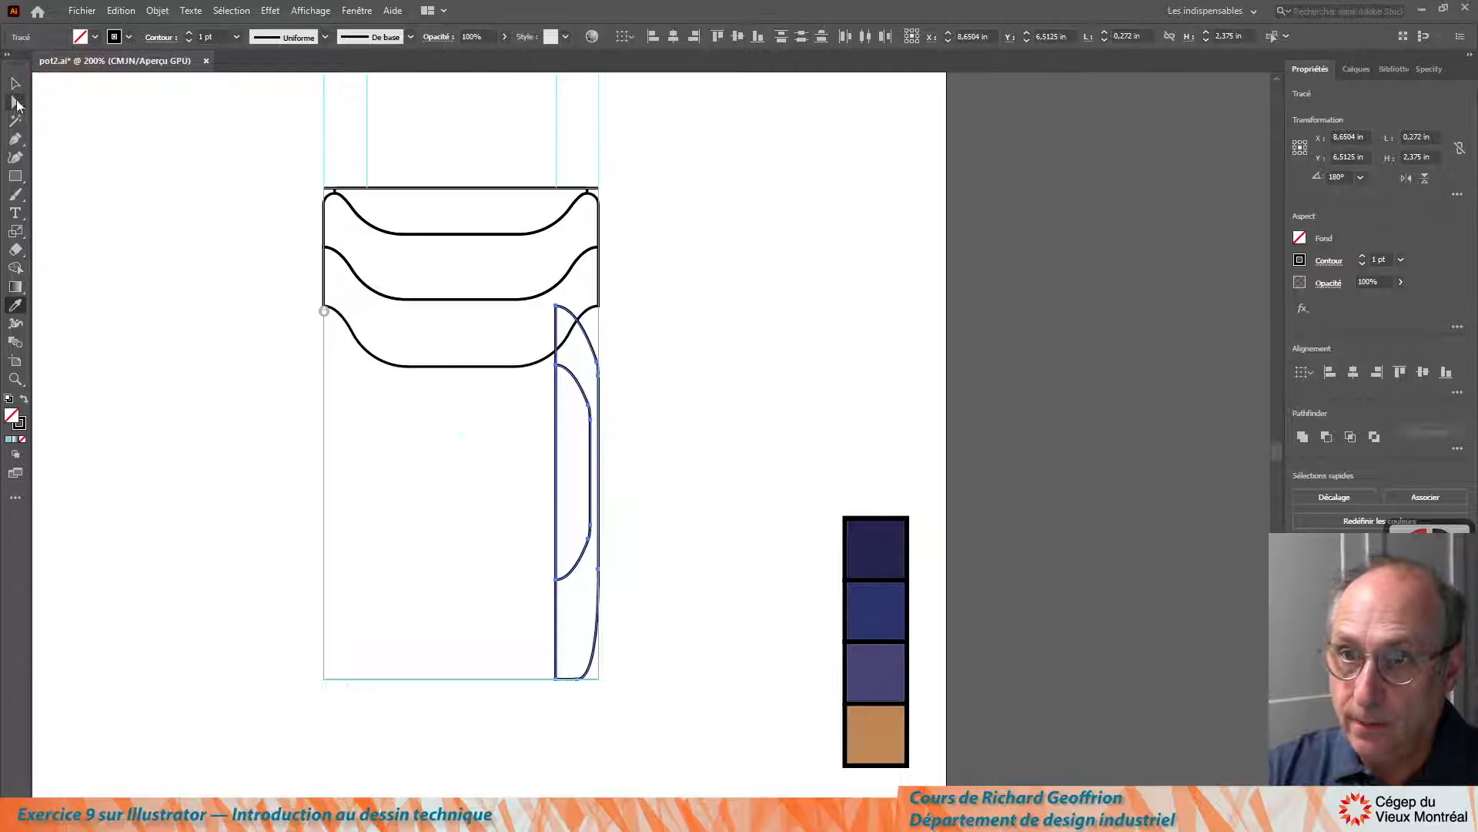
pyautogui.click(16, 102)
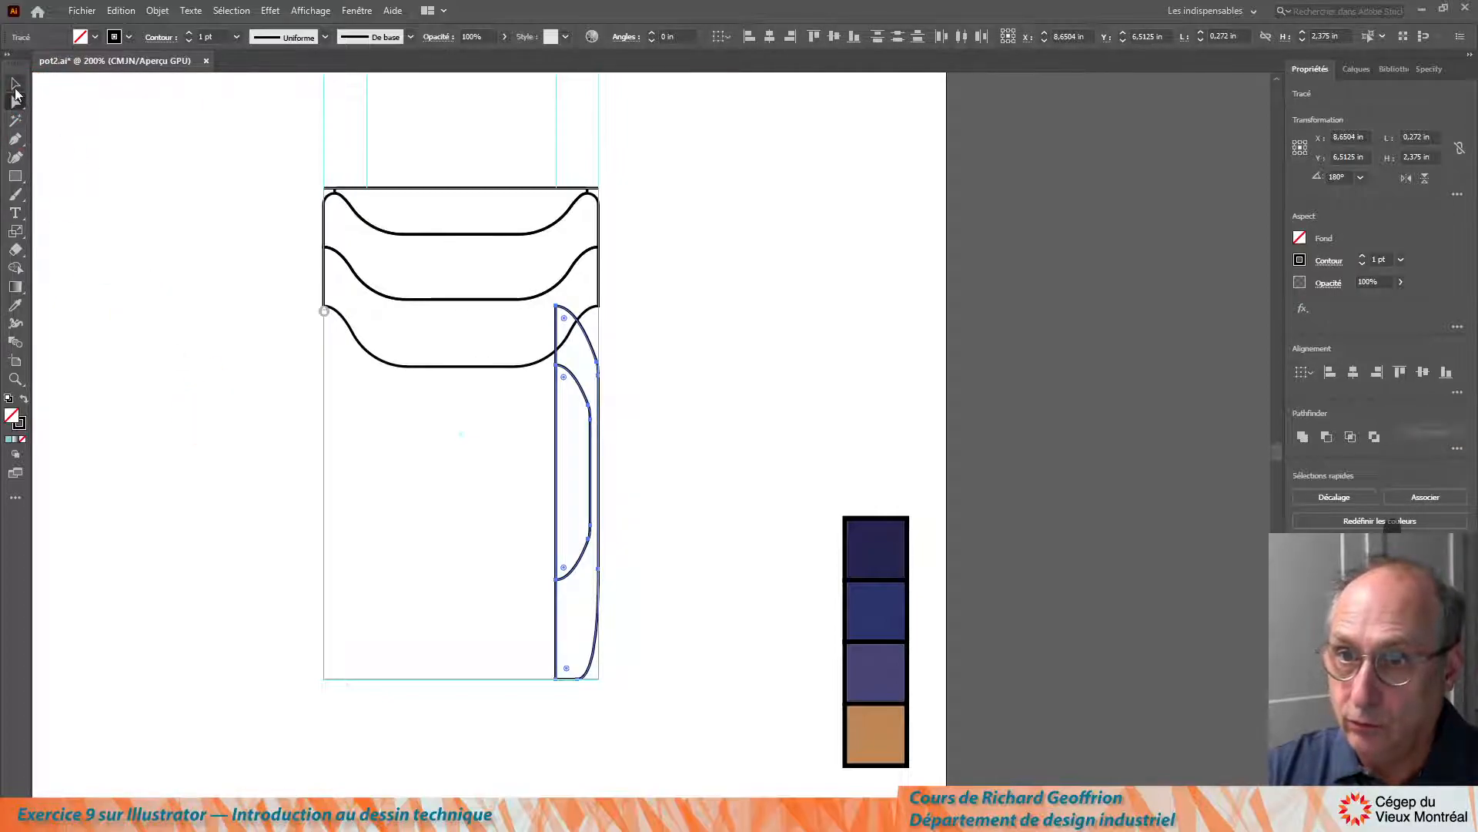
pyautogui.click(15, 85)
pyautogui.click(614, 383)
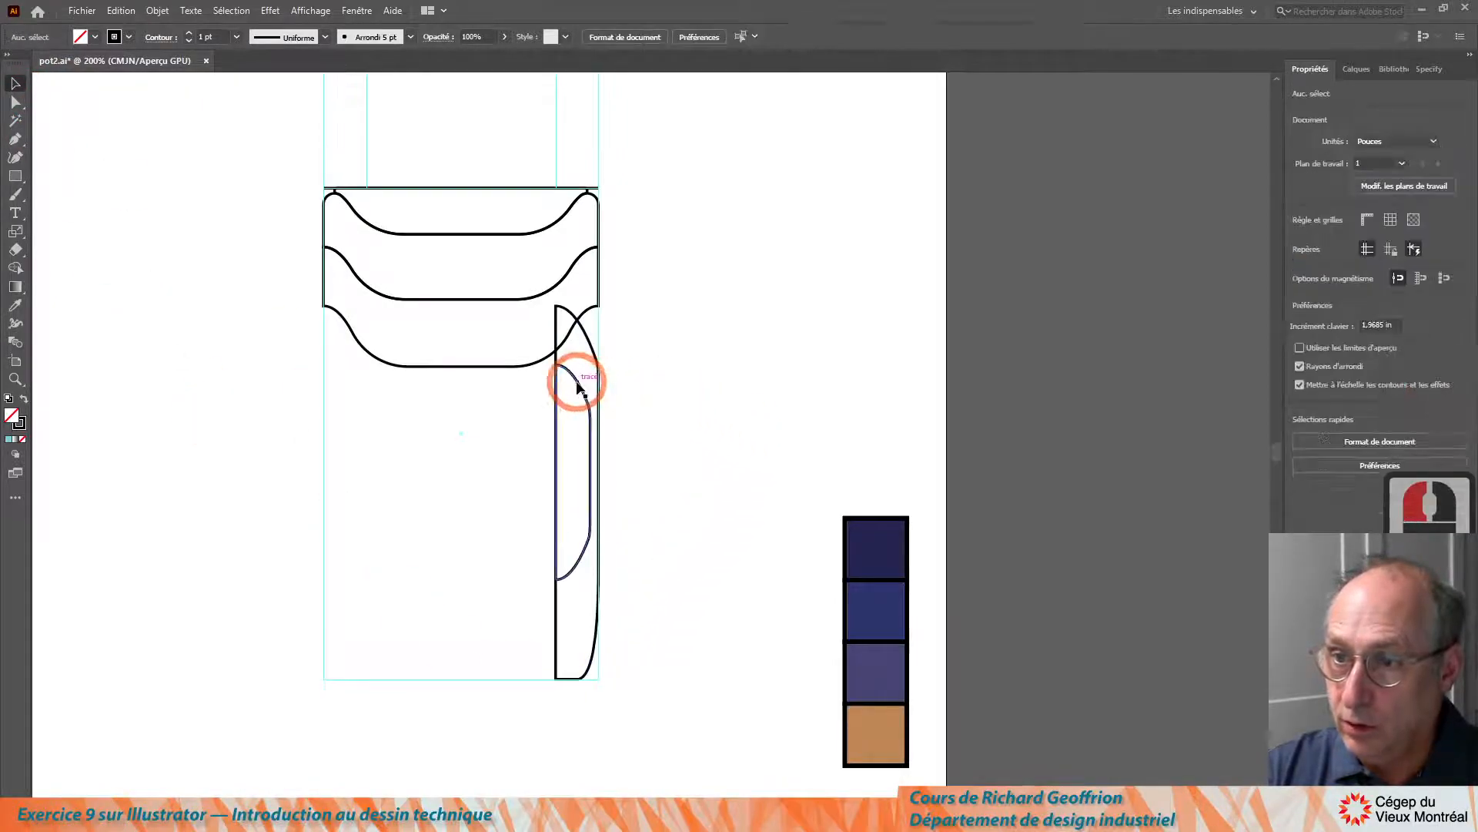
# Move the narrowed inner shape against the side view's left guide and delete the outer shape's straight inner edge
pyautogui.moveTo(577, 385); pyautogui.dragTo(350, 401)
pyautogui.click(731, 487)
pyautogui.click(493, 605)
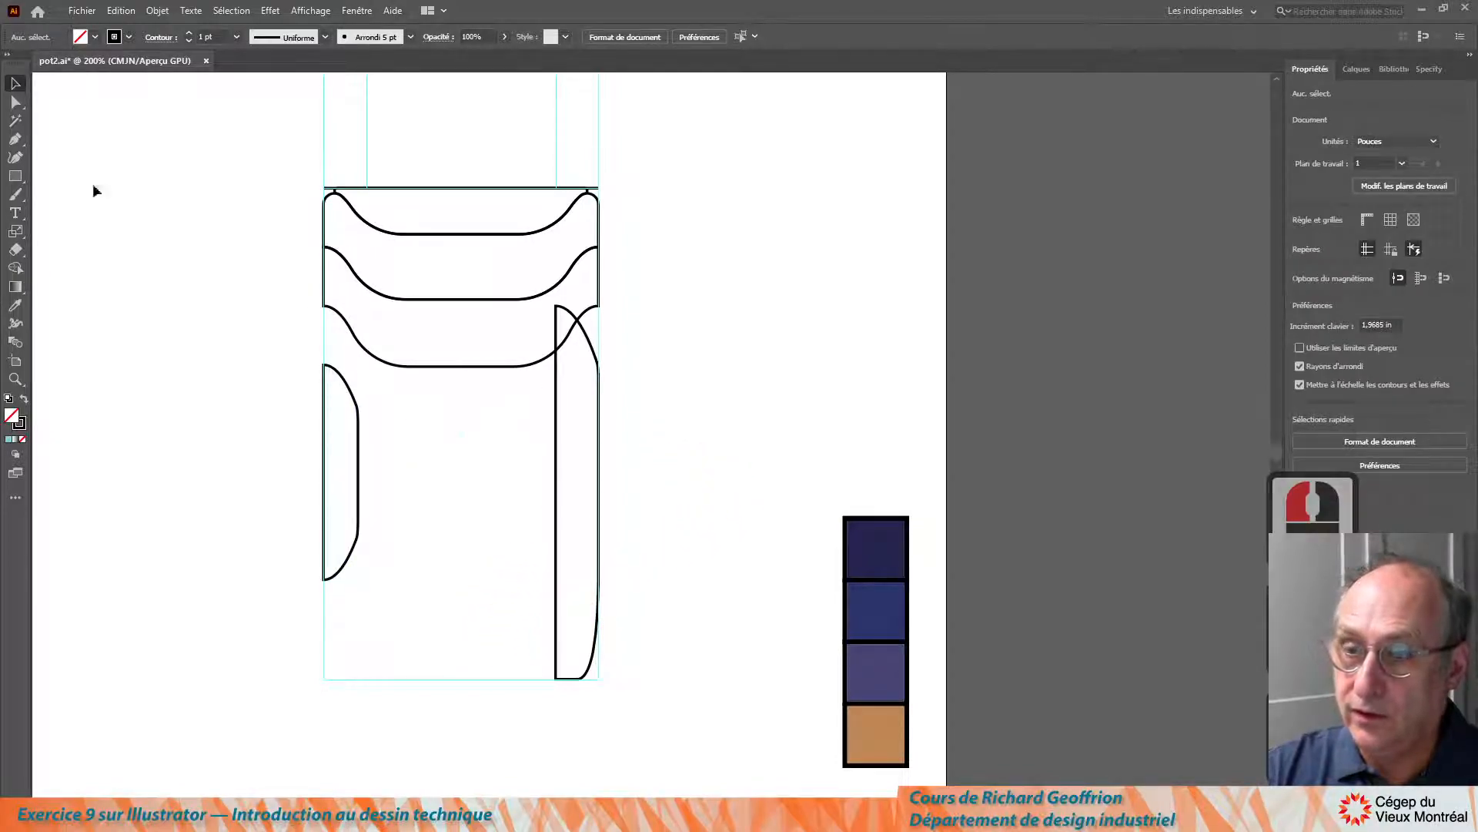
pyautogui.press('a')
pyautogui.moveTo(528, 458); pyautogui.dragTo(561, 493)
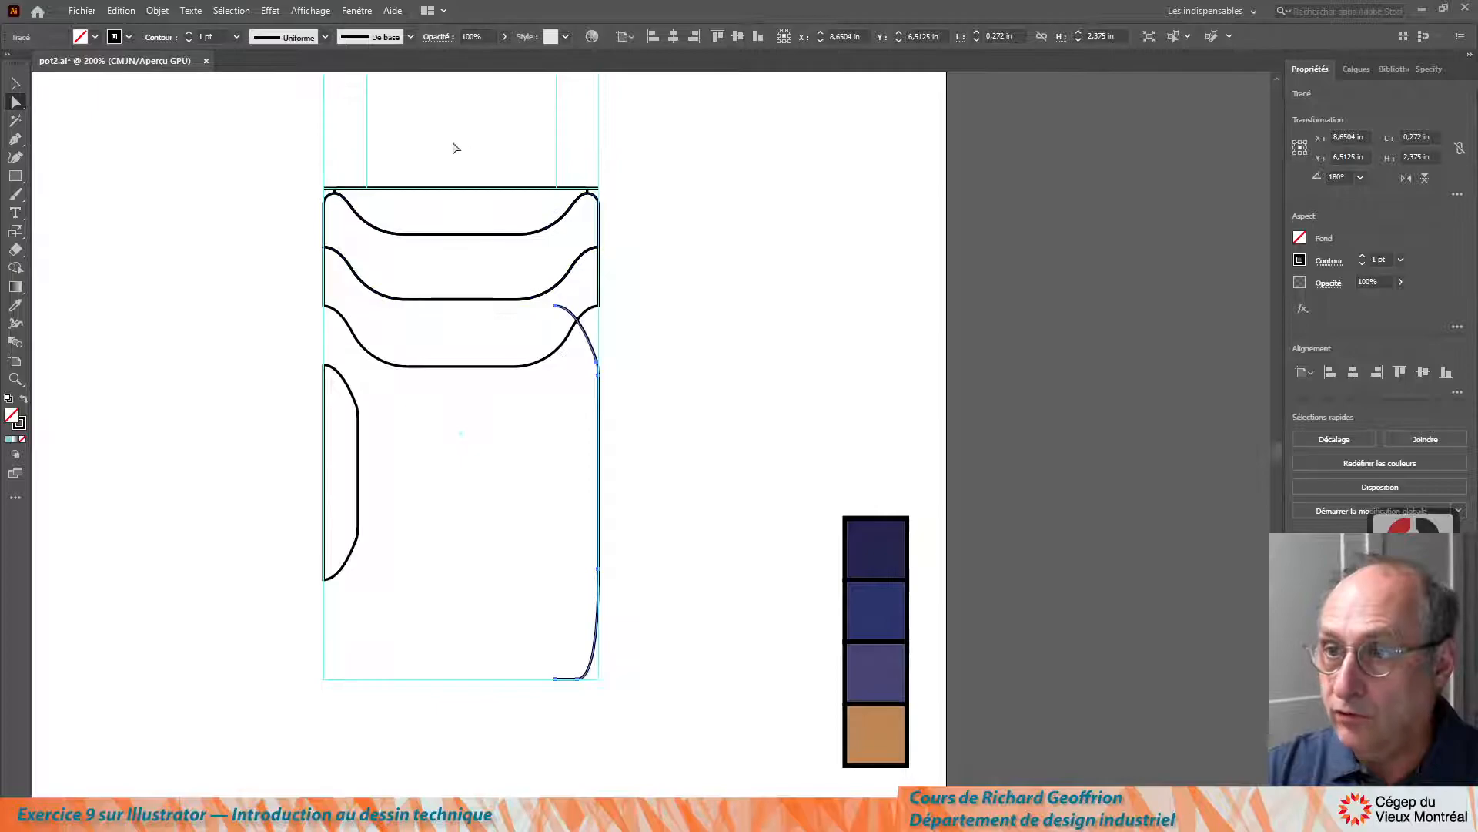
# Remove the horizontal line across the top of the side view and the stacked bands beneath it
pyautogui.click(602, 188)
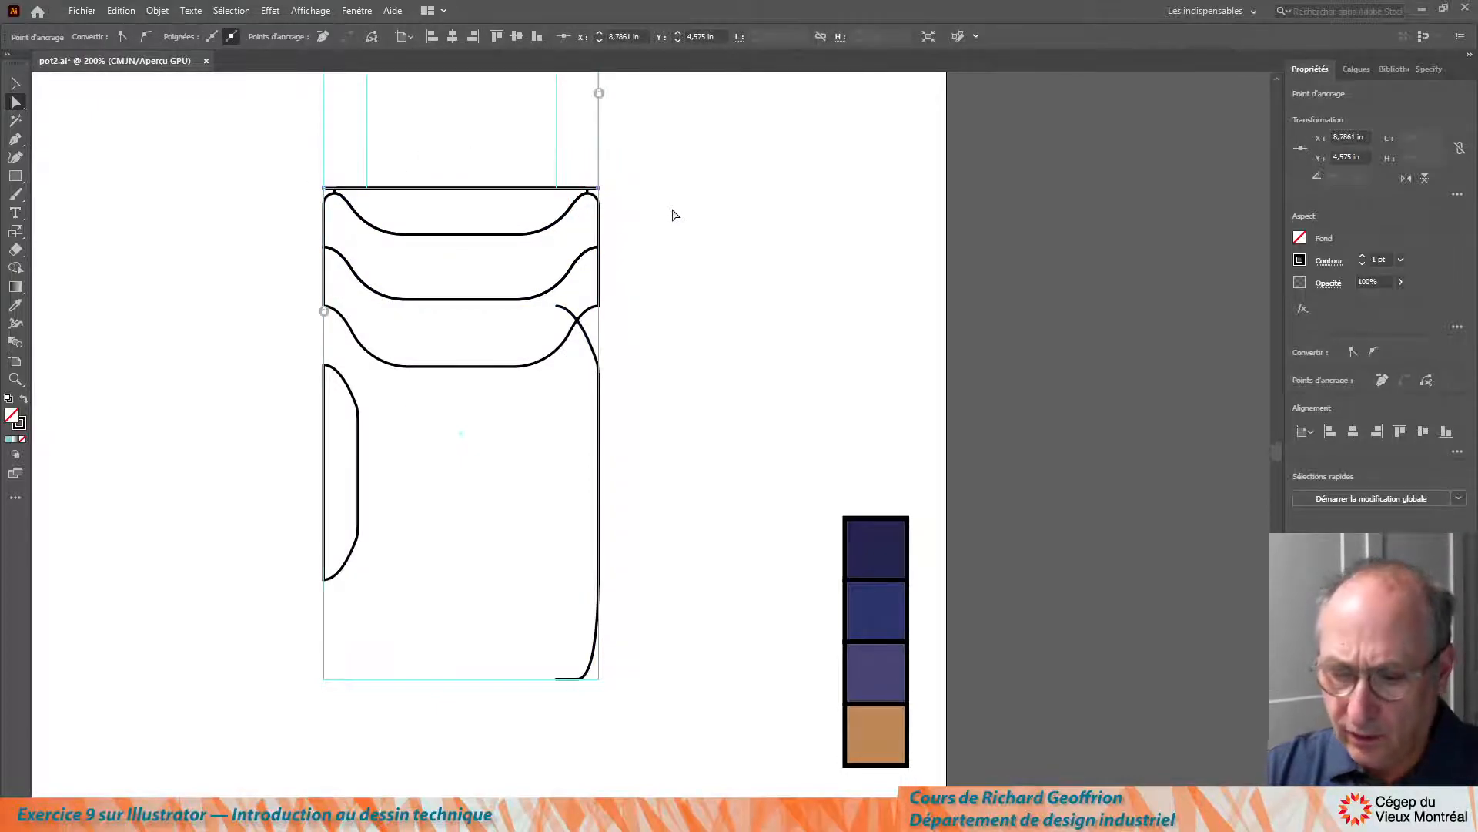
pyautogui.click(630, 185)
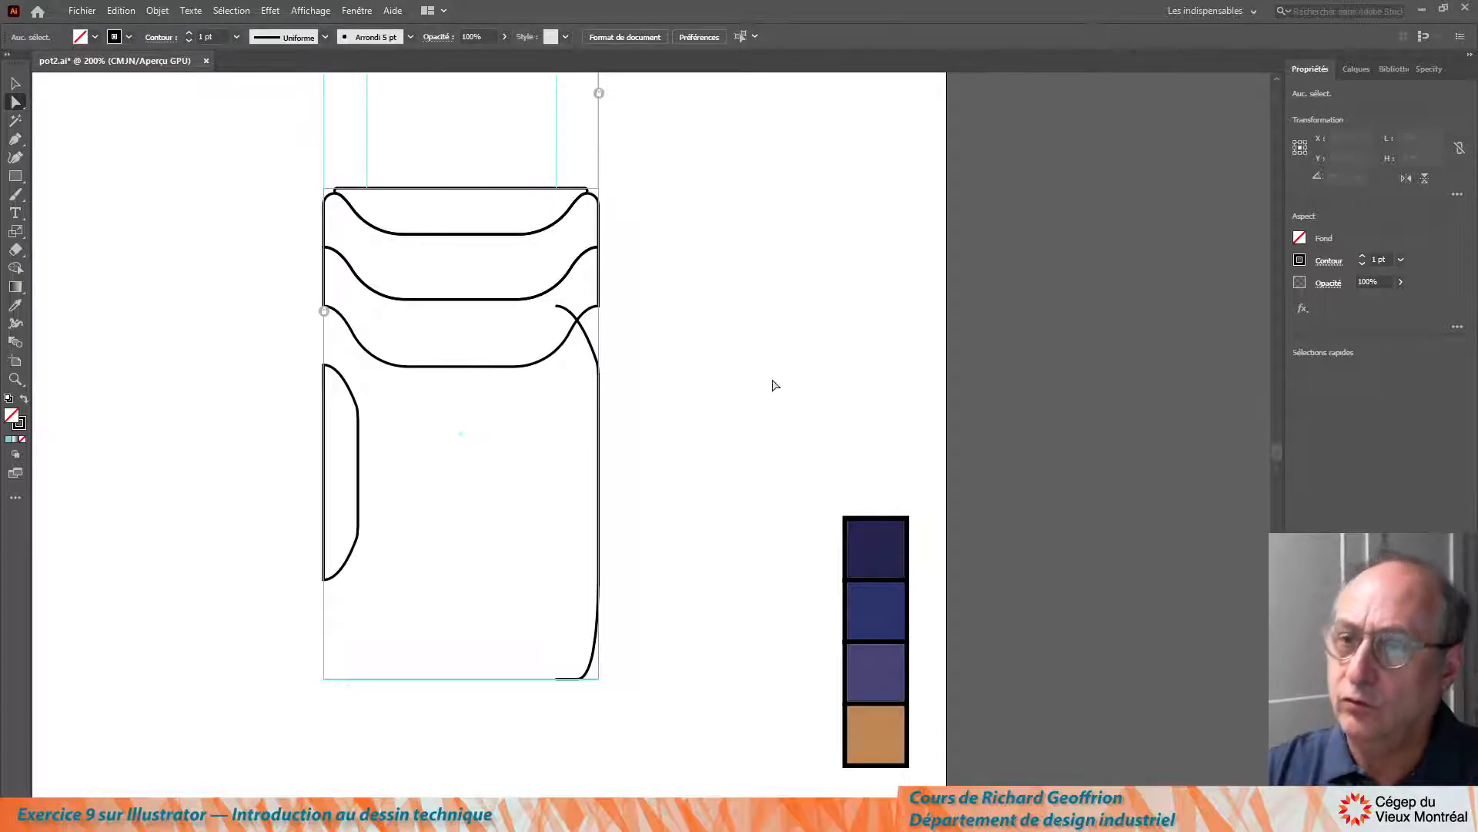
pyautogui.press('v')
pyautogui.click(303, 243)
pyautogui.moveTo(353, 238); pyautogui.dragTo(410, 324)
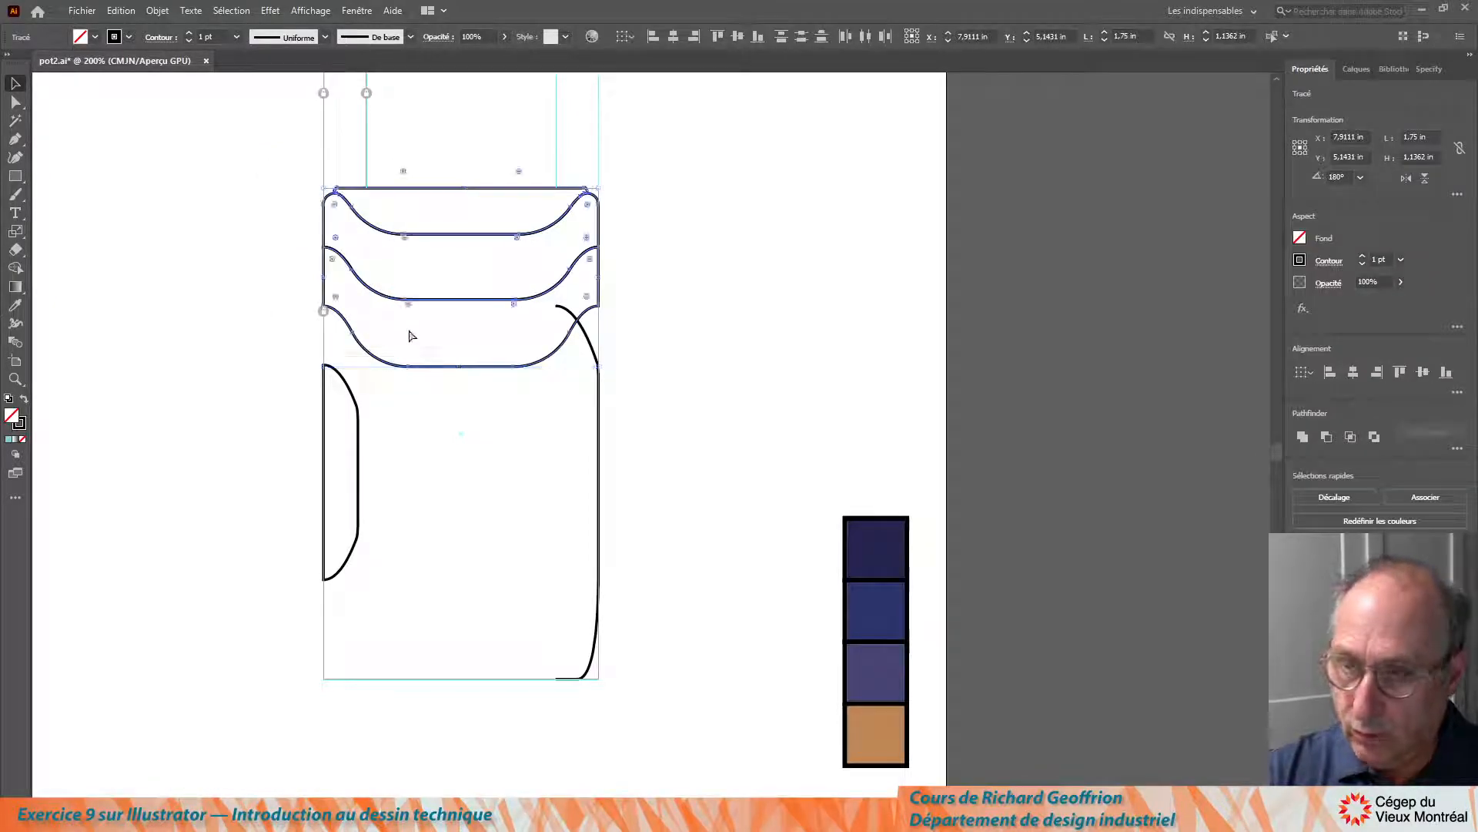
pyautogui.press('Delete')
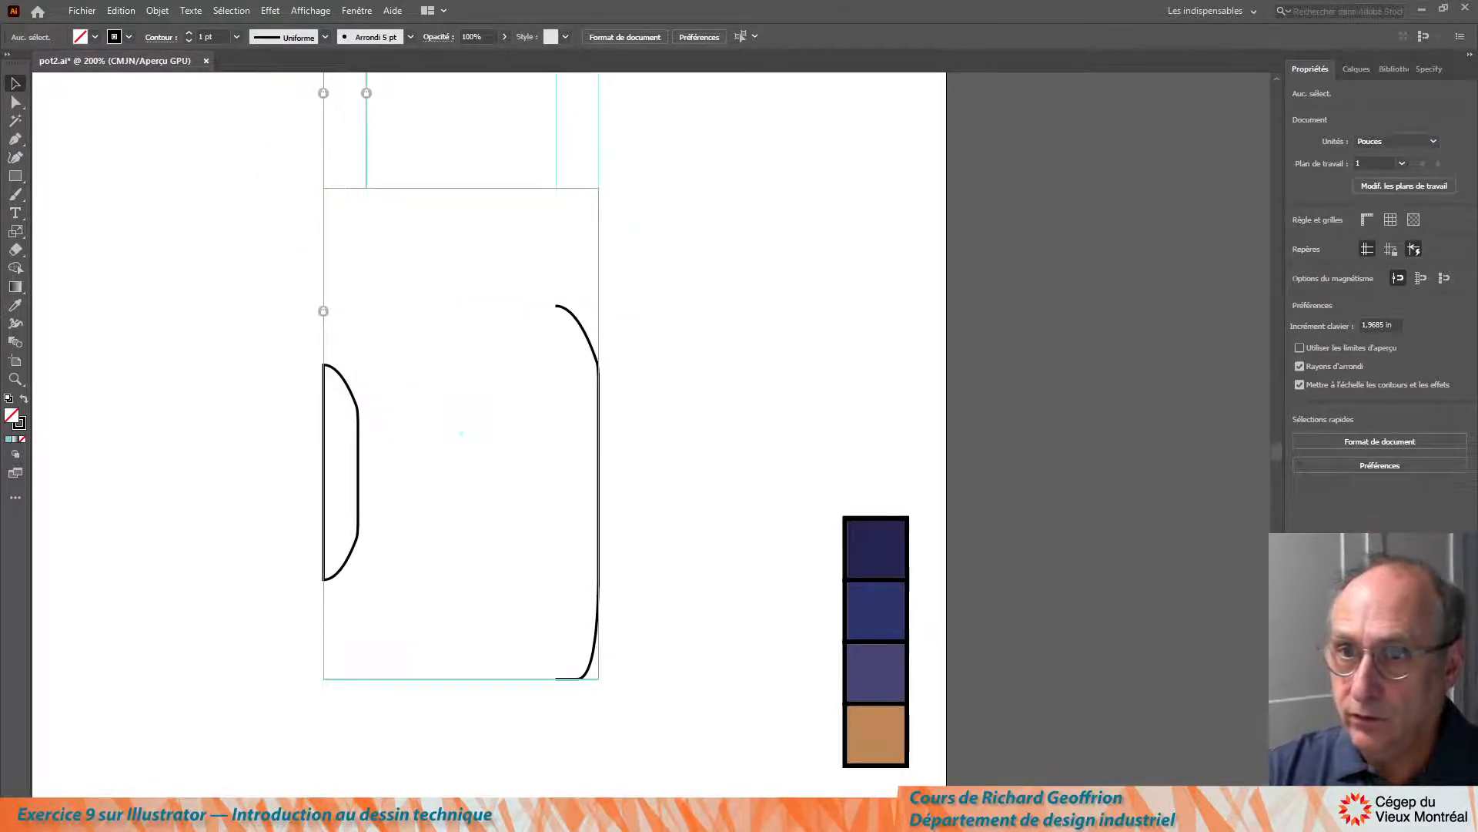
# Delete the curved upper end of the outer line and extend its new top endpoint straight up by 1.9685 in
pyautogui.click(16, 103)
pyautogui.moveTo(495, 287); pyautogui.dragTo(620, 355)
pyautogui.moveTo(477, 277); pyautogui.dragTo(674, 375)
pyautogui.press('Delete')
pyautogui.moveTo(561, 353); pyautogui.dragTo(657, 413)
pyautogui.hotkey('shift', 'Up')
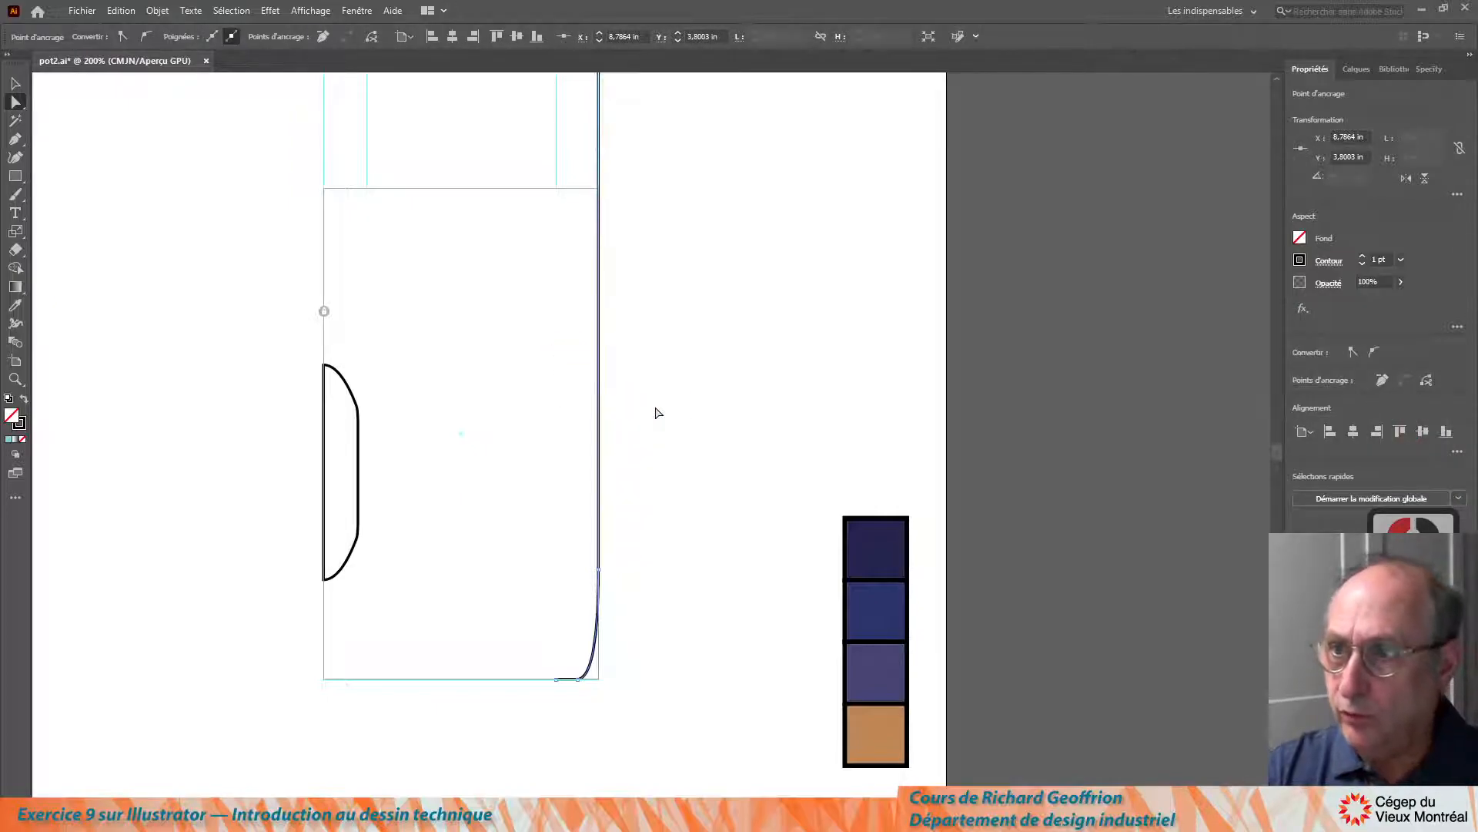
pyautogui.press('Delete')
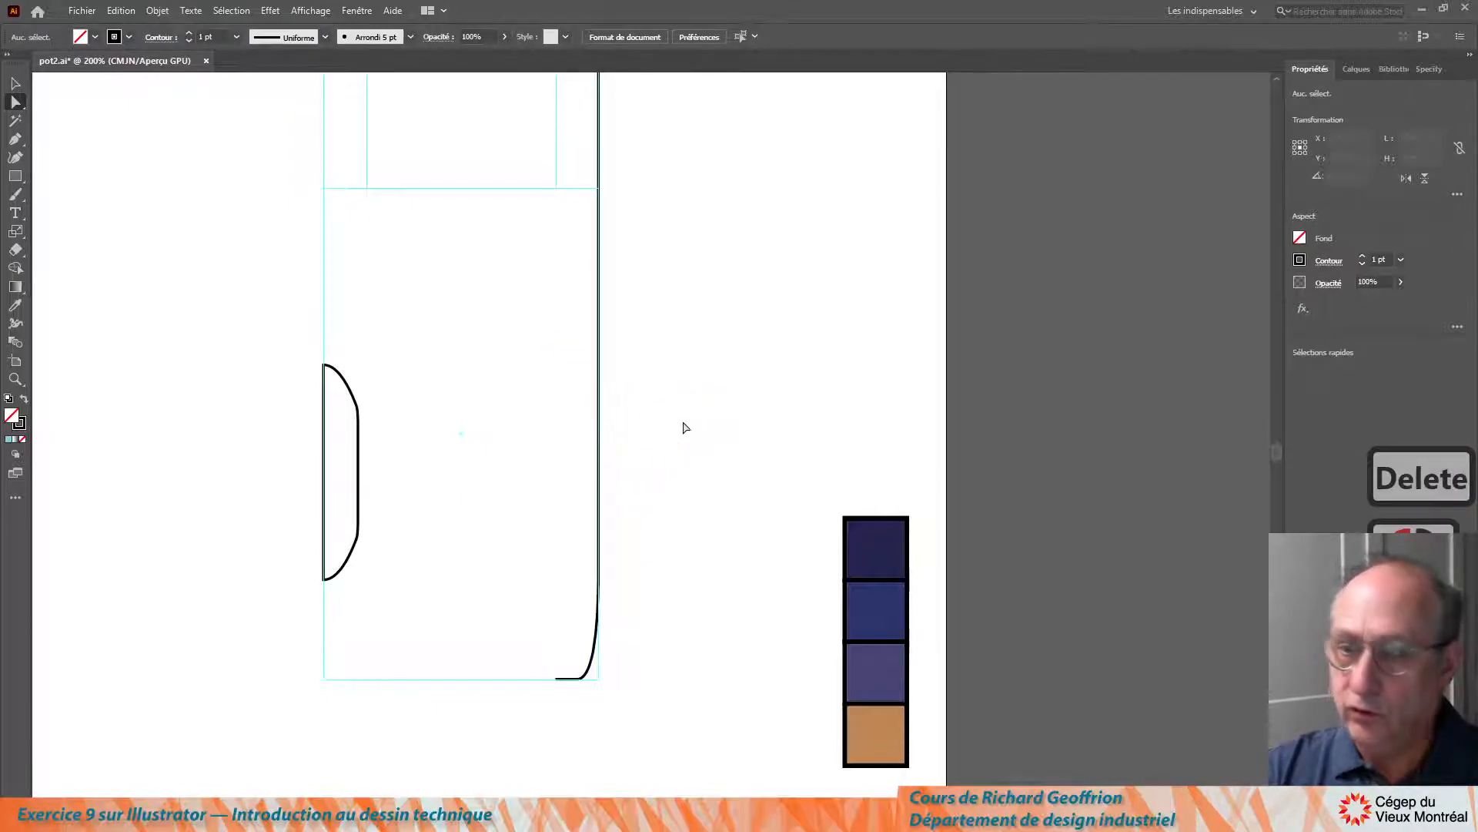
# Mirror a copy of the inner half shape and the outer outline across a vertical axis through the side view's centre
pyautogui.scroll(-2, 689, 416)
pyautogui.scroll(1, 691, 415)
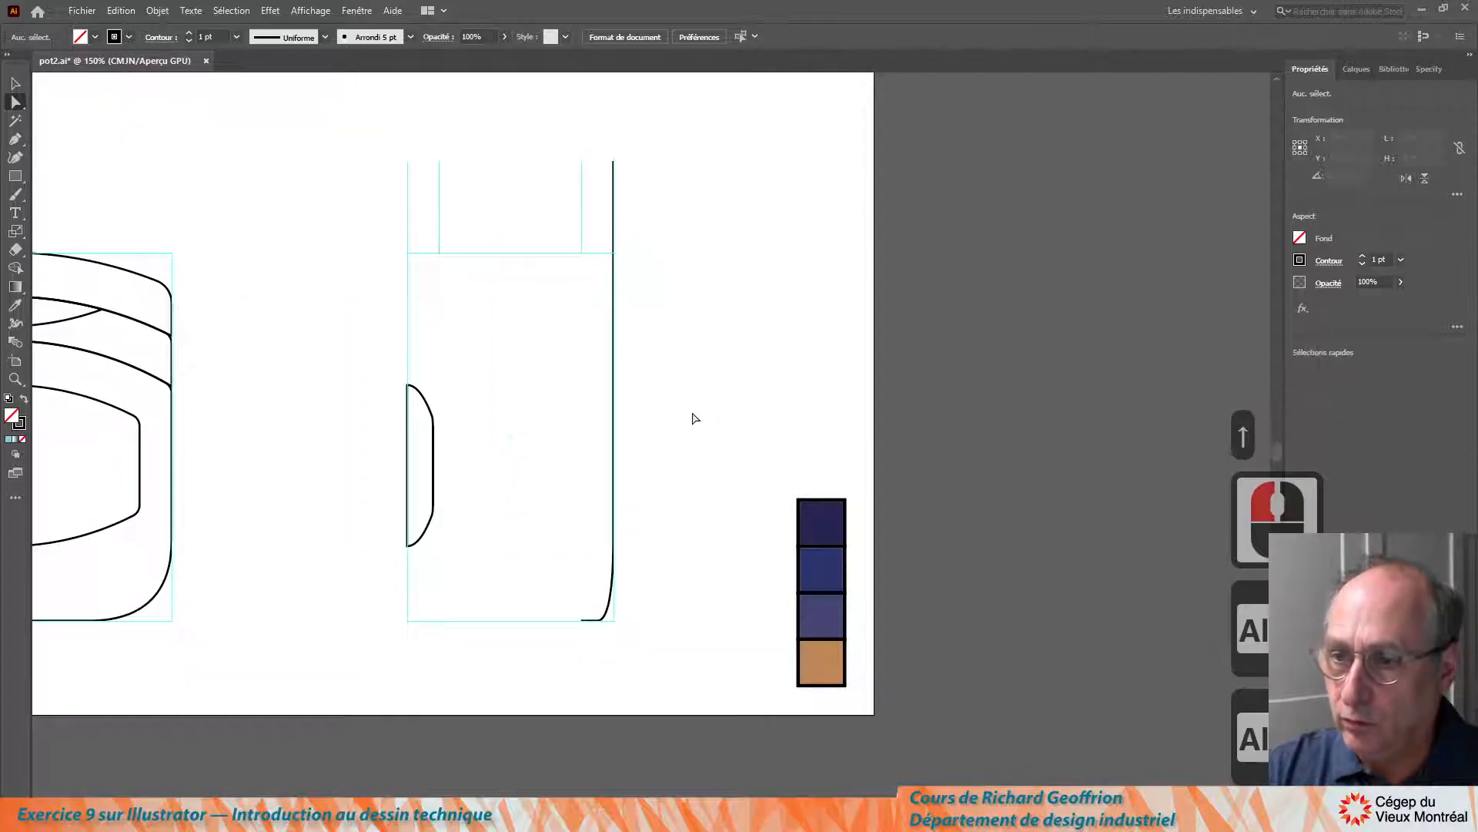
pyautogui.press('space')
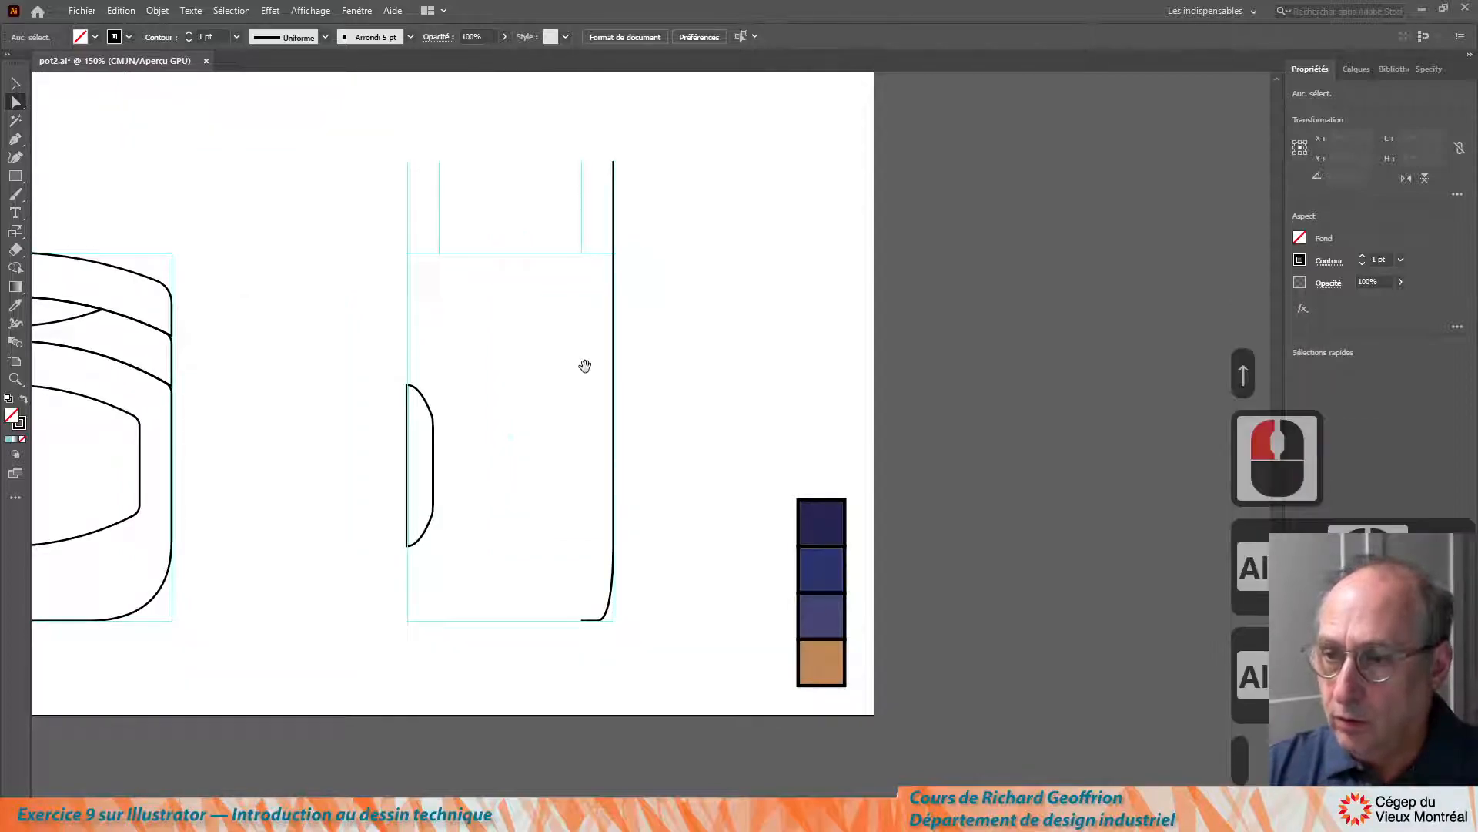
pyautogui.click(17, 85)
pyautogui.moveTo(572, 383); pyautogui.dragTo(524, 401)
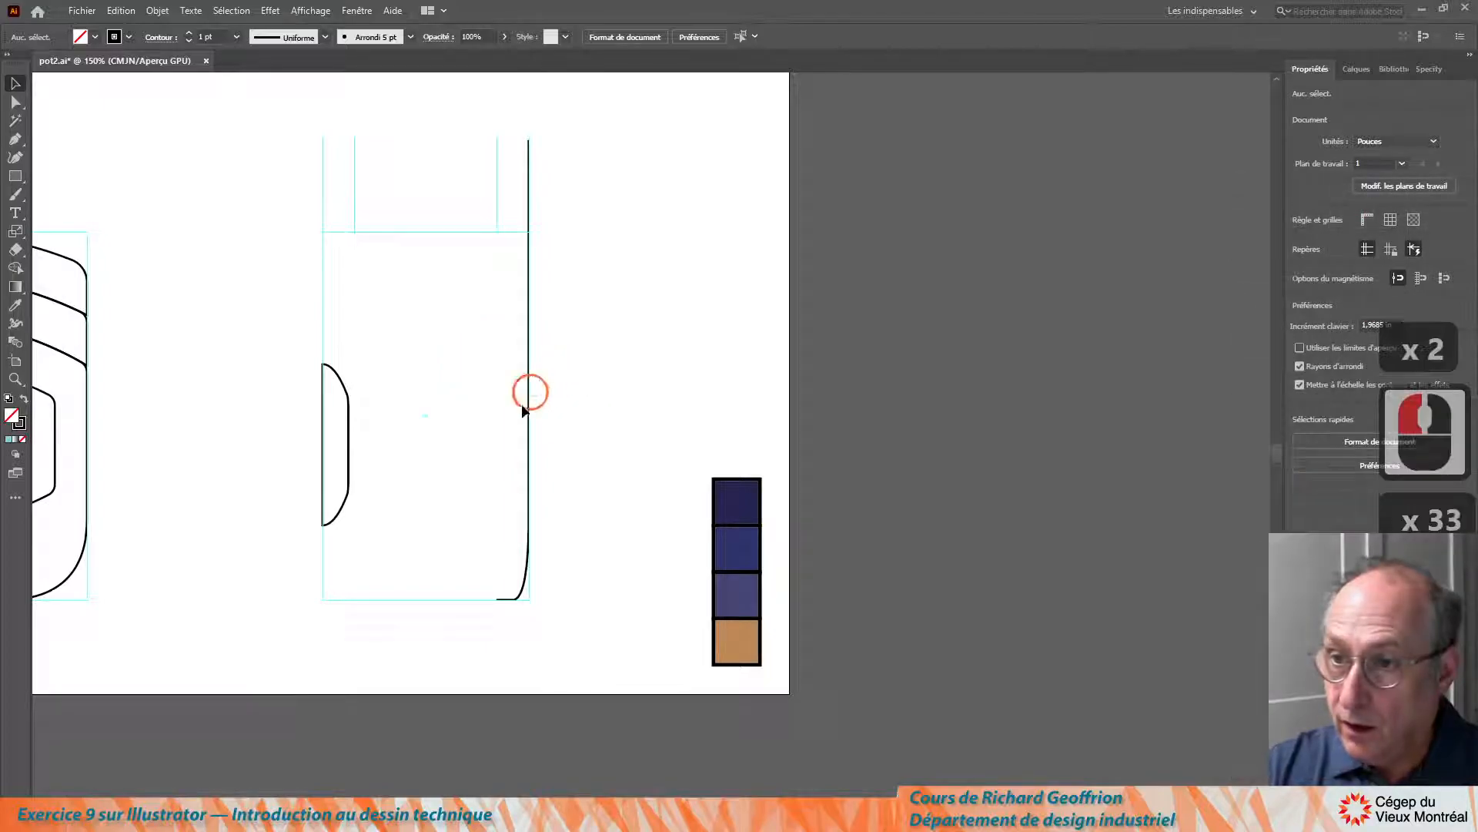
pyautogui.click(527, 422)
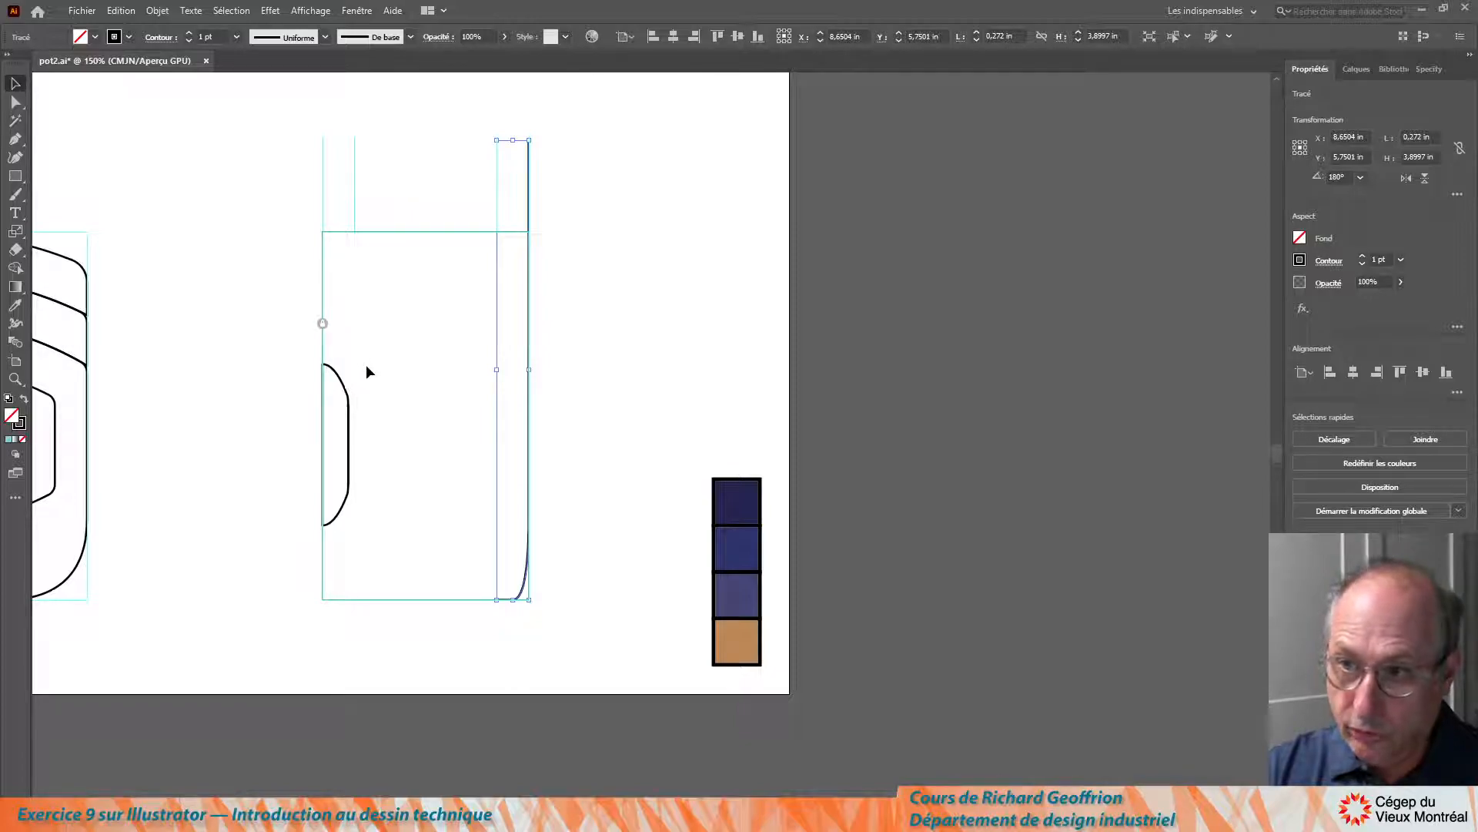
pyautogui.click(347, 456)
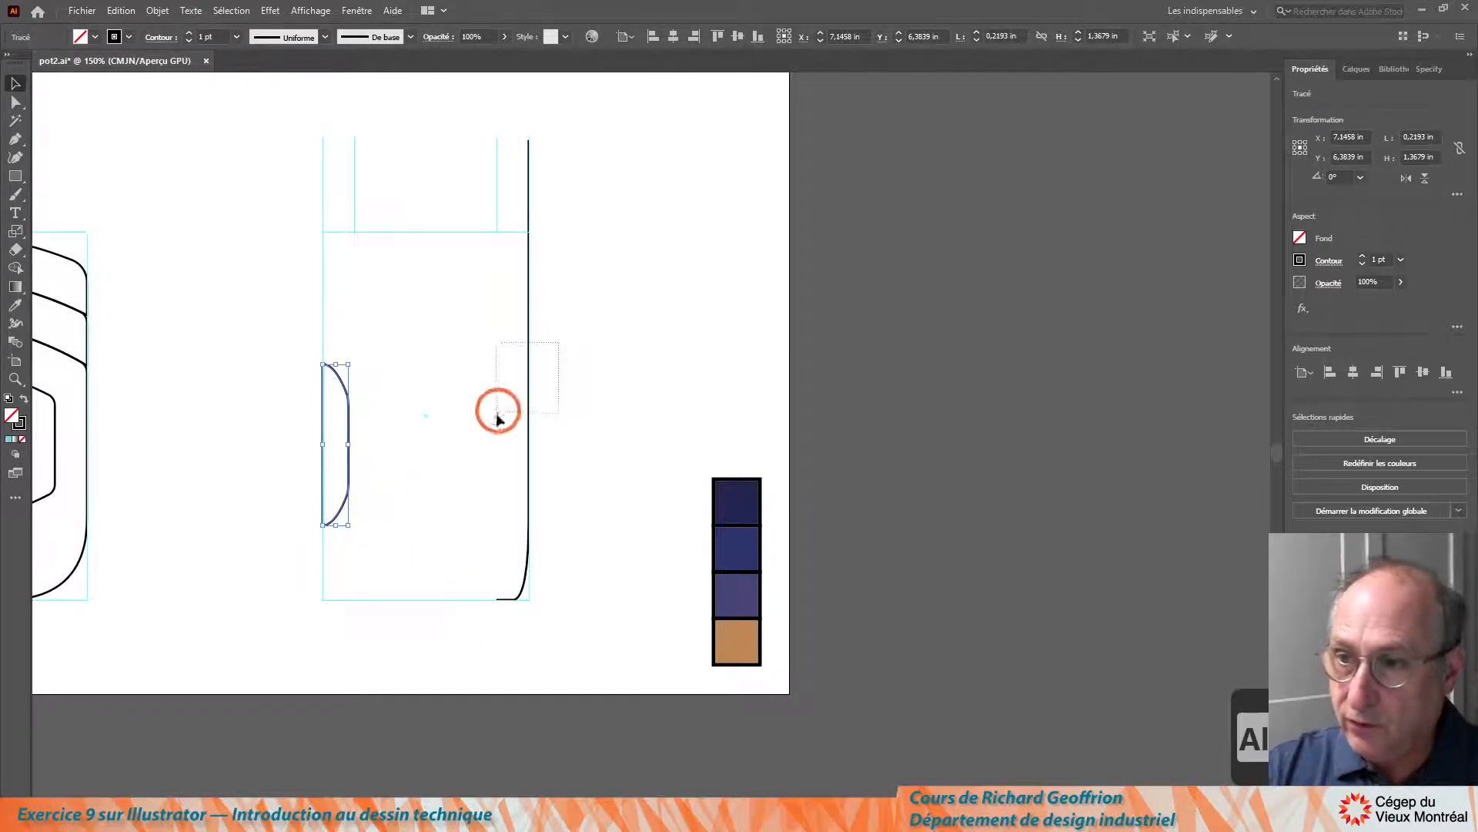
pyautogui.keyDown('shift'); pyautogui.click(528, 437); pyautogui.keyUp('shift')
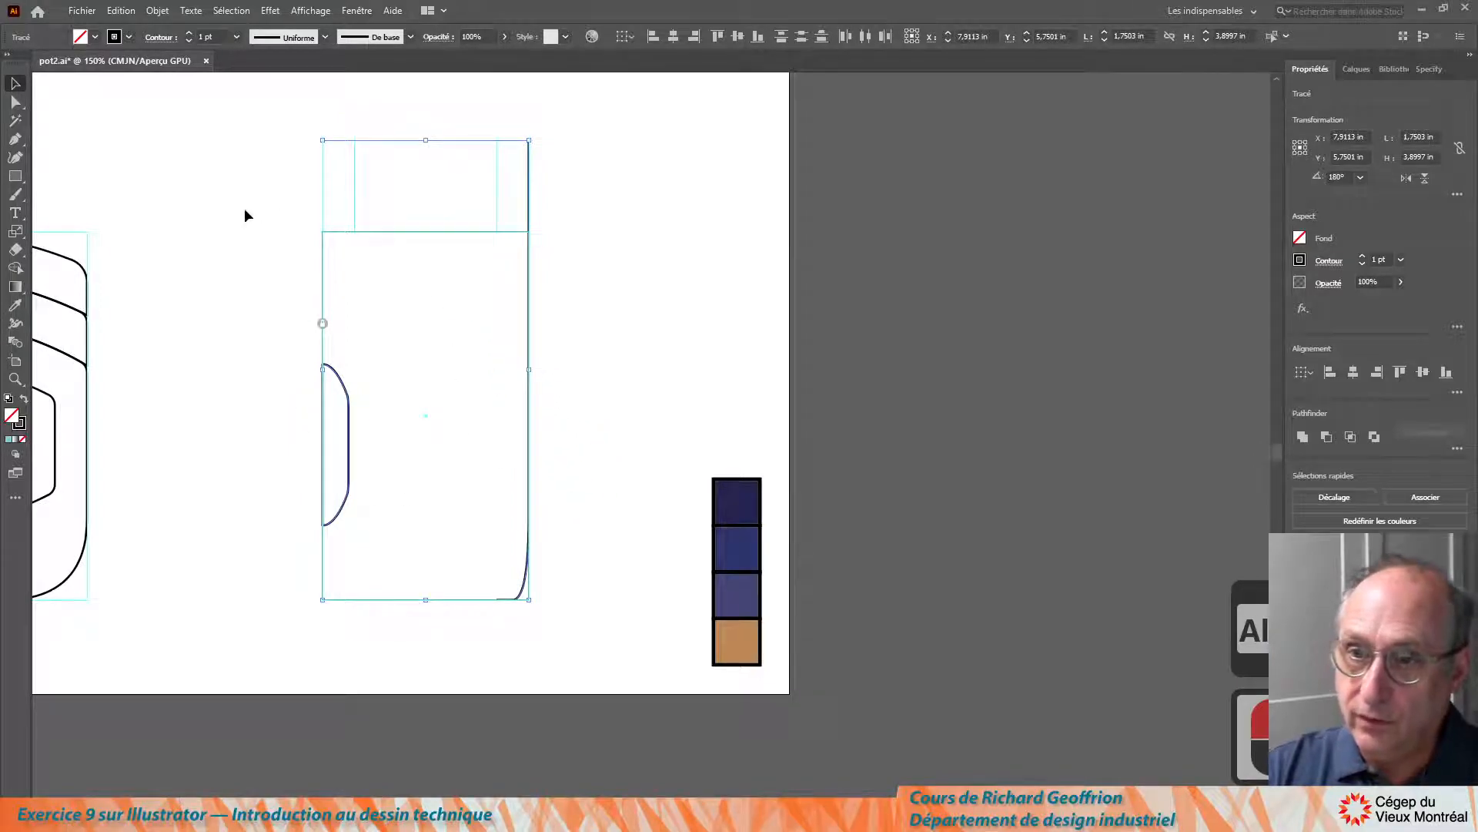
pyautogui.press('o')
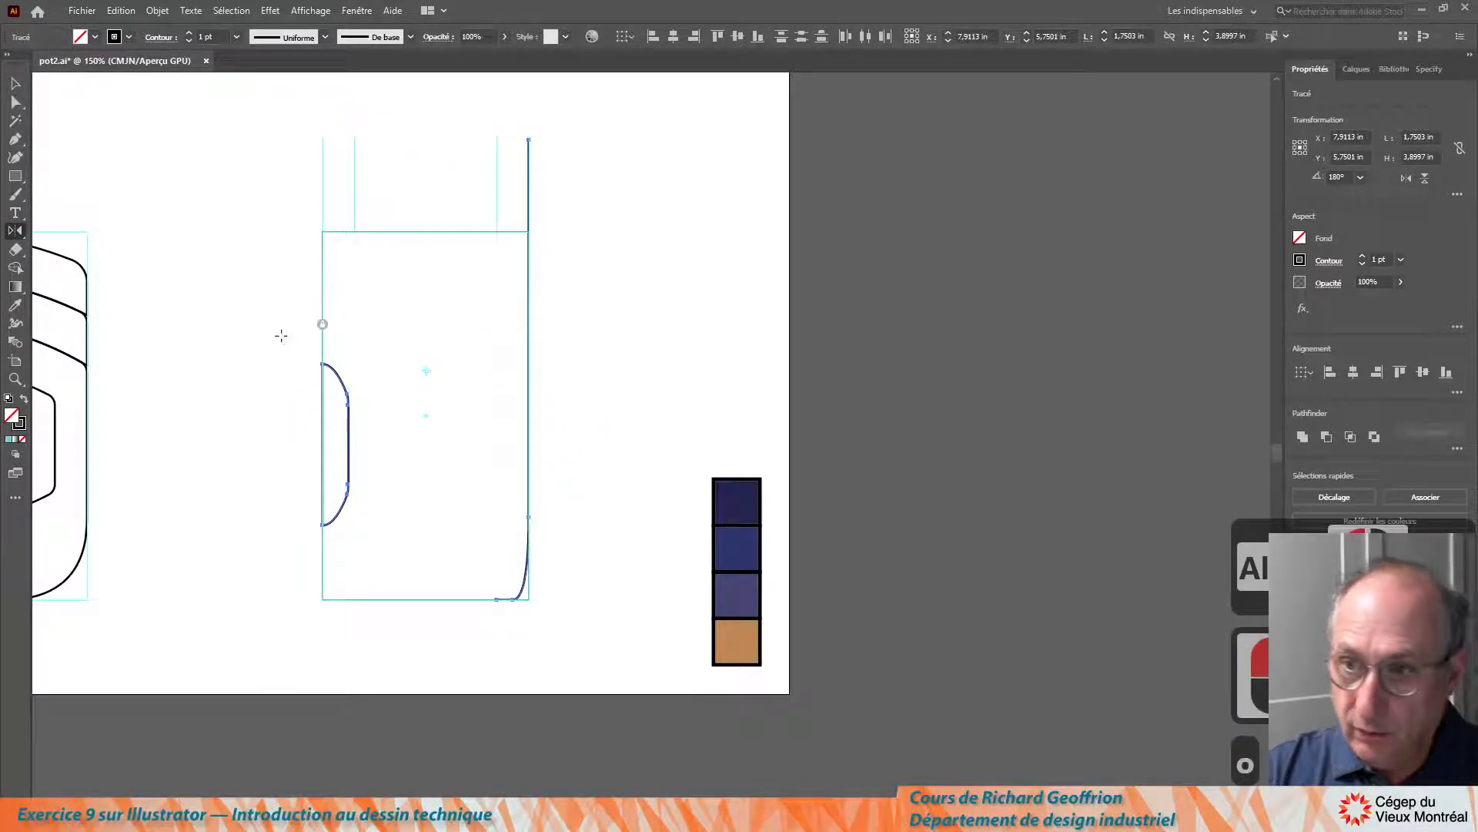
pyautogui.keyDown('alt'); pyautogui.click(428, 416); pyautogui.keyUp('alt')
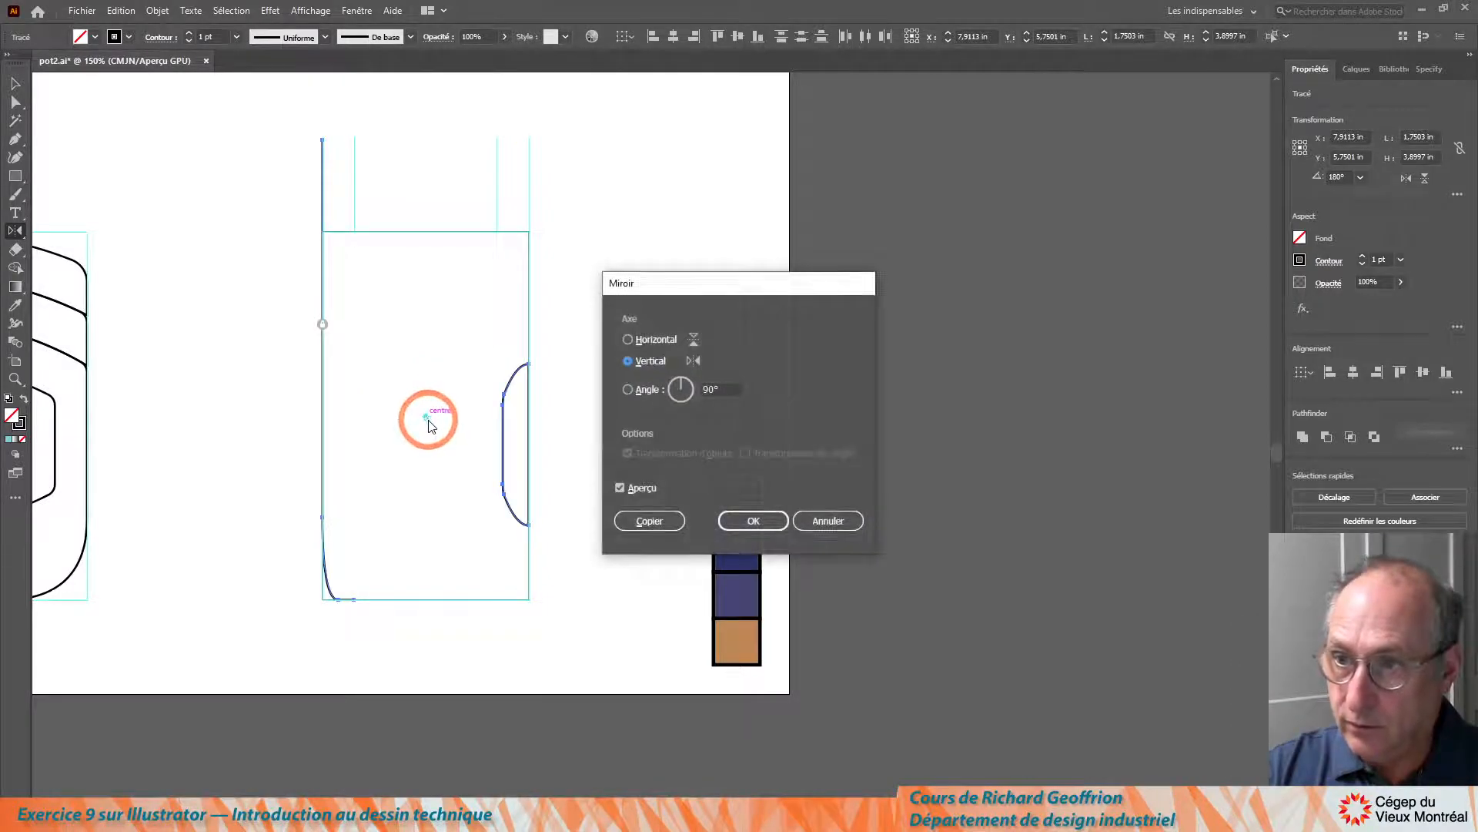
pyautogui.click(649, 521)
pyautogui.click(15, 83)
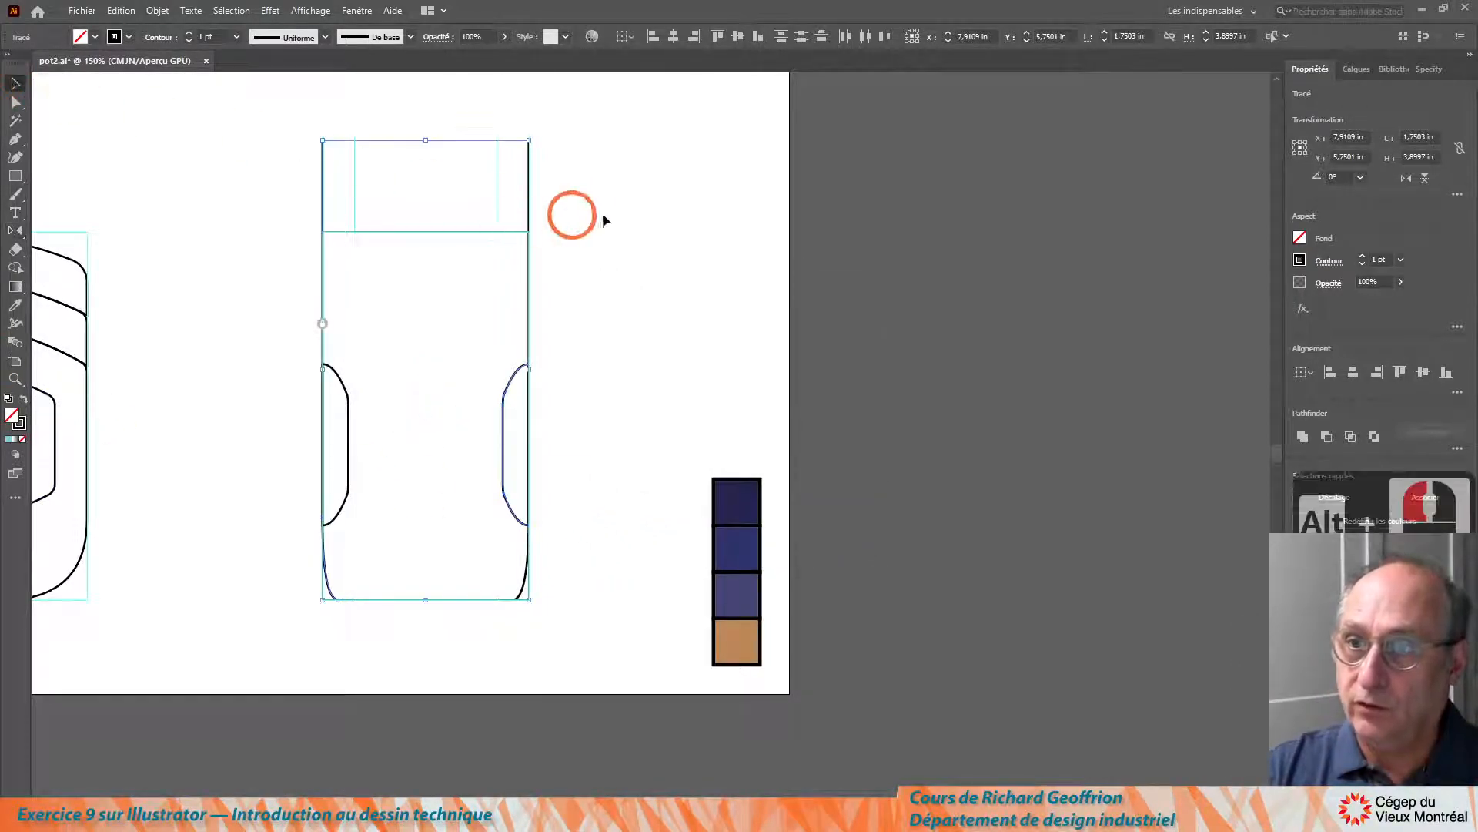
pyautogui.click(602, 247)
# Join the open bottom endpoints of the original and mirrored outer outlines with a straight base line
pyautogui.scroll(2, 603, 280)
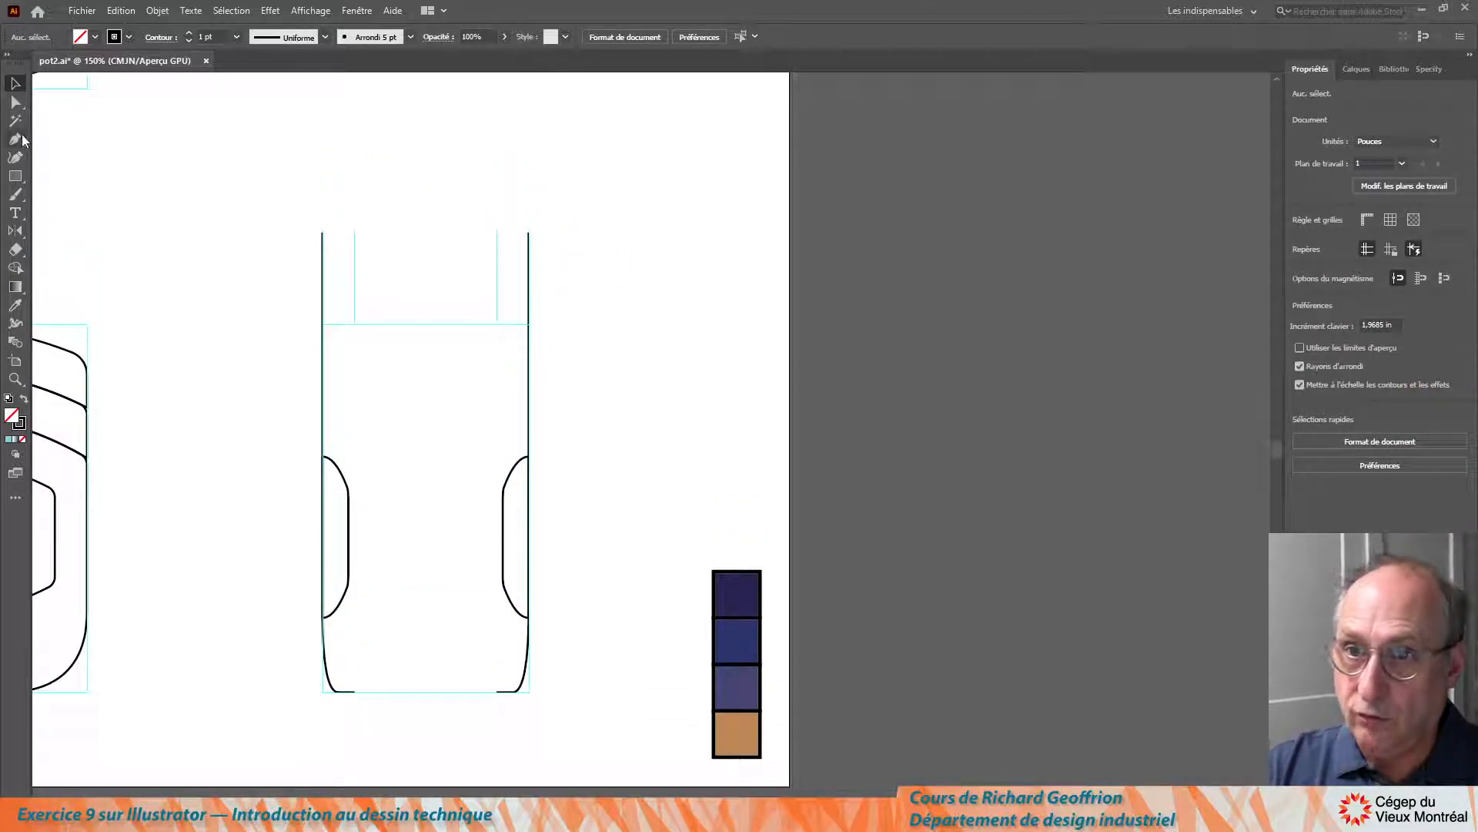
pyautogui.click(15, 102)
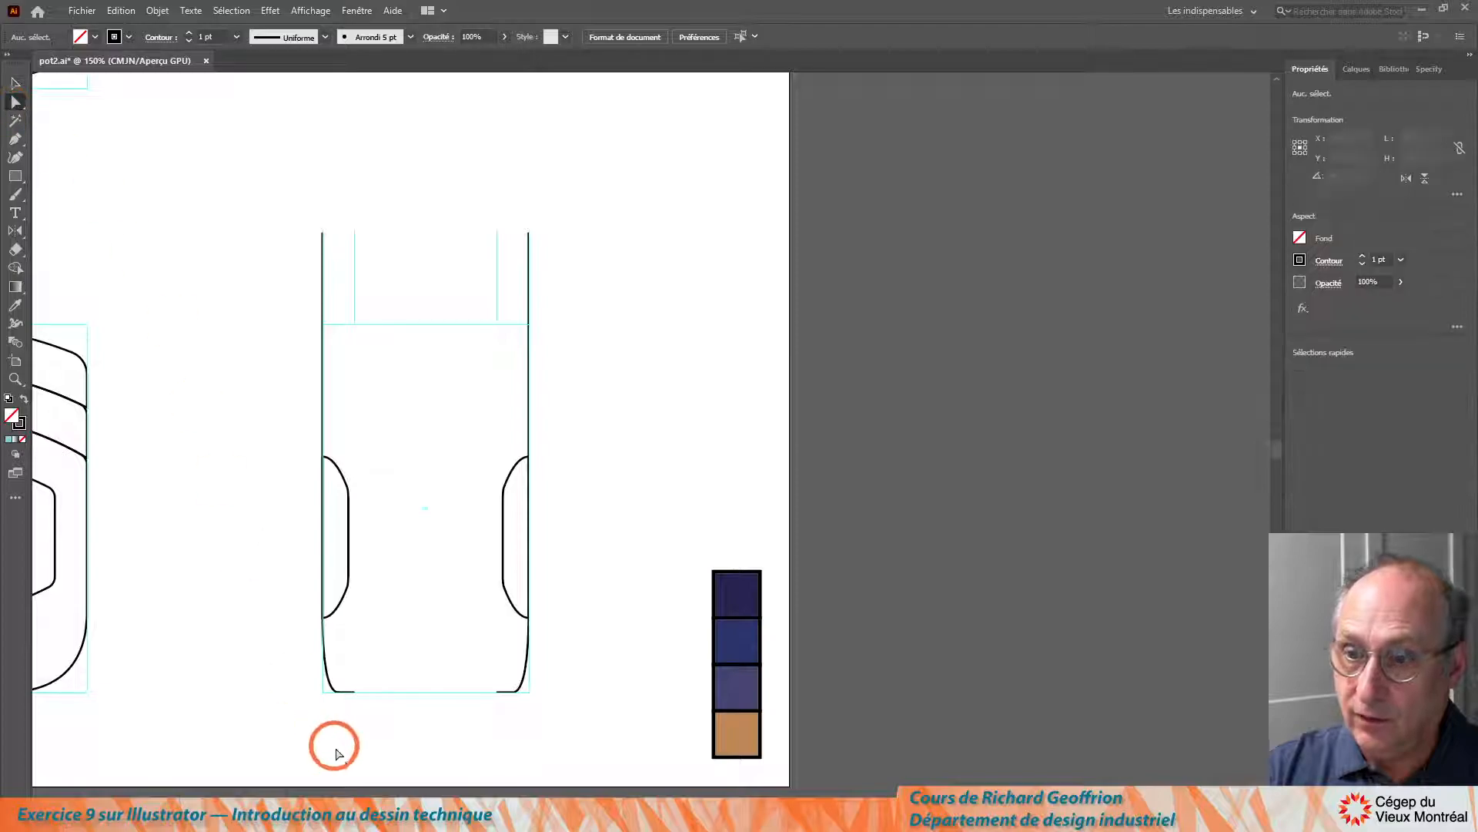
pyautogui.moveTo(347, 677); pyautogui.dragTo(539, 739)
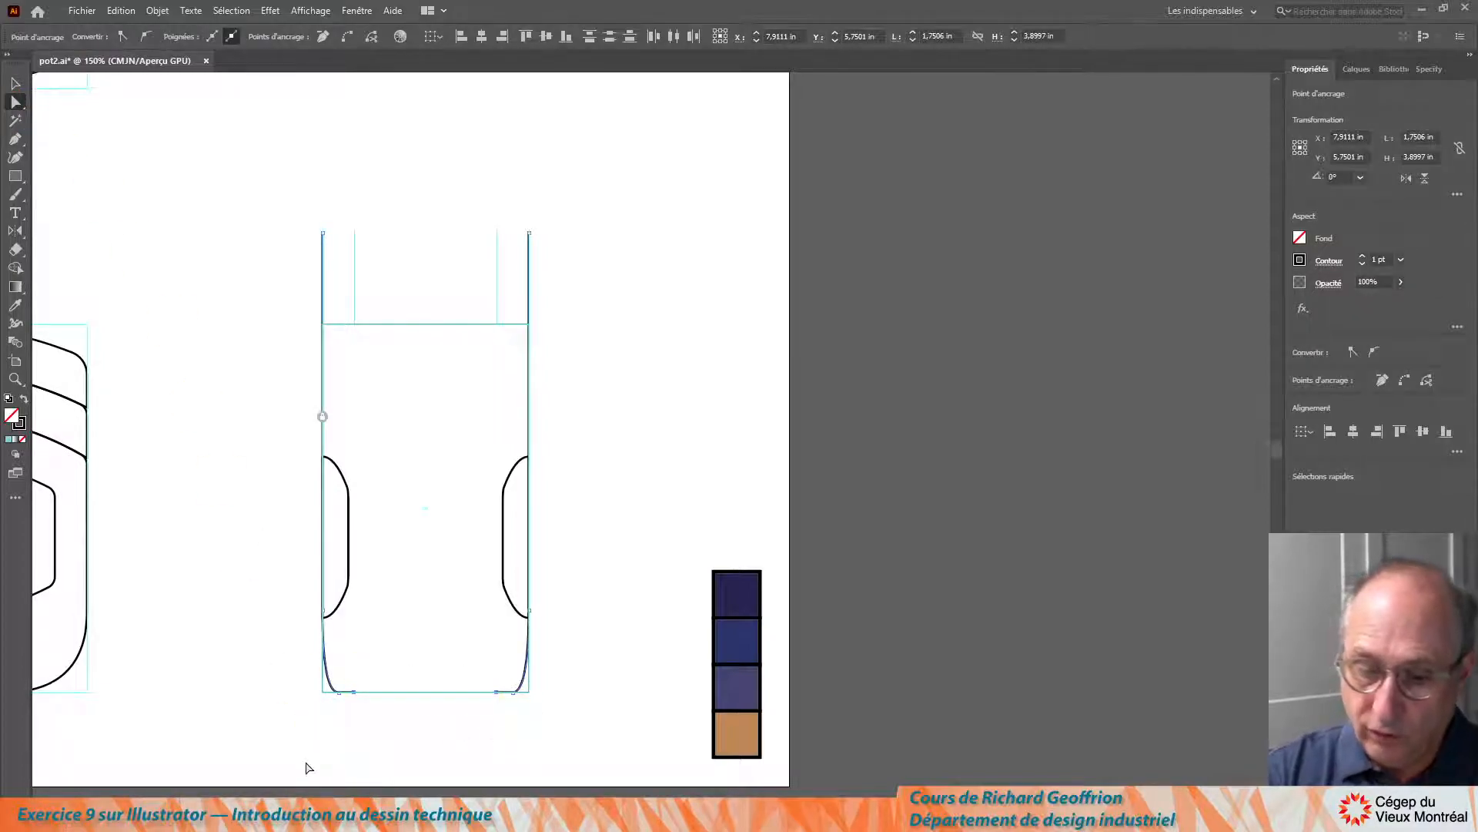
pyautogui.press('Delete')
pyautogui.hotkey('ctrl', 'j')
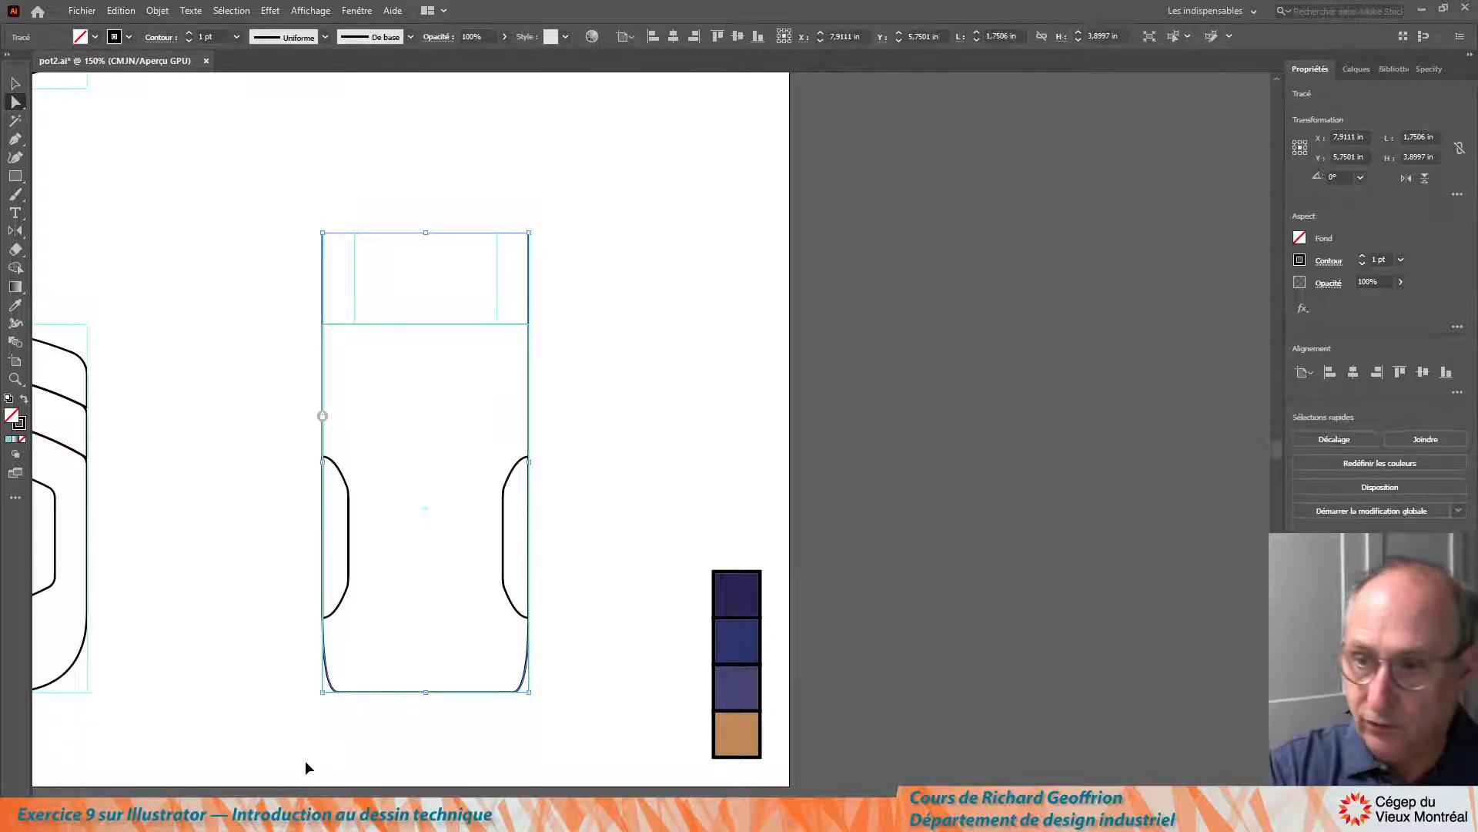
pyautogui.click(265, 391)
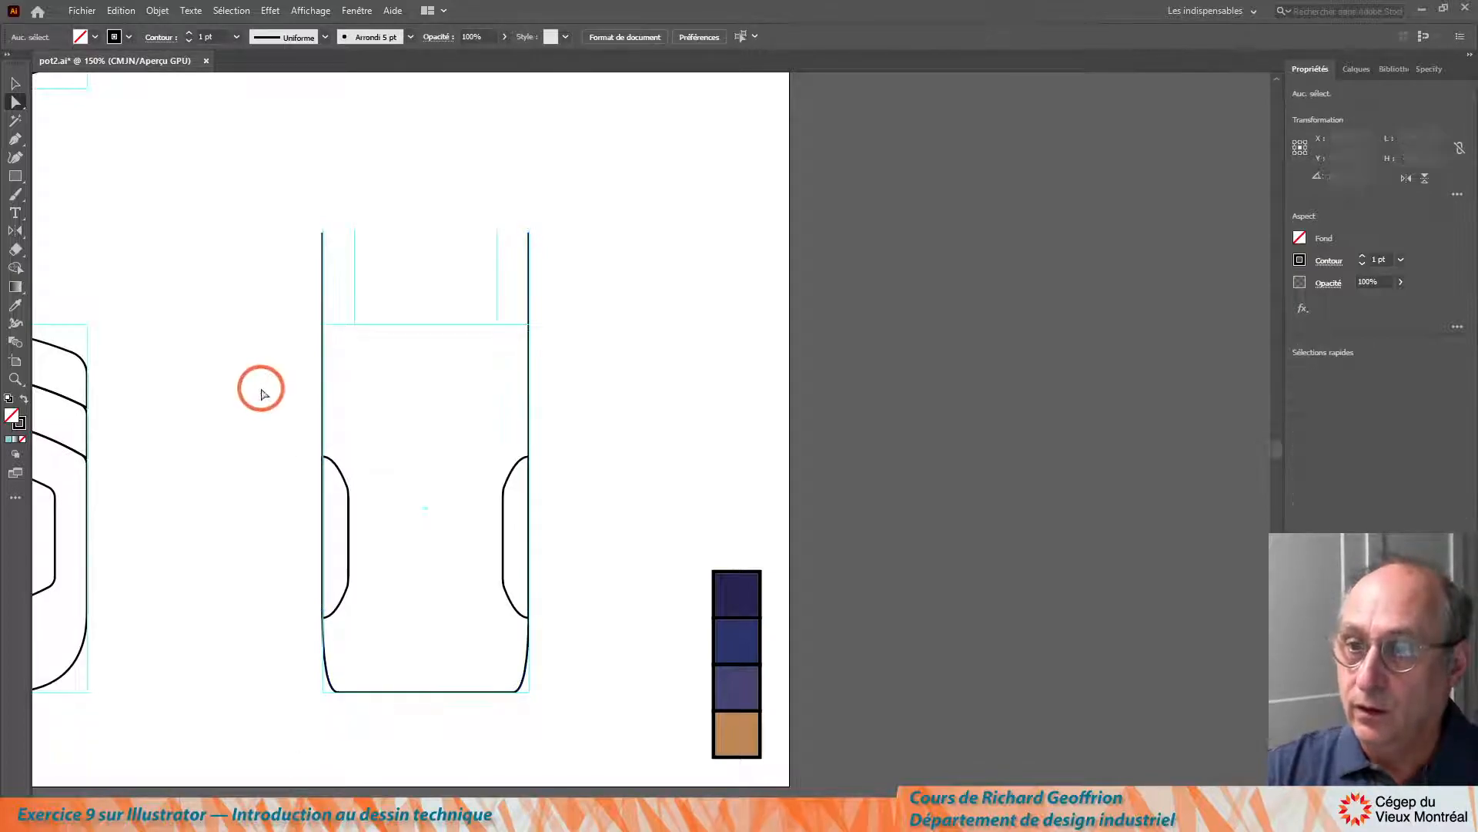
# Paste the removed top line and stacked bands back in place on the side view, and deselect them
pyautogui.hotkey('ctrl', 'f')
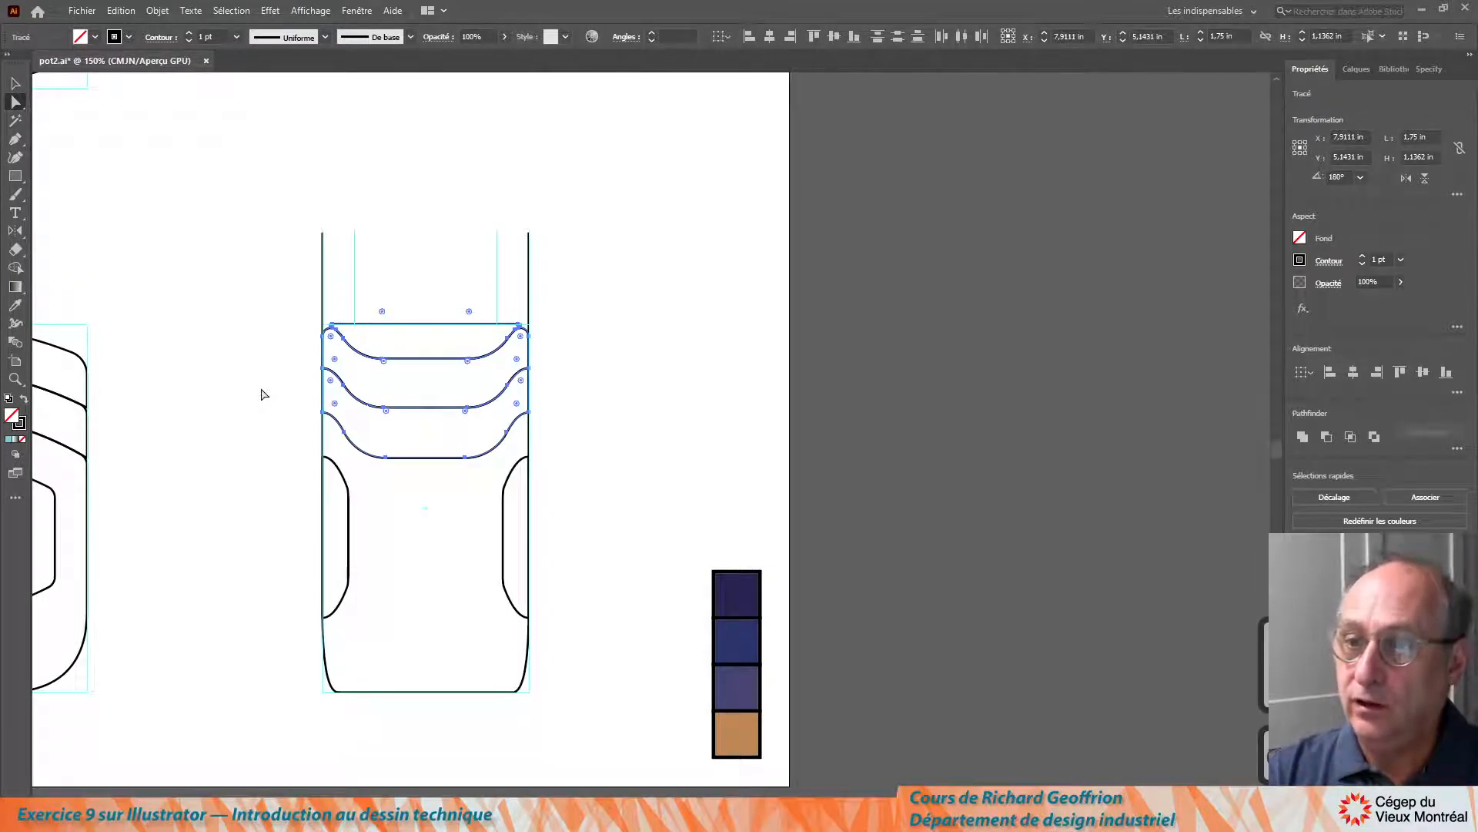
pyautogui.click(15, 82)
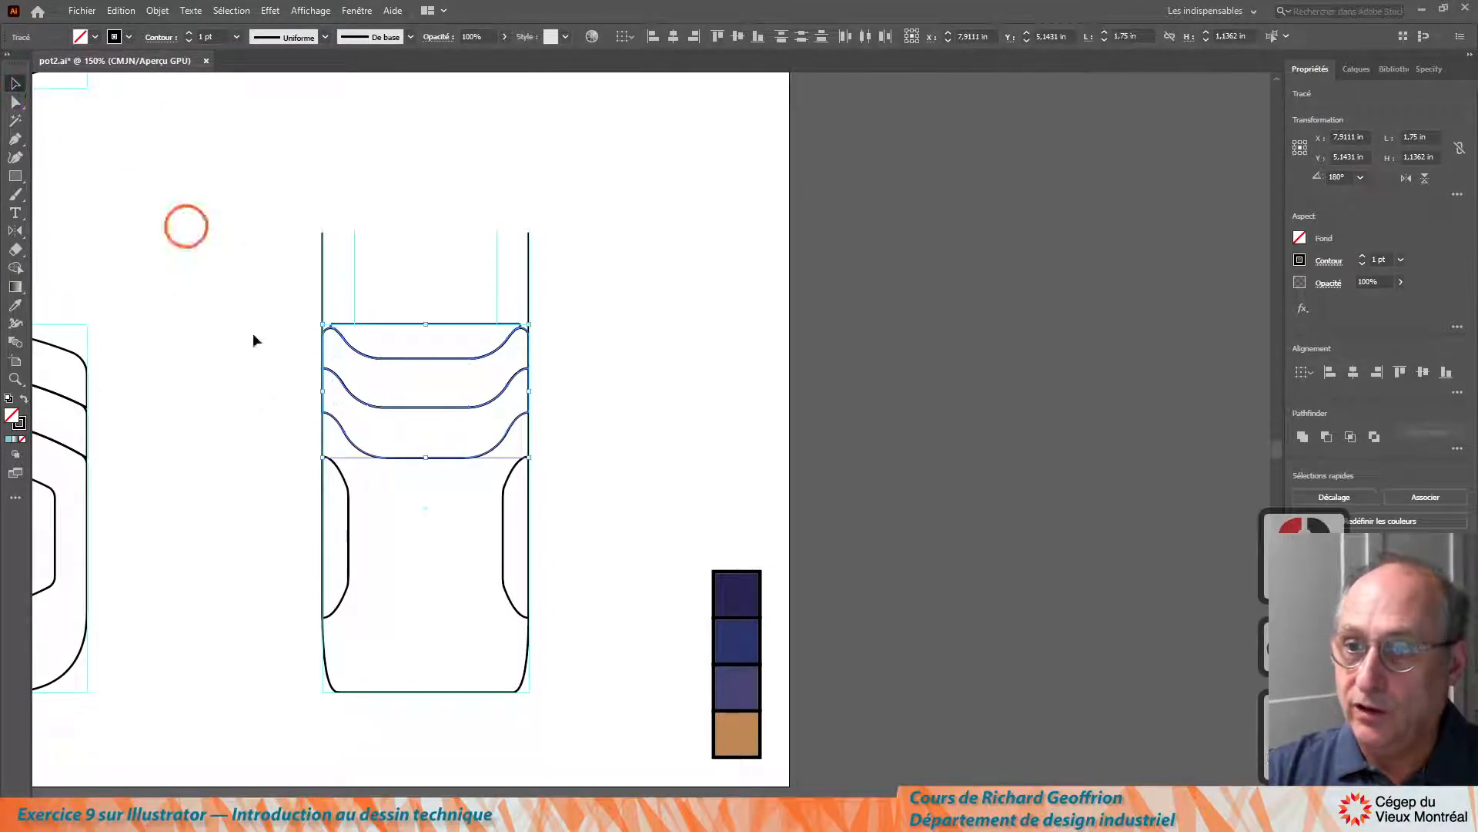
pyautogui.click(240, 645)
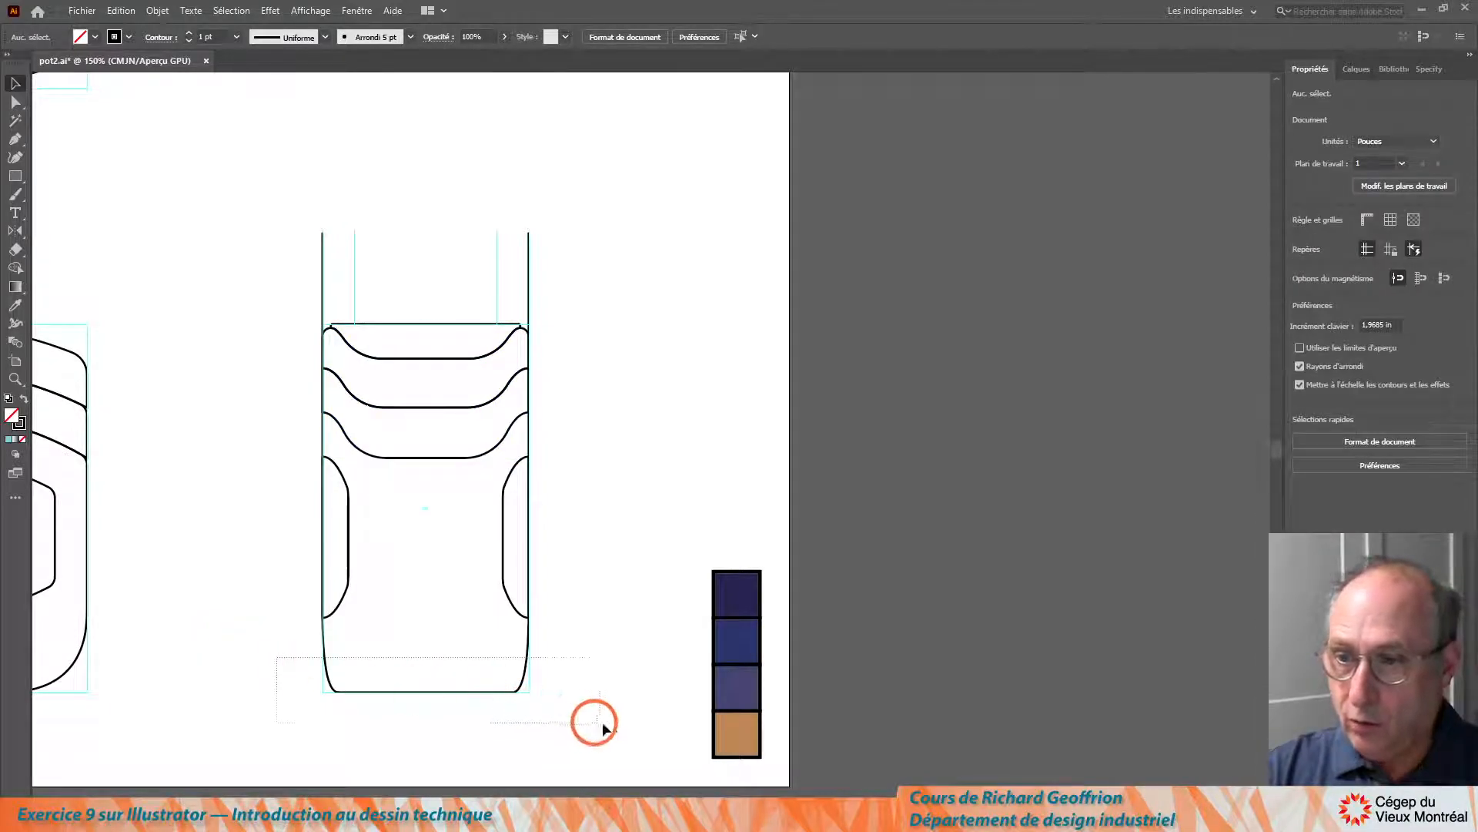
# Duplicate the lowest curved band straight up by 3.937 in, above the side view
pyautogui.moveTo(599, 721); pyautogui.dragTo(599, 721)
pyautogui.moveTo(410, 479); pyautogui.dragTo(454, 446)
pyautogui.scroll(2, 648, 412)
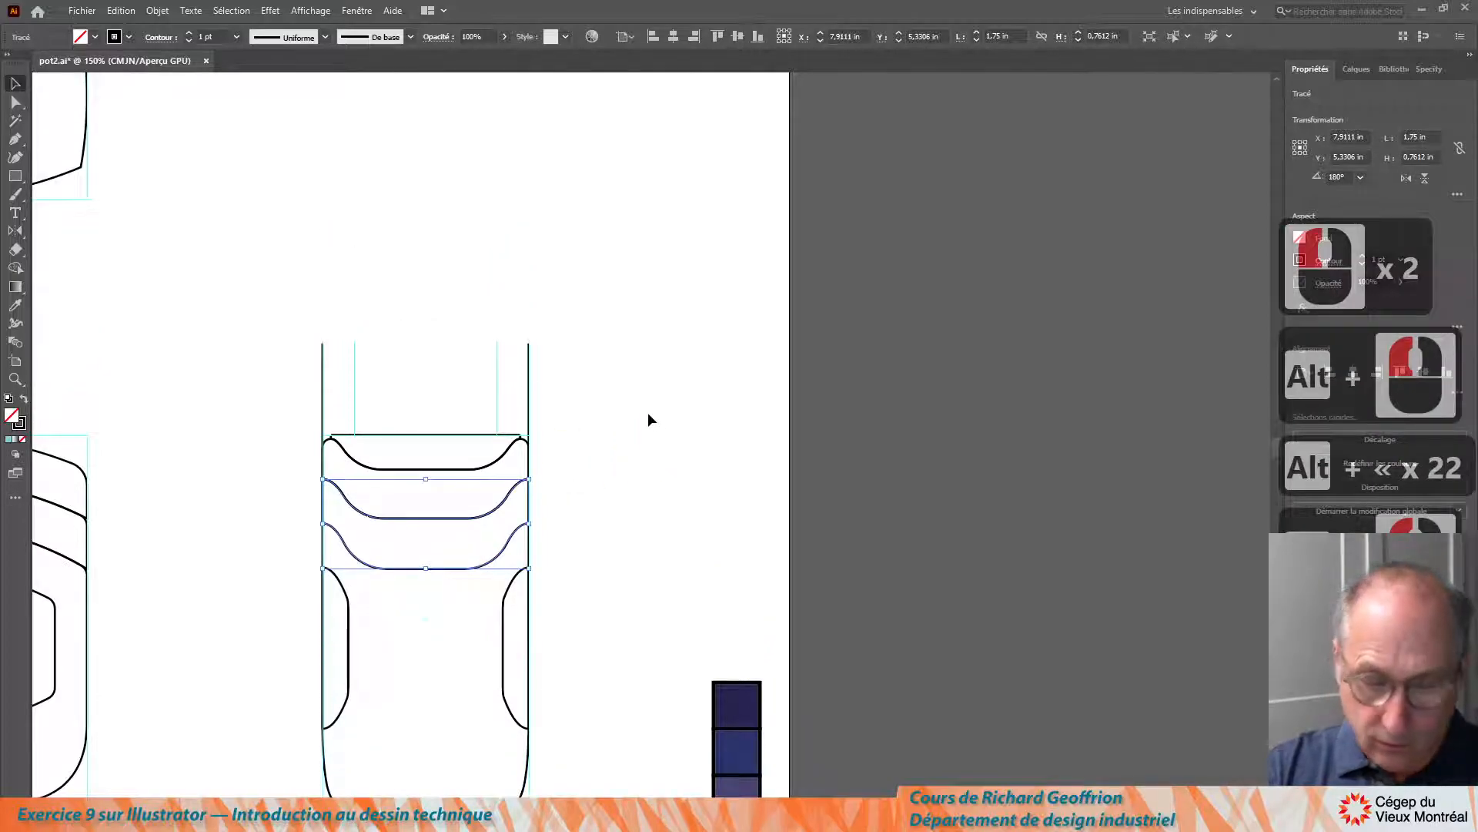
pyautogui.hotkey('alt', 'shift', 'Up')
pyautogui.scroll(2, 666, 409)
pyautogui.hotkey('shift', 'Up')
pyautogui.scroll(2, 665, 416)
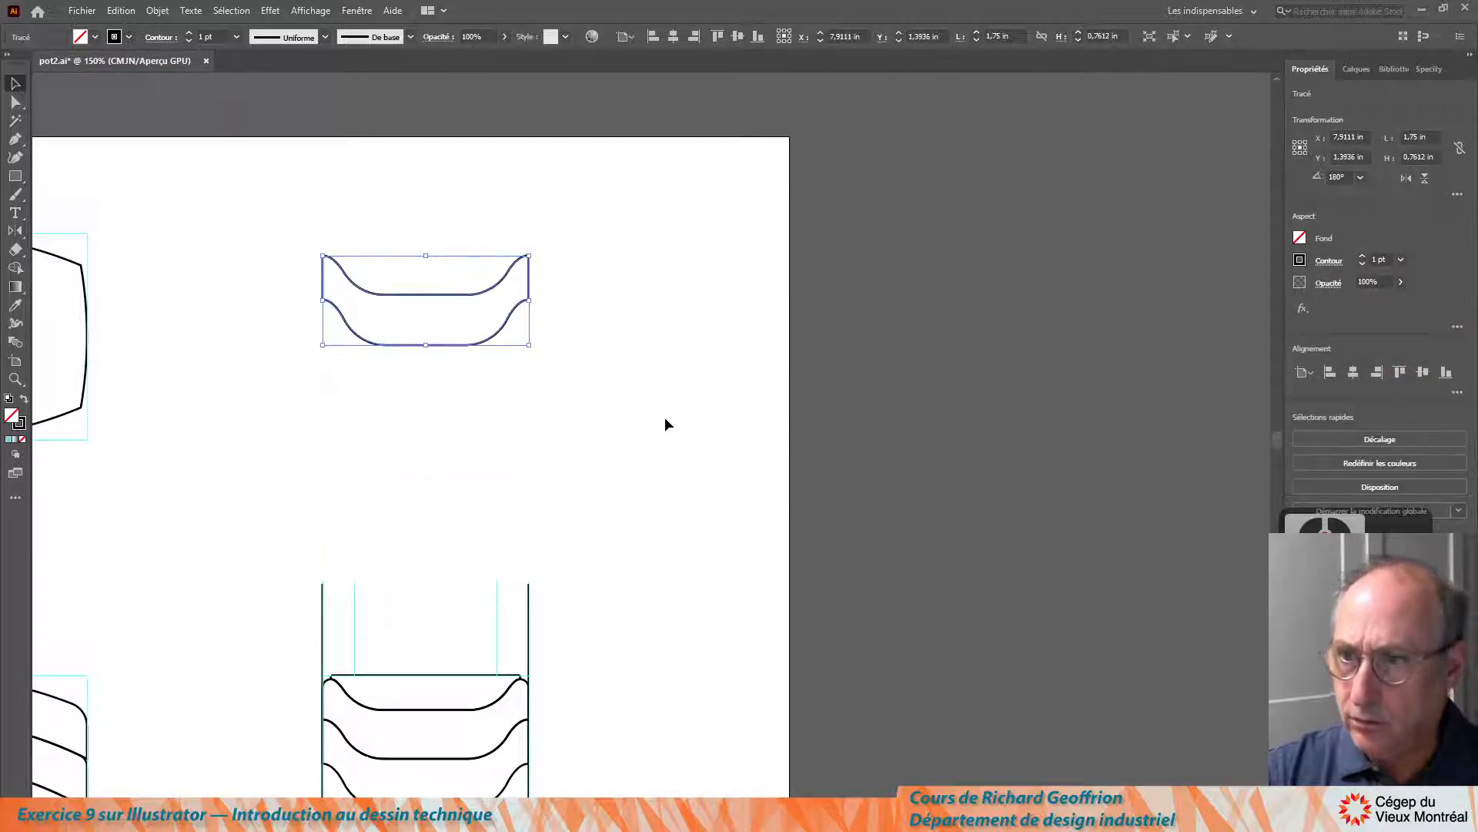
# Duplicate the joined outer outline straight up by 3.937 in so it overlays the copied band
pyautogui.scroll(-6, 349, 487)
pyautogui.moveTo(422, 672); pyautogui.dragTo(467, 770)
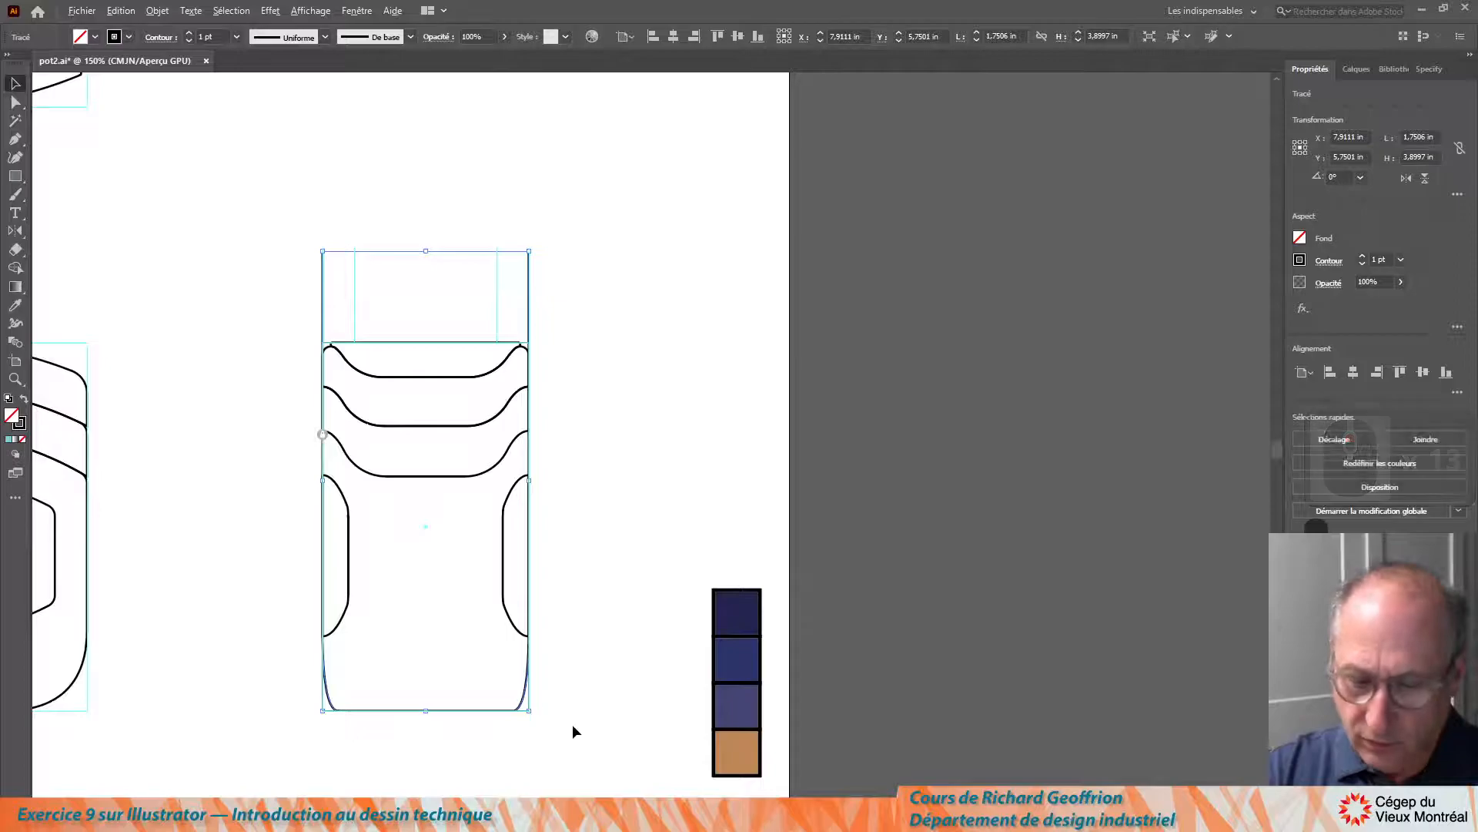
pyautogui.hotkey('shift', 'Up')
pyautogui.hotkey('shift', 'Up')
pyautogui.scroll(5, 493, 369)
pyautogui.click(525, 355)
pyautogui.scroll(6, 539, 360)
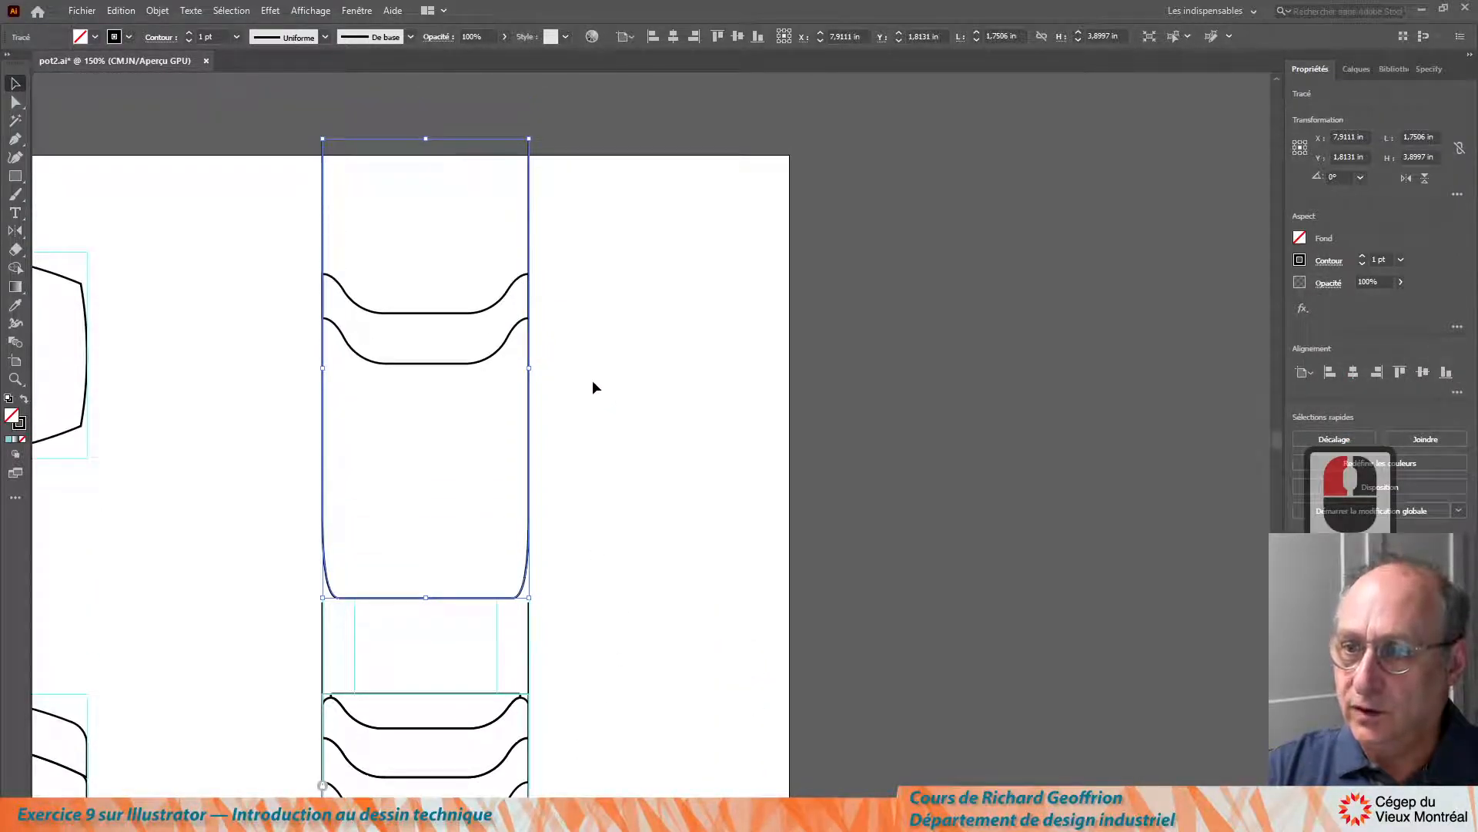
# Select the copied band and outline, move them 3.937 in down onto the side view, and return them above it
pyautogui.scroll(-3, 752, 560)
pyautogui.scroll(2, 567, 430)
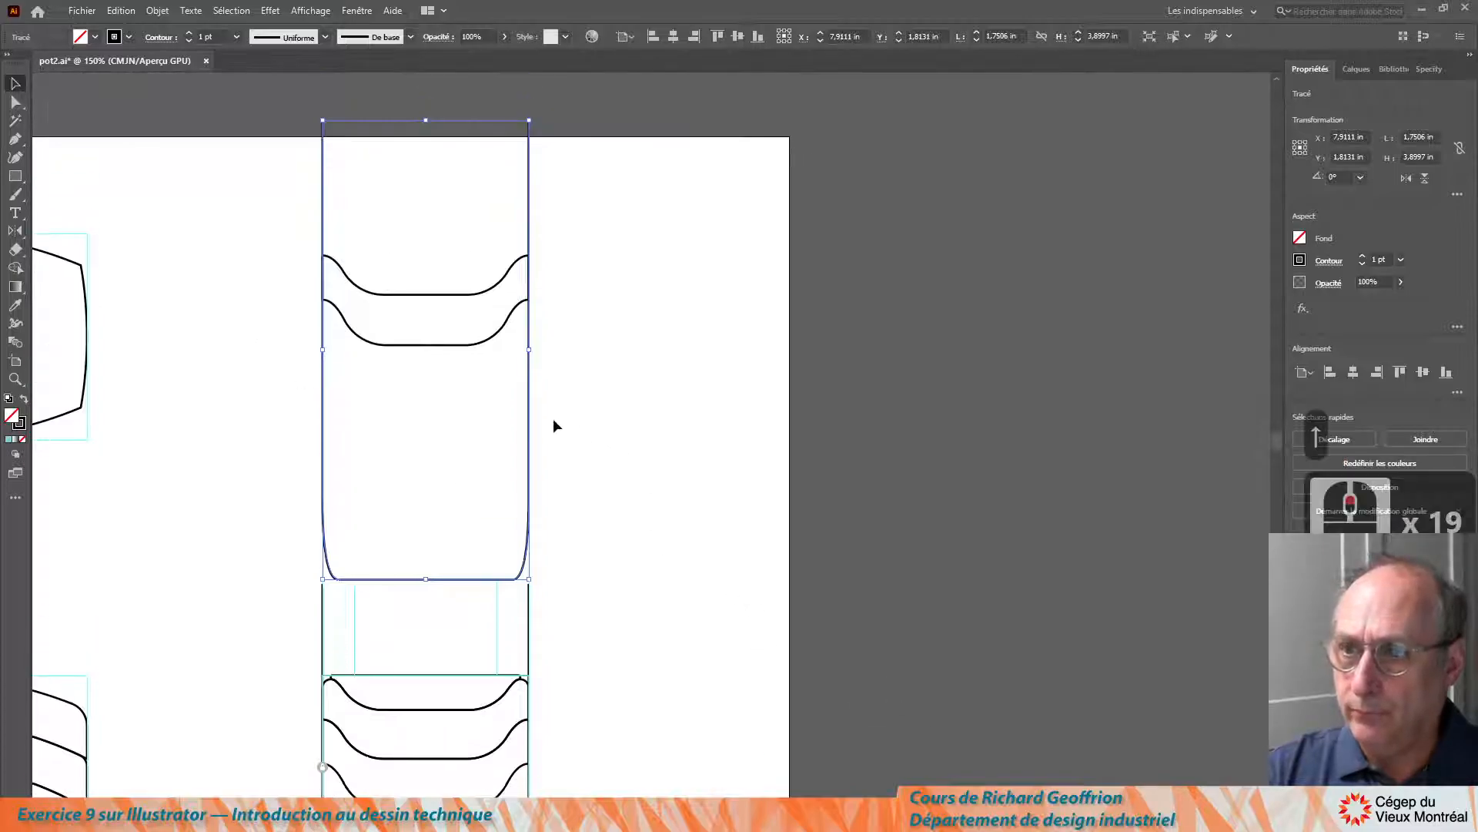
pyautogui.moveTo(199, 232); pyautogui.dragTo(614, 583)
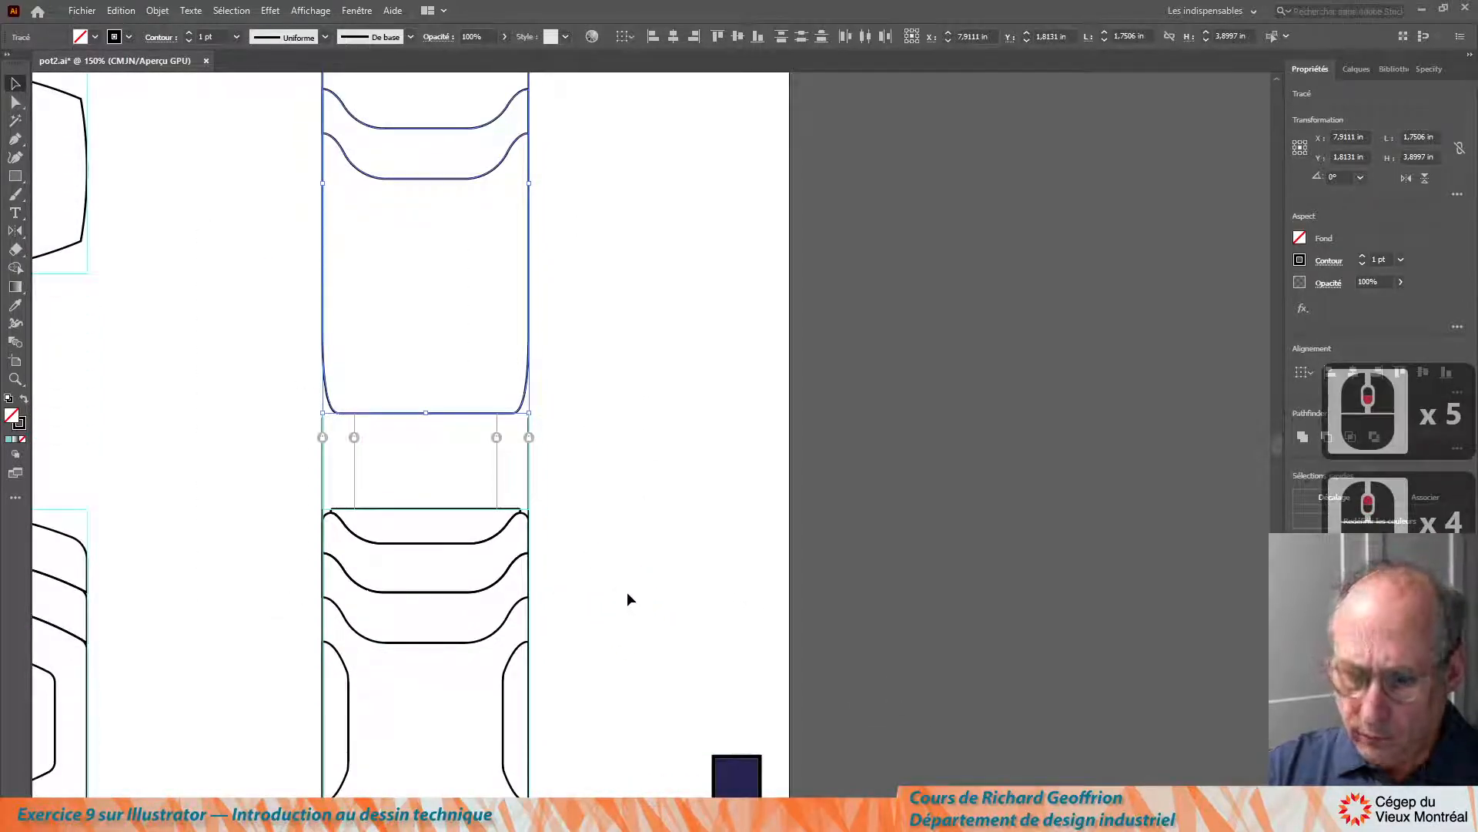
pyautogui.hotkey('shift', 'Down')
pyautogui.hotkey('shift', 'Down')
pyautogui.scroll(-9, 574, 539)
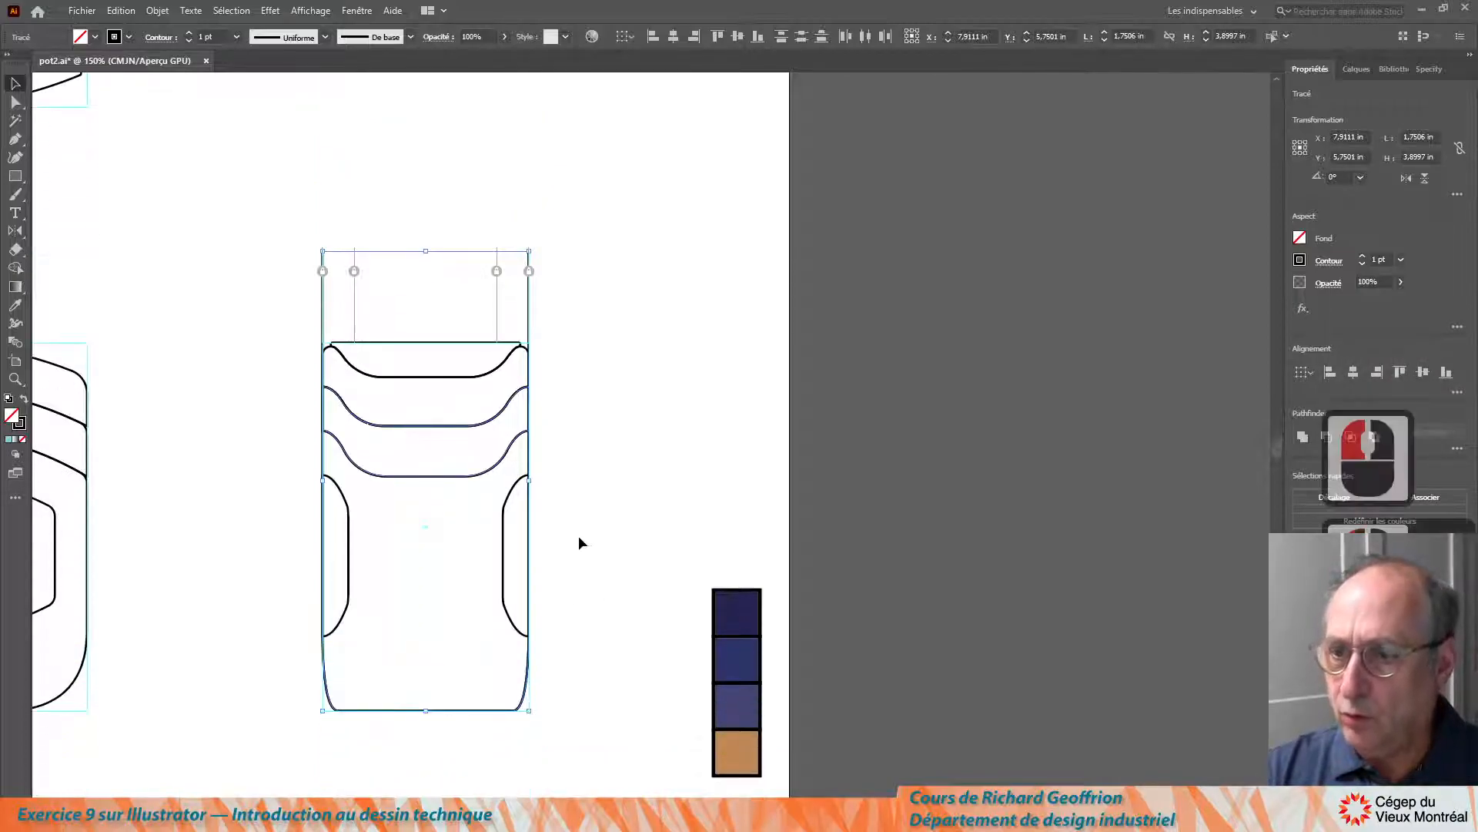
pyautogui.scroll(17, 567, 514)
pyautogui.hotkey('shift', 'Up')
pyautogui.hotkey('shift', 'Up')
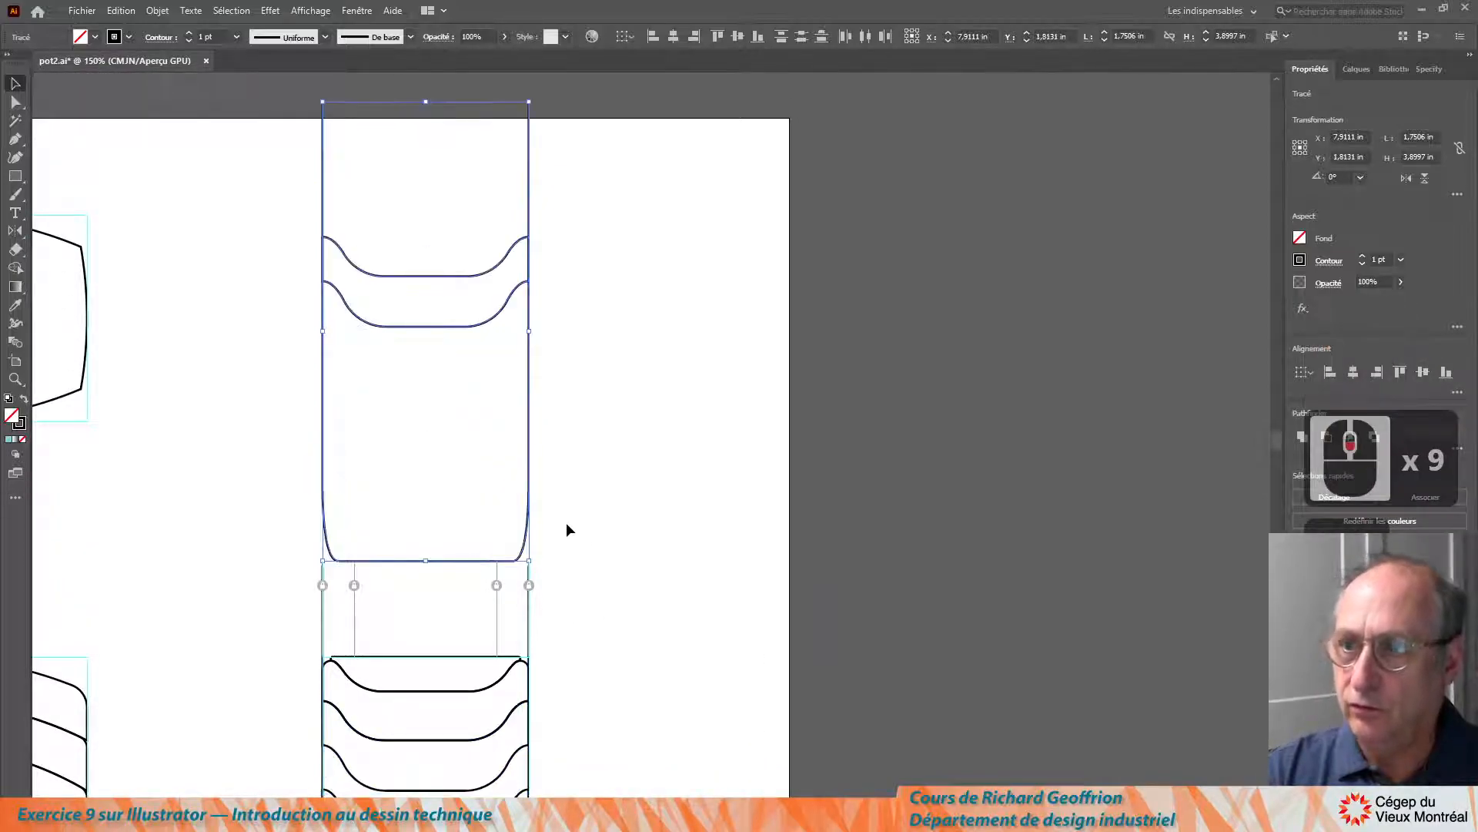
pyautogui.scroll(3, 713, 344)
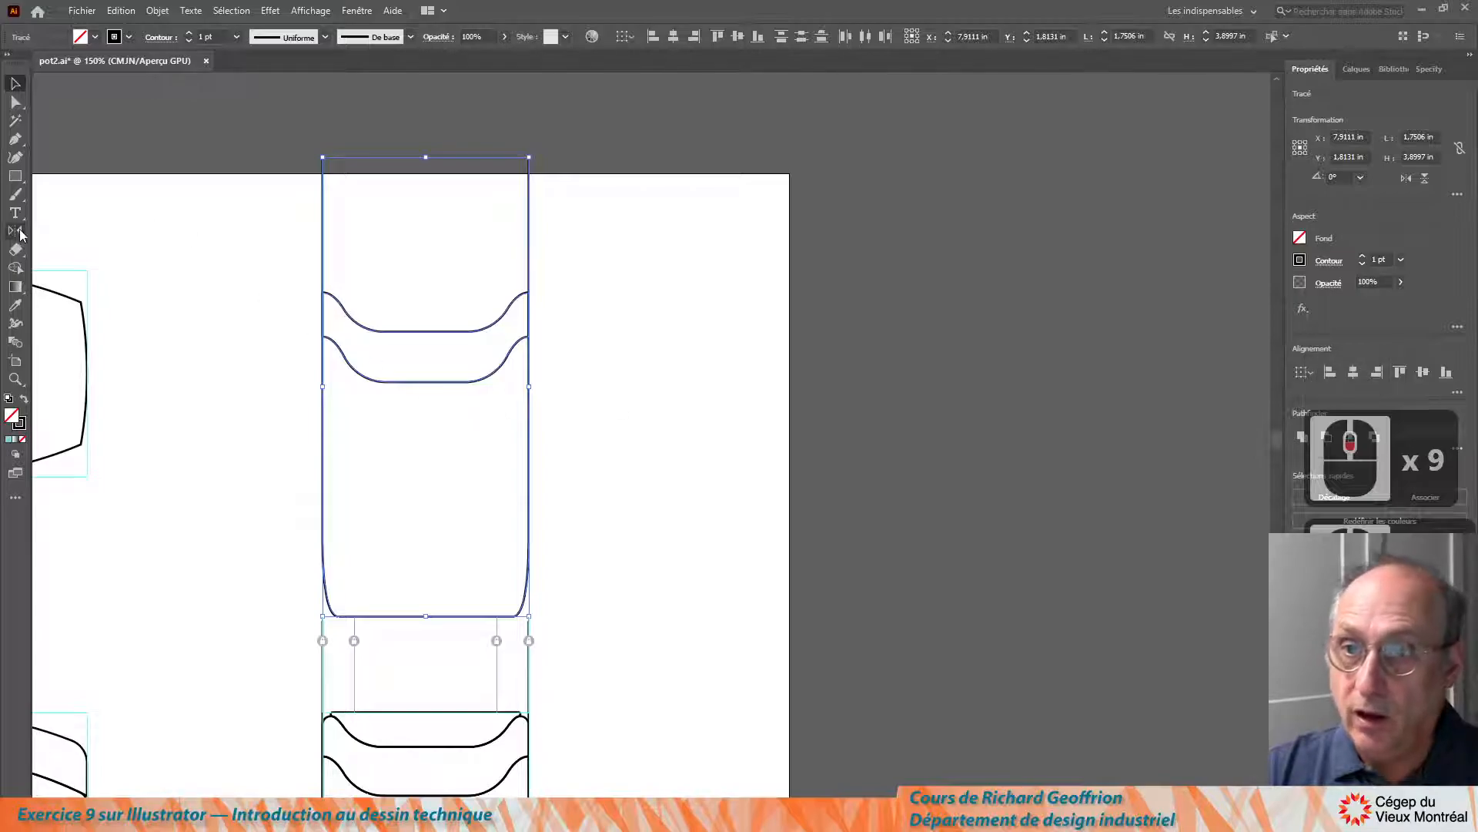
# Try the Shape Builder on the copied band and outline, inspect the band's lower left junction up close, and undo the operation
pyautogui.click(16, 268)
pyautogui.click(441, 367)
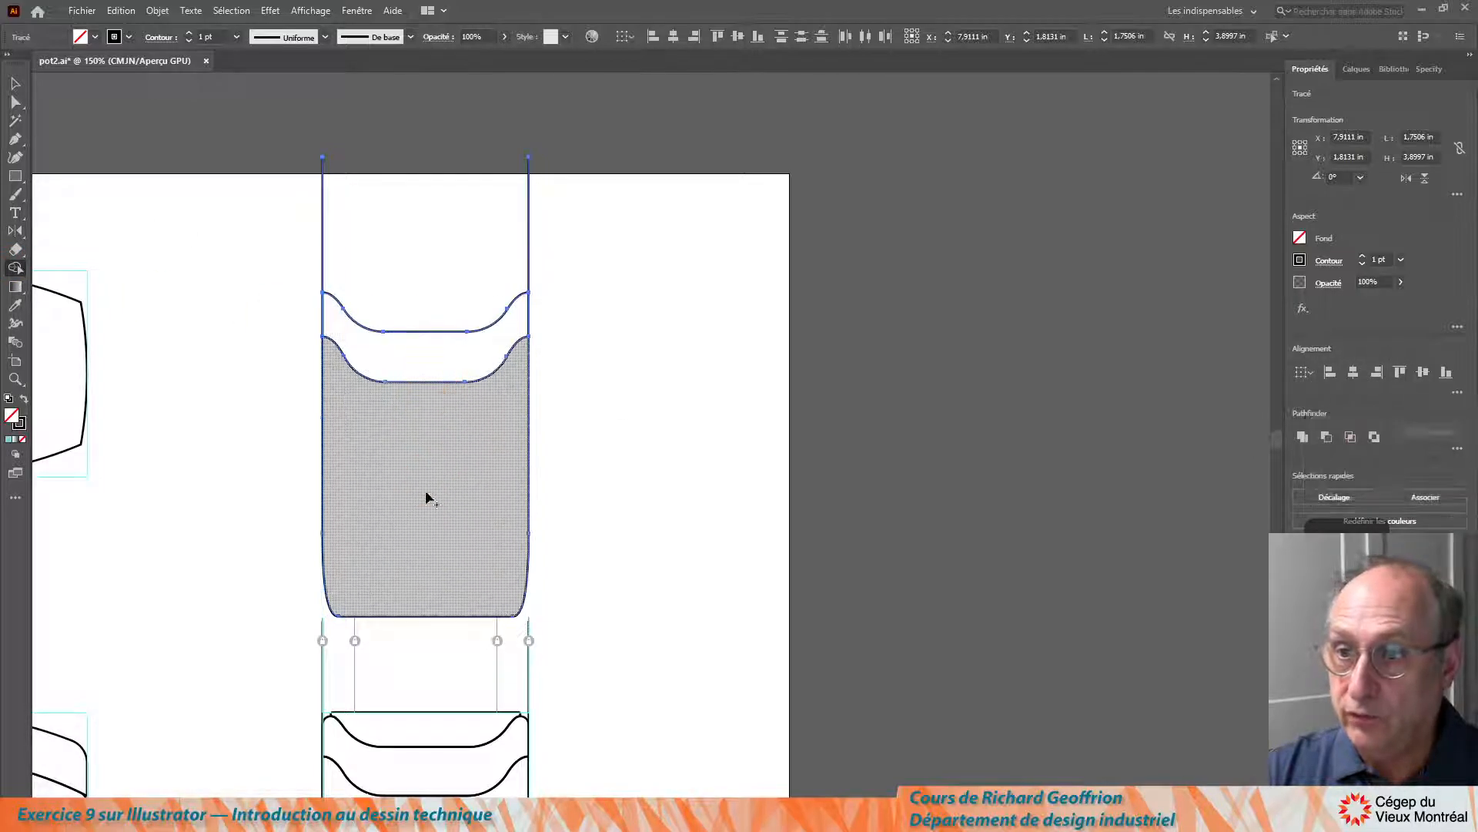
pyautogui.click(173, 199)
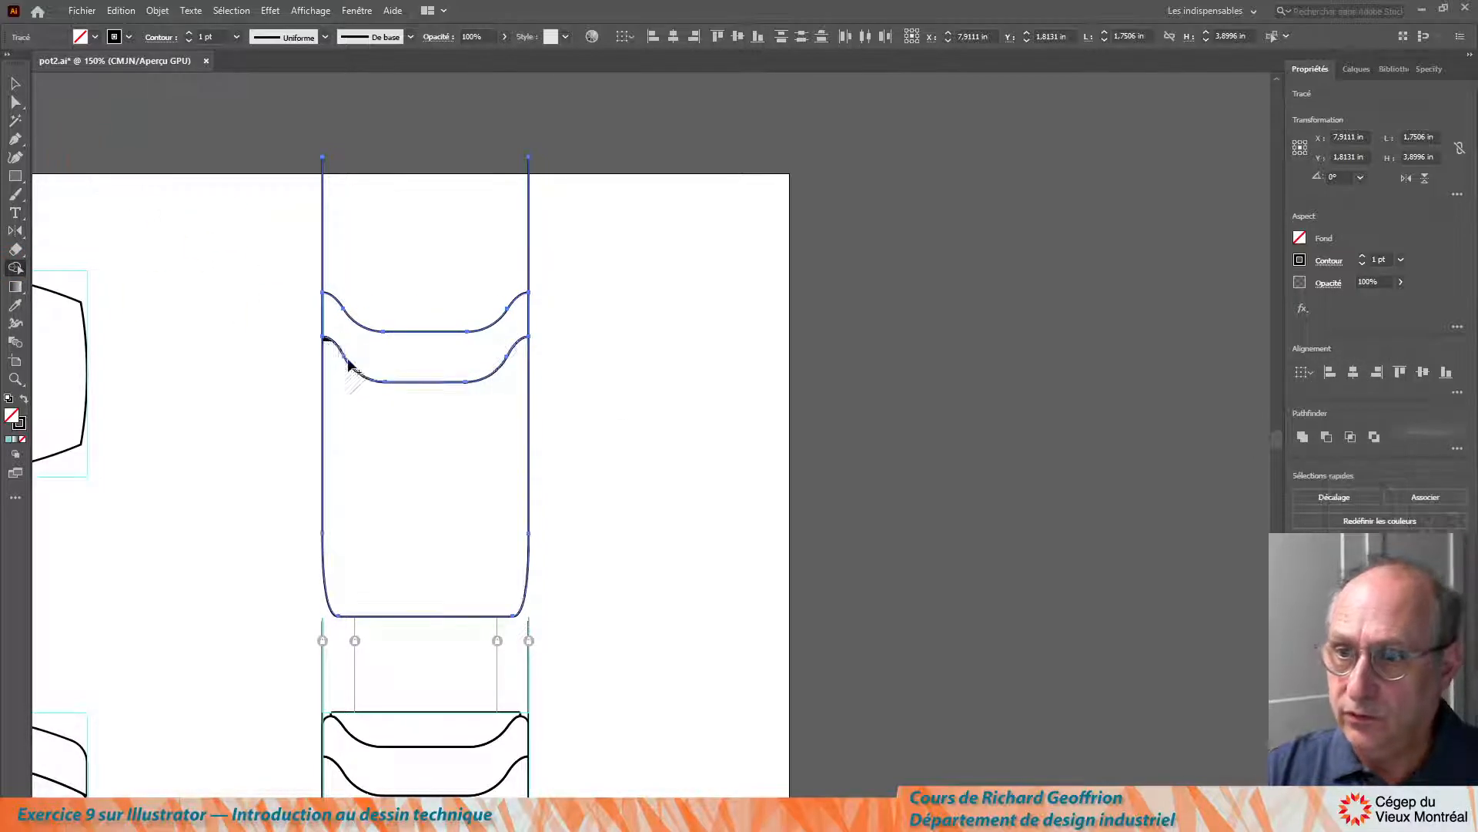
pyautogui.keyDown('ctrl'); pyautogui.hscroll(-1, 340, 357); pyautogui.keyUp('ctrl')
pyautogui.keyDown('alt'); pyautogui.scroll(2, 373, 356); pyautogui.keyUp('alt')
pyautogui.keyDown('alt'); pyautogui.scroll(9, 369, 339); pyautogui.keyUp('alt')
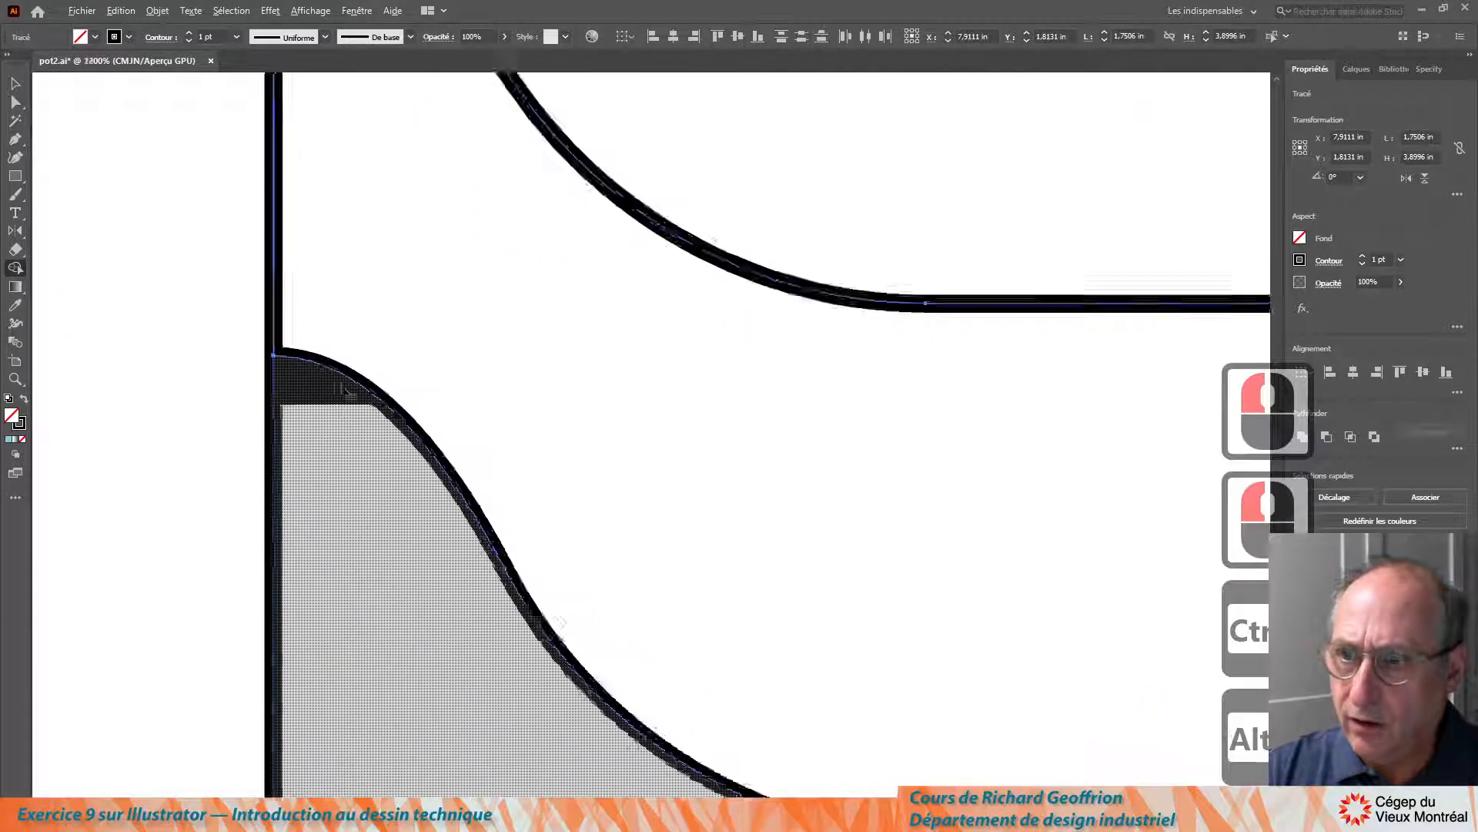
pyautogui.keyDown('alt'); pyautogui.scroll(-7, 348, 384); pyautogui.keyUp('alt')
pyautogui.keyDown('alt'); pyautogui.scroll(5, 360, 393); pyautogui.keyUp('alt')
pyautogui.keyDown('alt'); pyautogui.scroll(-8, 512, 528); pyautogui.keyUp('alt')
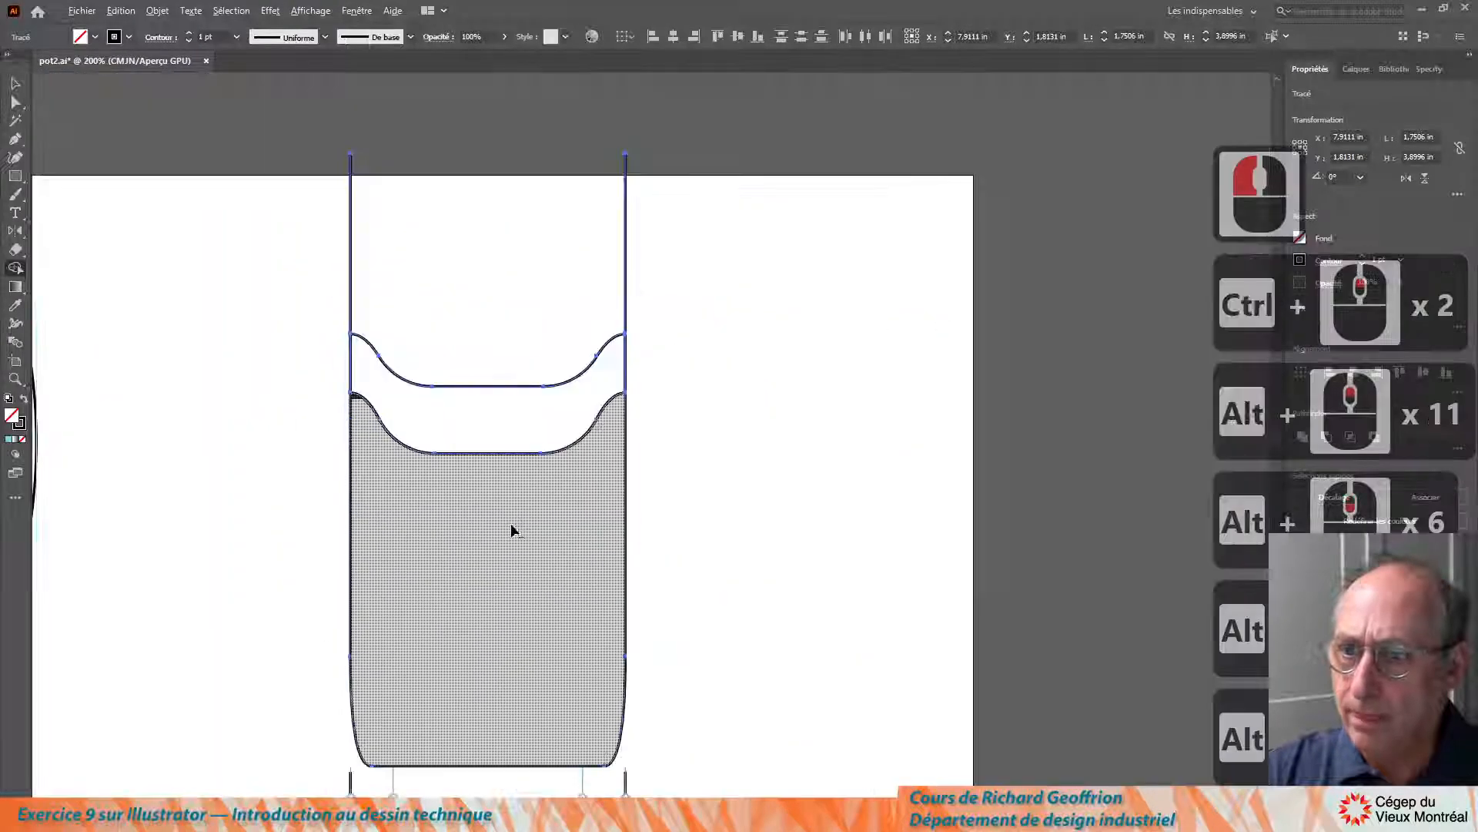
pyautogui.keyDown('alt'); pyautogui.scroll(4, 502, 515); pyautogui.keyUp('alt')
pyautogui.keyDown('alt'); pyautogui.scroll(-4, 501, 516); pyautogui.keyUp('alt')
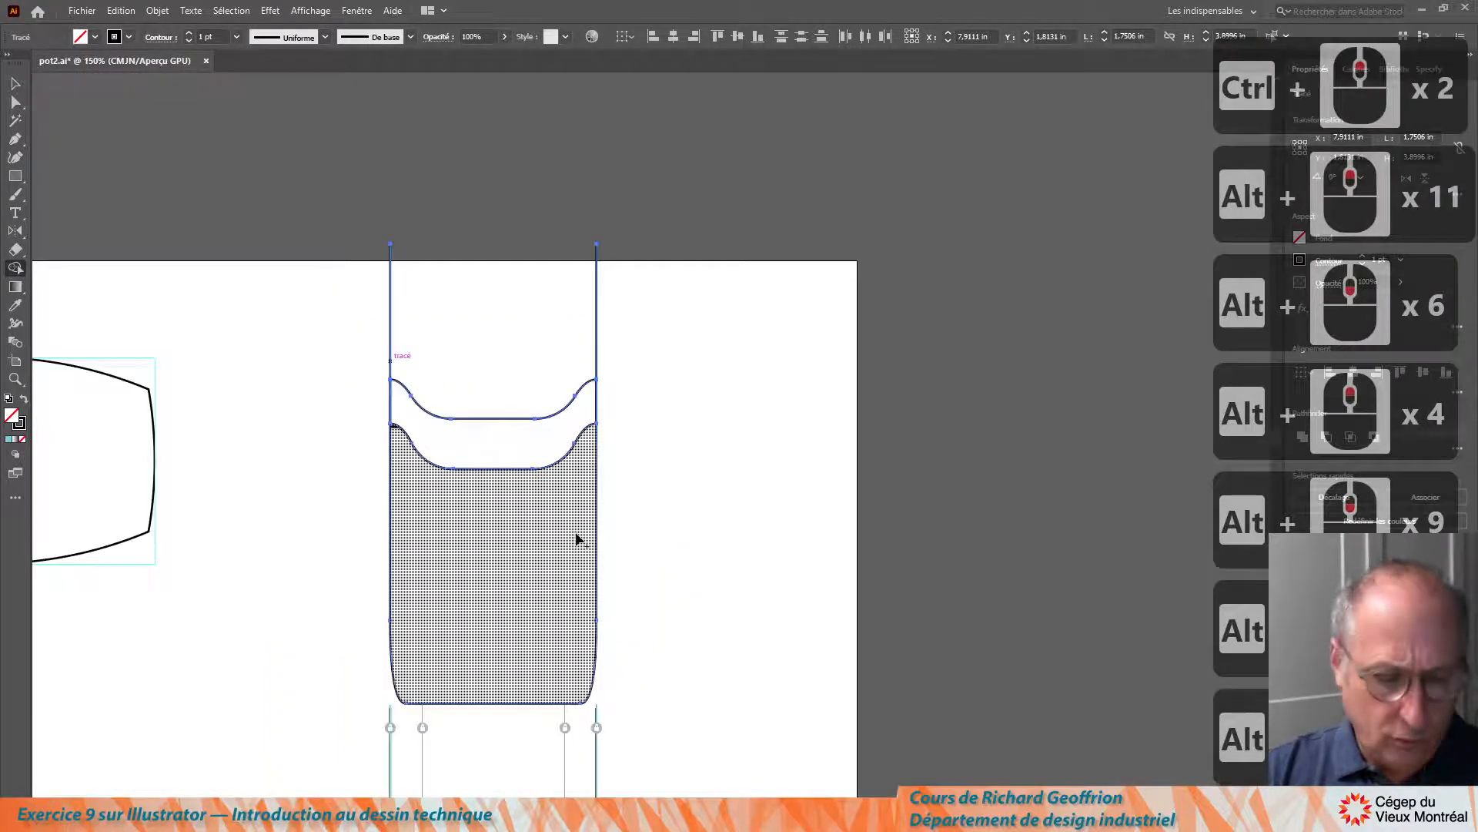
pyautogui.hotkey('ctrl', 'z')
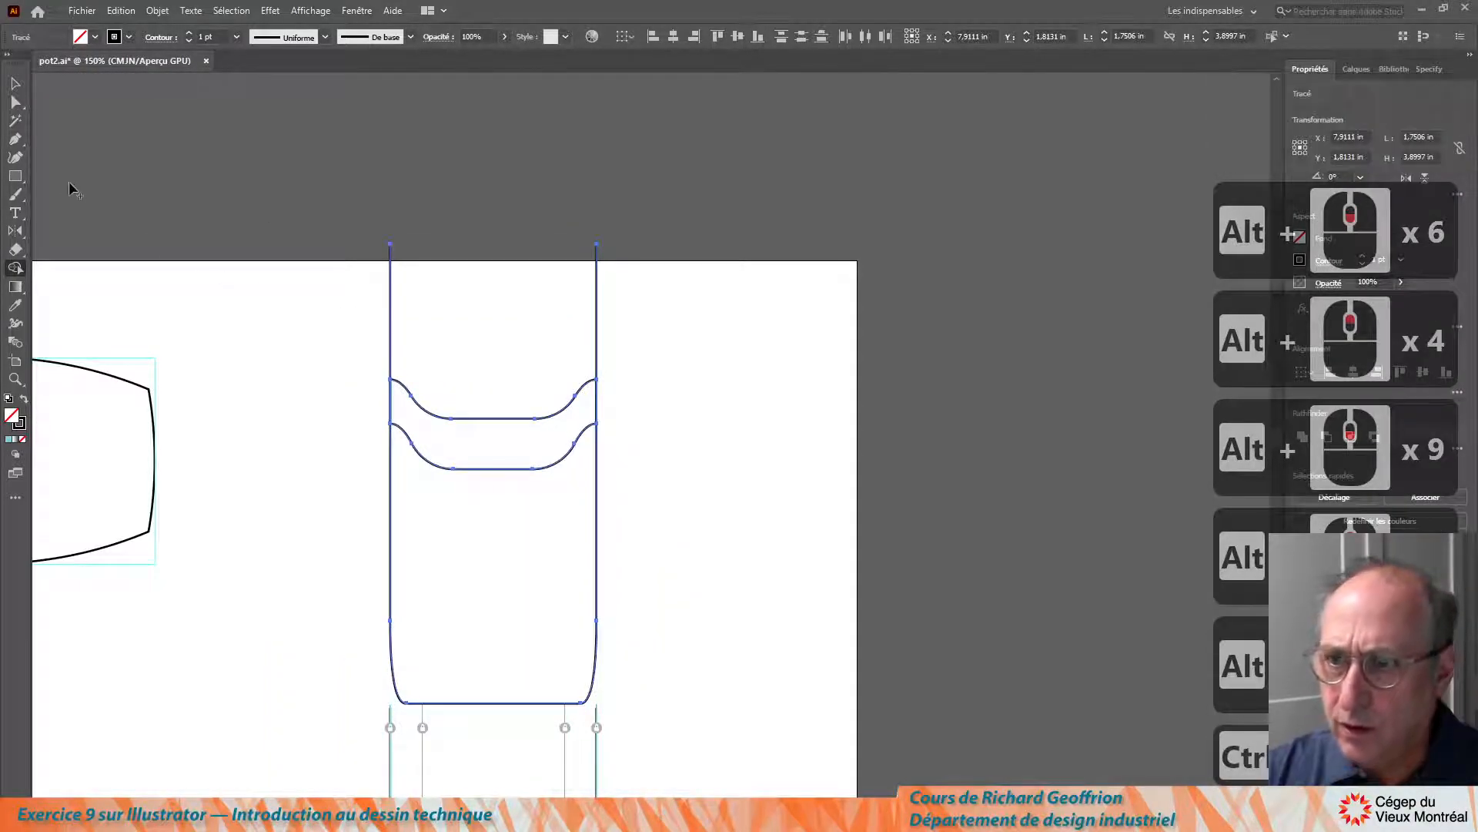
# Try to merge the region below the lower copied band into a body shape with the Shape Builder, and undo it
pyautogui.click(15, 84)
pyautogui.click(324, 426)
pyautogui.click(494, 411)
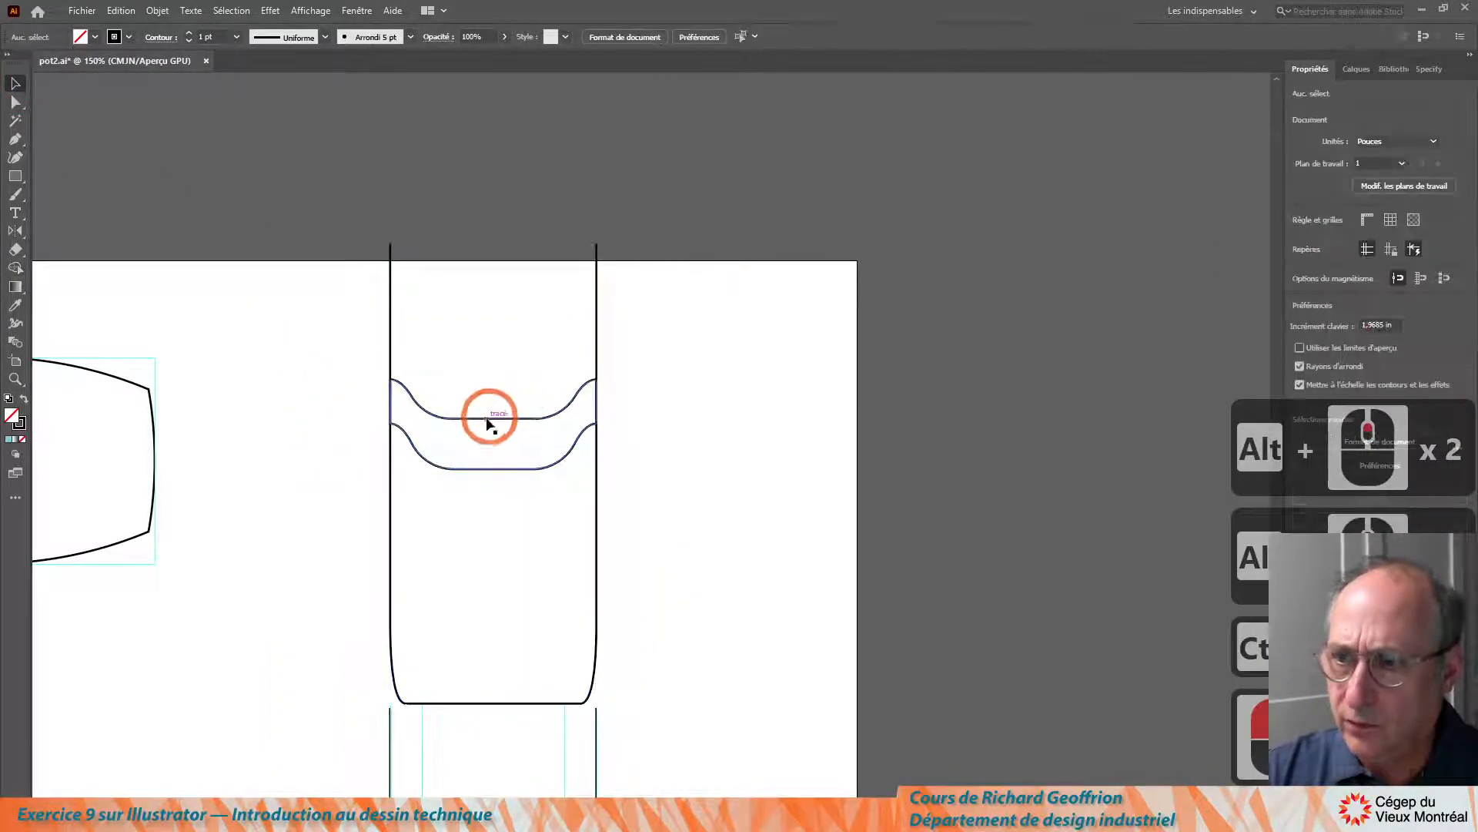
pyautogui.moveTo(324, 373); pyautogui.dragTo(644, 707)
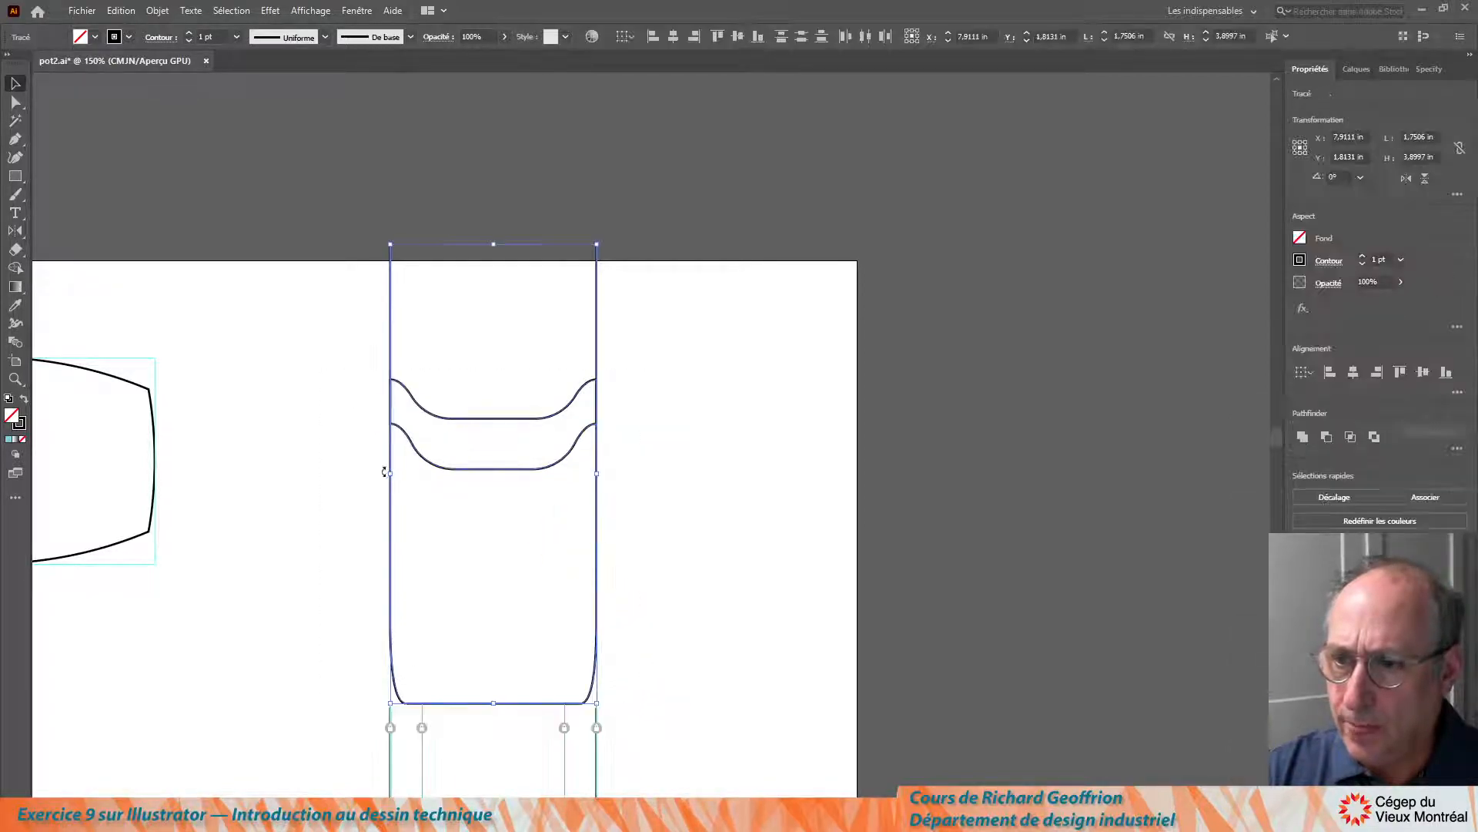
pyautogui.click(16, 267)
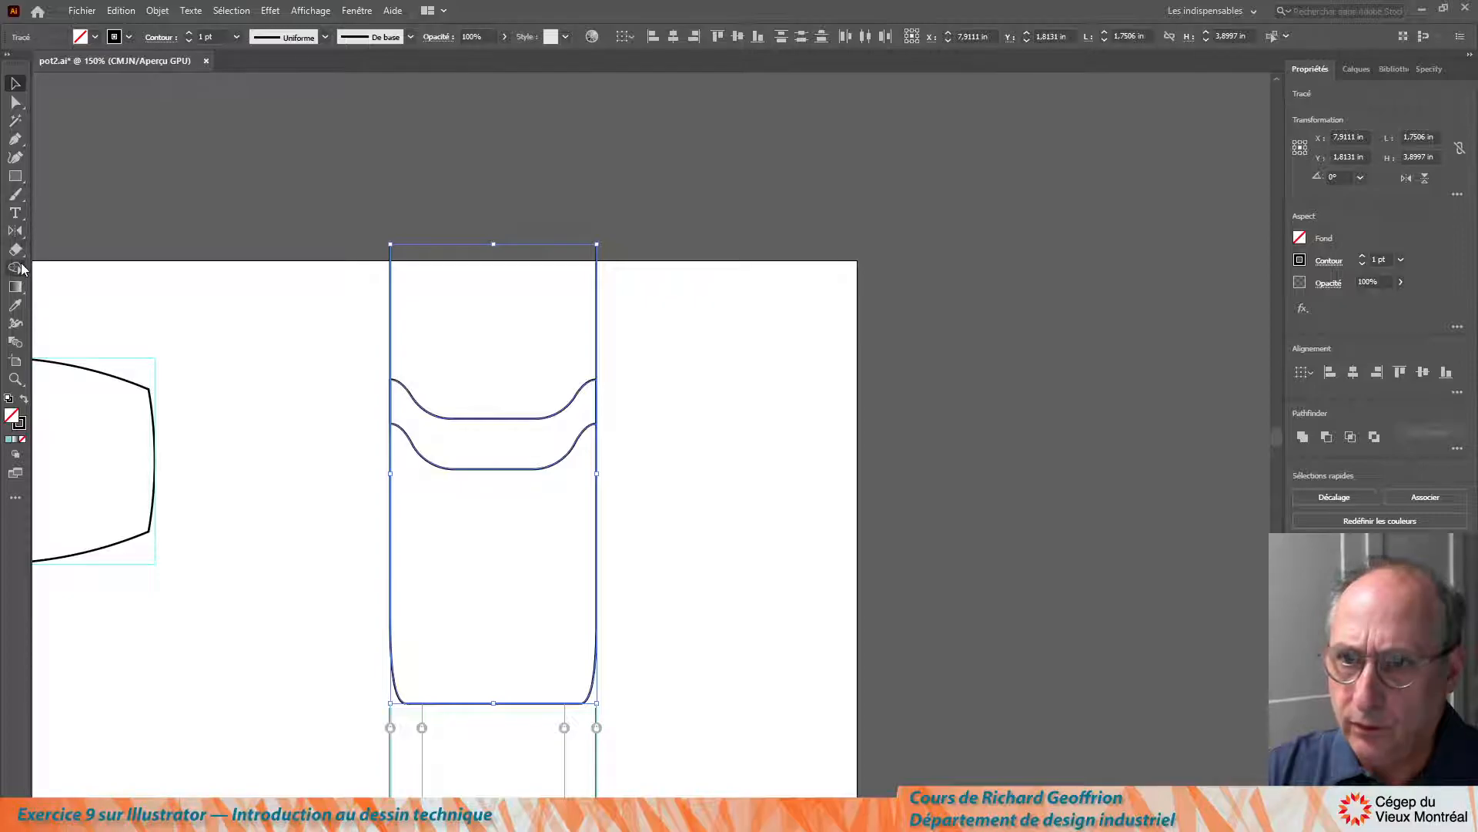
pyautogui.click(452, 542)
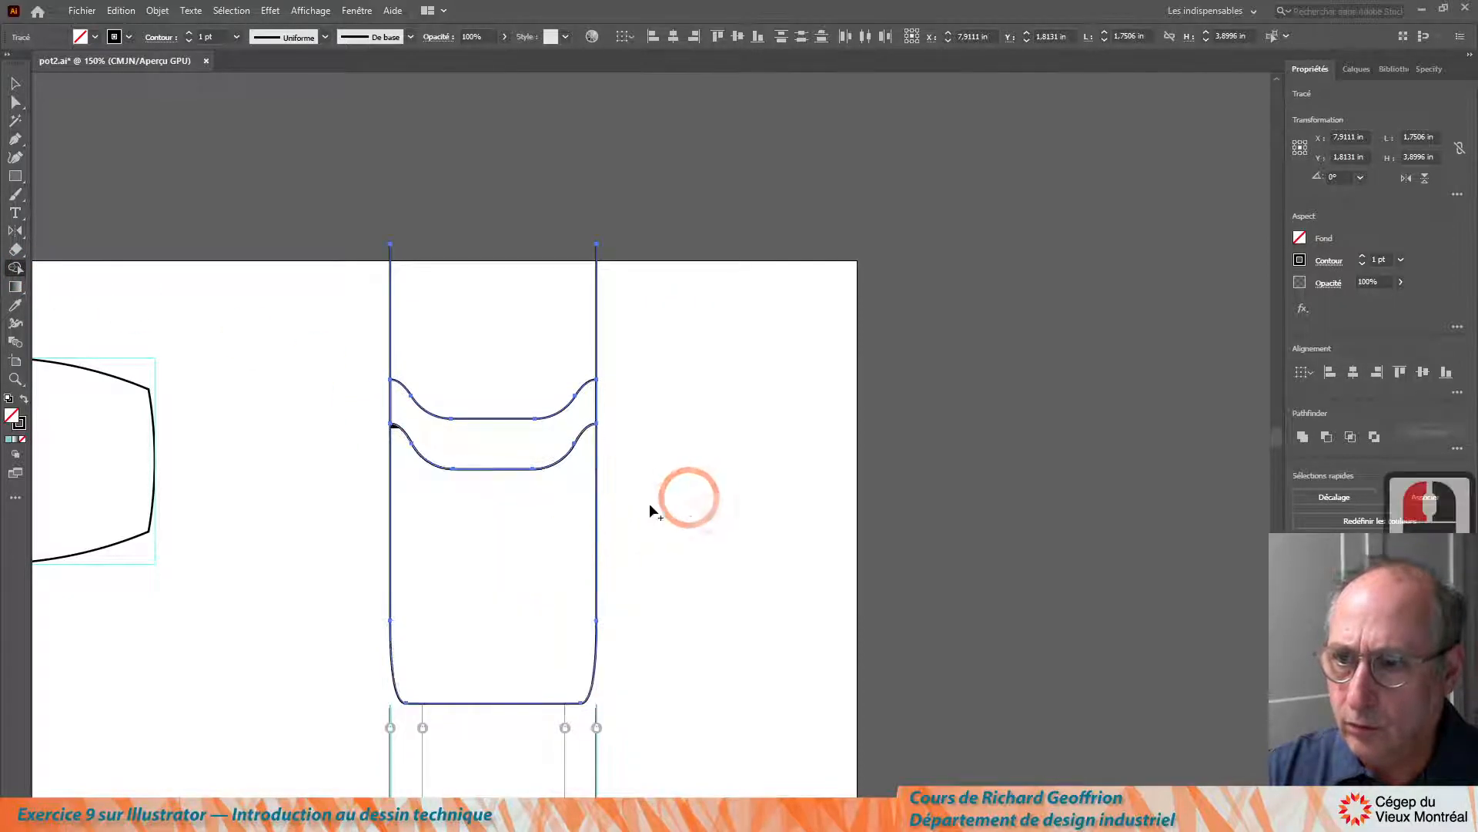
pyautogui.moveTo(406, 552)
pyautogui.mouseDown()
pyautogui.moveTo(397, 426)
pyautogui.moveTo(389, 439)
pyautogui.mouseUp()
pyautogui.hotkey('ctrl', 'z')
pyautogui.hotkey('ctrl', 'z')
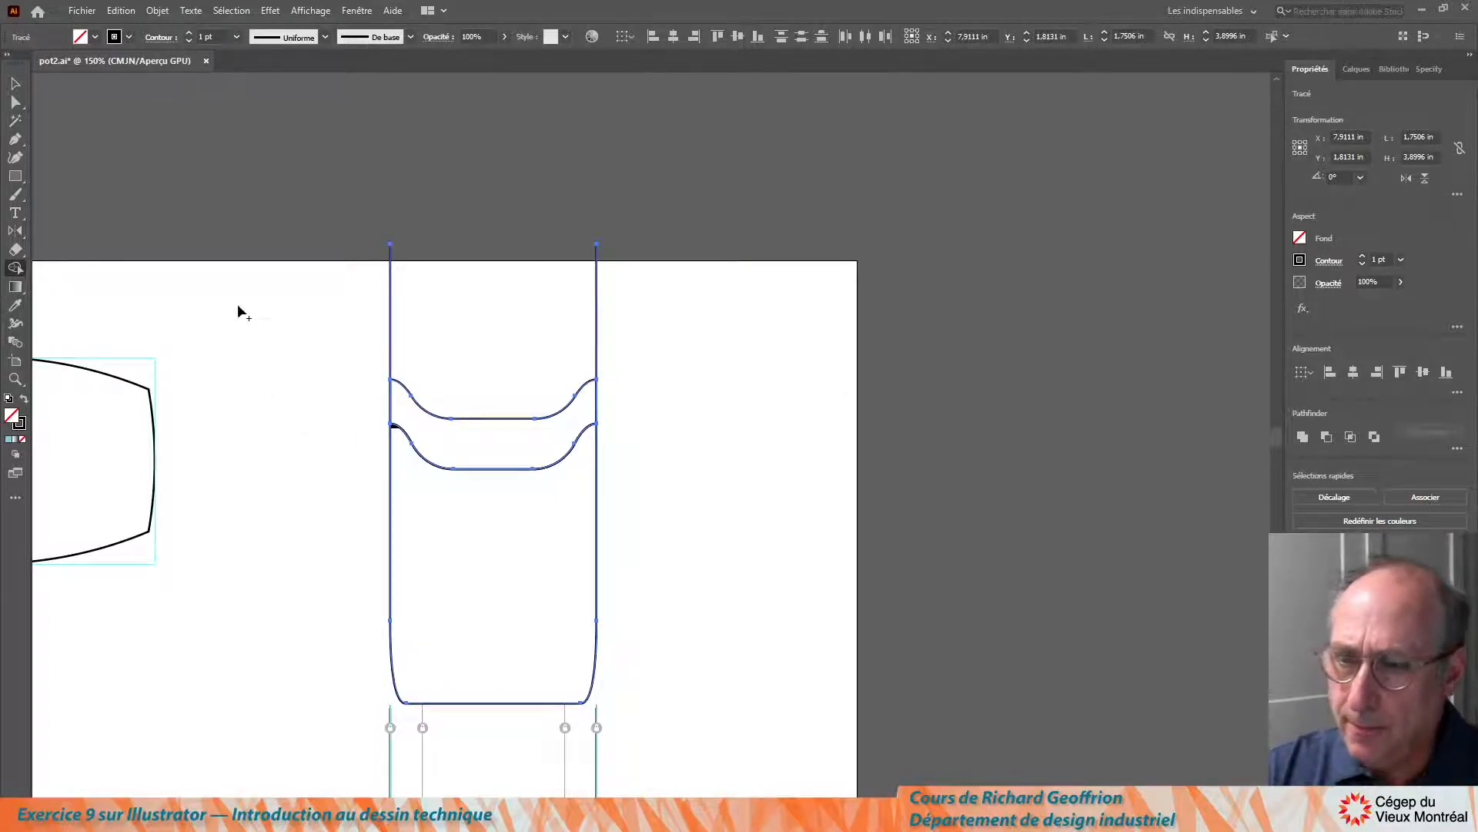
pyautogui.click(15, 83)
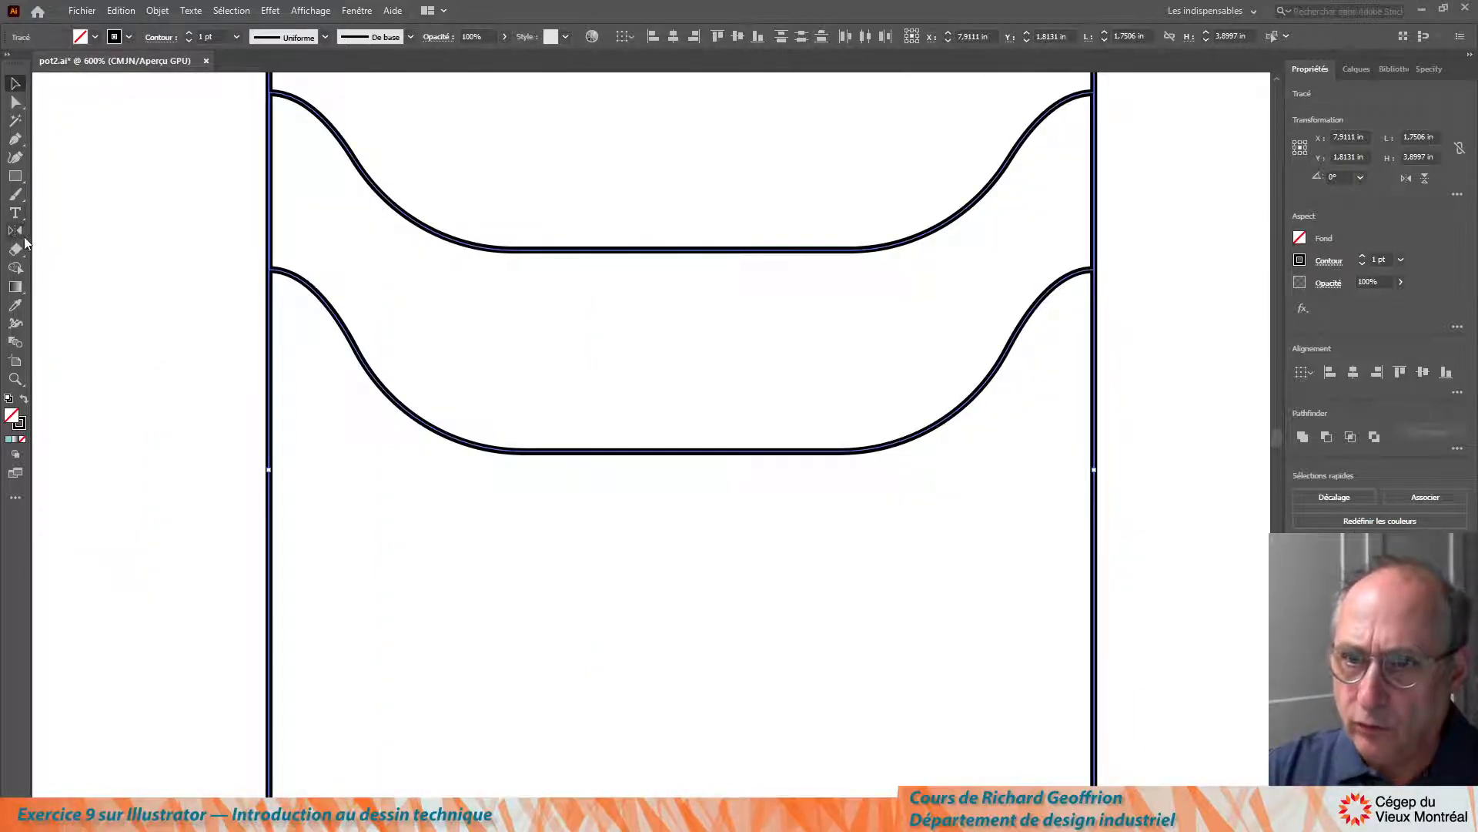
# Build the closed body region below the lower copied band with the Shape Builder and move it 1.9685 in to the right
pyautogui.click(15, 267)
pyautogui.click(382, 479)
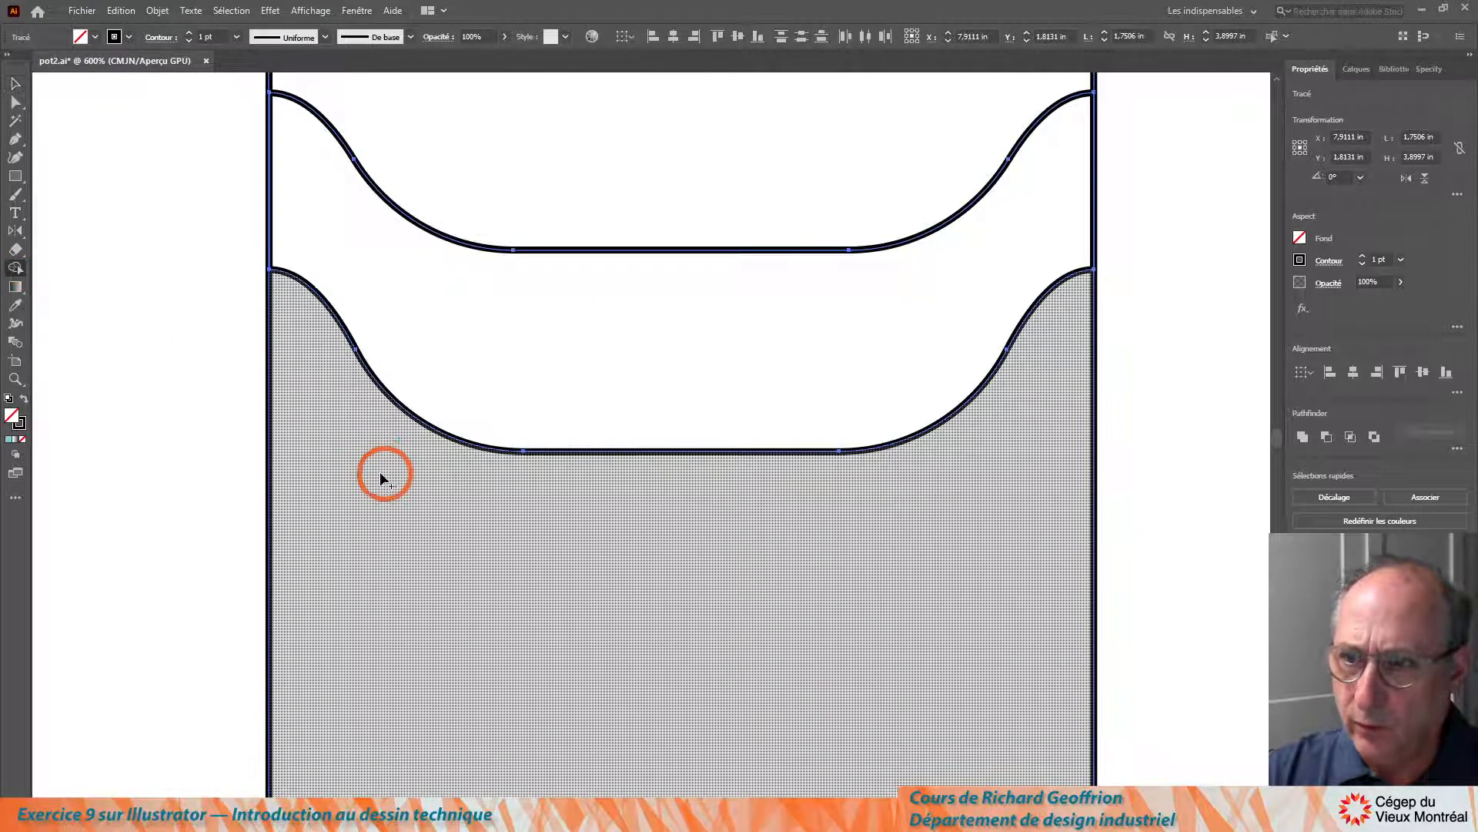
pyautogui.click(367, 466)
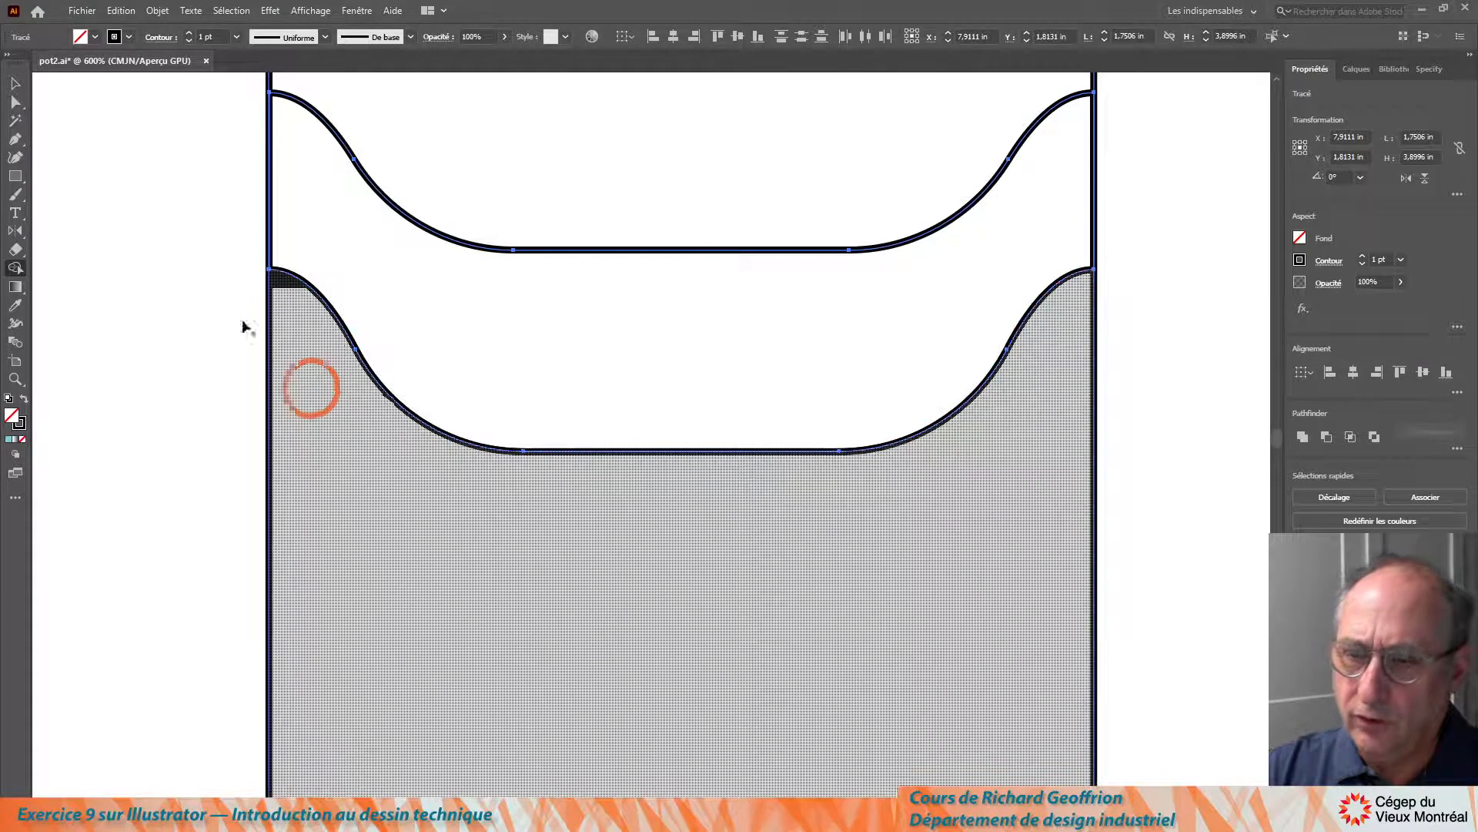
pyautogui.click(15, 83)
pyautogui.click(157, 316)
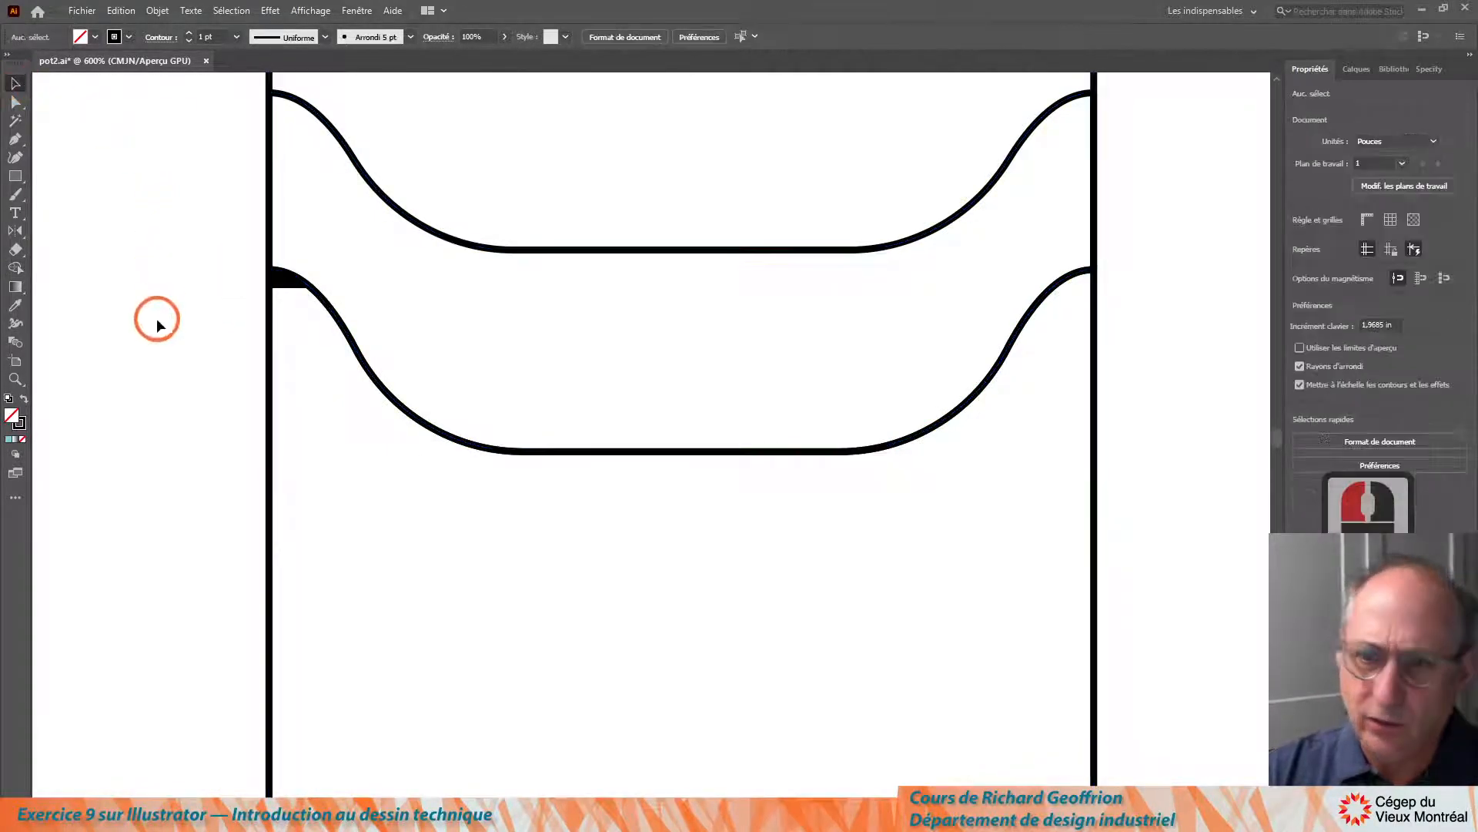
pyautogui.scroll(-4, 168, 326)
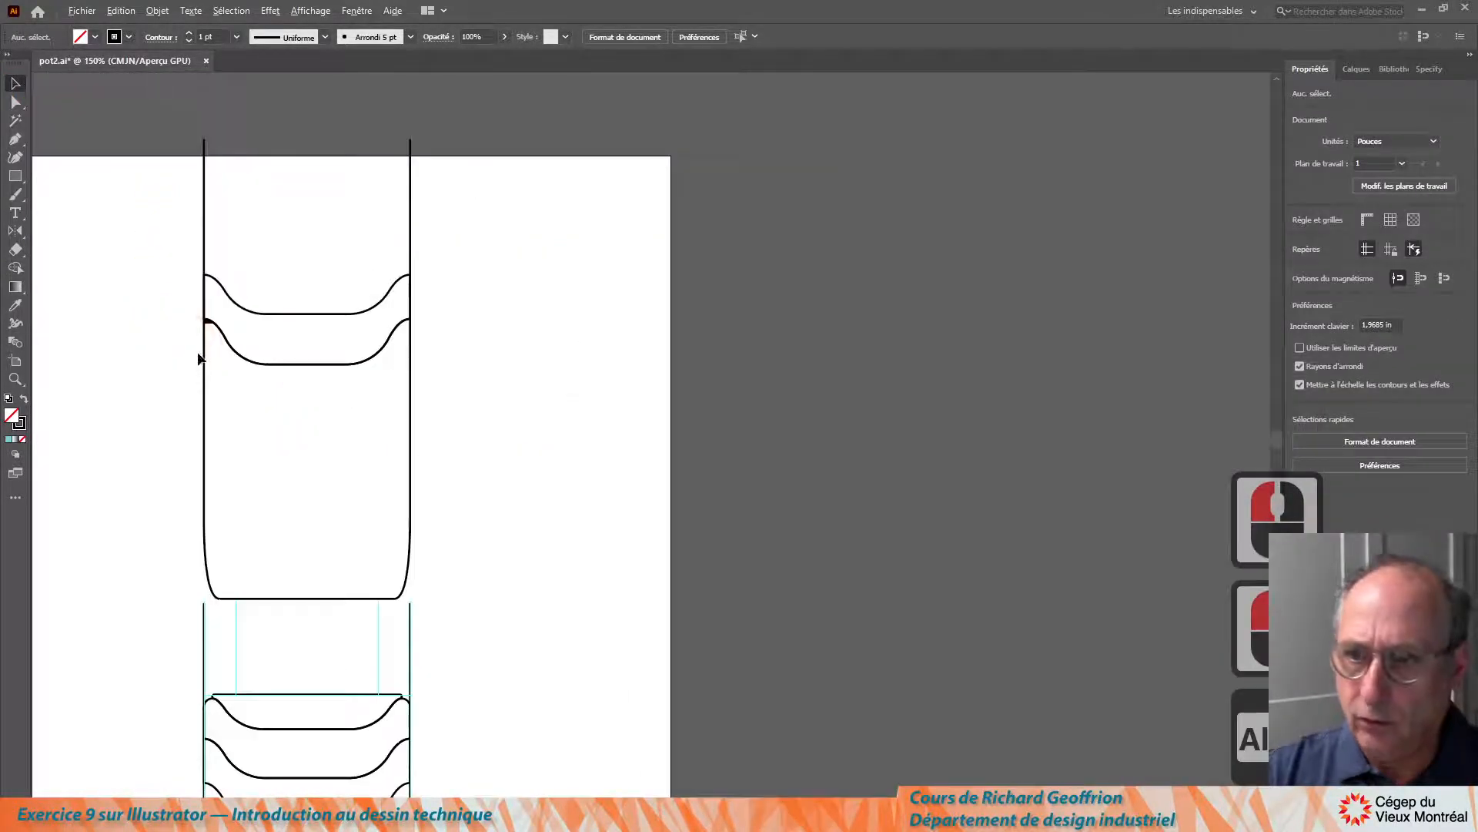
pyautogui.click(227, 474)
pyautogui.press('Right')
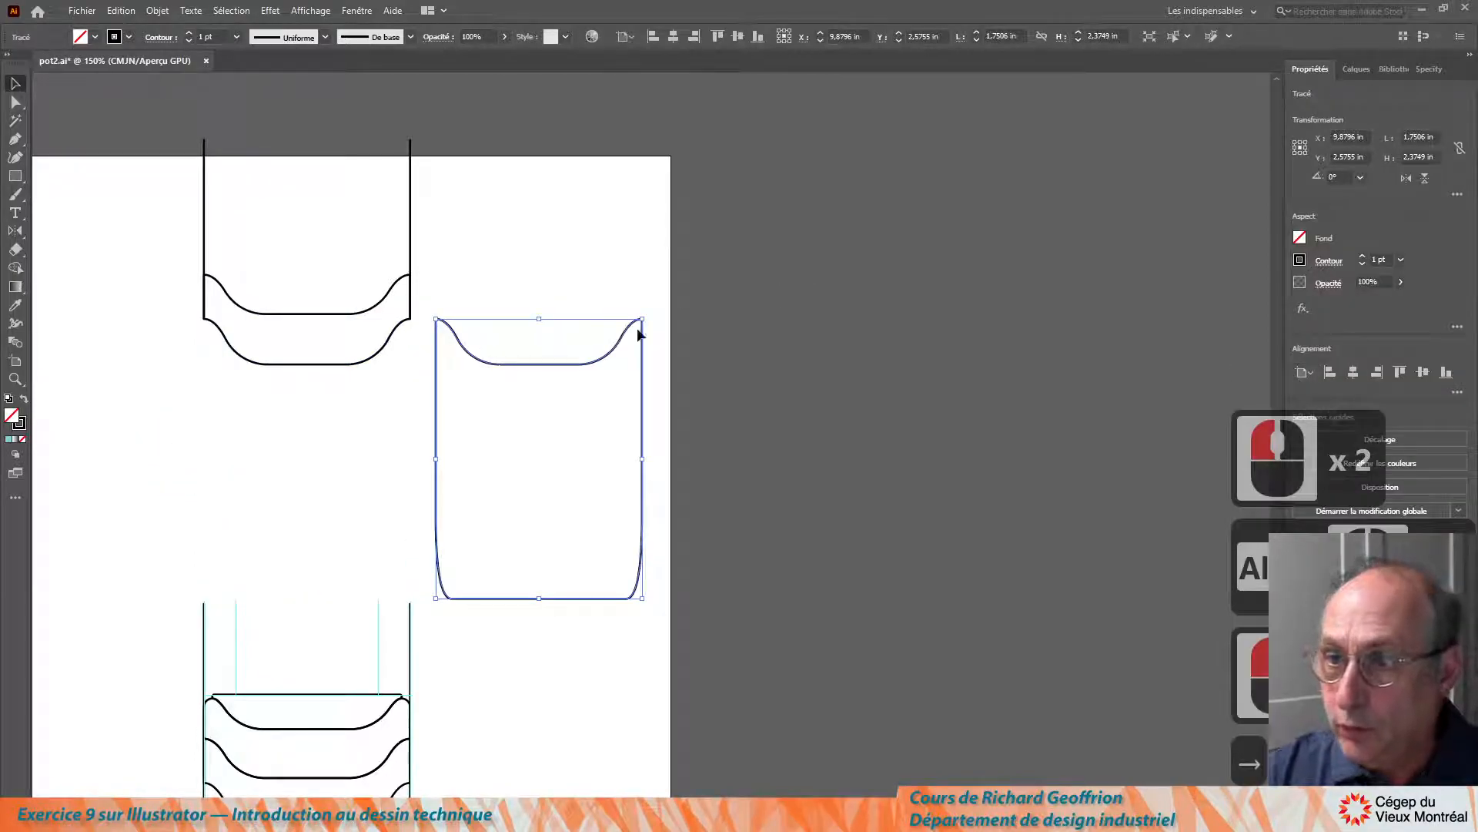
# Delete the leftover copied bands and outline, along with the original joined outer outline on the side view
pyautogui.click(354, 460)
pyautogui.moveTo(167, 239); pyautogui.dragTo(418, 394)
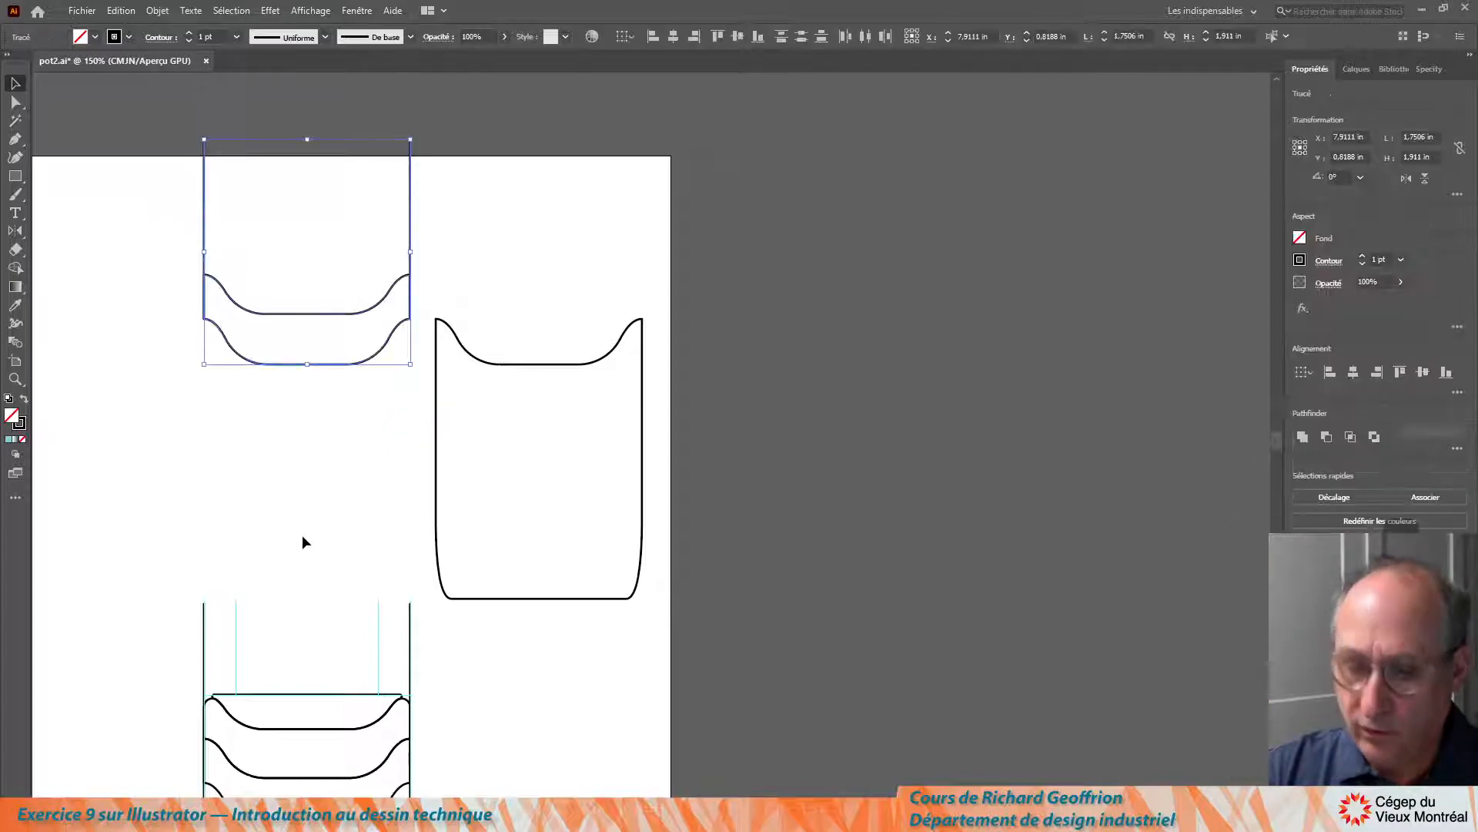
pyautogui.press('Delete')
pyautogui.click(418, 618)
pyautogui.press('Delete')
pyautogui.scroll(-2, 586, 570)
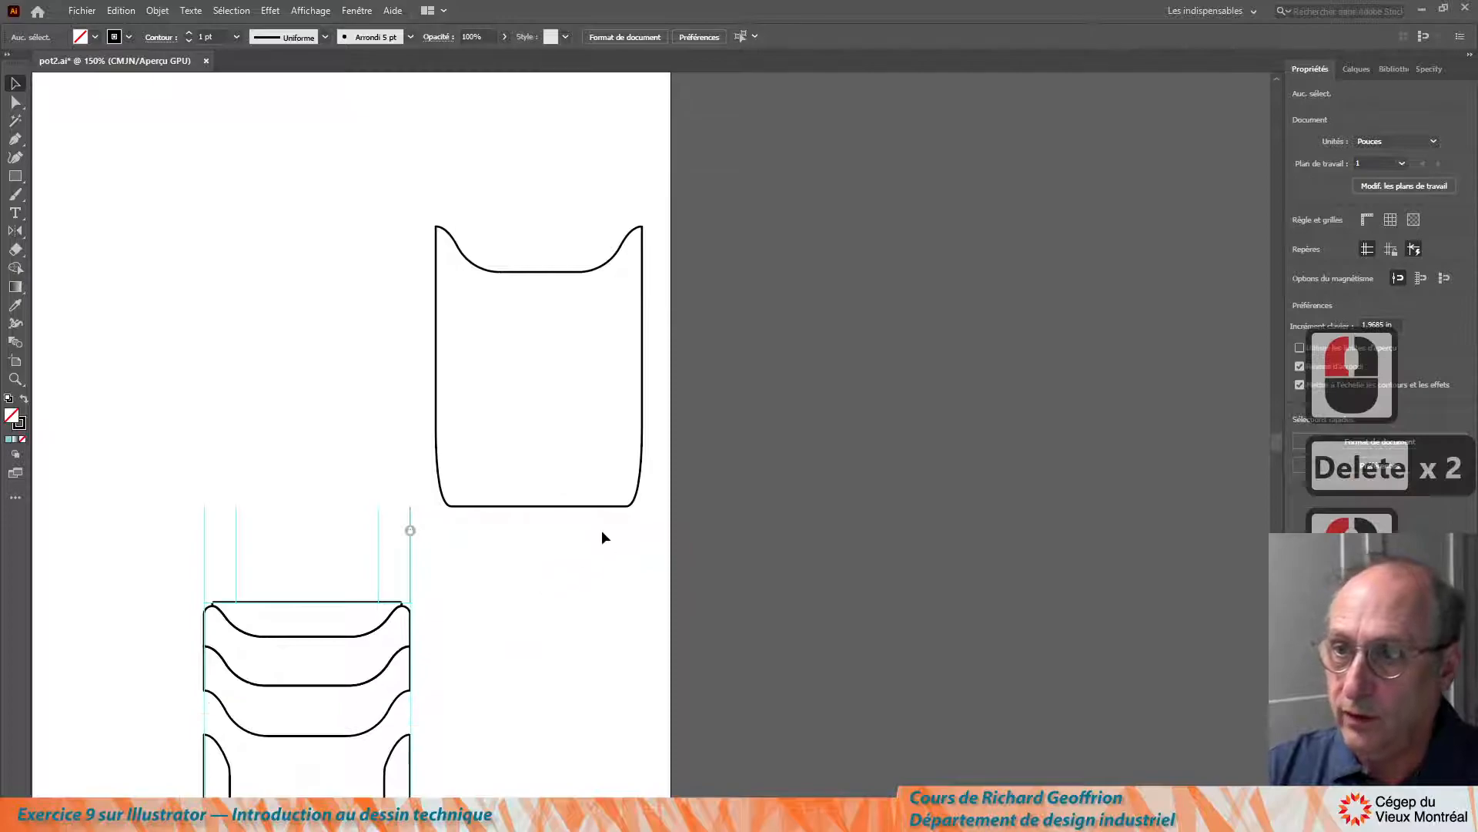
# Move the closed body shape 3.937 in down and 1.9685 in left, onto the side view
pyautogui.moveTo(517, 612); pyautogui.dragTo(603, 434)
pyautogui.scroll(-8, 593, 573)
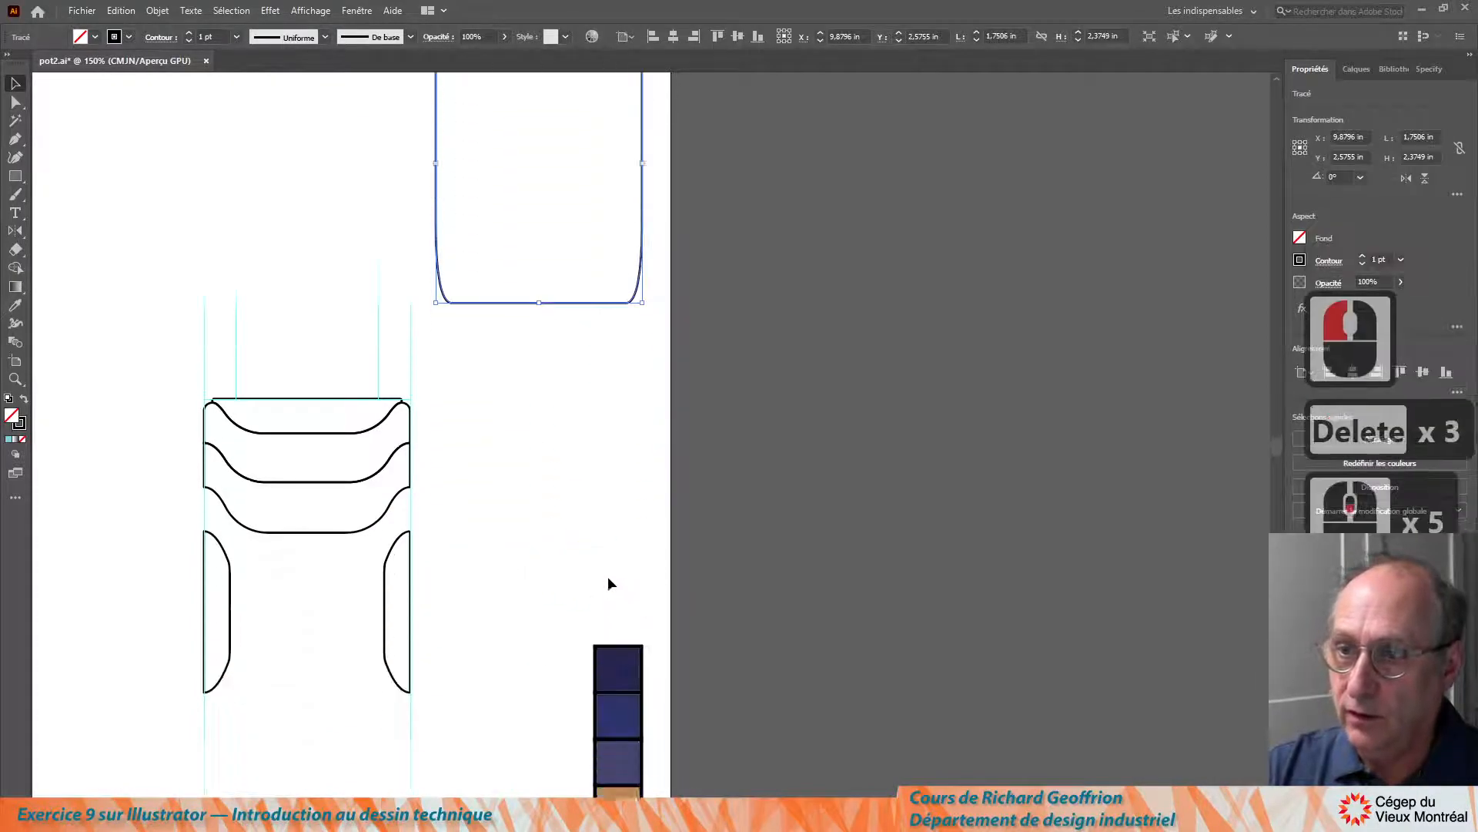
pyautogui.press('Down')
pyautogui.press('Down')
pyautogui.press('Left')
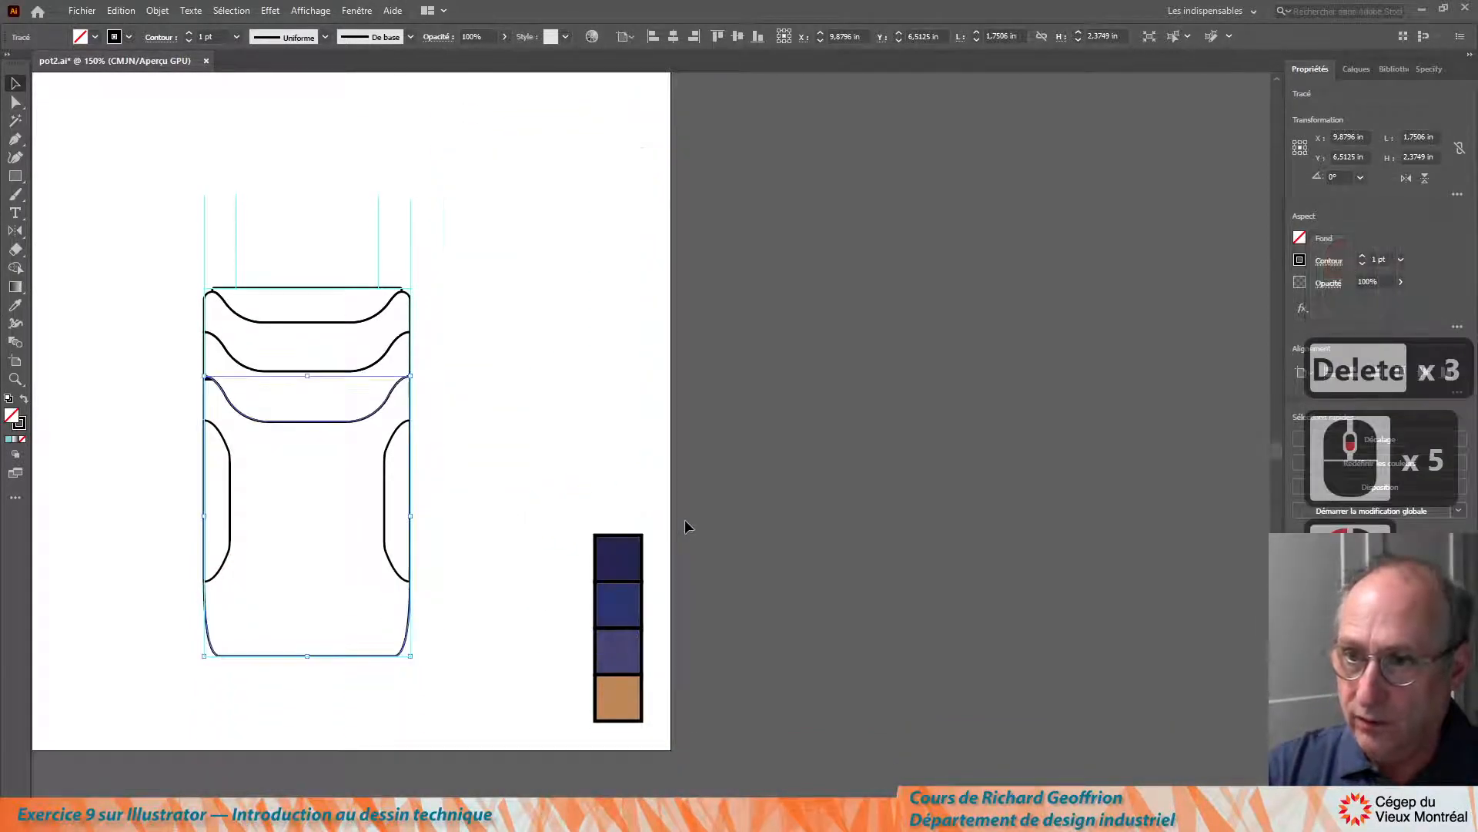
pyautogui.click(162, 333)
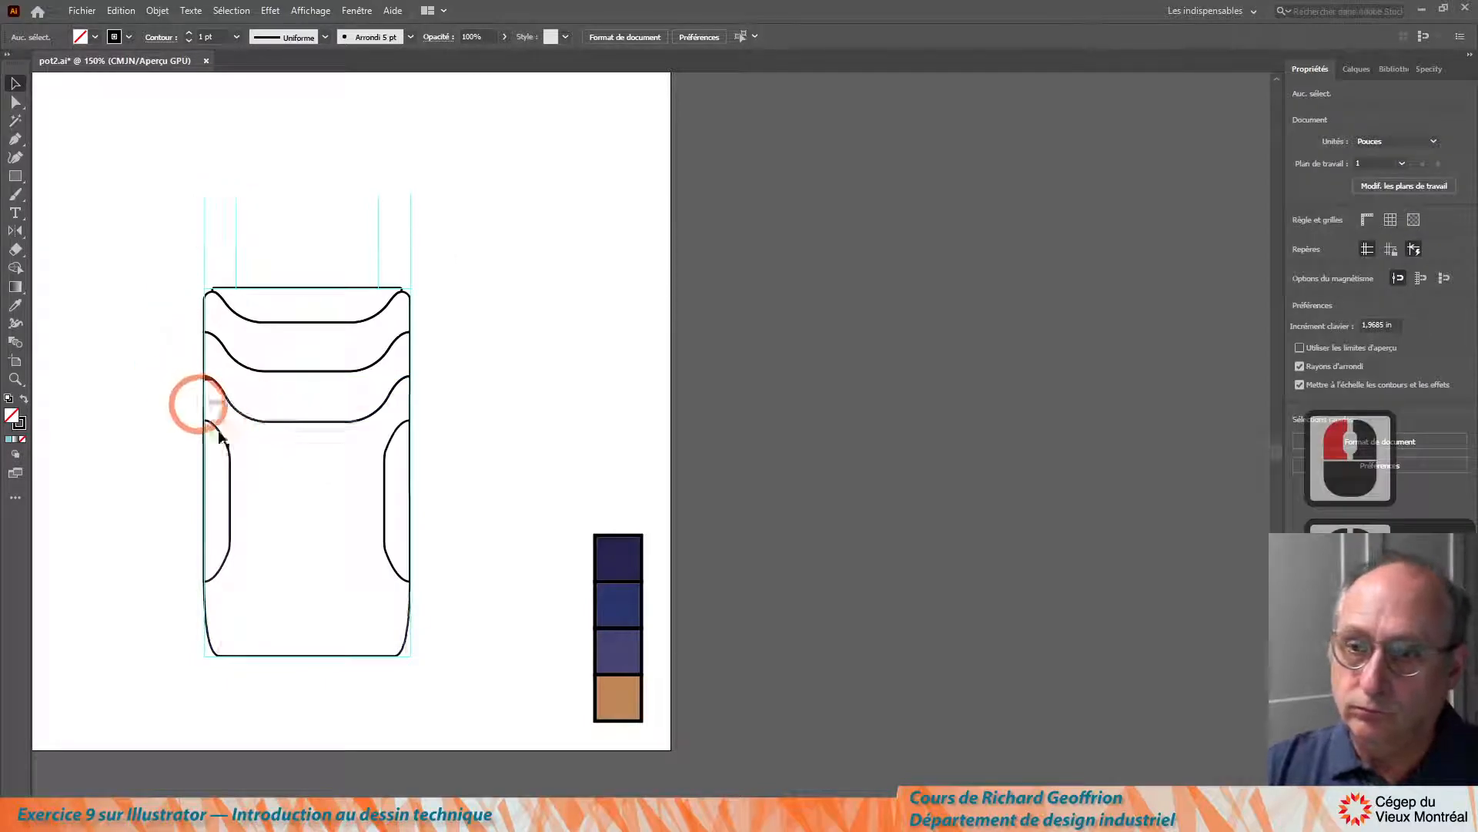
# Apply the tan swatch's fill and stroke to the side view's body shape with the Eyedropper
pyautogui.moveTo(294, 630); pyautogui.dragTo(330, 693)
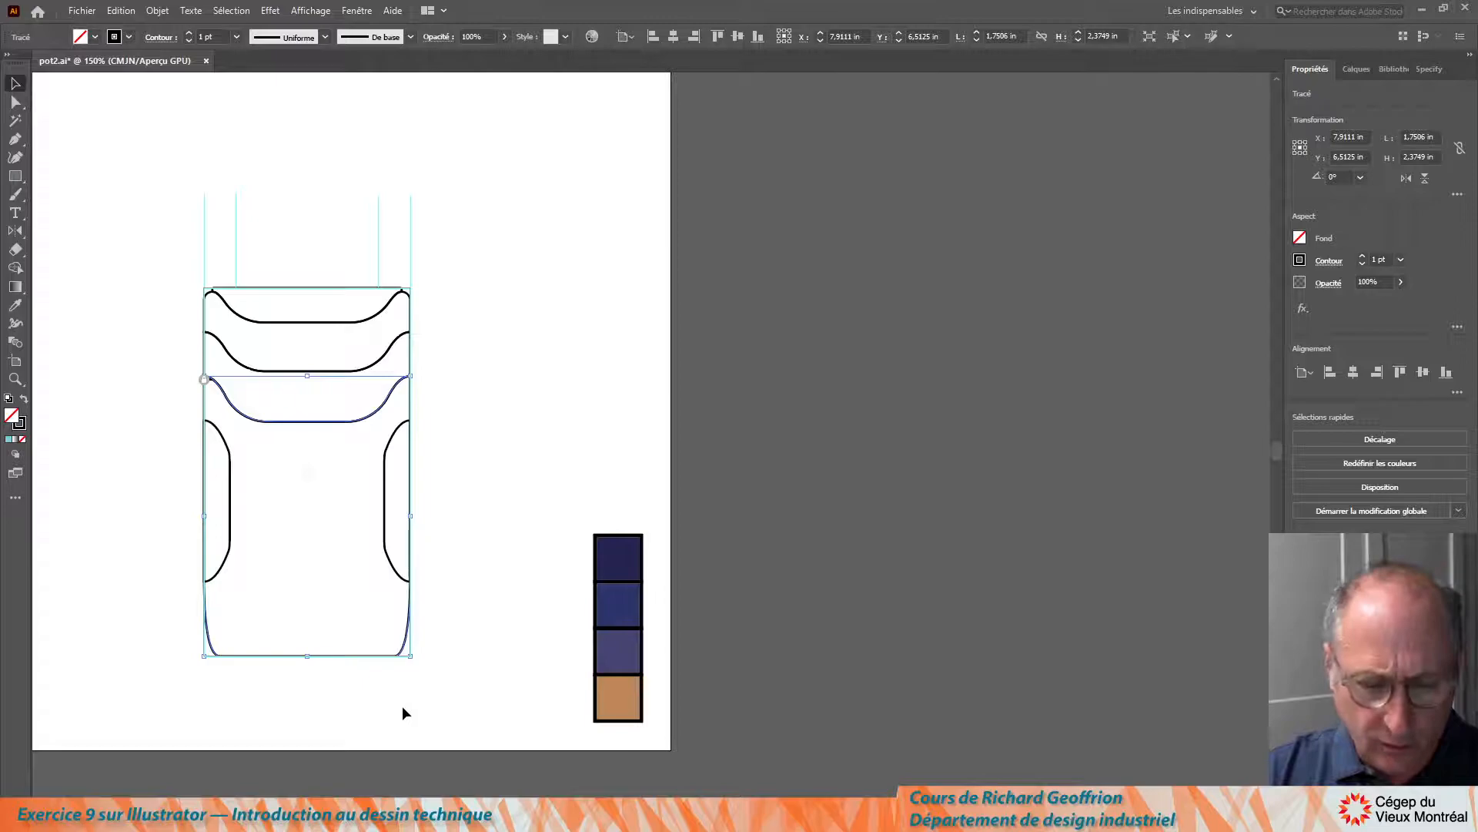
pyautogui.press('i')
pyautogui.click(619, 695)
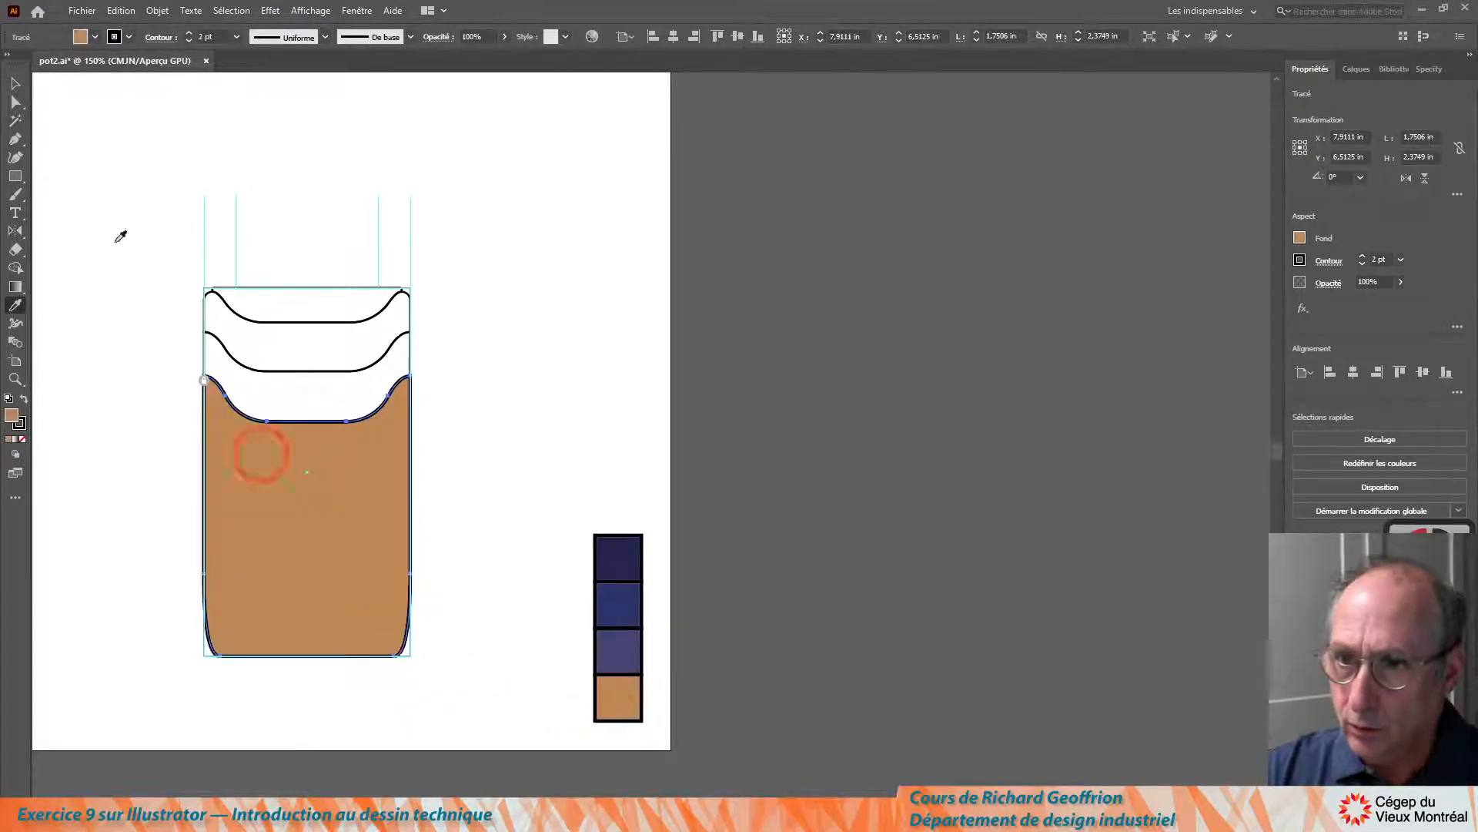
pyautogui.click(14, 77)
pyautogui.click(509, 320)
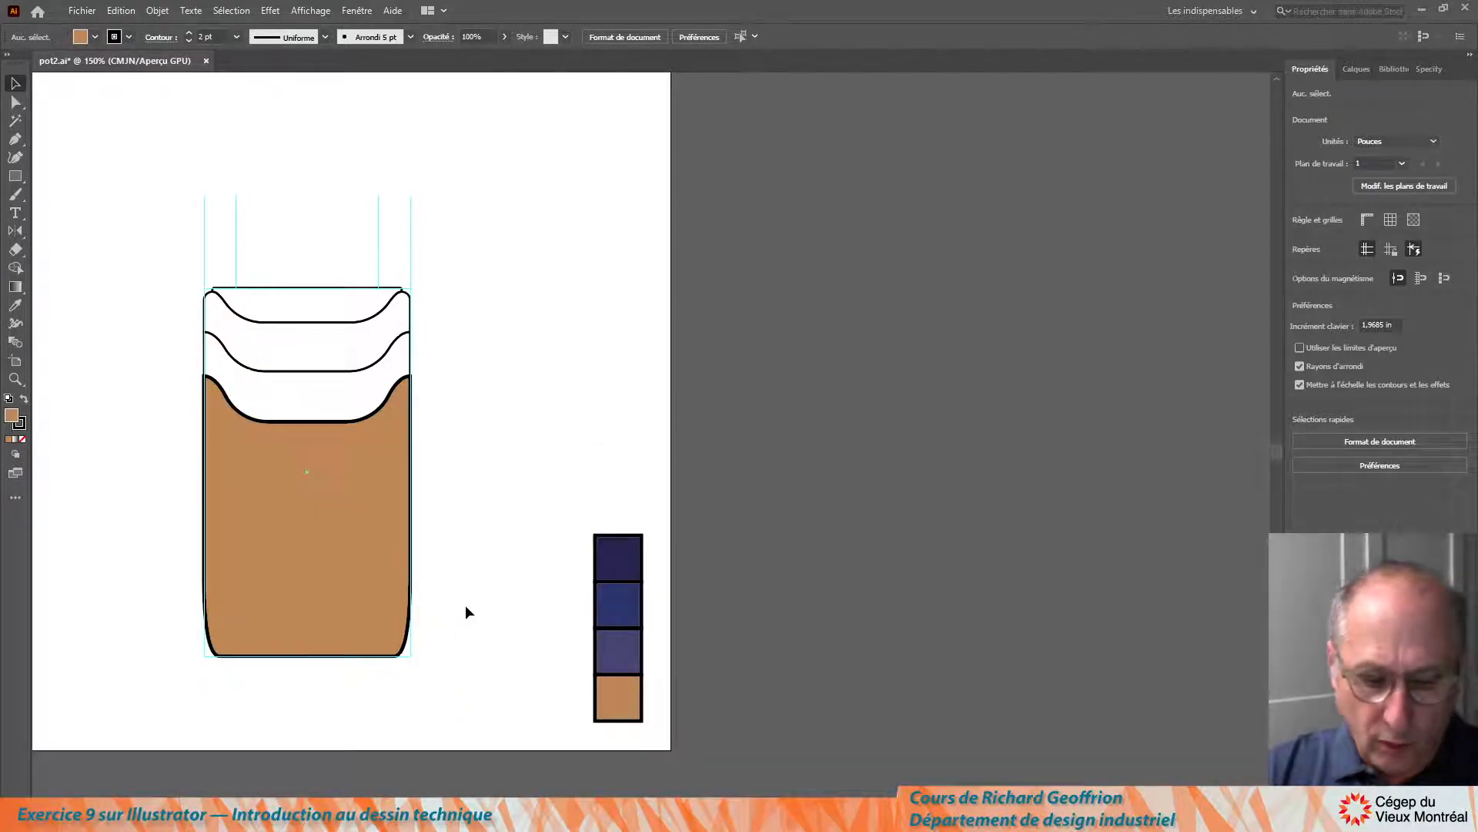
# Give the body shape and left side panel the middle band's unfilled 1 pt outline style with the Eyedropper
pyautogui.press('i')
pyautogui.click(354, 370)
pyautogui.click(327, 401)
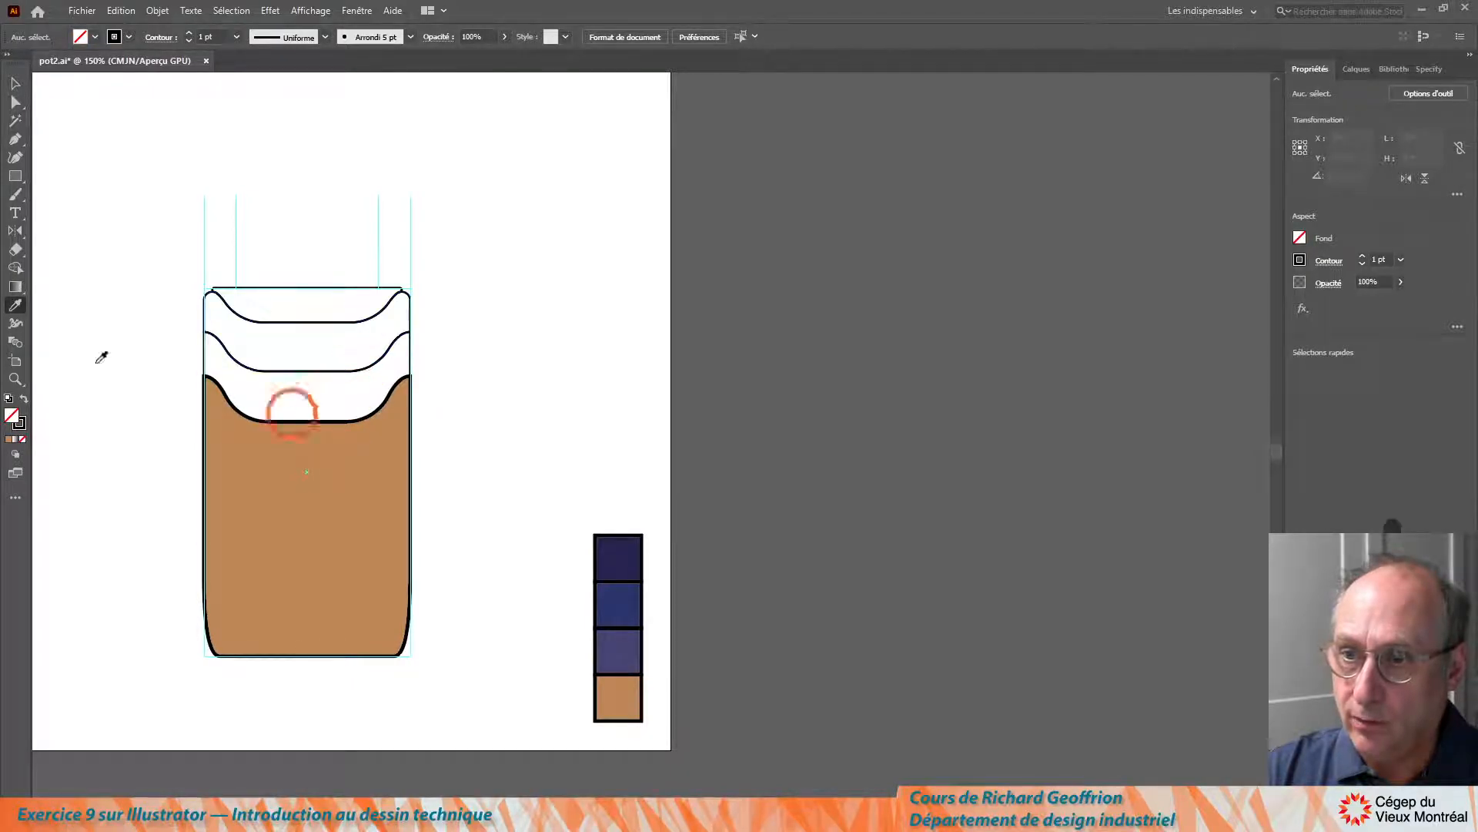
pyautogui.click(16, 84)
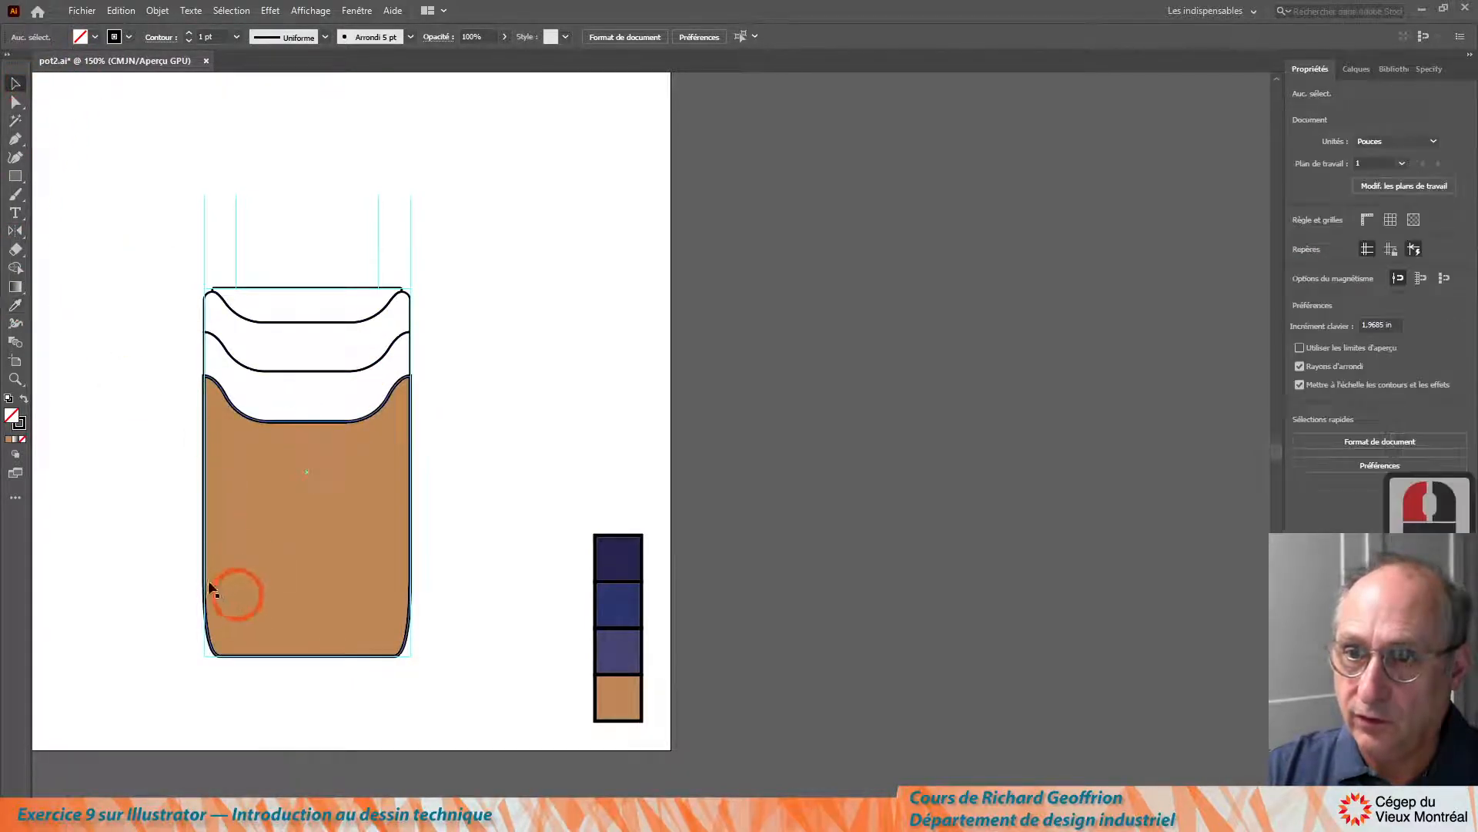
pyautogui.moveTo(152, 531); pyautogui.dragTo(235, 583)
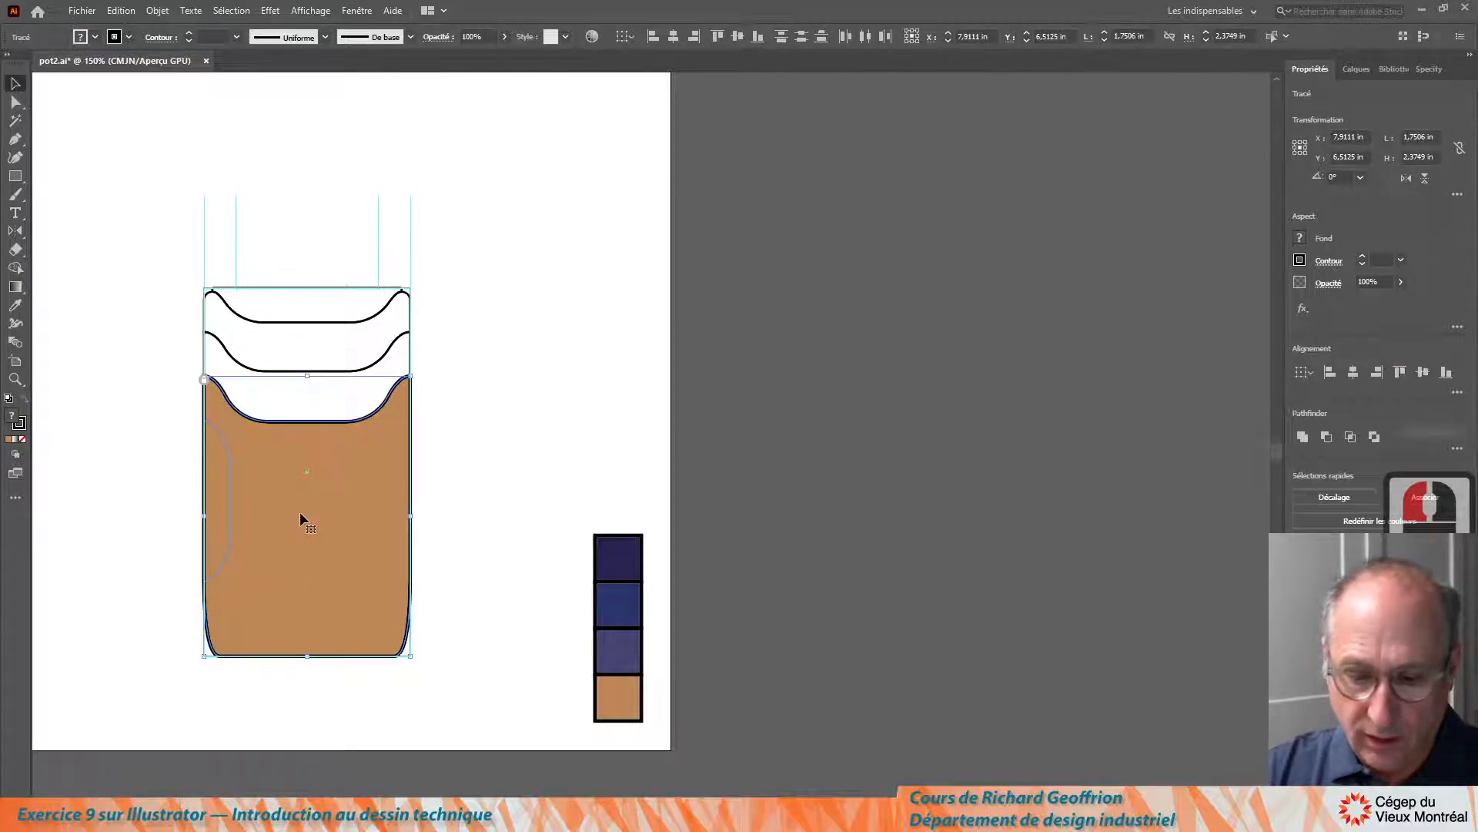
pyautogui.press('i')
pyautogui.click(317, 369)
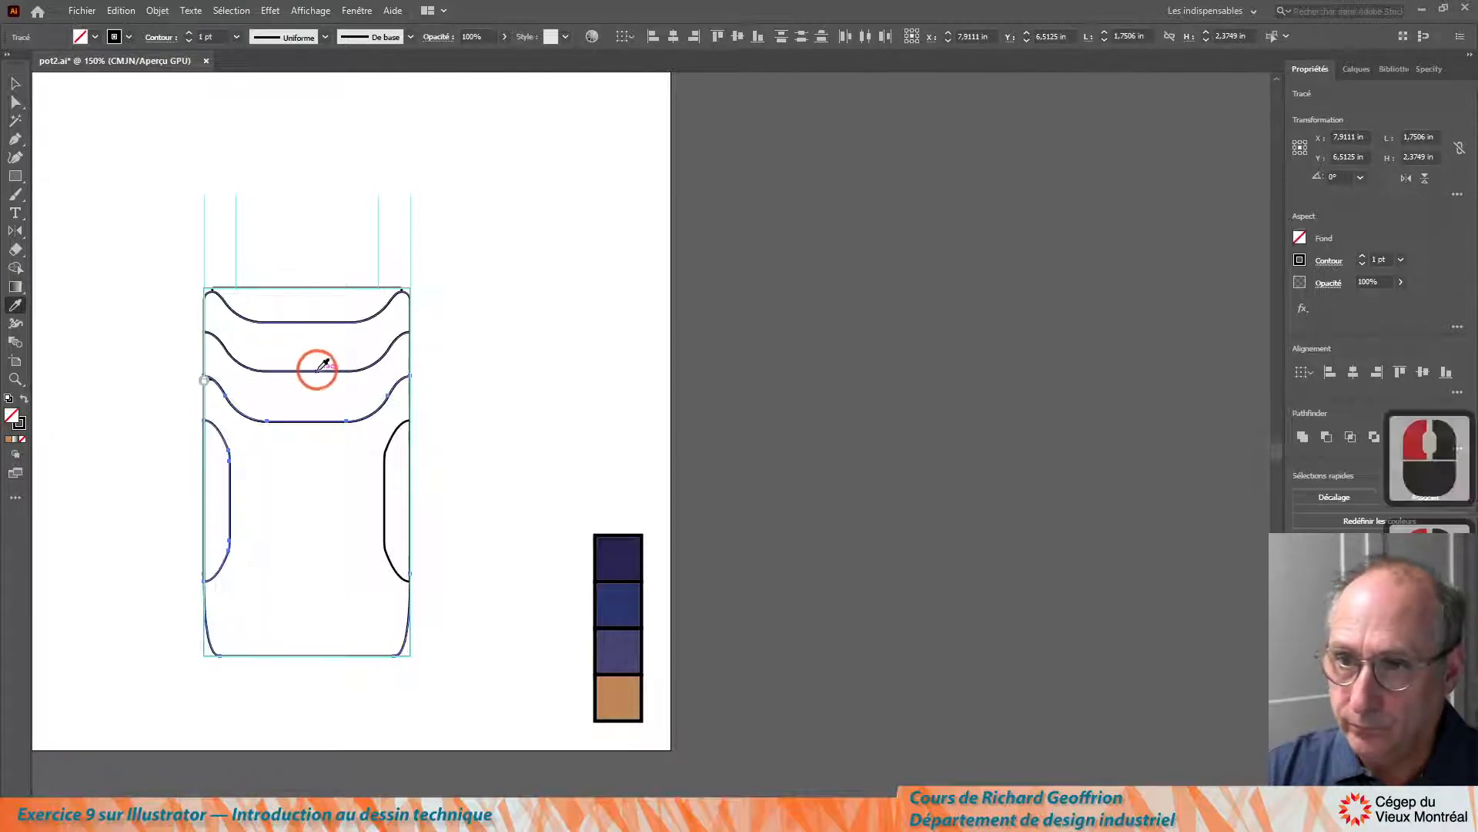
pyautogui.click(16, 84)
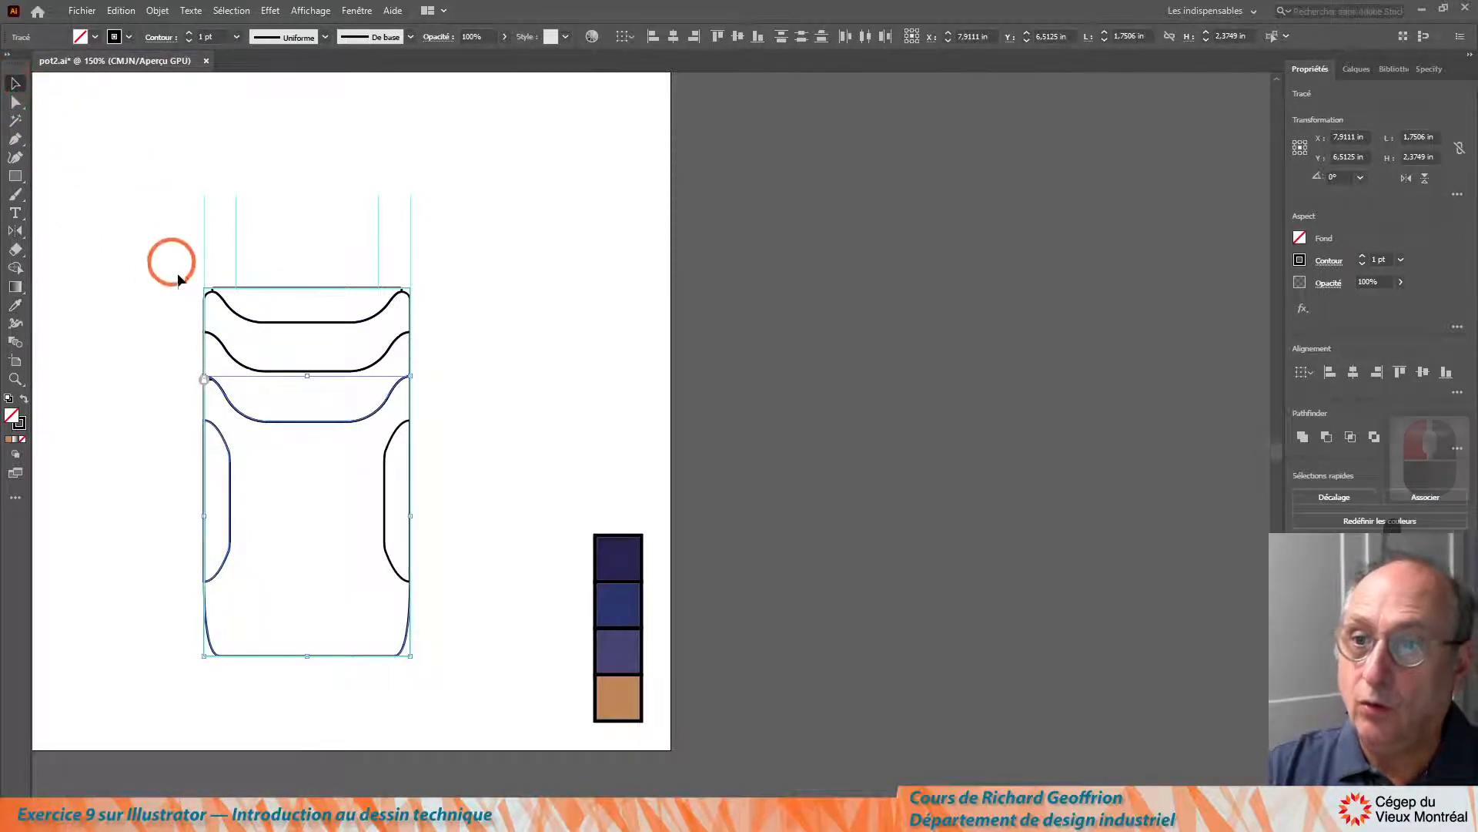
pyautogui.click(167, 314)
# Select the side view's top lid and band shapes and move them 1.9685 in up, clear of the body
pyautogui.hscroll(-10, 157, 374)
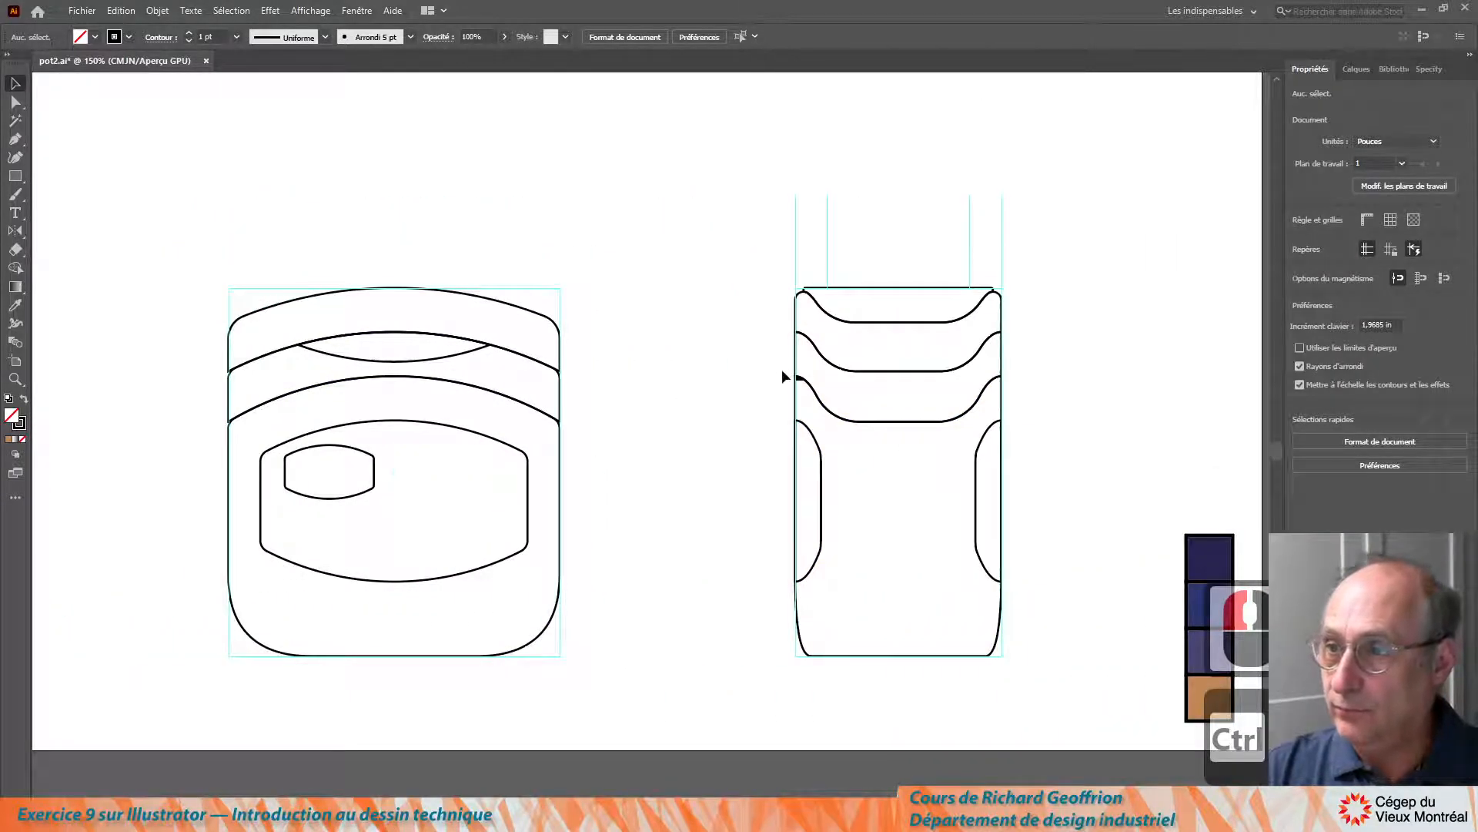
pyautogui.moveTo(737, 366)
pyautogui.mouseDown()
pyautogui.moveTo(643, 412)
pyautogui.moveTo(584, 402)
pyautogui.moveTo(585, 347)
pyautogui.mouseUp()
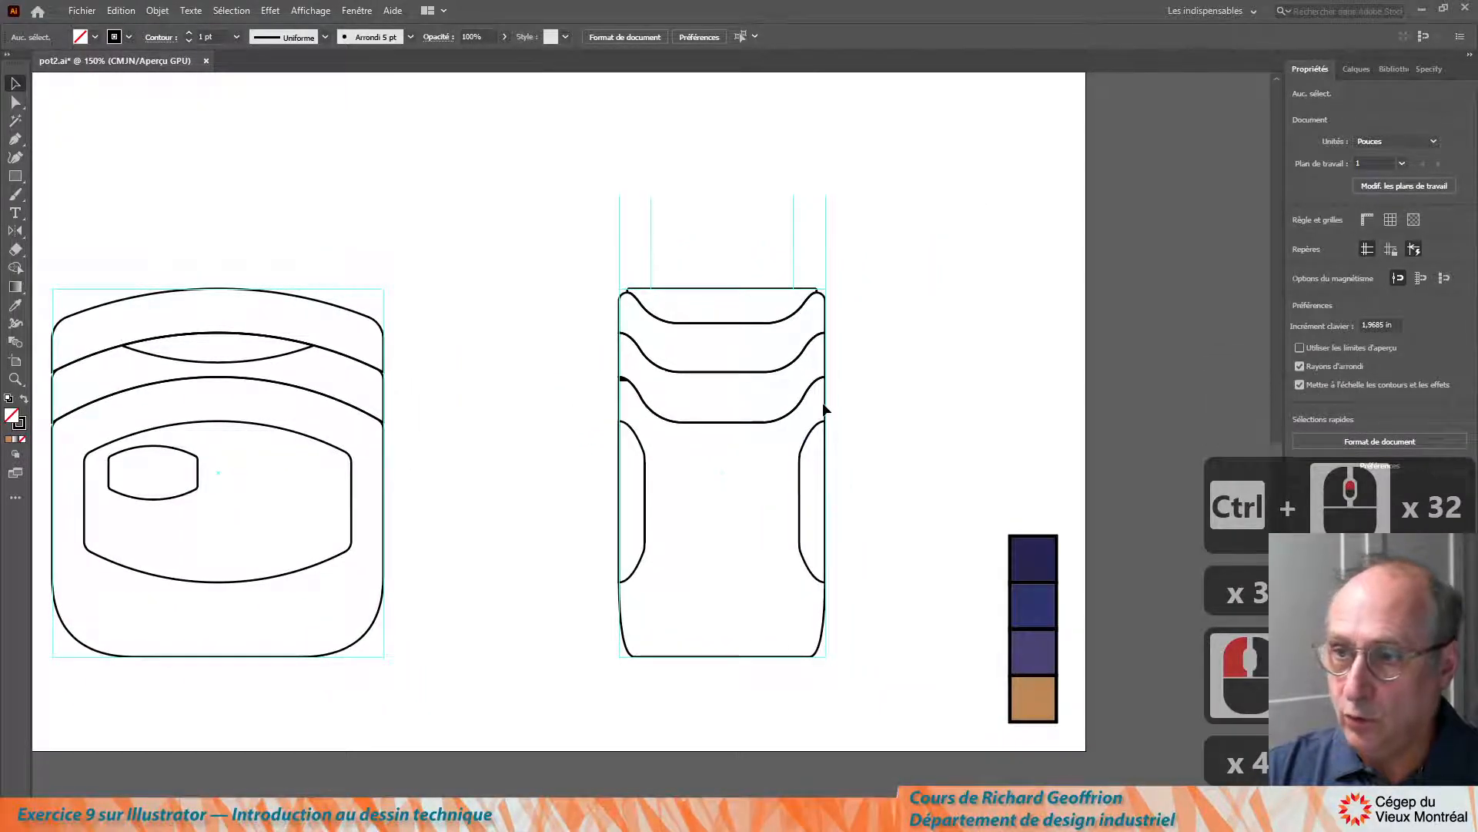
pyautogui.scroll(-1, 736, 347)
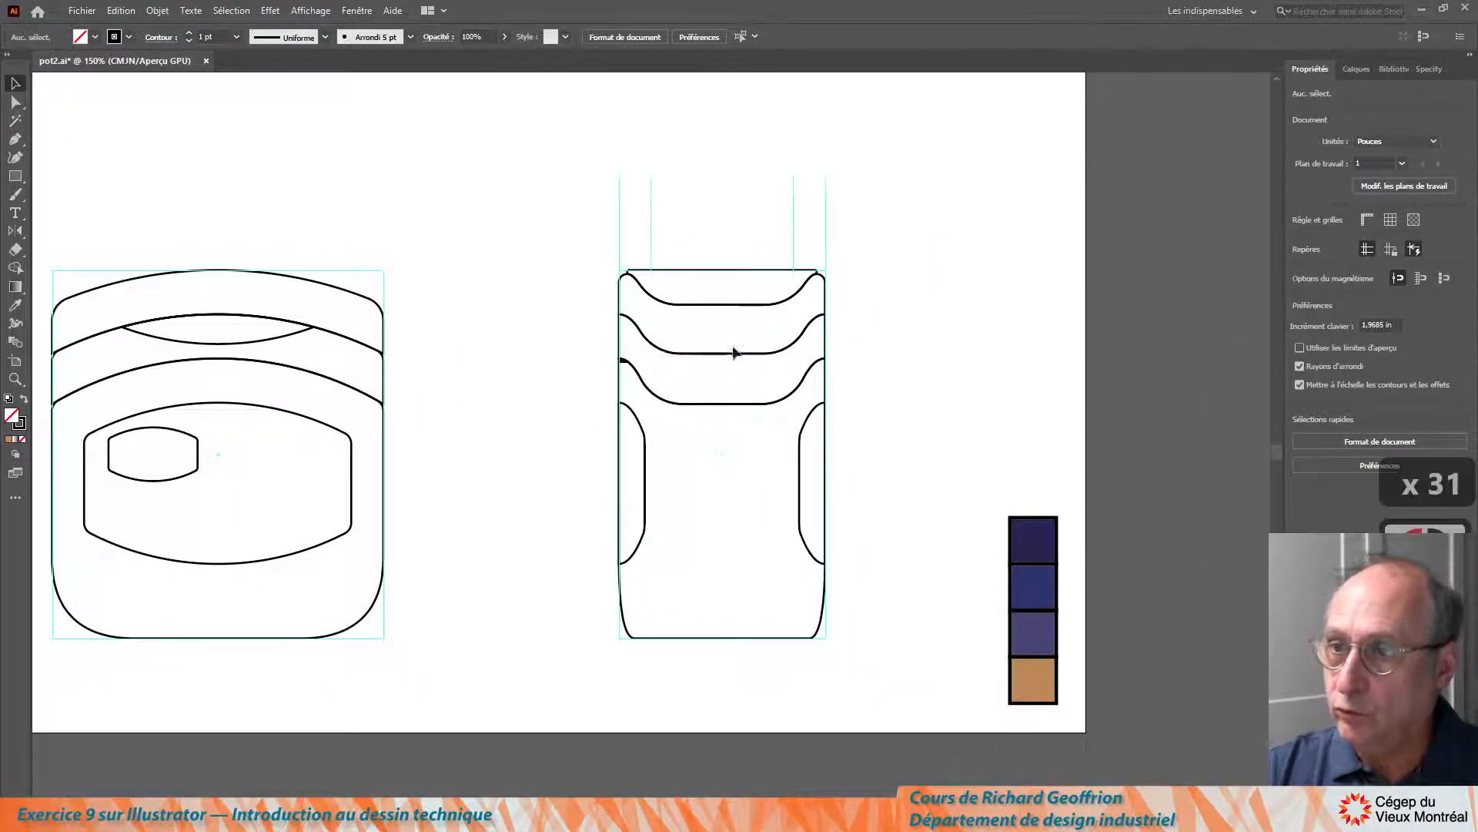
pyautogui.moveTo(570, 225)
pyautogui.mouseDown()
pyautogui.moveTo(719, 284)
pyautogui.moveTo(853, 302)
pyautogui.mouseUp()
pyautogui.hotkey('shift', 'Up')
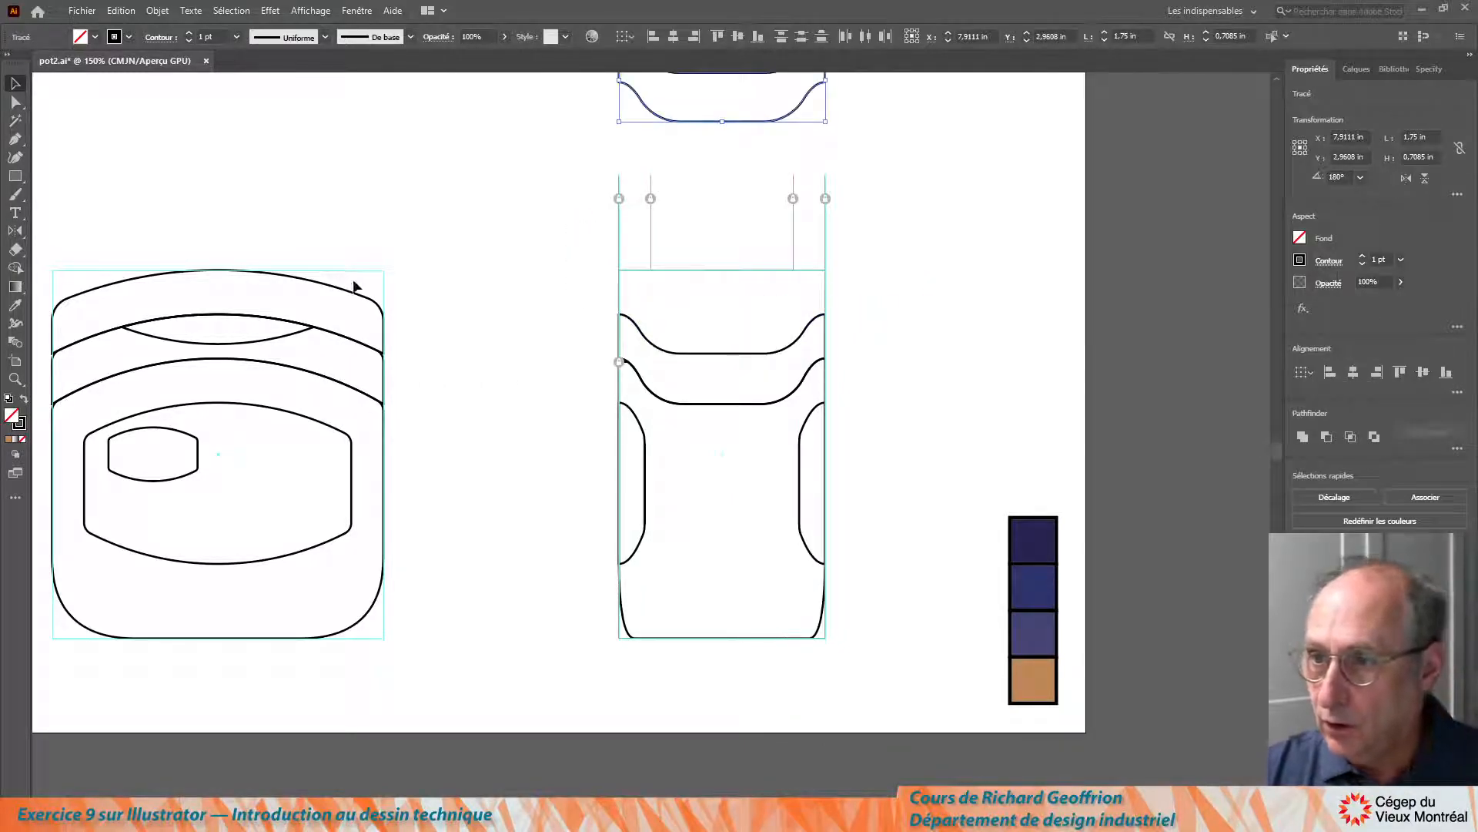
# Set the corner radius of the upper end points on the side view's remaining upper band to 0.05 in
pyautogui.click(15, 101)
pyautogui.moveTo(572, 295)
pyautogui.mouseDown()
pyautogui.moveTo(854, 327)
pyautogui.moveTo(814, 324)
pyautogui.mouseUp()
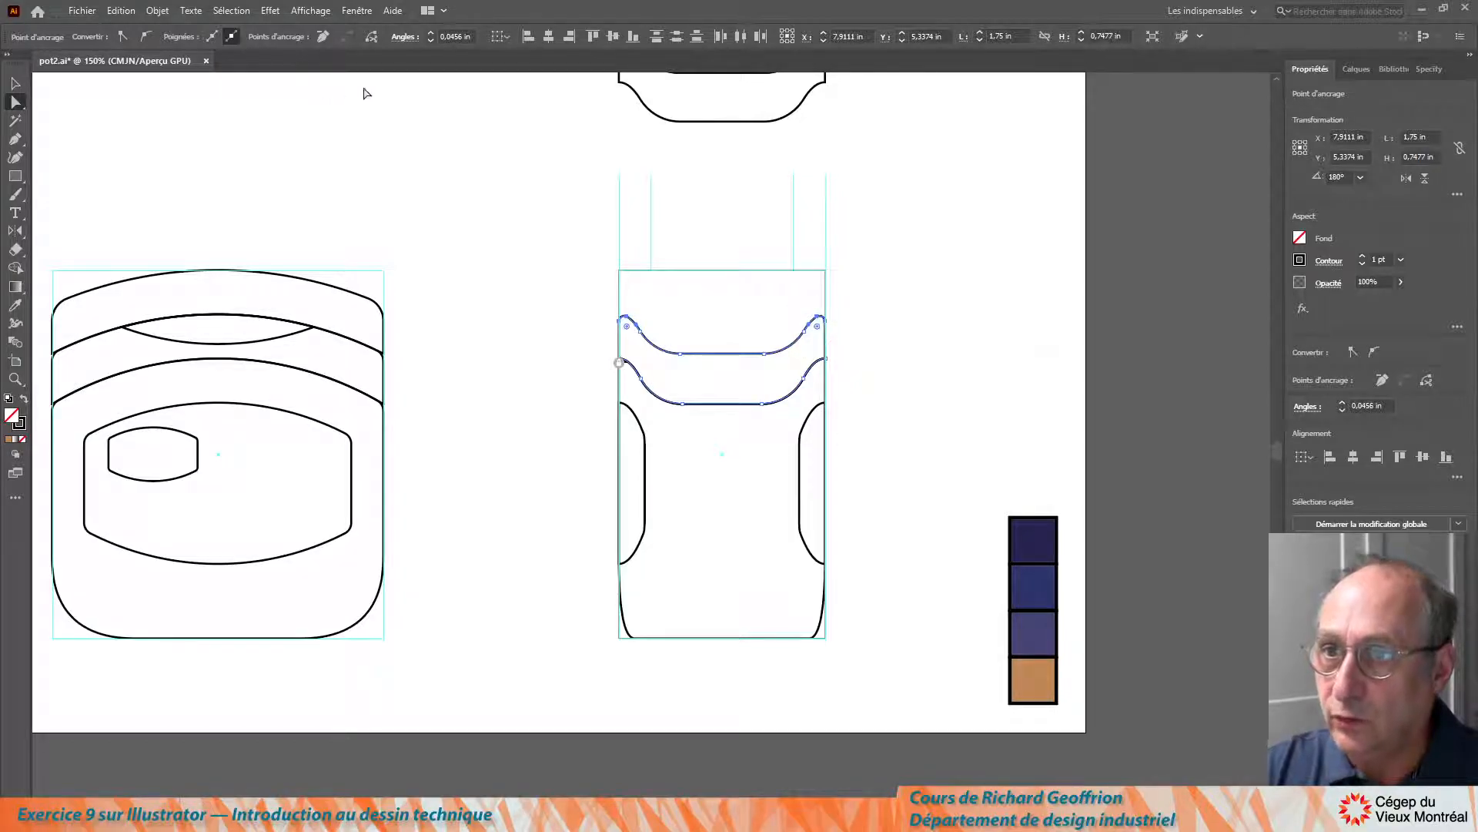
pyautogui.moveTo(464, 36); pyautogui.dragTo(441, 36)
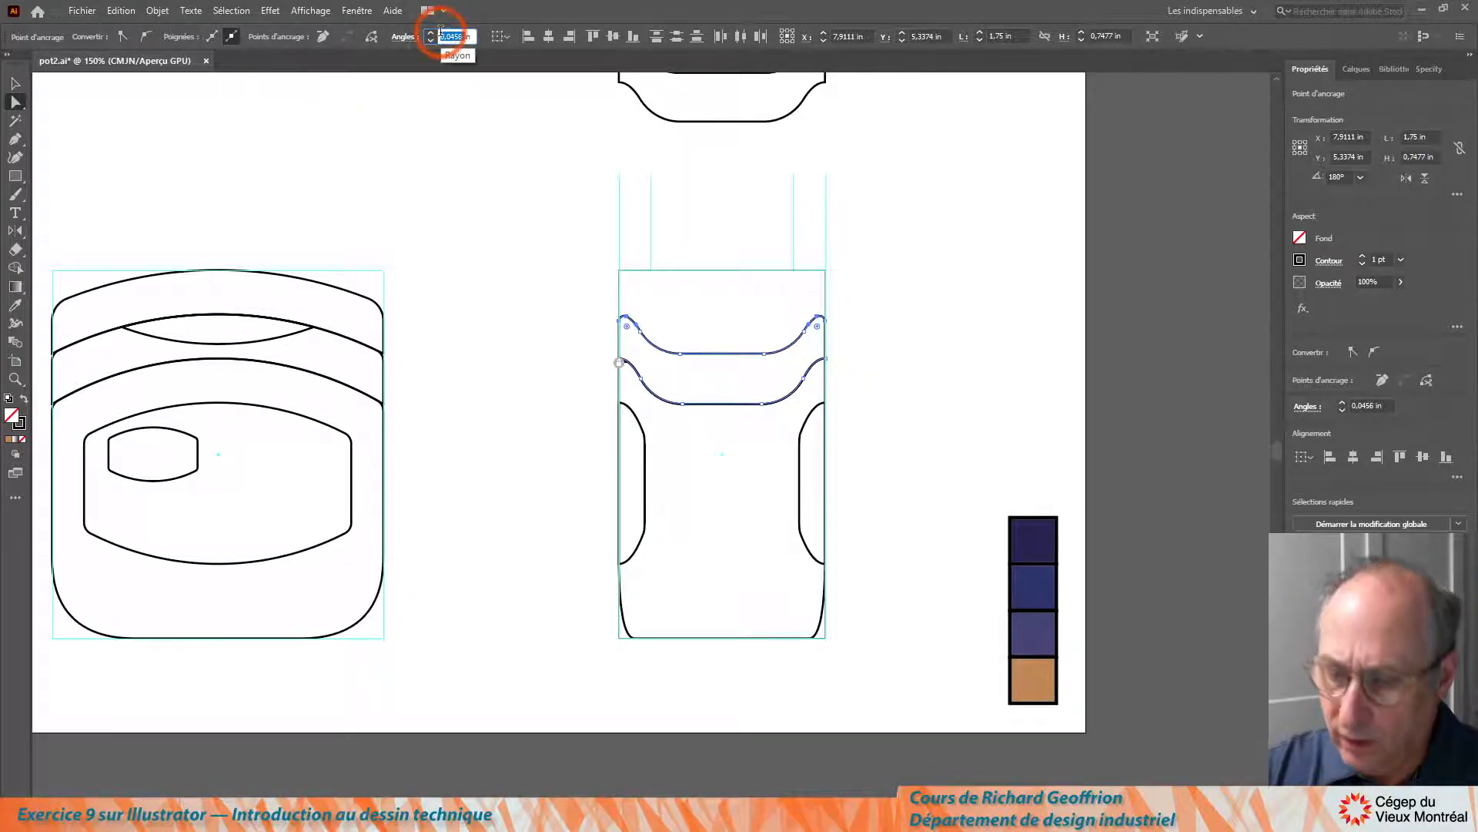
pyautogui.write('.05')
pyautogui.press('Return')
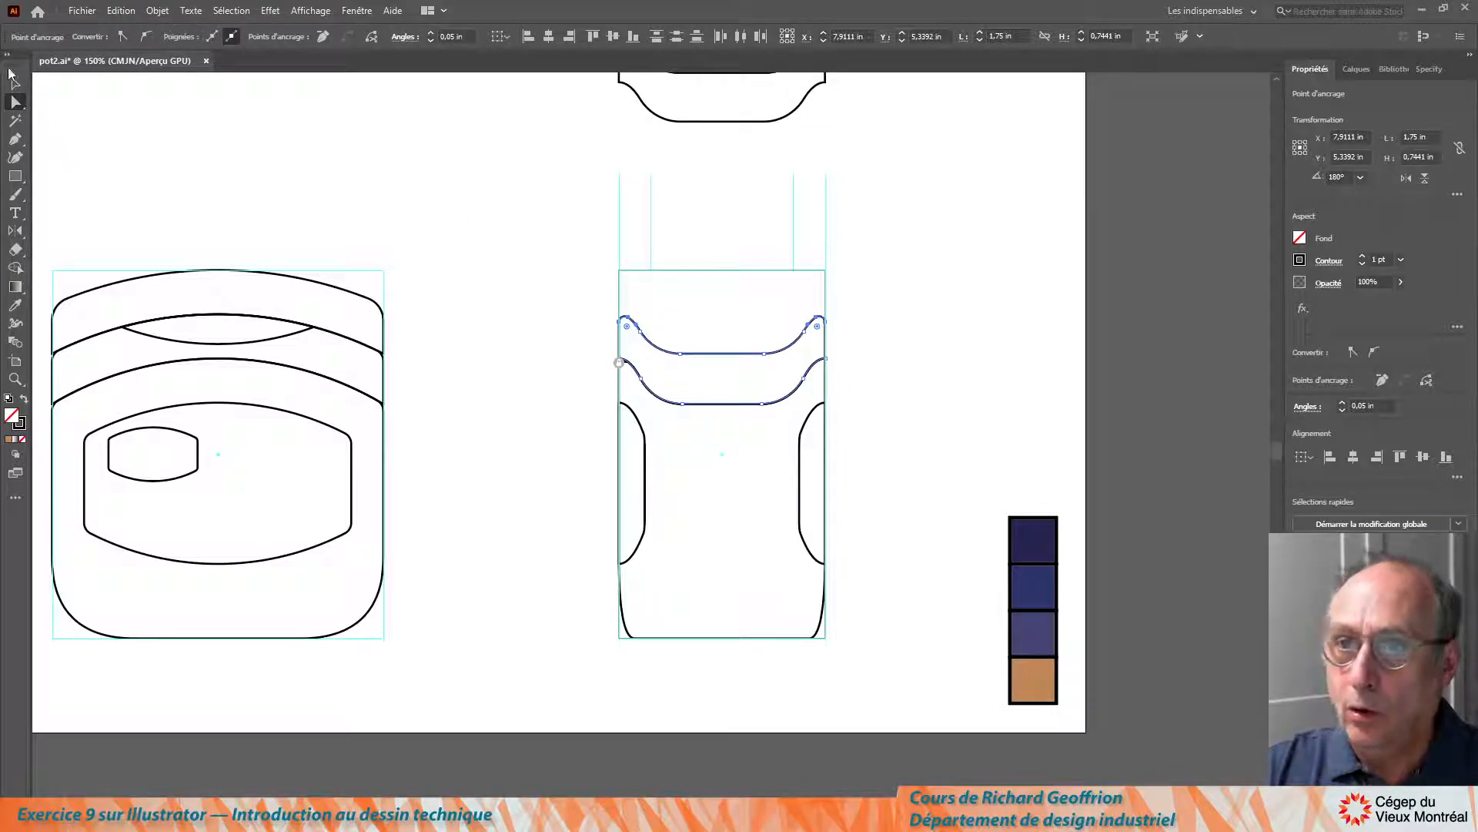
pyautogui.click(15, 82)
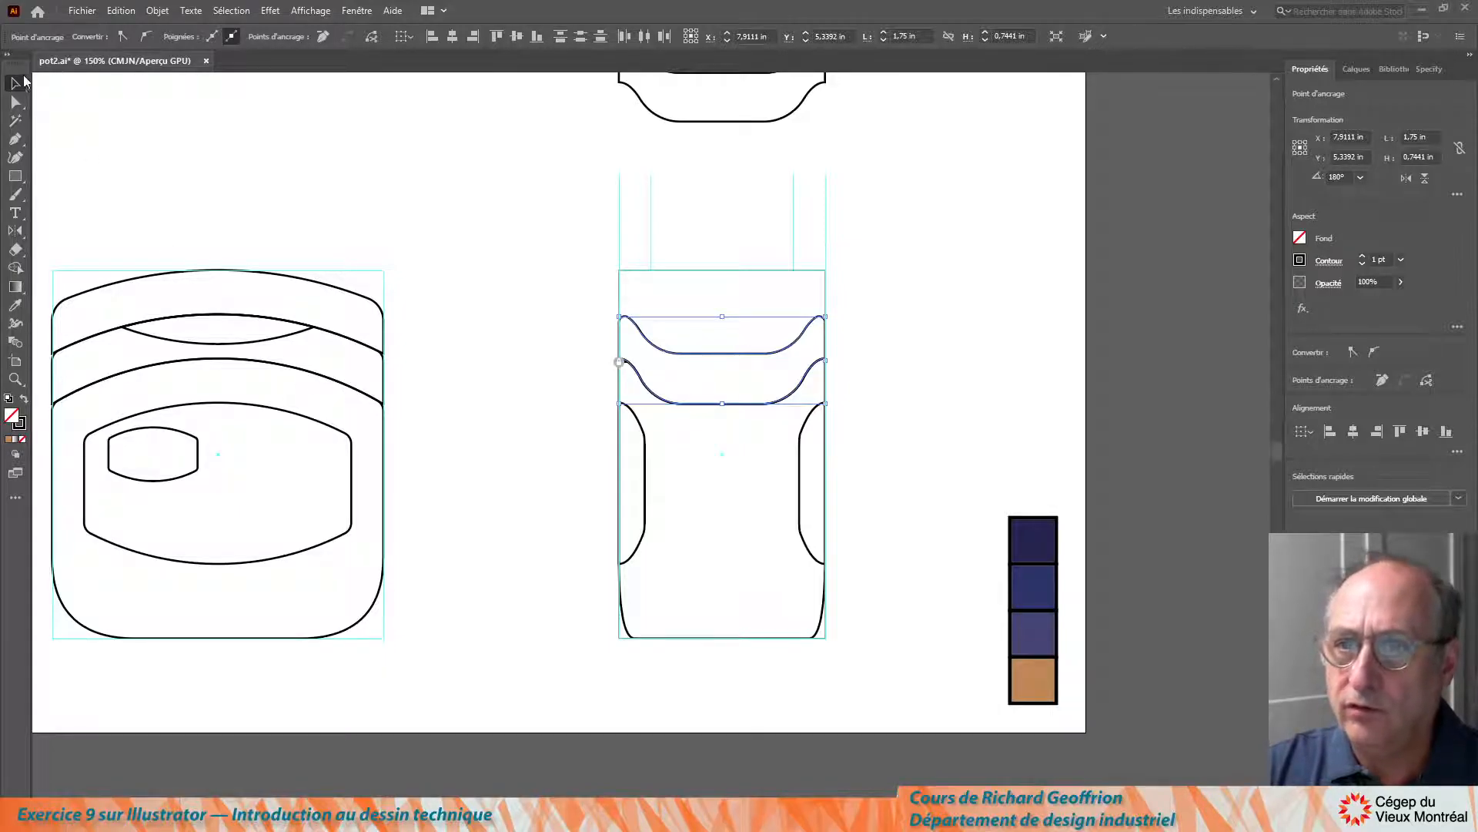
# Select the closed body shape and move it 1.9685 in left and 1.9685 in up, away from the side view
pyautogui.click(612, 638)
pyautogui.moveTo(603, 607); pyautogui.dragTo(654, 634)
pyautogui.scroll(6, 802, 518)
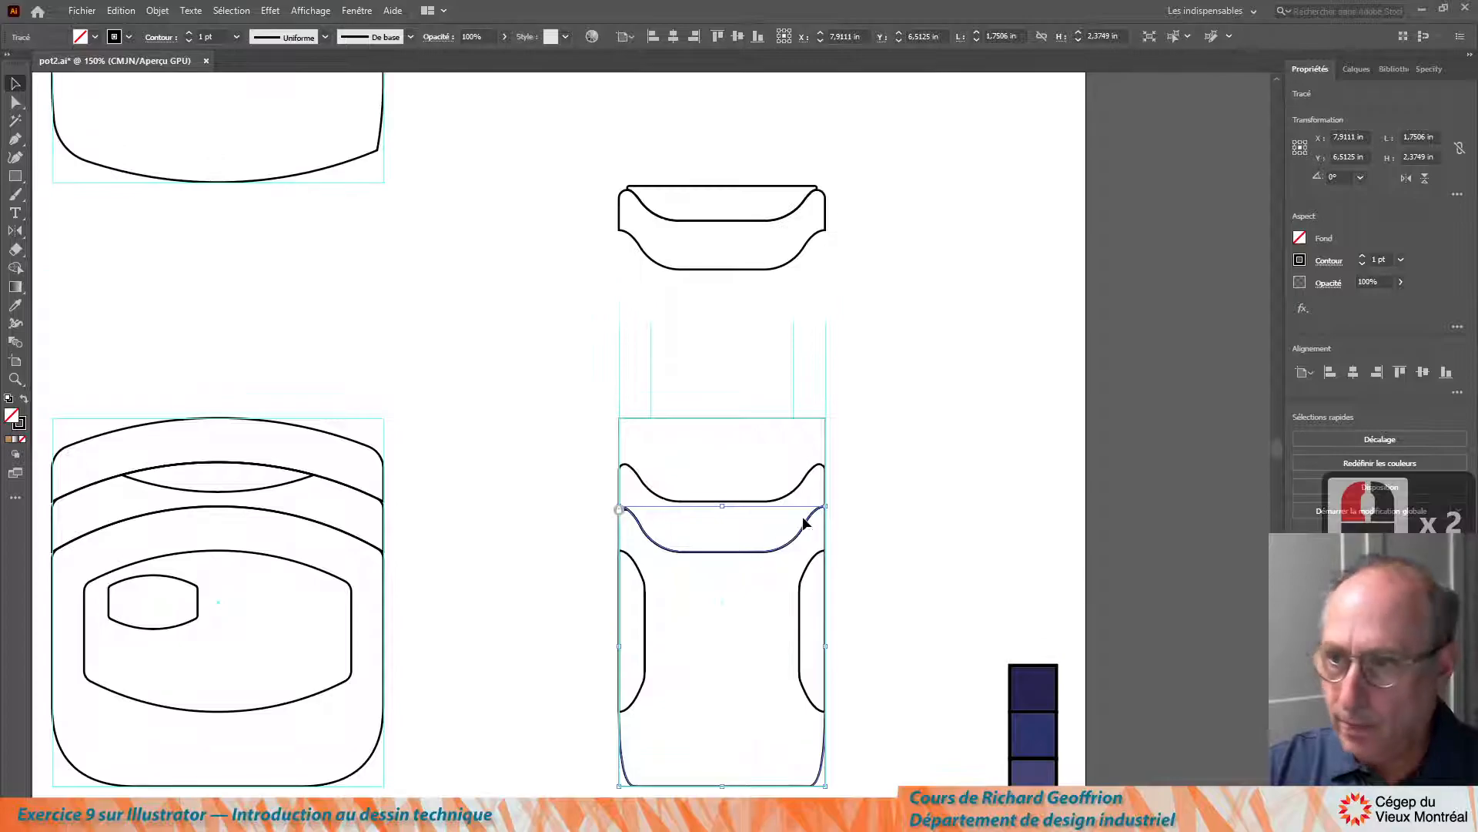
pyautogui.hotkey('shift', 'Left')
pyautogui.hotkey('shift', 'Up')
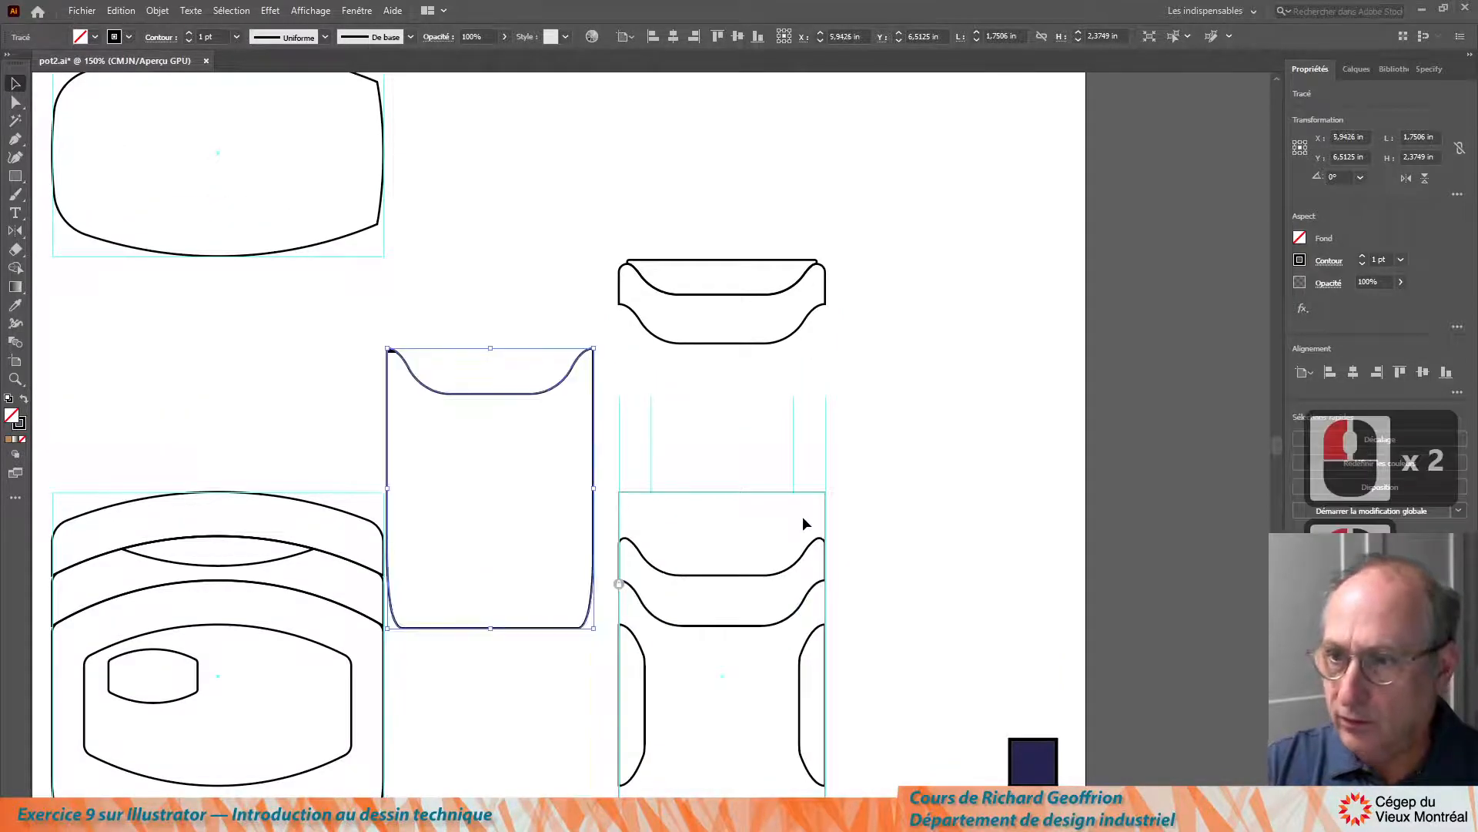
pyautogui.click(15, 102)
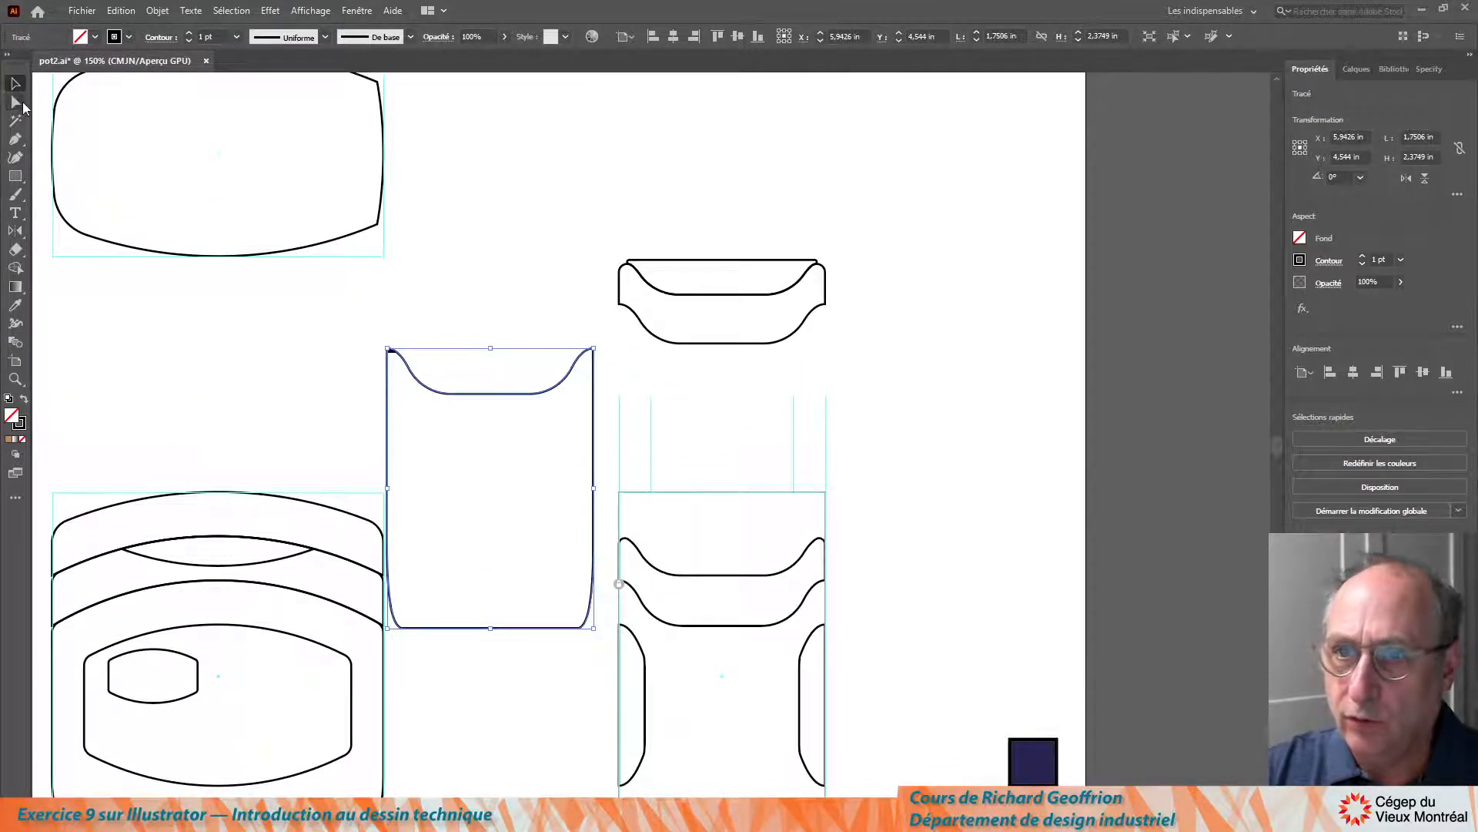
pyautogui.moveTo(346, 330); pyautogui.dragTo(634, 377)
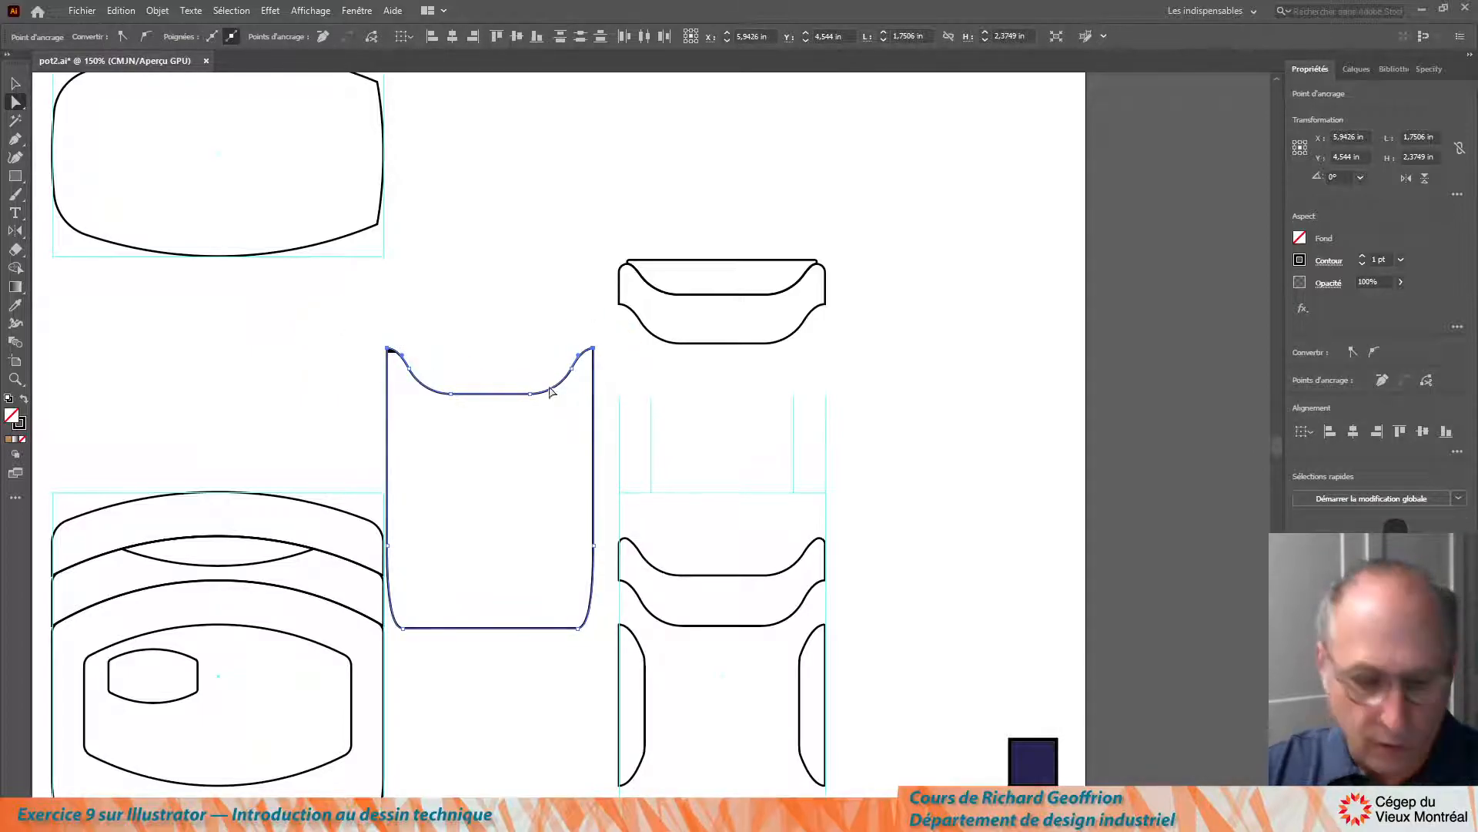
pyautogui.scroll(6, 574, 362)
# Move the closed body shape 1.9685 in down and 1.9685 in right, back into its place in the side view
pyautogui.scroll(-8, 610, 360)
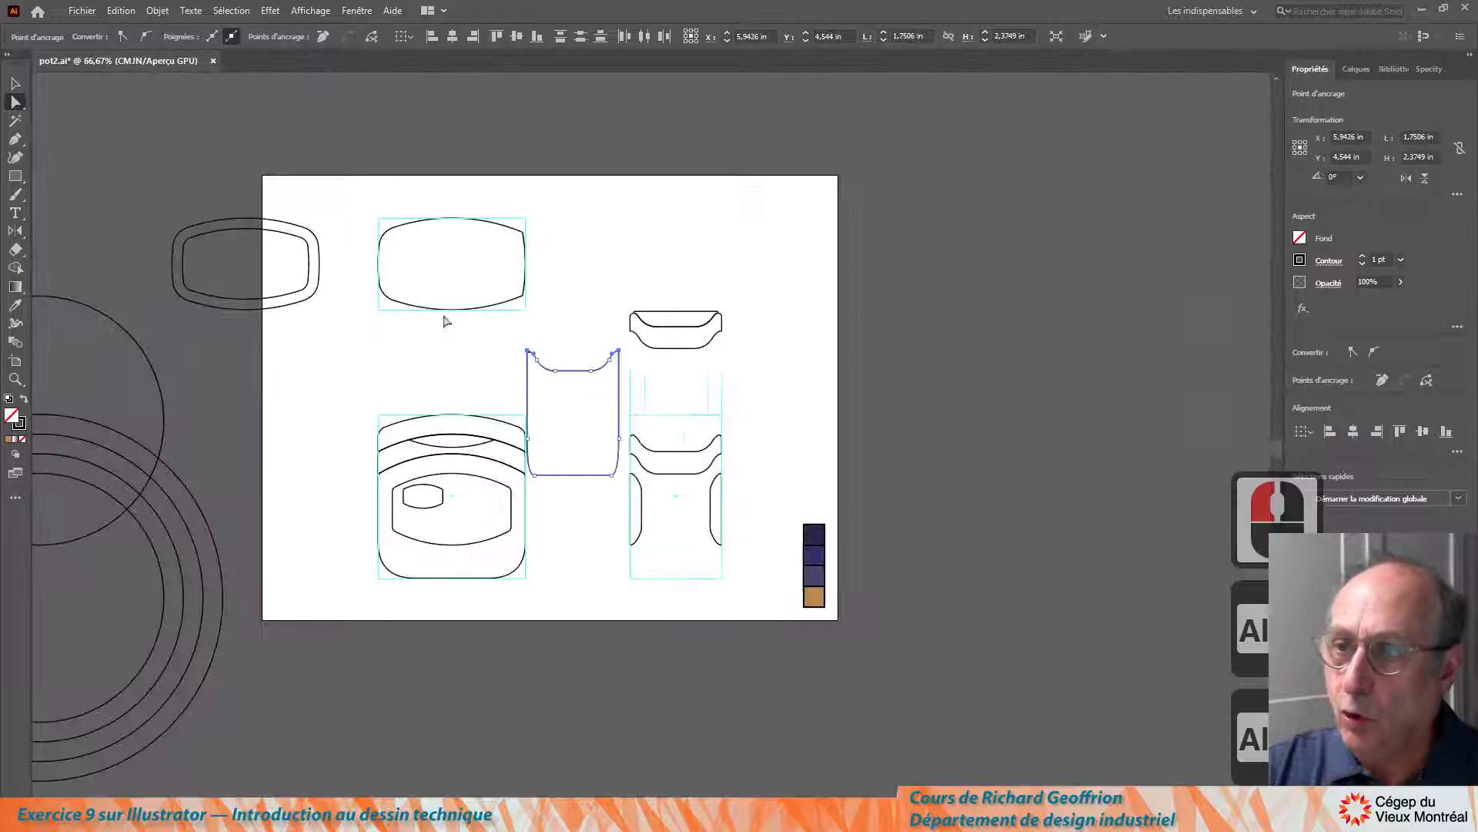
pyautogui.click(14, 83)
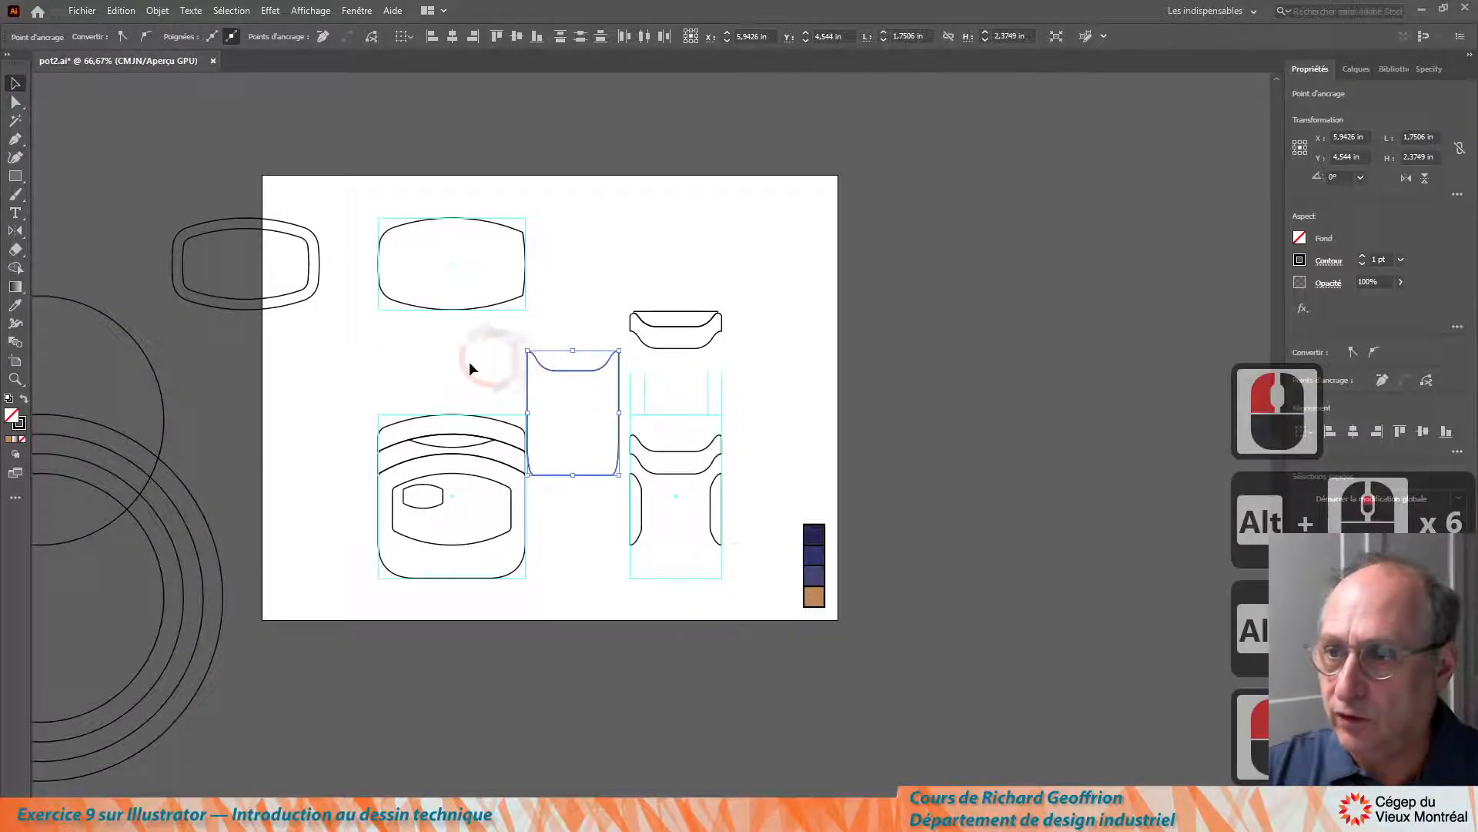
pyautogui.press('Down')
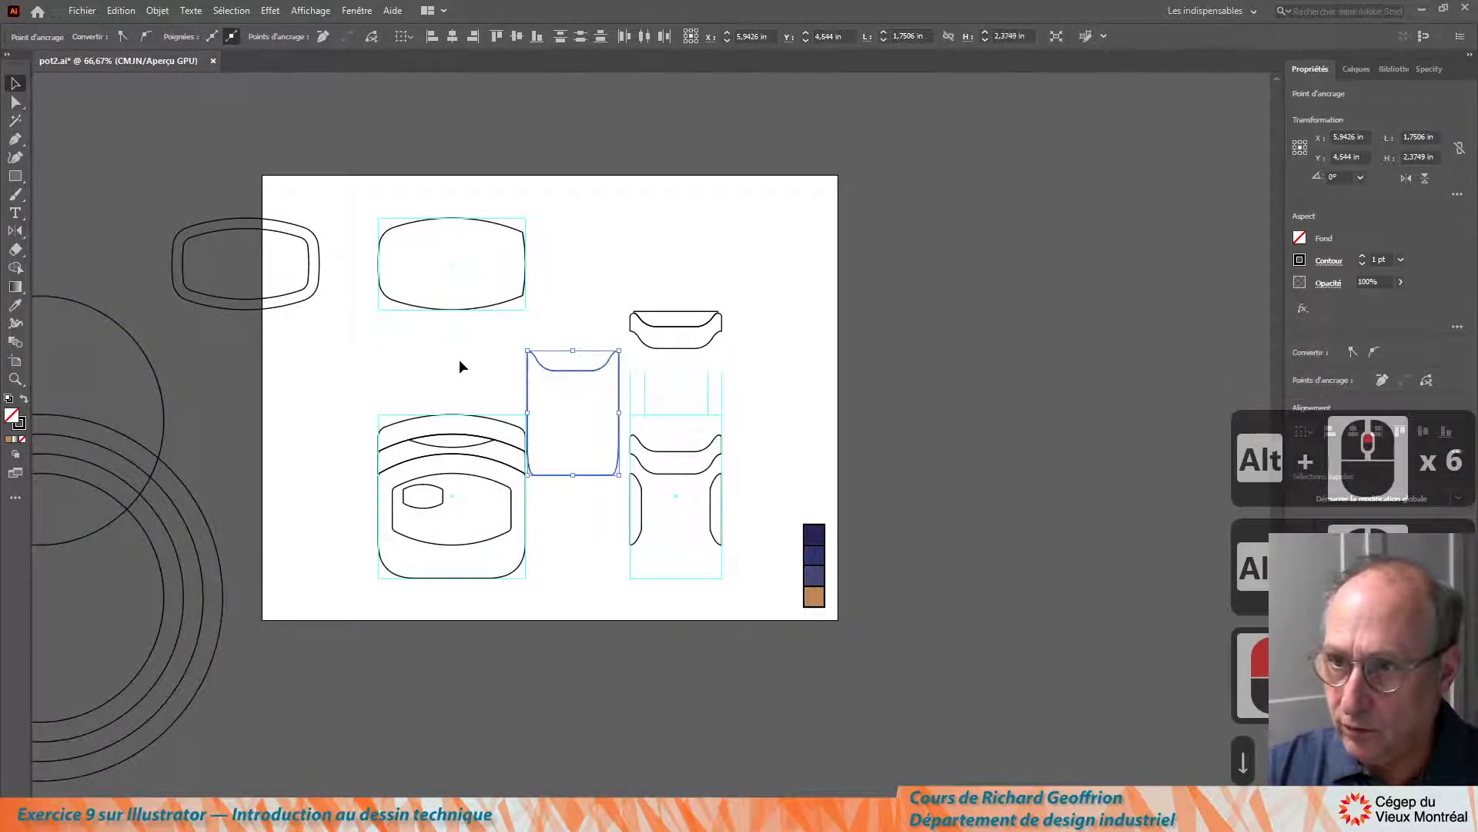
pyautogui.click(571, 390)
pyautogui.press('Down')
pyautogui.press('Right')
# Select the lid and band shapes above the side view and move them 1.9685 in down onto the body
pyautogui.moveTo(607, 287); pyautogui.dragTo(759, 371)
pyautogui.press('Down')
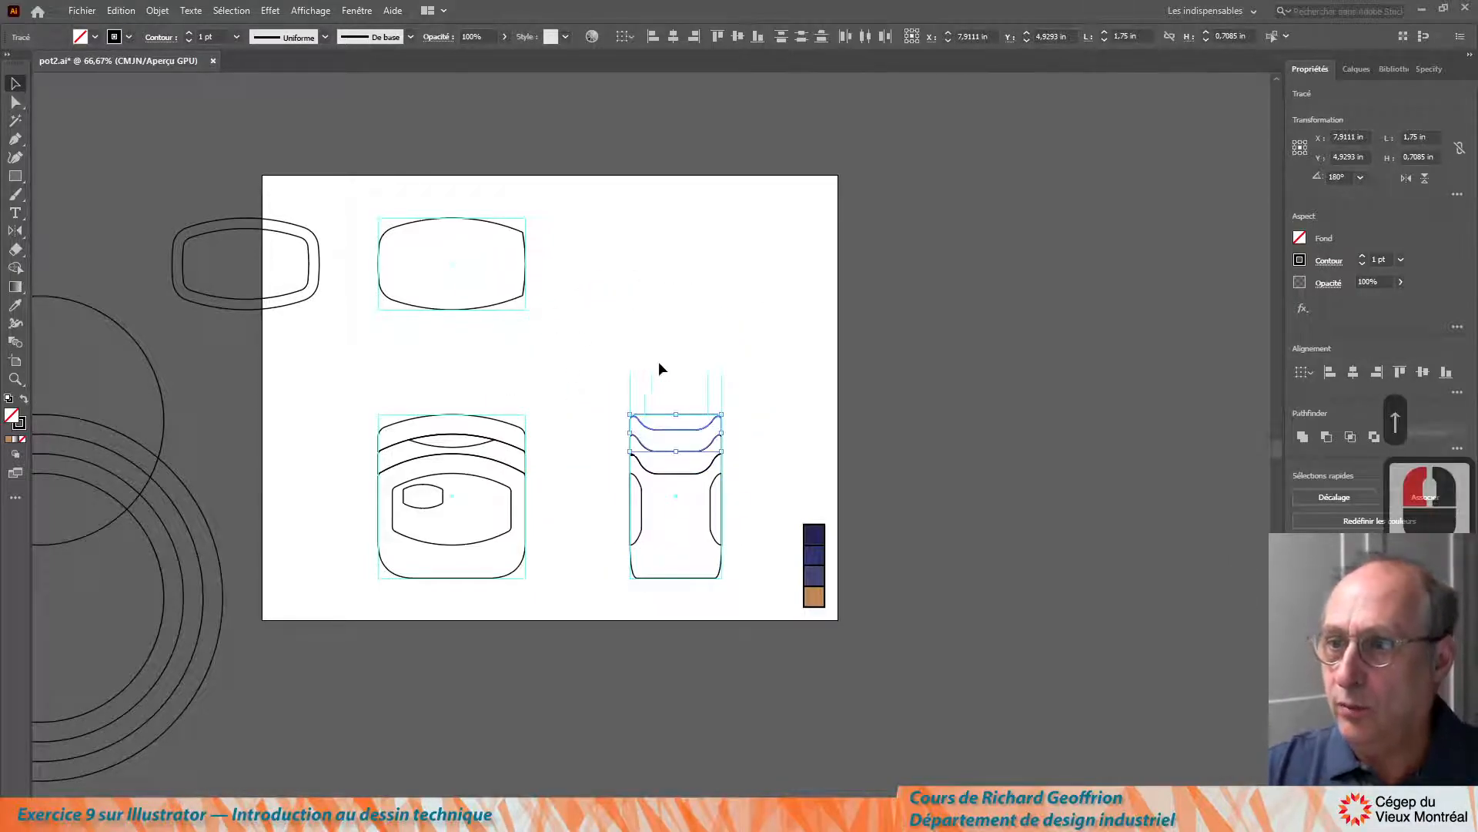
pyautogui.click(646, 354)
# Select the four short vertical guides above the side view and delete them
pyautogui.scroll(3, 664, 393)
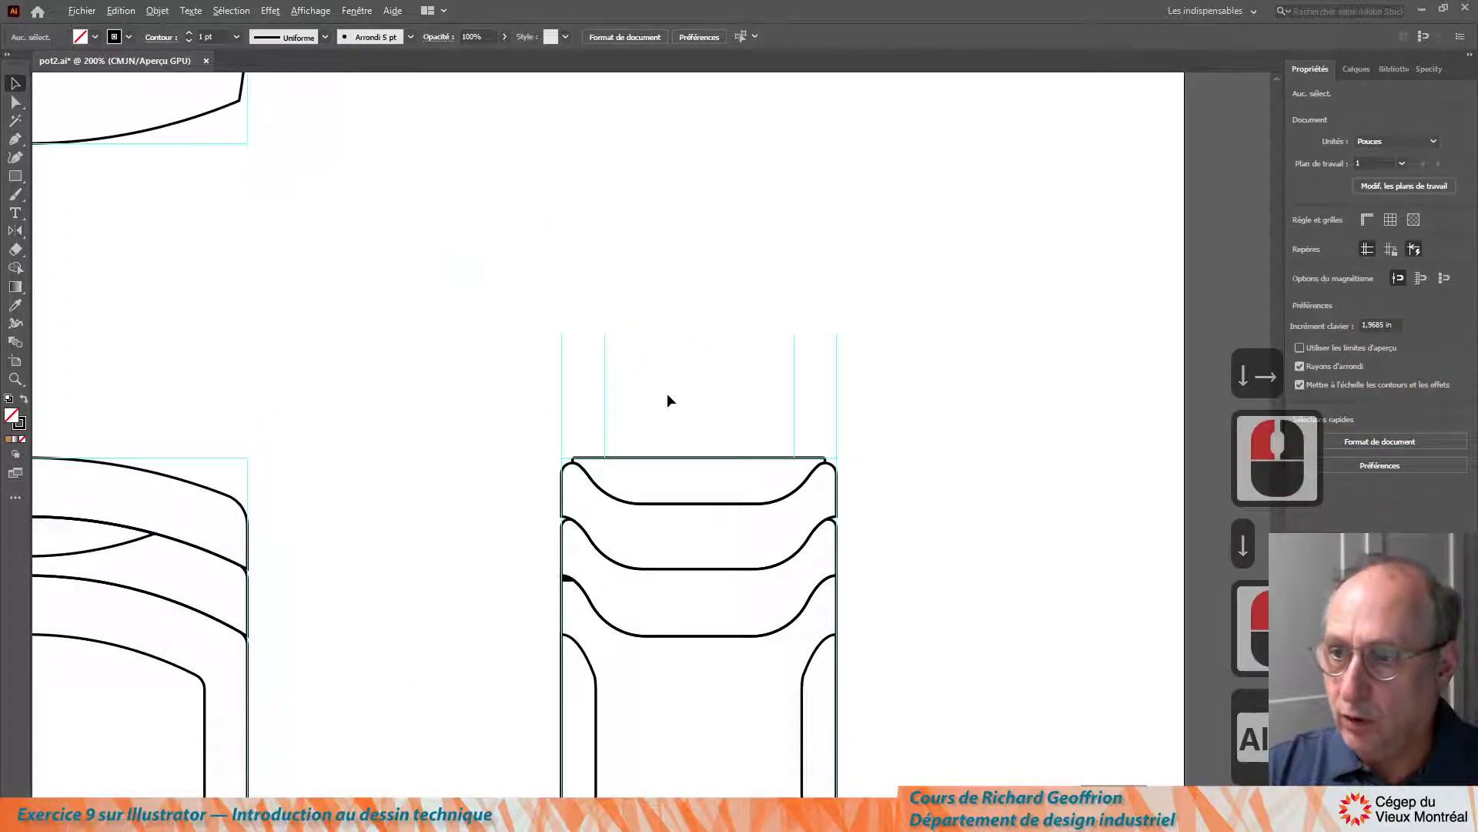
pyautogui.click(563, 398)
pyautogui.click(561, 363)
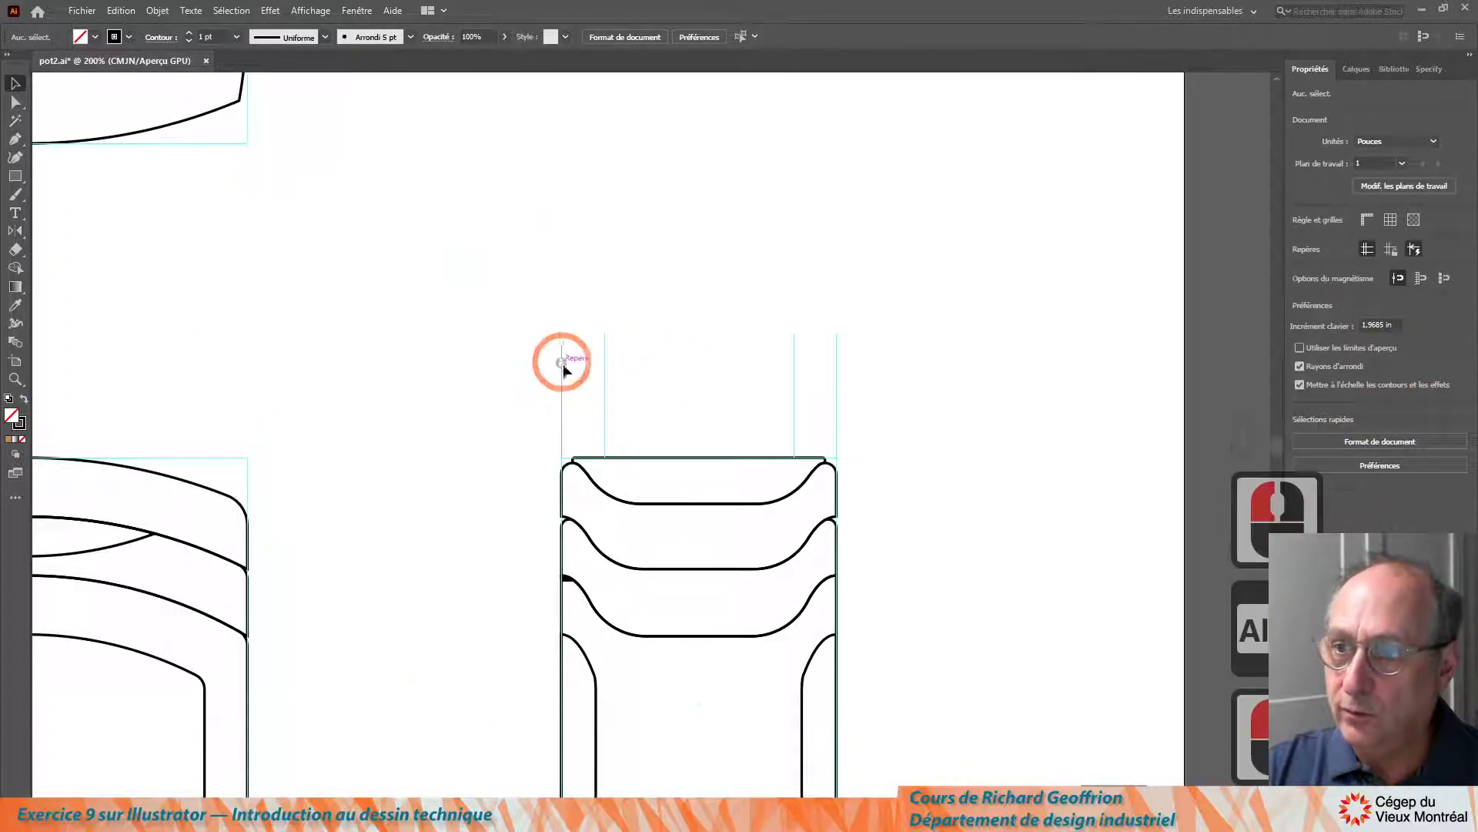
pyautogui.moveTo(560, 362); pyautogui.dragTo(605, 384)
pyautogui.click(605, 378)
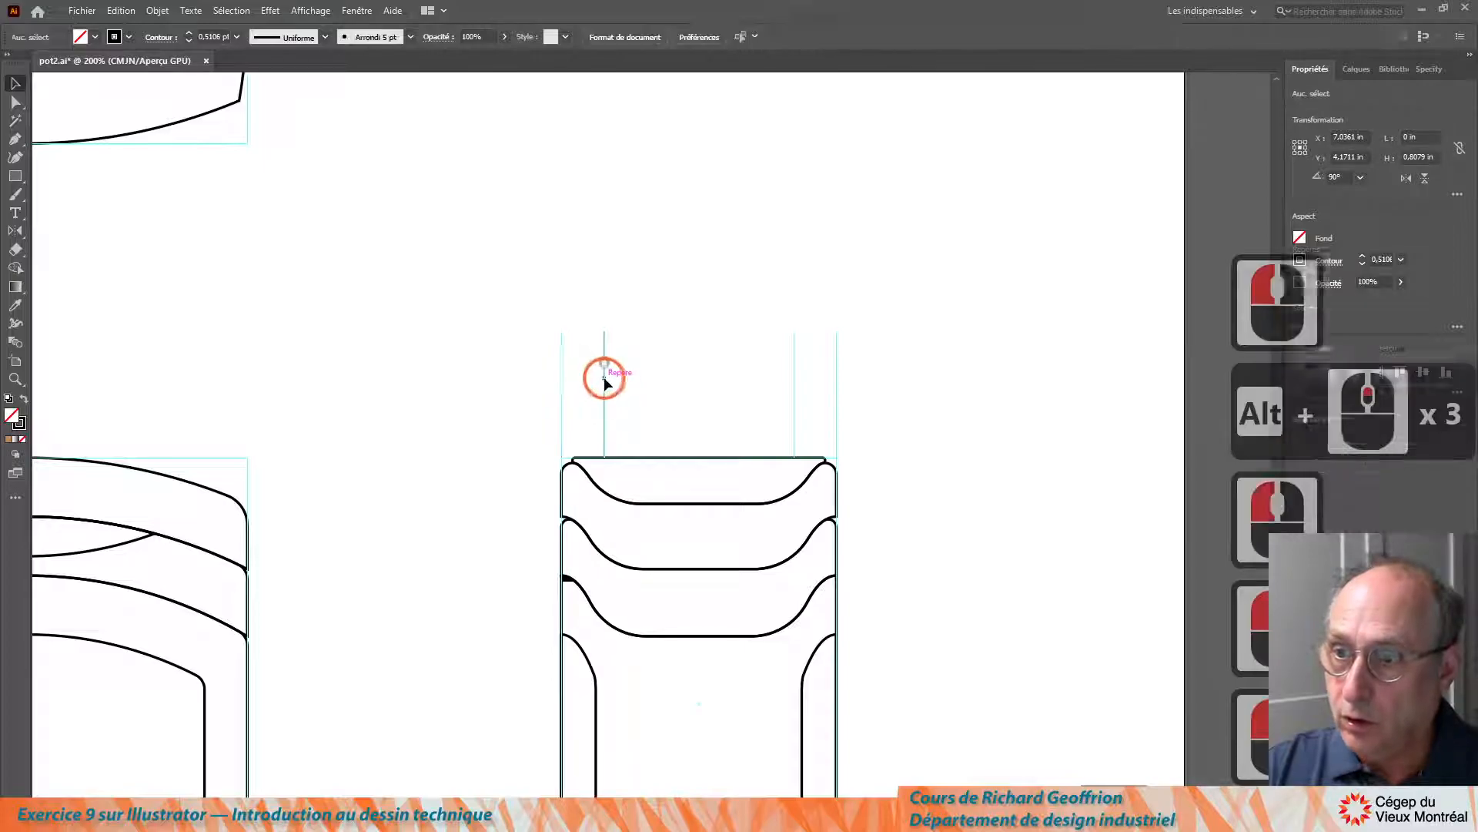
pyautogui.click(606, 357)
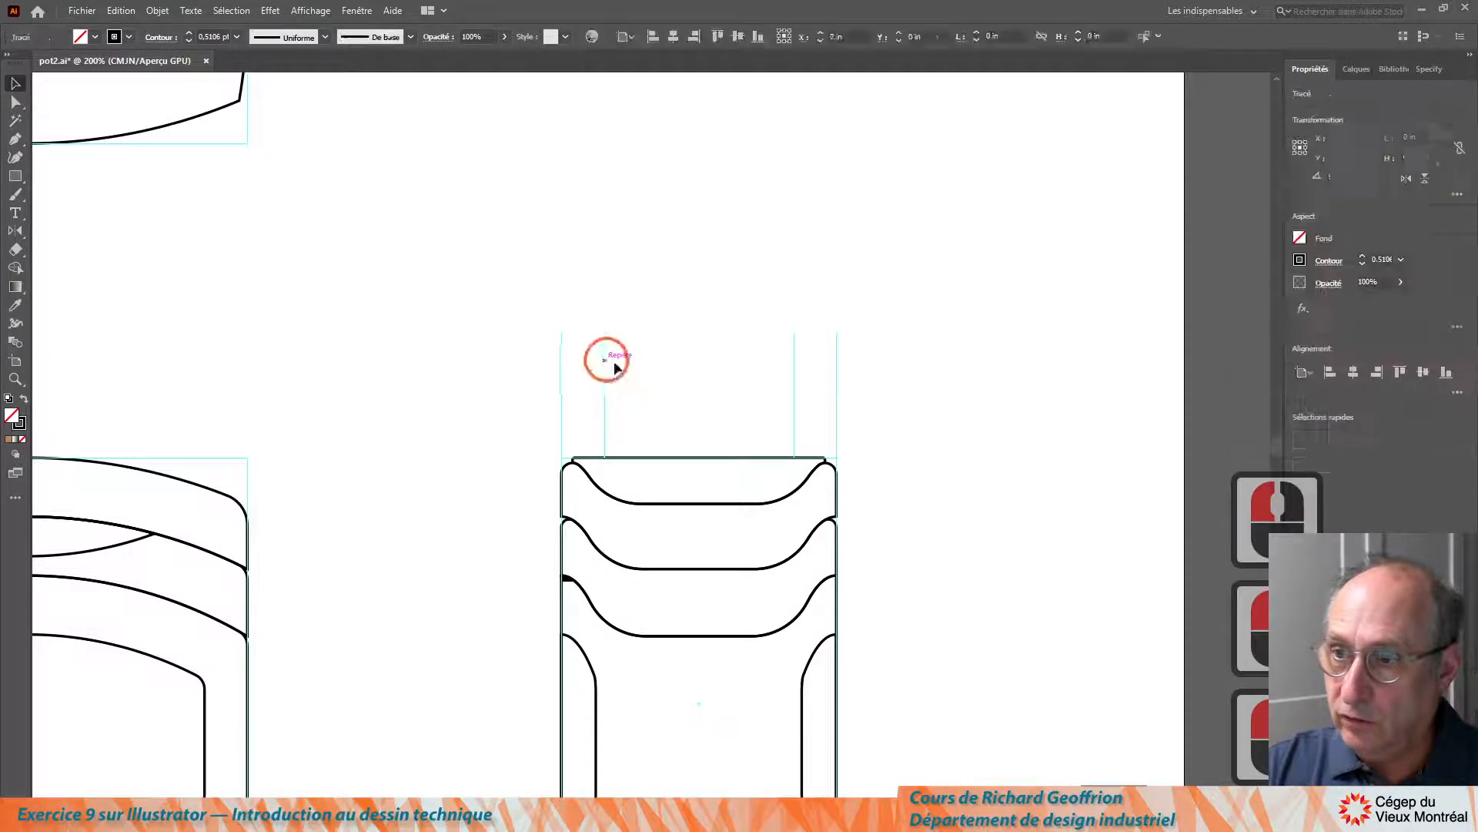
pyautogui.click(793, 373)
pyautogui.click(794, 362)
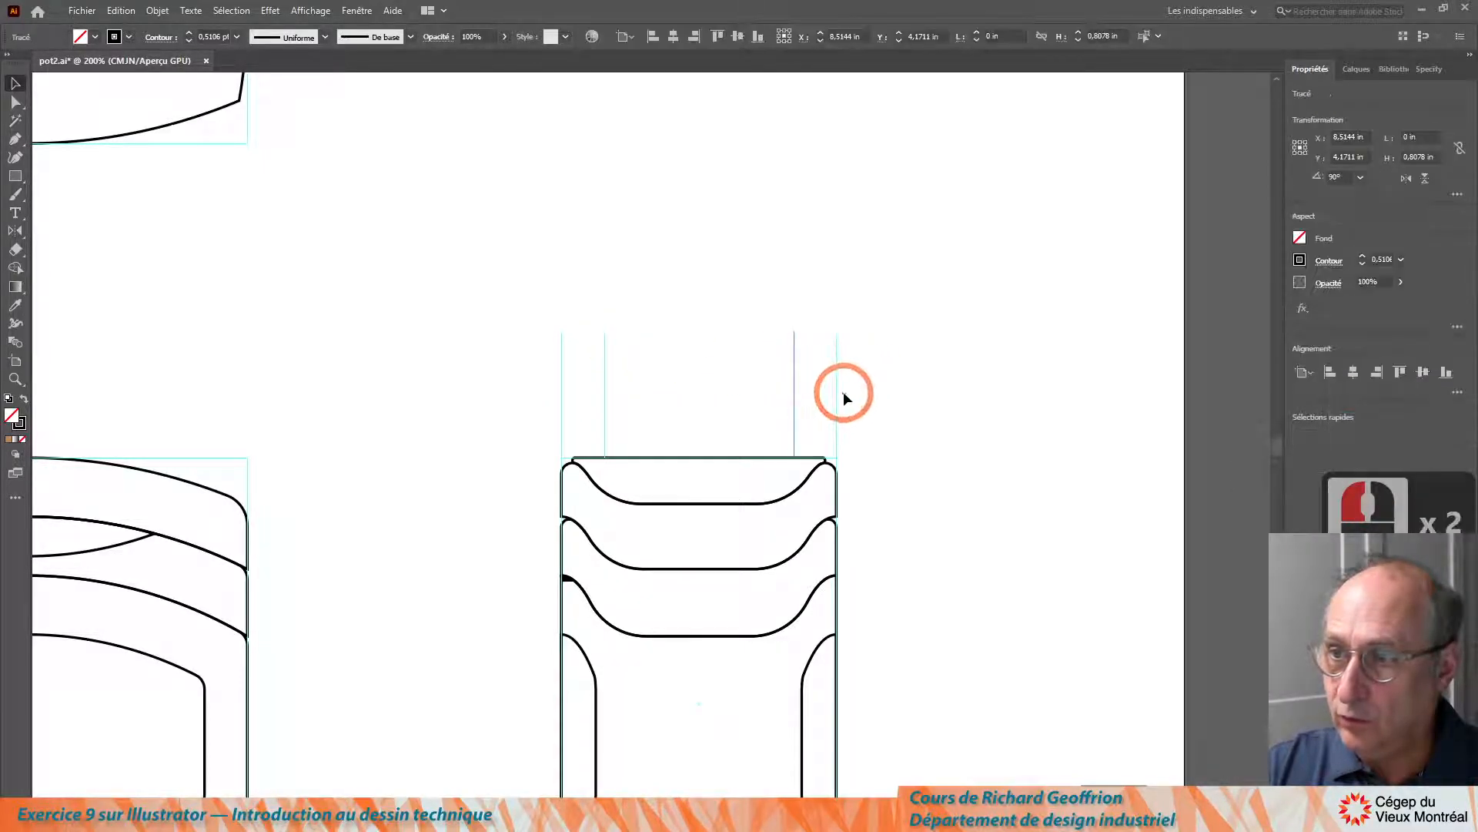
pyautogui.click(834, 391)
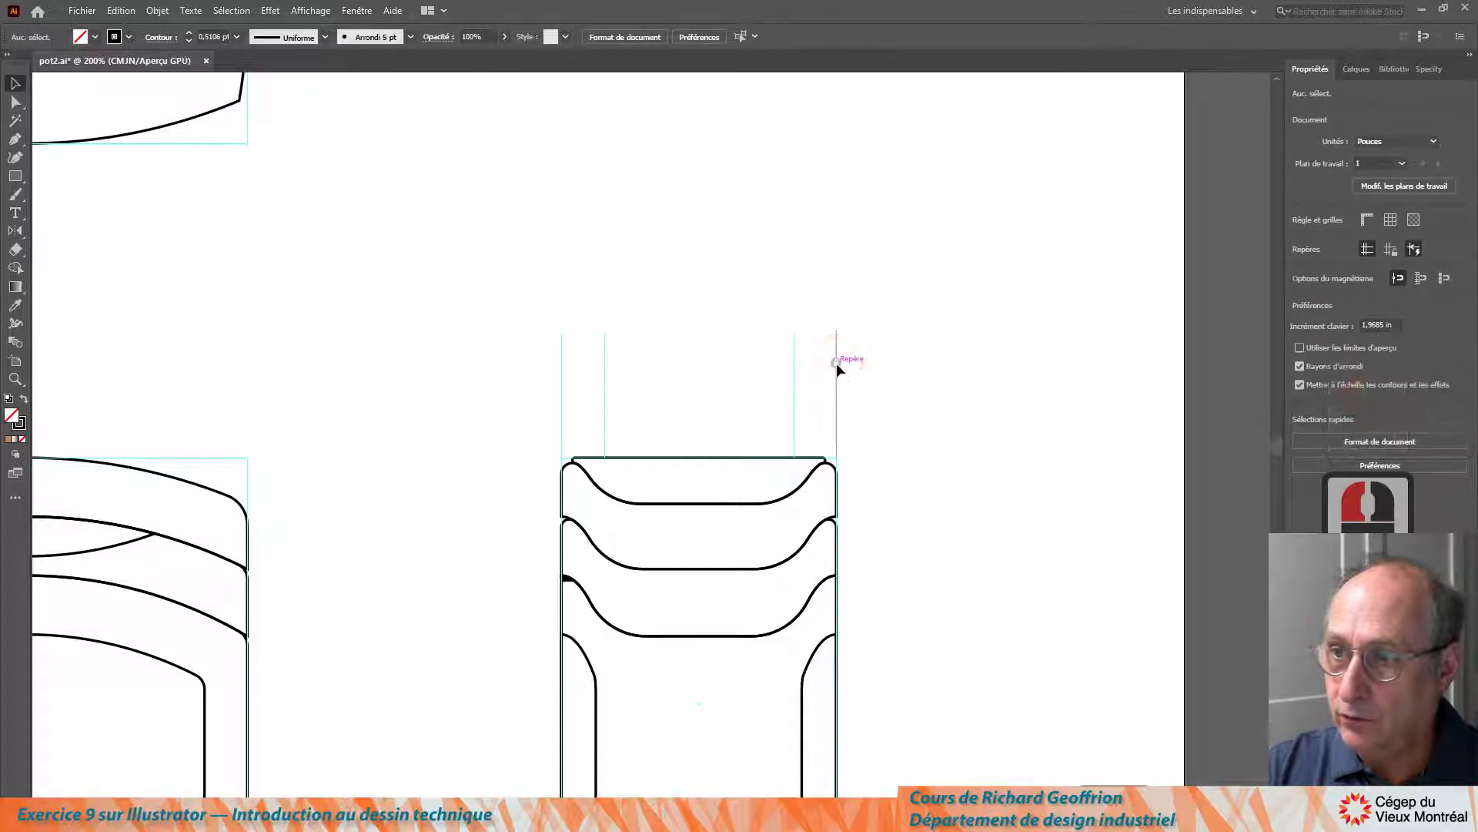
pyautogui.click(836, 363)
pyautogui.moveTo(452, 308); pyautogui.dragTo(891, 385)
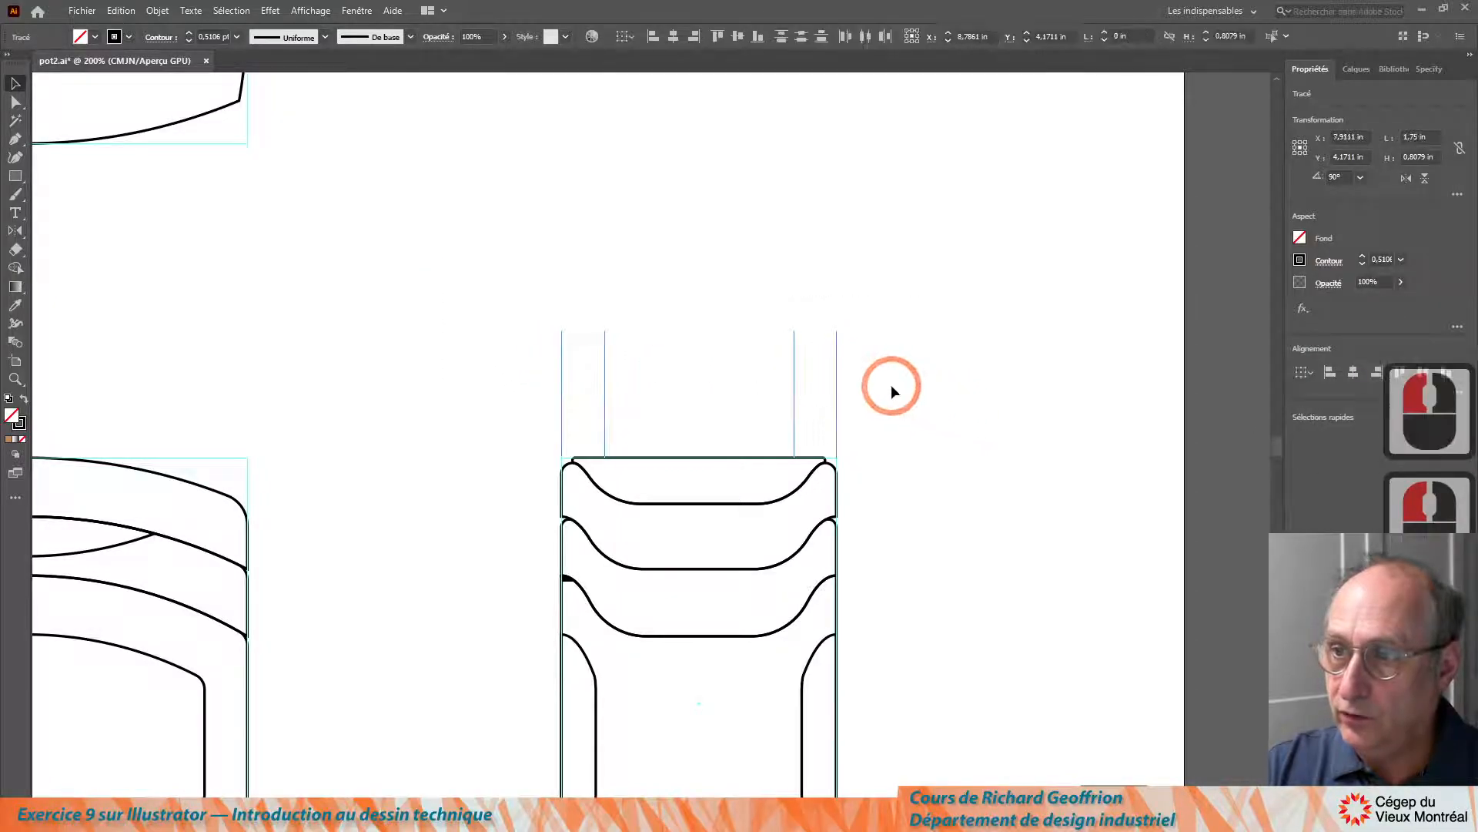
pyautogui.press('Delete')
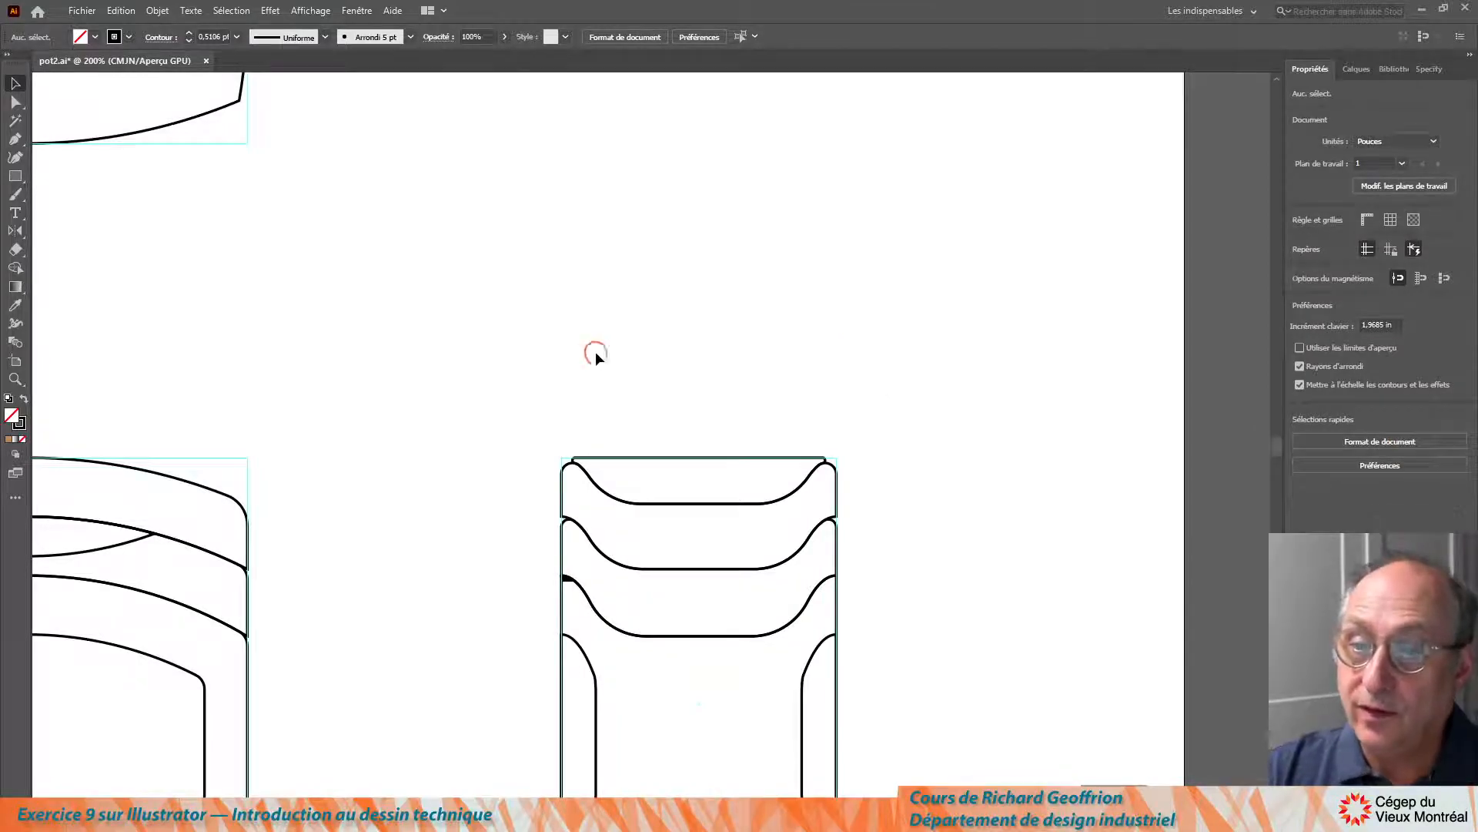
# Delete the single lid outline inside the top view's guide frame
pyautogui.scroll(-4, 533, 352)
pyautogui.scroll(1, 480, 371)
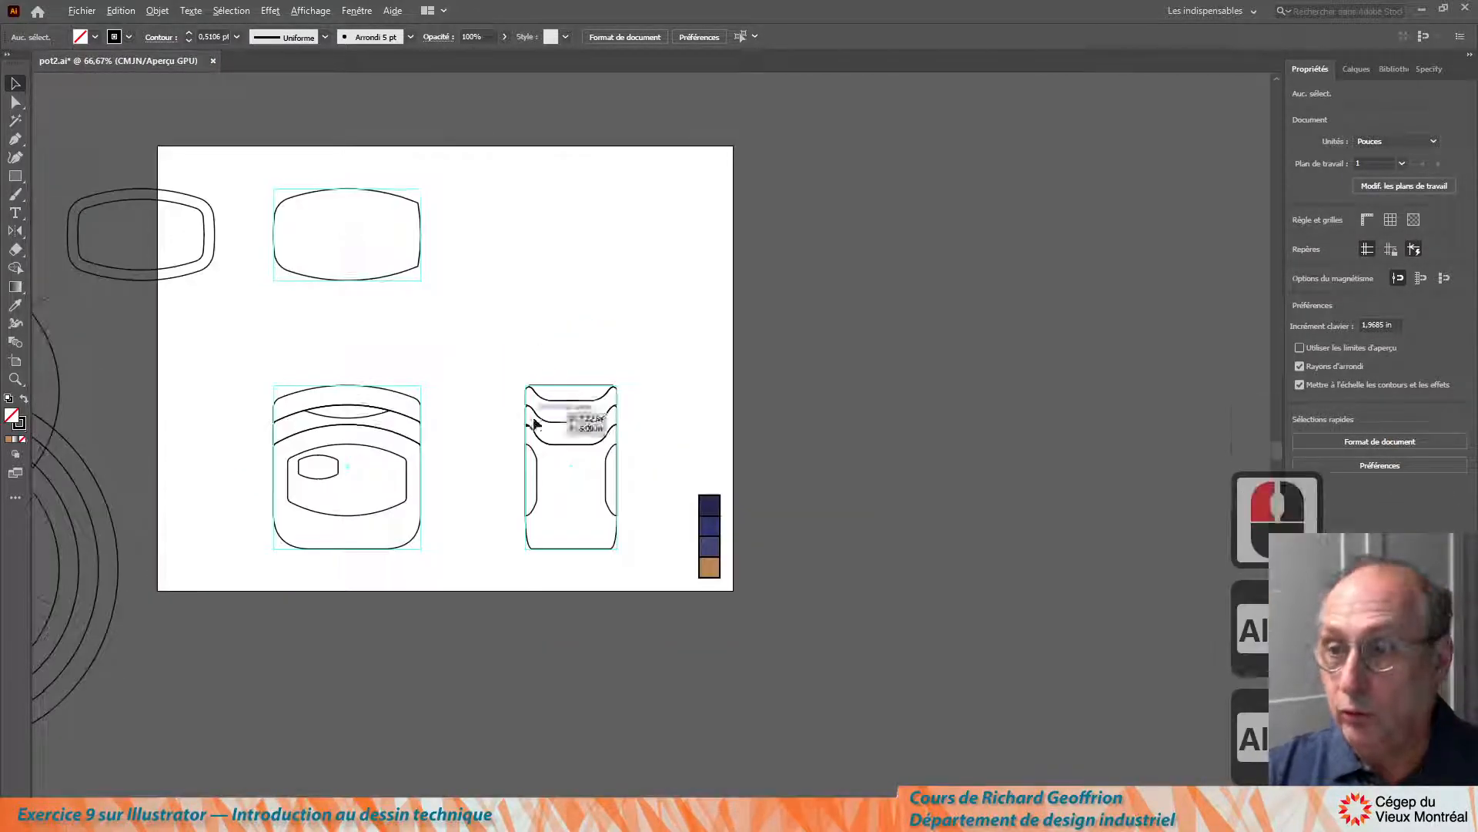
pyautogui.moveTo(238, 153); pyautogui.dragTo(511, 316)
pyautogui.click(511, 316)
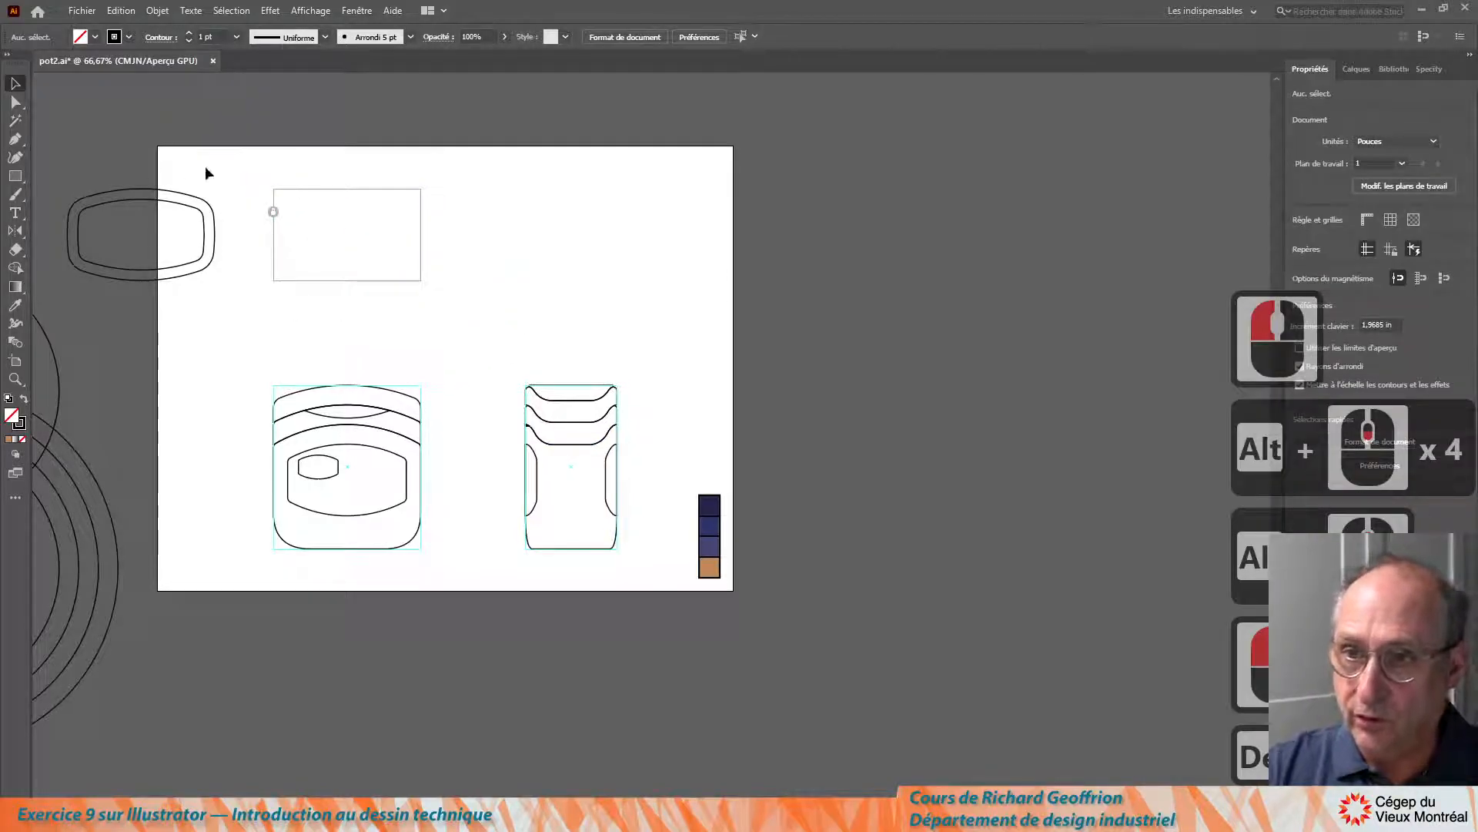
# Select the double rounded outline beside the top view's frame and move it 3.937 in right into the frame
pyautogui.moveTo(53, 158); pyautogui.dragTo(216, 303)
pyautogui.press('Right')
pyautogui.press('Right')
pyautogui.click(567, 323)
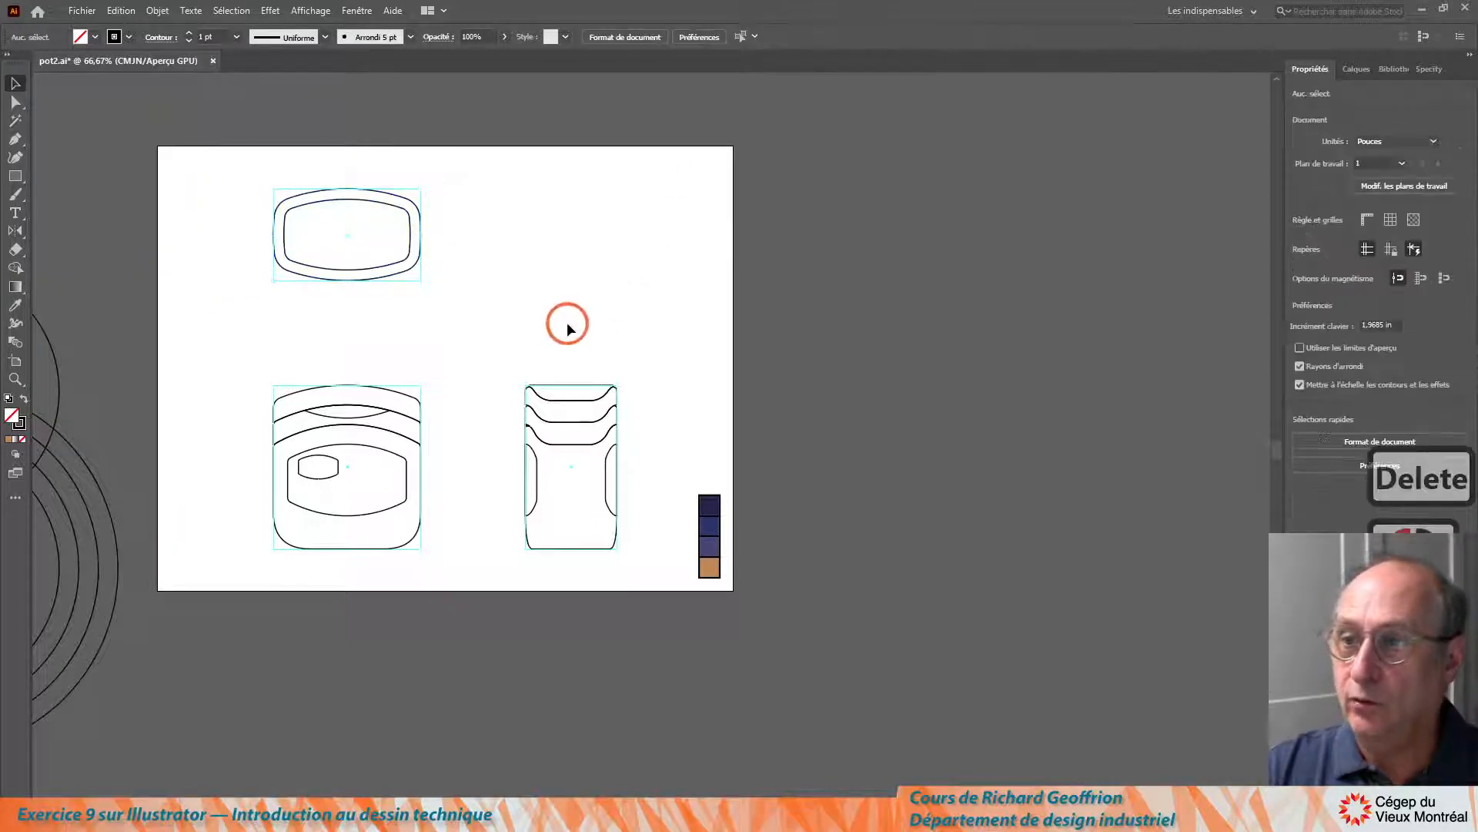